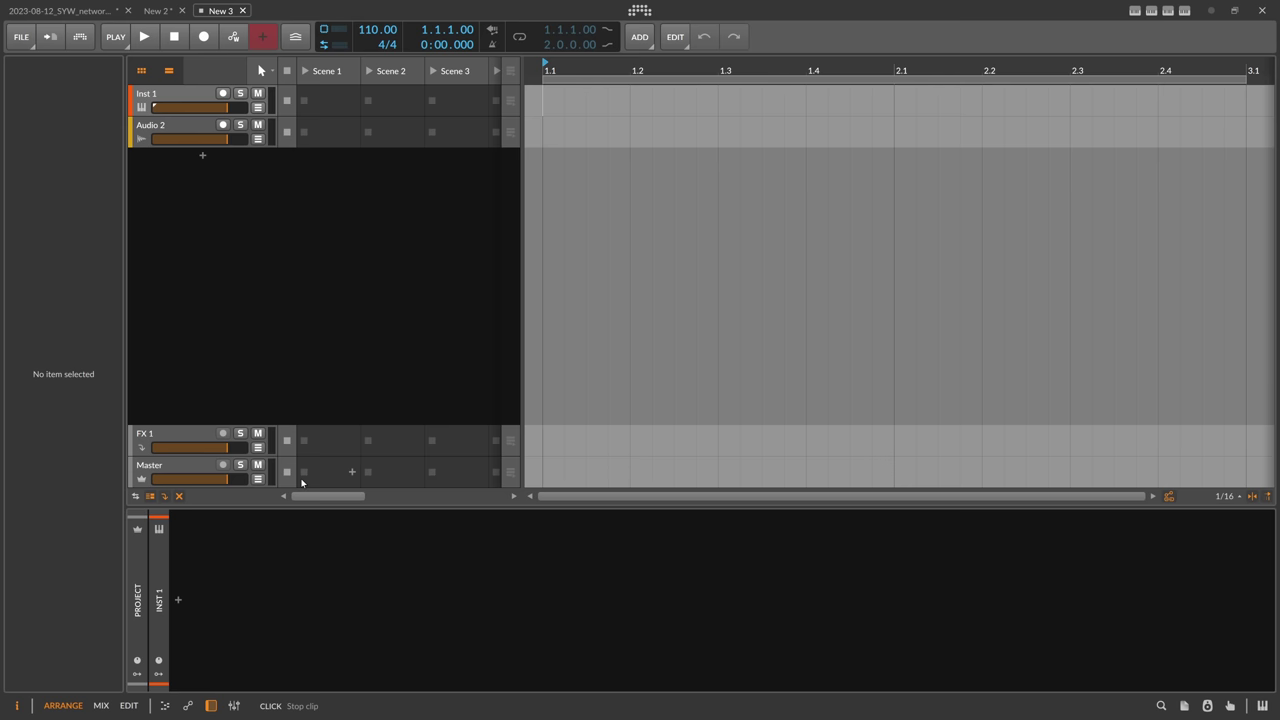
# Load the Phase-4 synth on the Inst 1 track and arm the track for recording.
pyautogui.click(203, 96)
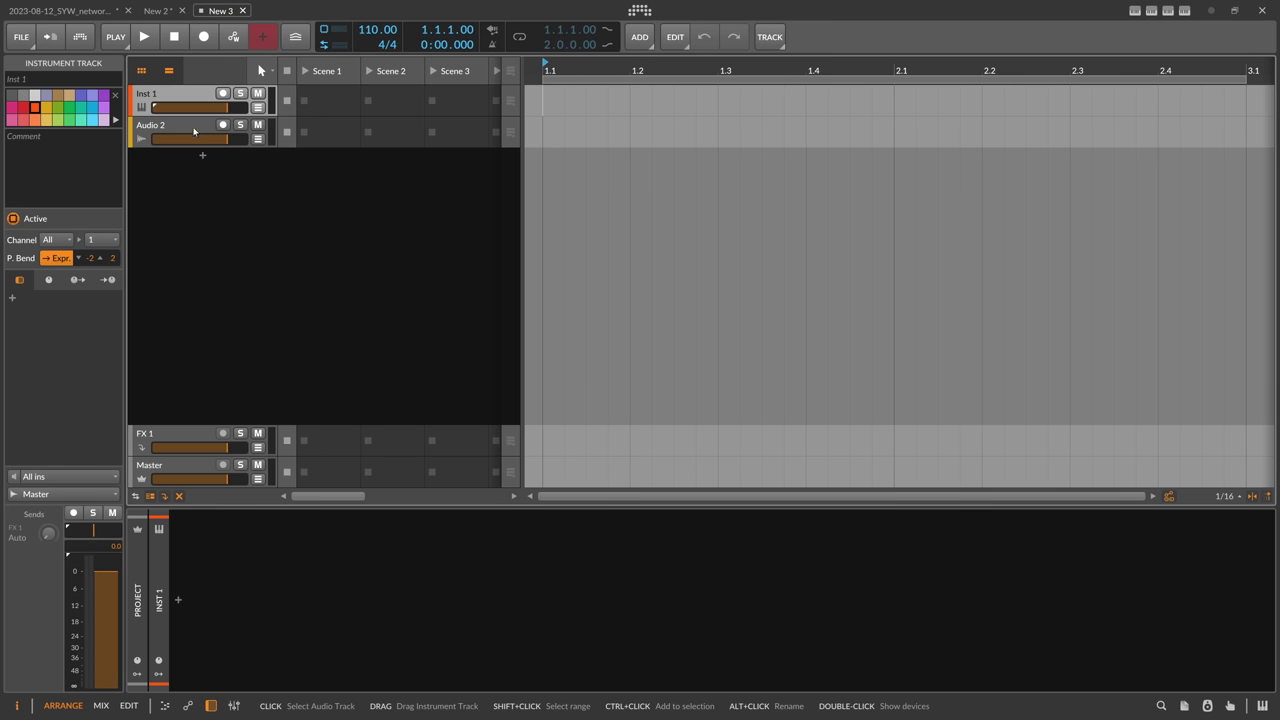
pyautogui.click(180, 602)
pyautogui.write('phase')
pyautogui.press('Down')
pyautogui.press('Return')
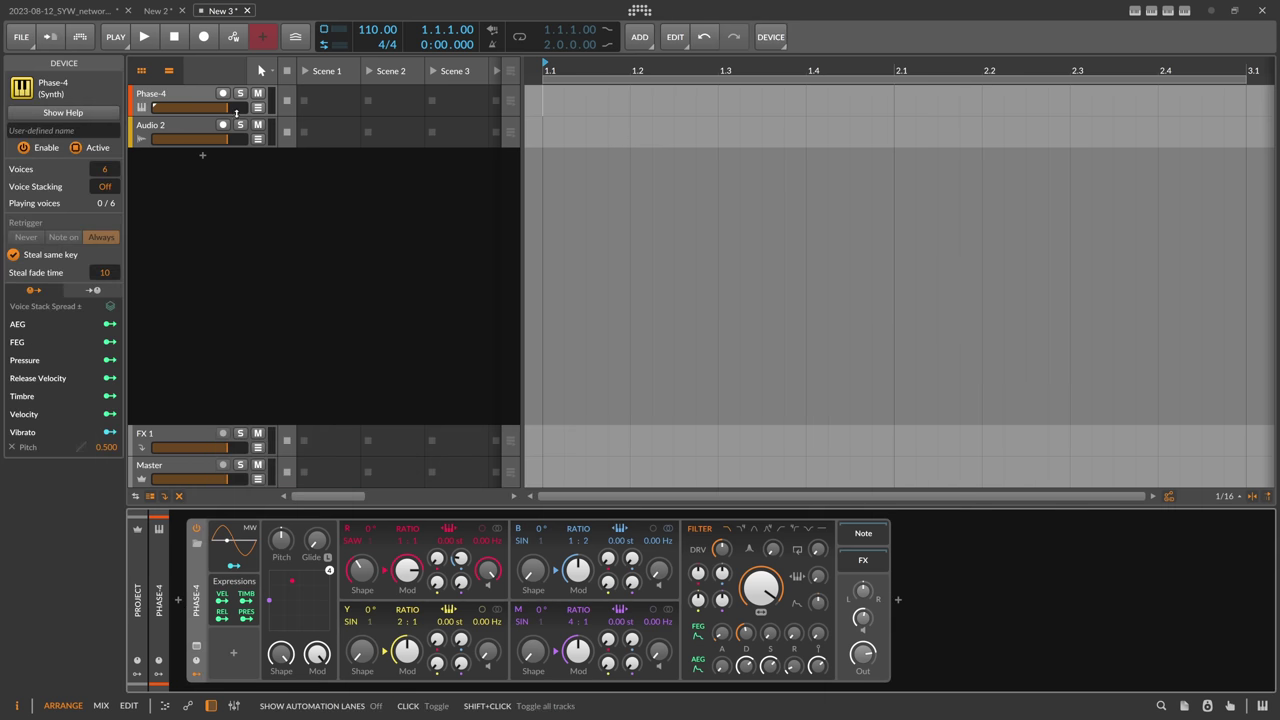
pyautogui.click(222, 93)
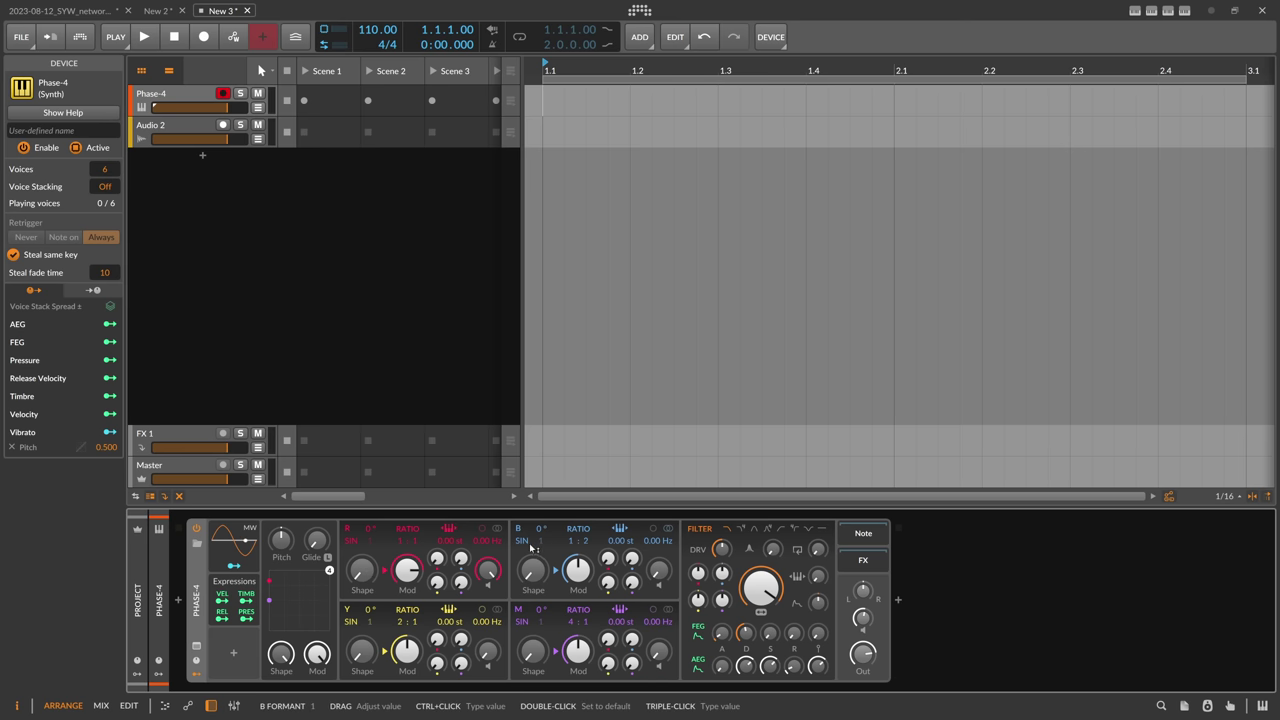
# Set oscillator B's formant to 2 and ratio to 5:1, and modulate its B→R amount from the filter envelope by 0.343.
pyautogui.moveTo(544, 542); pyautogui.dragTo(586, 551)
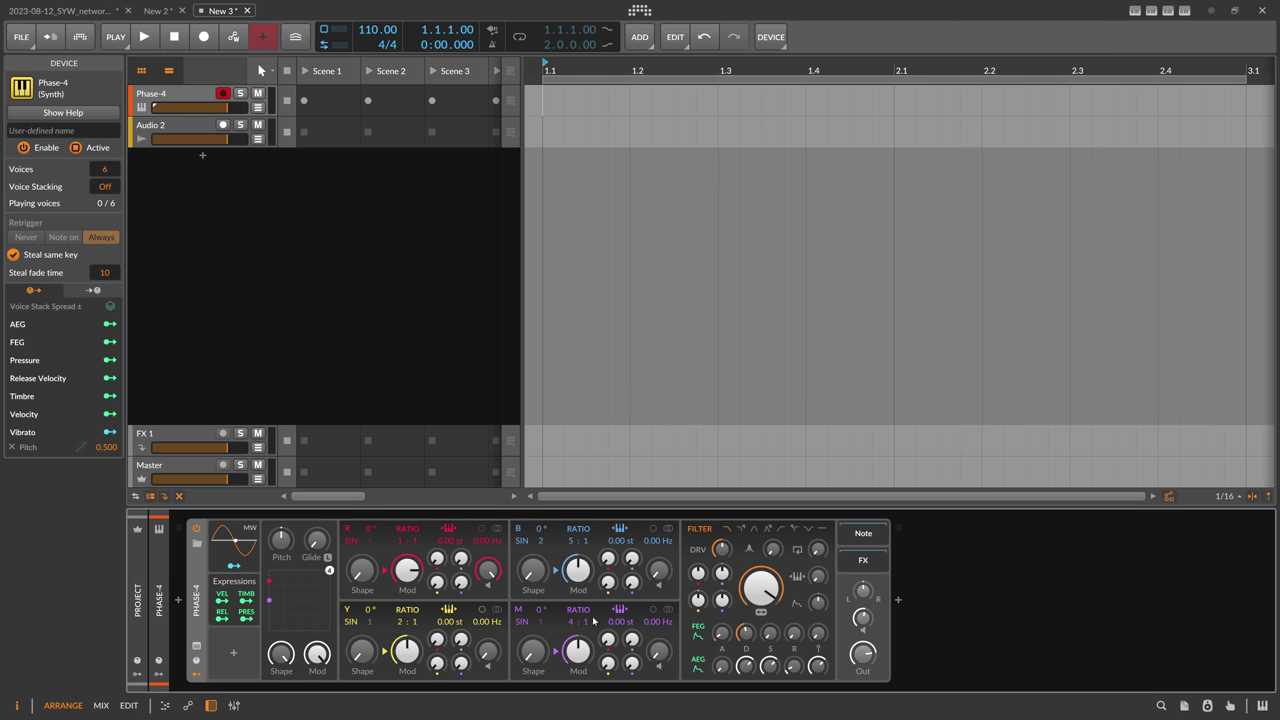
pyautogui.click(698, 636)
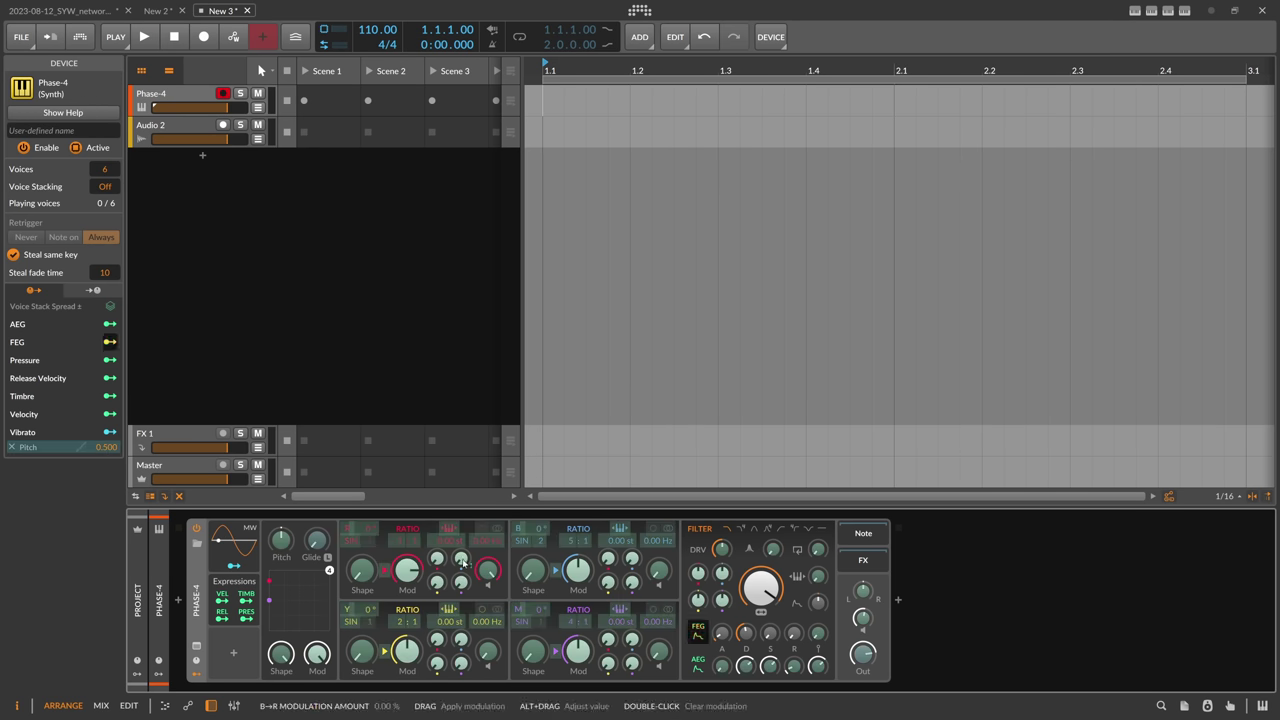
pyautogui.moveTo(460, 558); pyautogui.dragTo(460, 551)
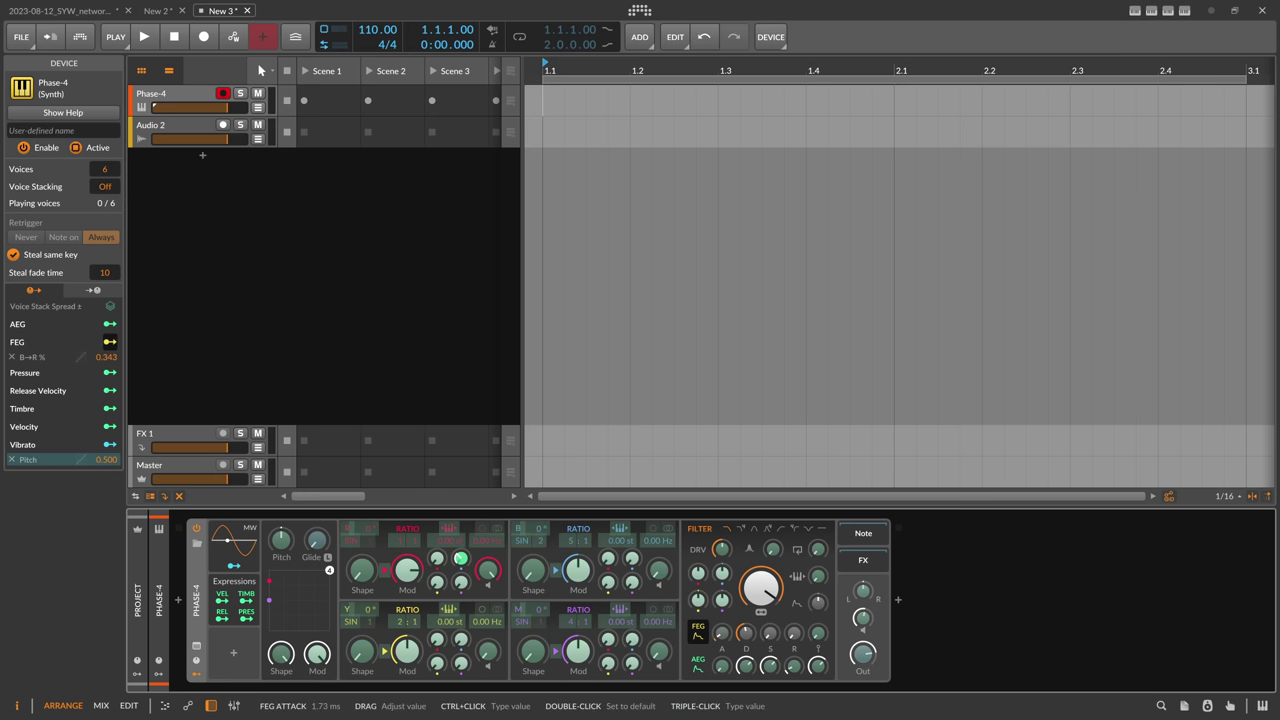
pyautogui.moveTo(740, 645); pyautogui.dragTo(740, 645)
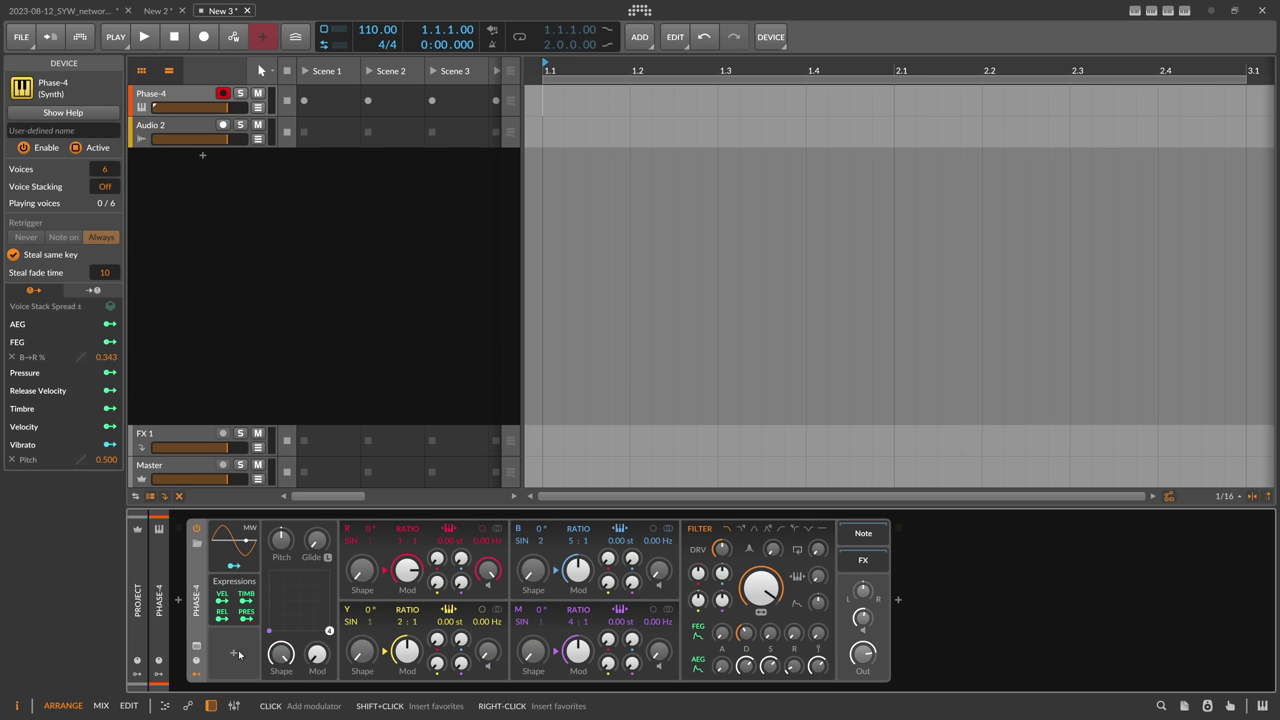
# Turn Phase-4's global modulation amount down to 0 % and modulate it from velocity by about 0.793.
pyautogui.moveTo(311, 653); pyautogui.dragTo(311, 590)
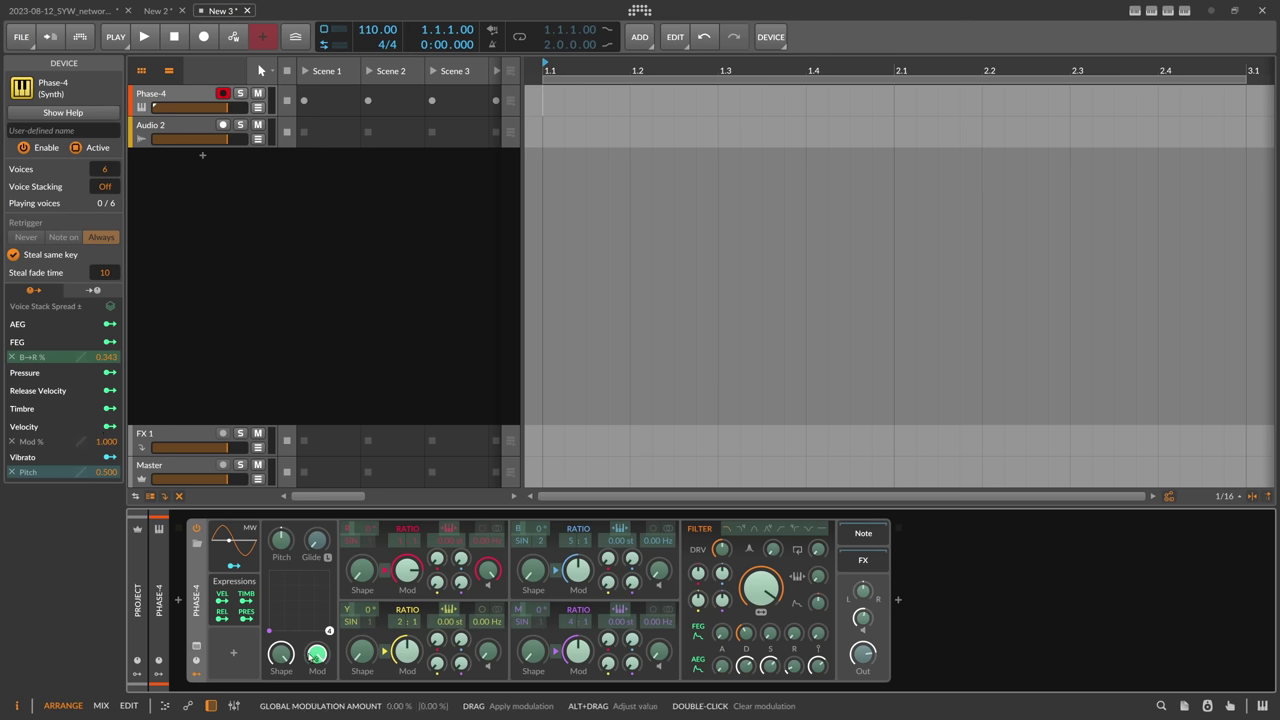
pyautogui.moveTo(317, 654); pyautogui.dragTo(317, 648)
pyautogui.click(226, 602)
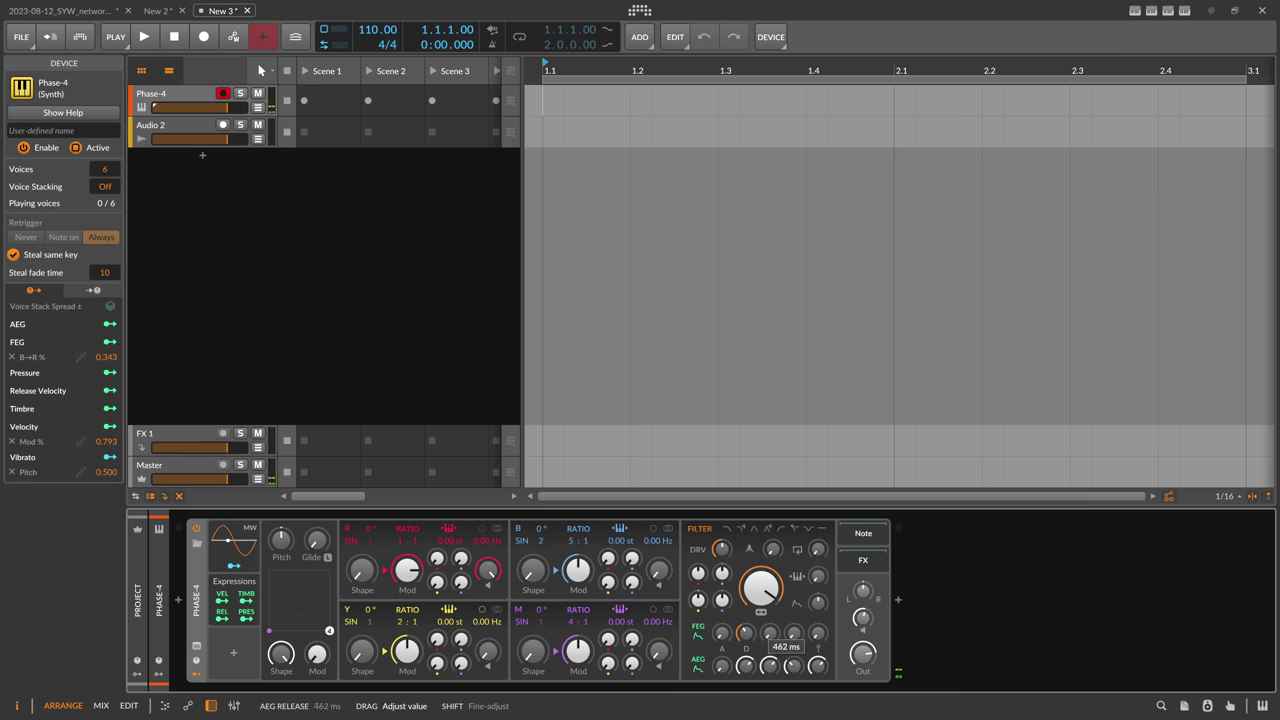
# Adjust the filter envelope's decay and raise its release, and set the synth's voice count to 16.
pyautogui.moveTo(794, 634); pyautogui.dragTo(794, 568)
pyautogui.moveTo(746, 634); pyautogui.dragTo(749, 635)
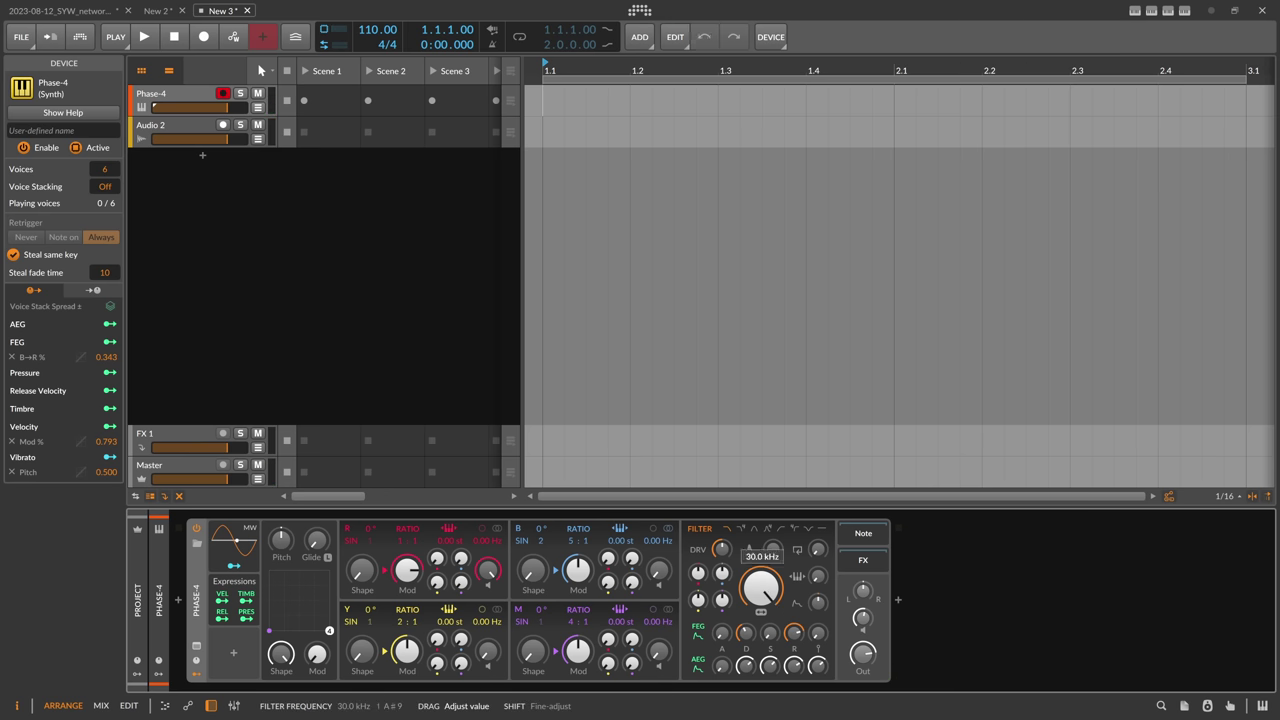
pyautogui.moveTo(106, 172); pyautogui.dragTo(107, 170)
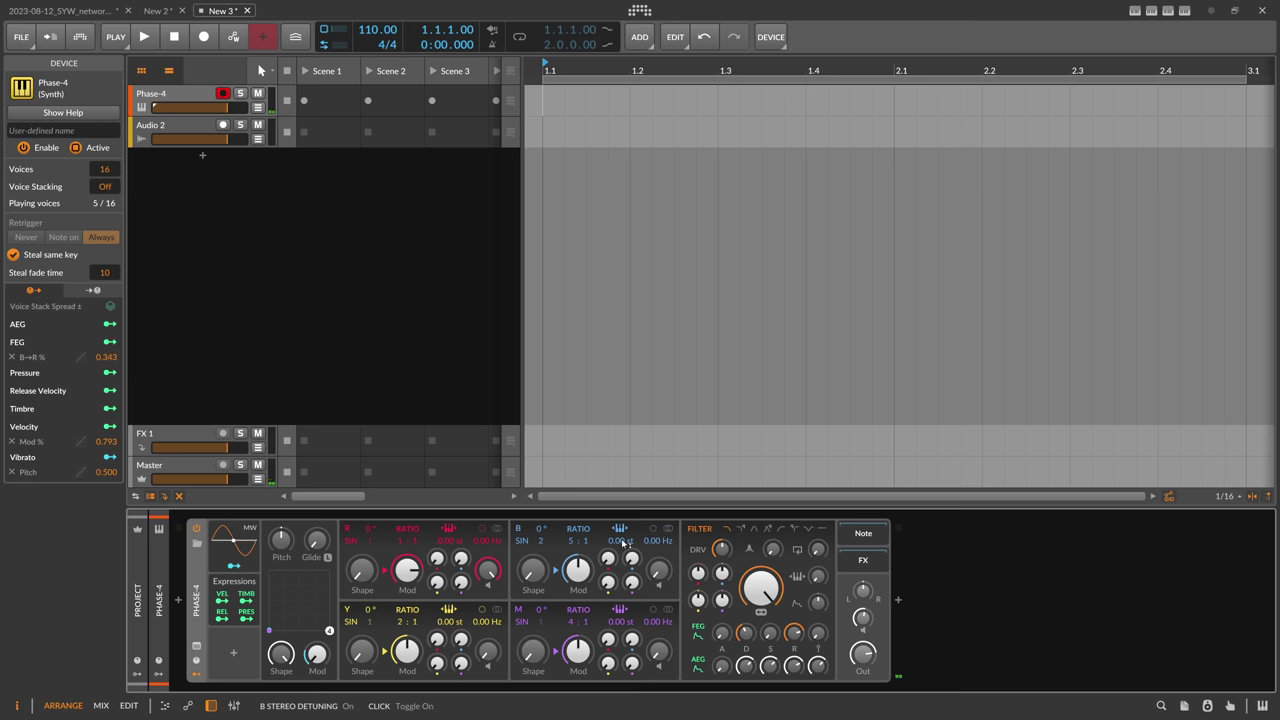
pyautogui.click(898, 601)
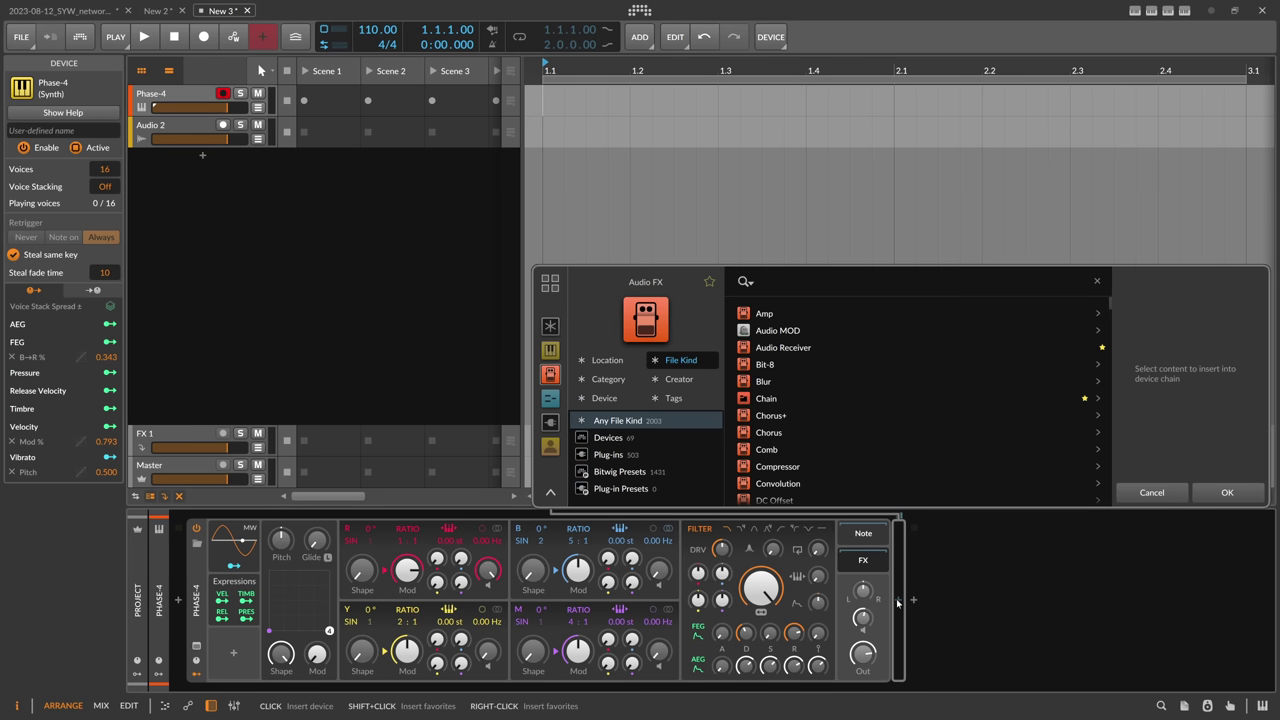
pyautogui.write('reverb')
pyautogui.press('Return')
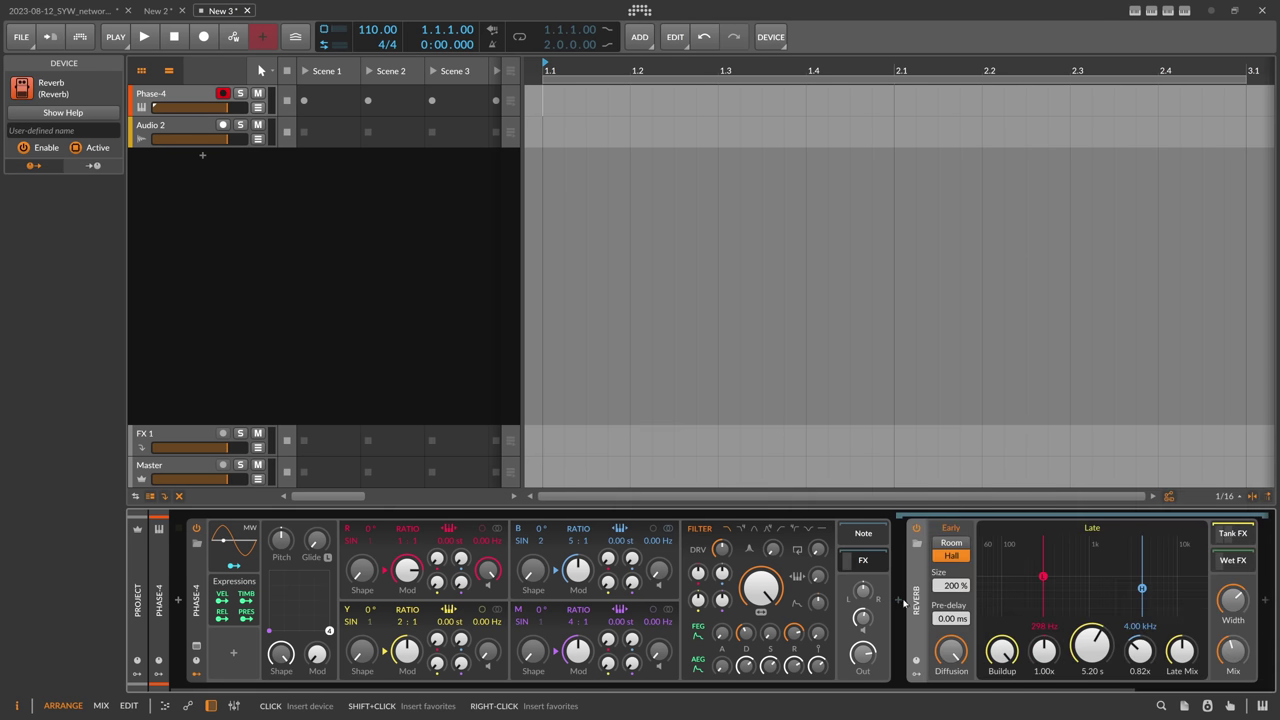
pyautogui.moveTo(834, 689); pyautogui.dragTo(866, 689)
pyautogui.press('Delete')
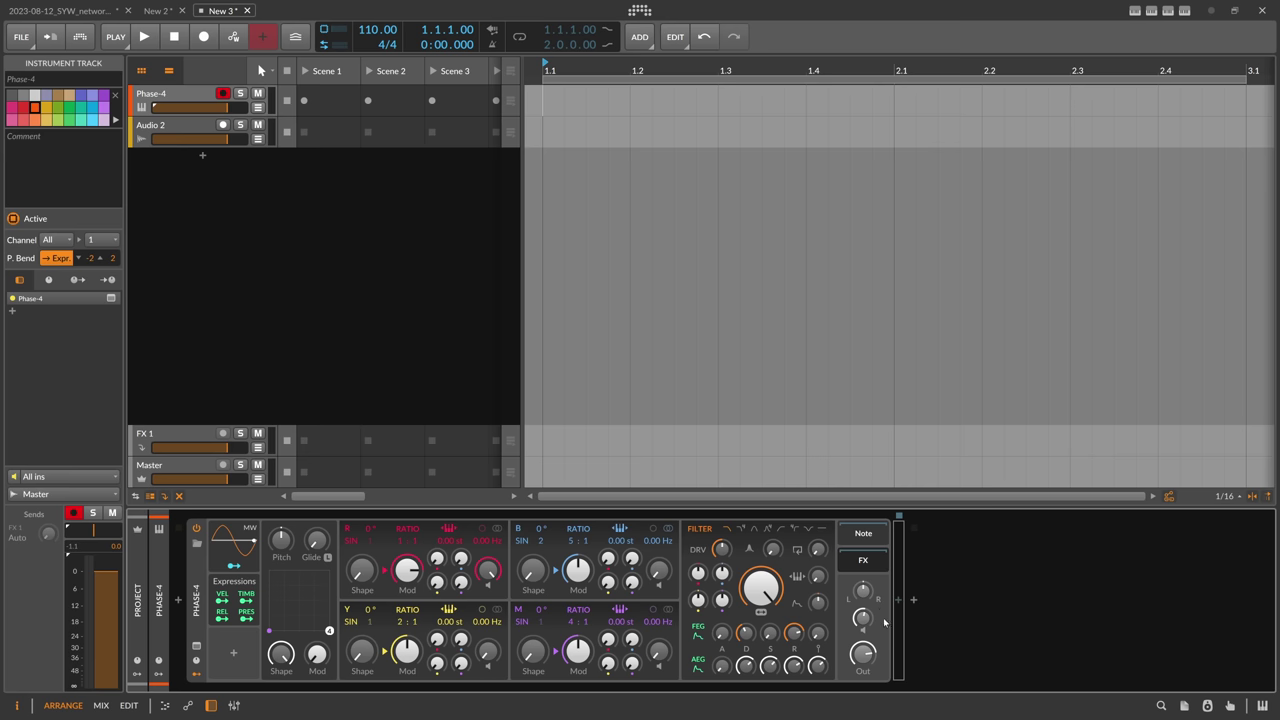
# Insert an FX Grid device after the Phase-4 synth.
pyautogui.click(898, 601)
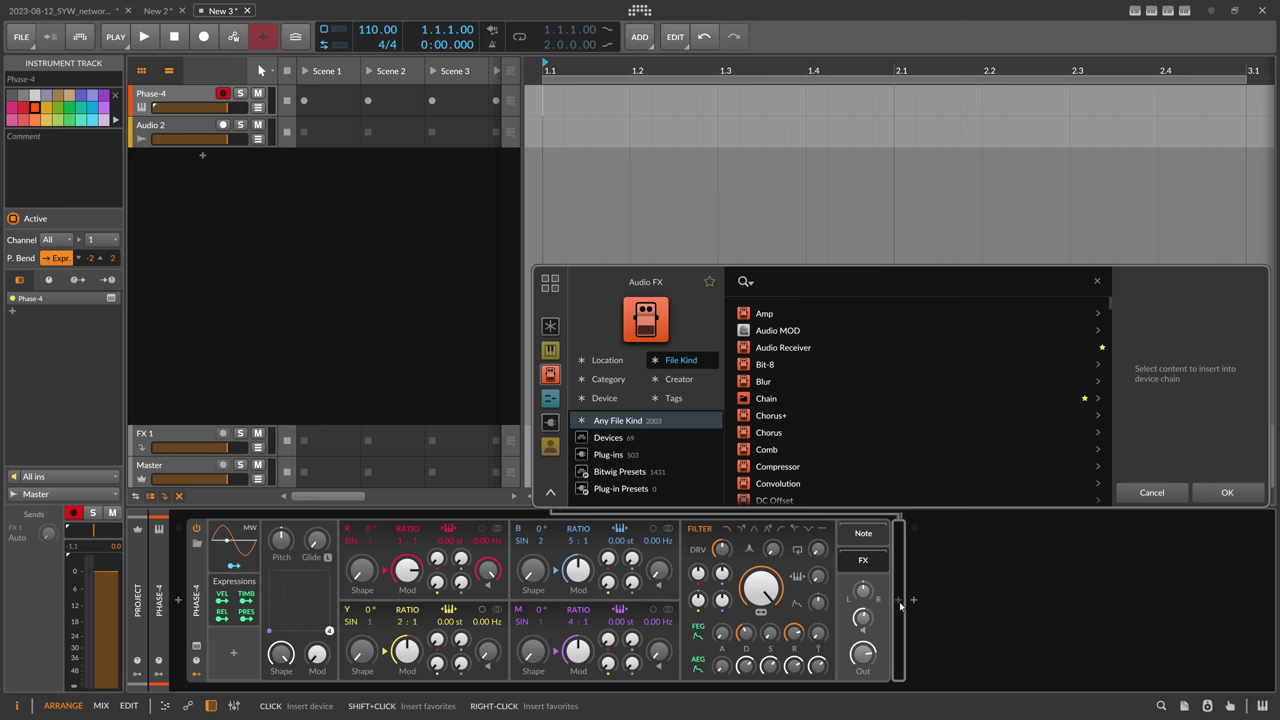
pyautogui.write('fx grid')
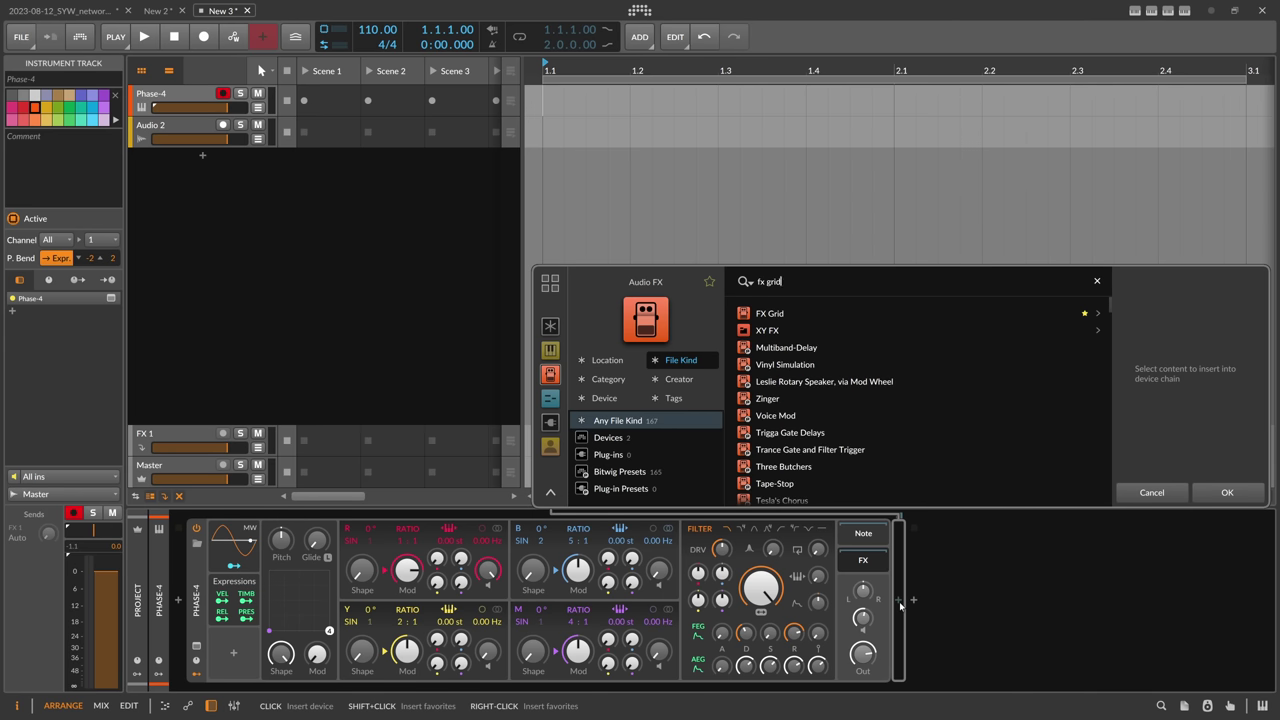
pyautogui.press('Return')
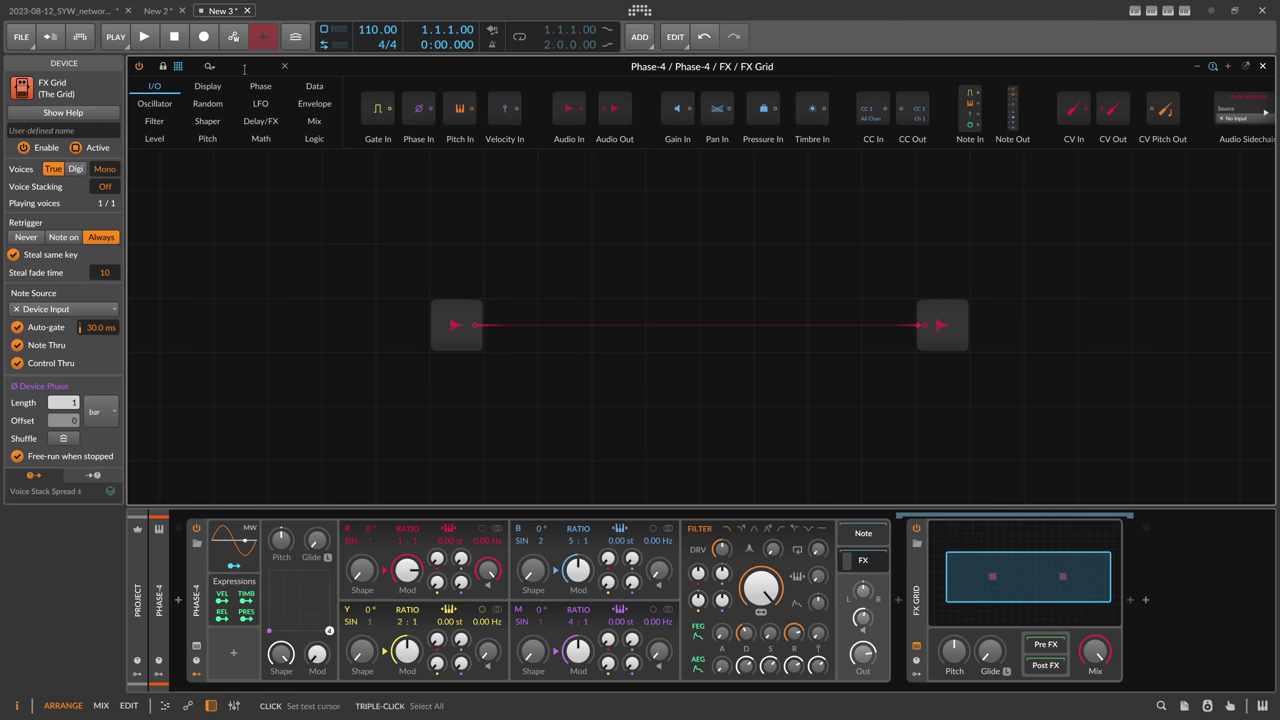
# Insert an All-pass module between the grid's audio input and output, adjust its delay, and shift the modules to make room.
pyautogui.click(244, 69)
pyautogui.write('all')
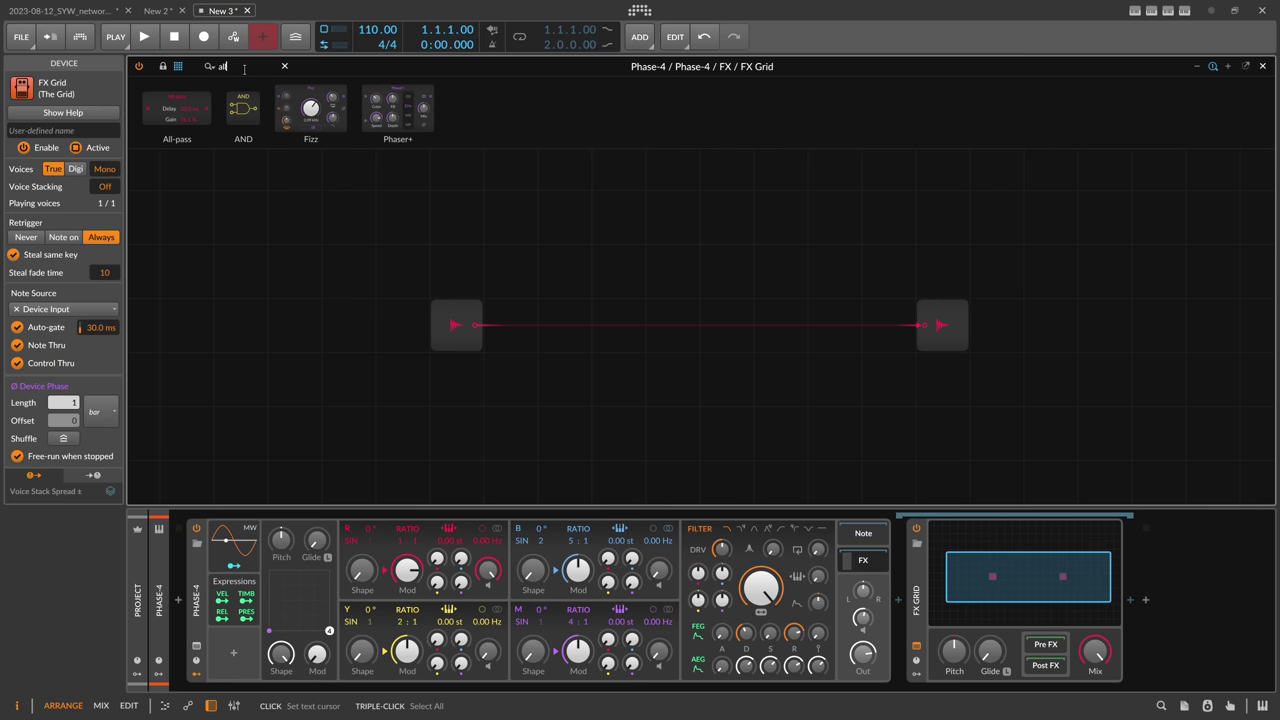
pyautogui.moveTo(177, 108); pyautogui.dragTo(555, 324)
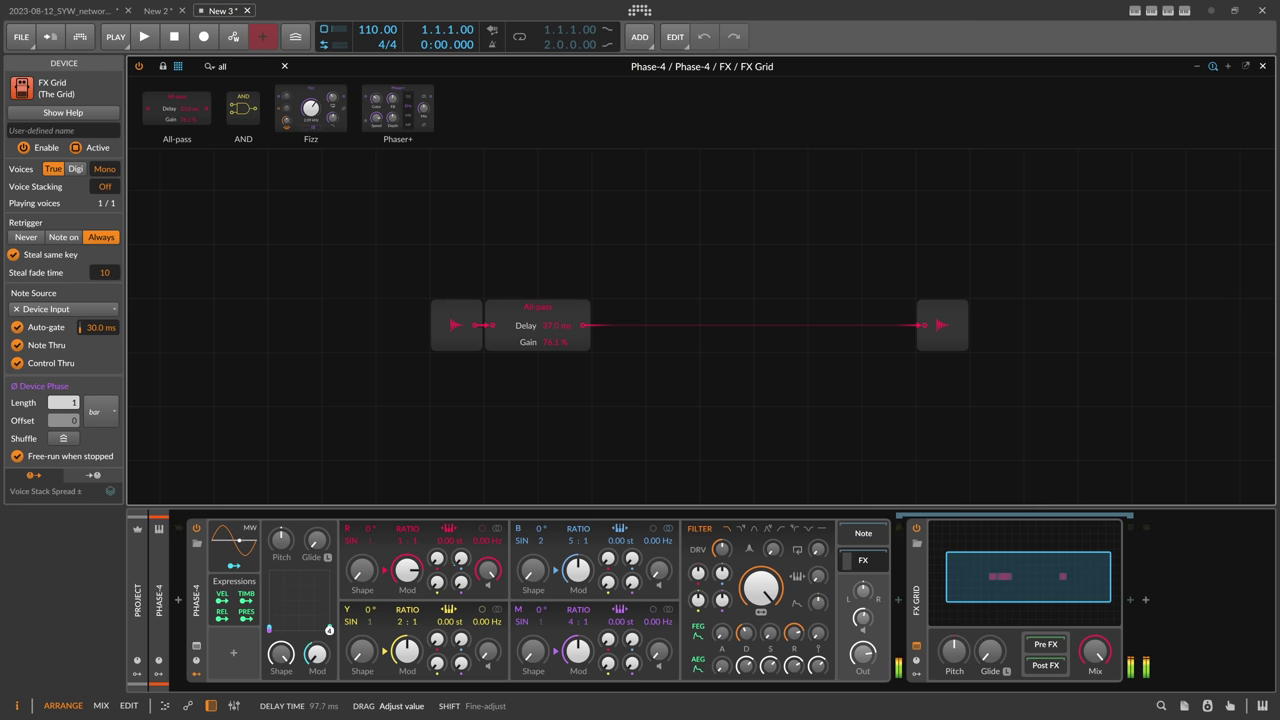
pyautogui.moveTo(555, 324); pyautogui.dragTo(555, 325)
pyautogui.moveTo(463, 315); pyautogui.dragTo(357, 316)
pyautogui.moveTo(503, 315)
pyautogui.mouseDown()
pyautogui.moveTo(473, 320)
pyautogui.moveTo(494, 316)
pyautogui.moveTo(480, 312)
pyautogui.mouseUp()
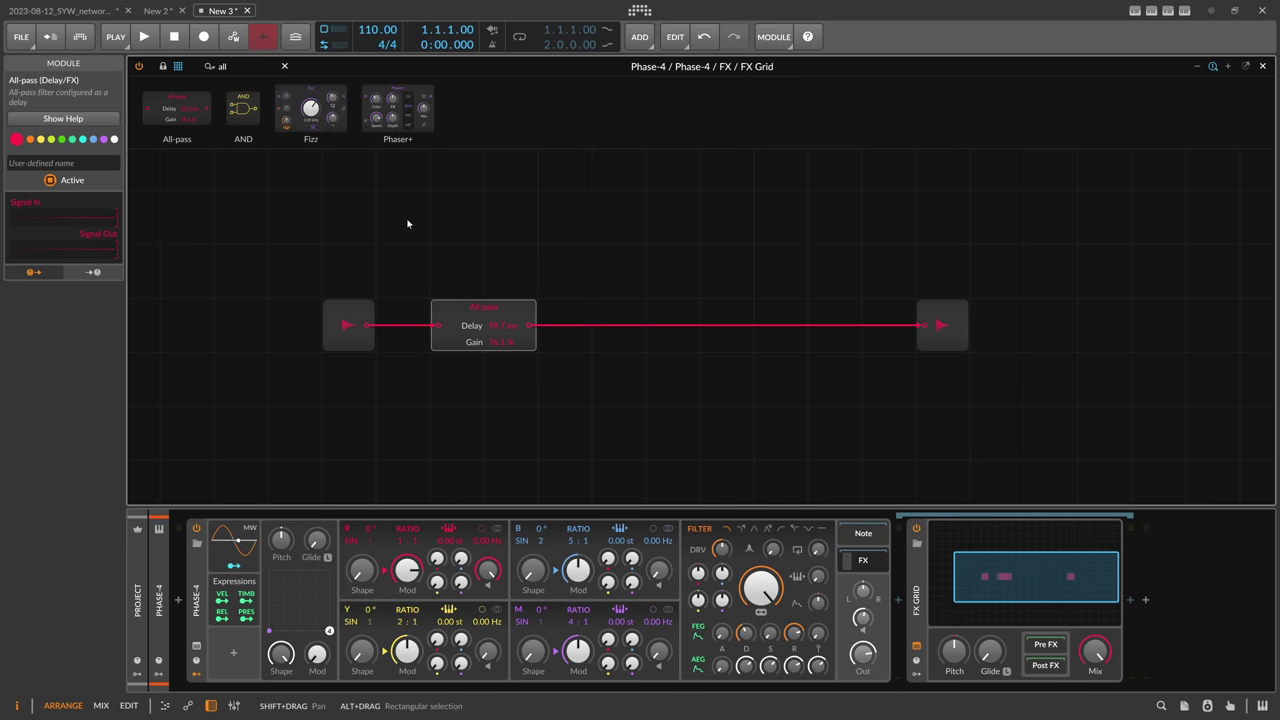
# Add a Phaser+ after the All-pass in EHx mode, lowering its color, feedback and depth and setting the speed to about 0.03 Hz.
pyautogui.moveTo(397, 107); pyautogui.dragTo(606, 368)
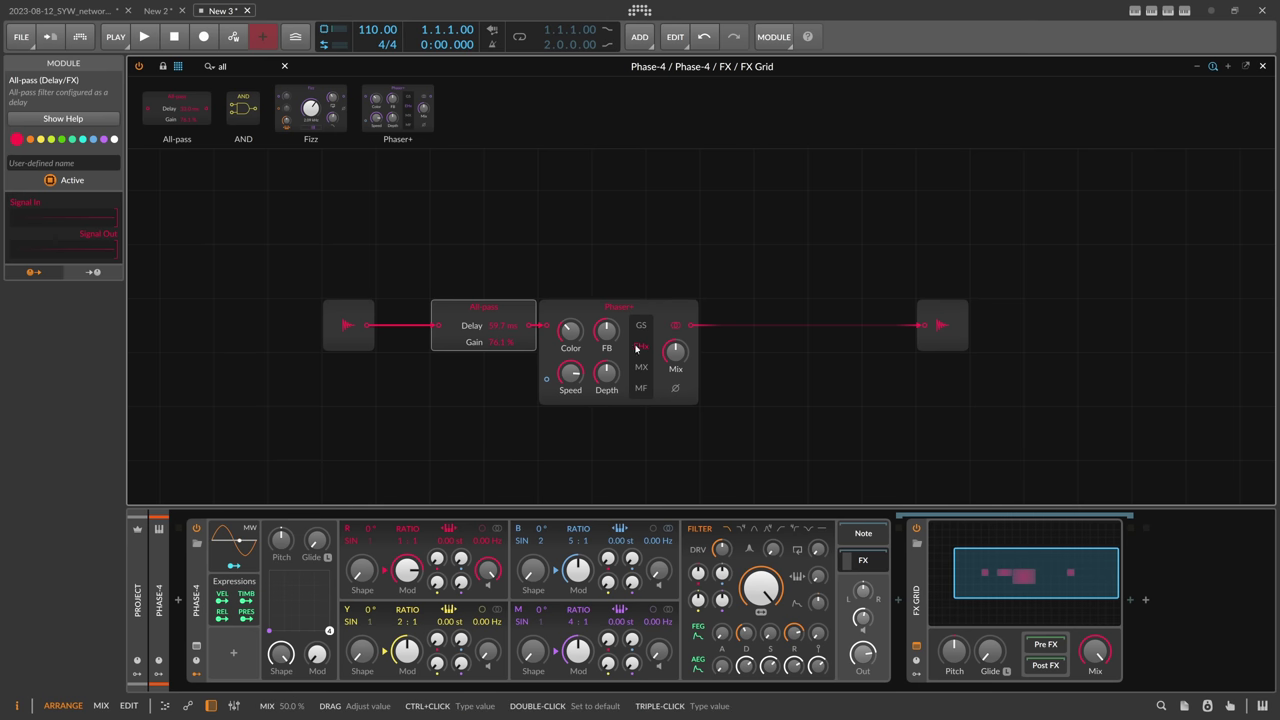
pyautogui.moveTo(570, 331)
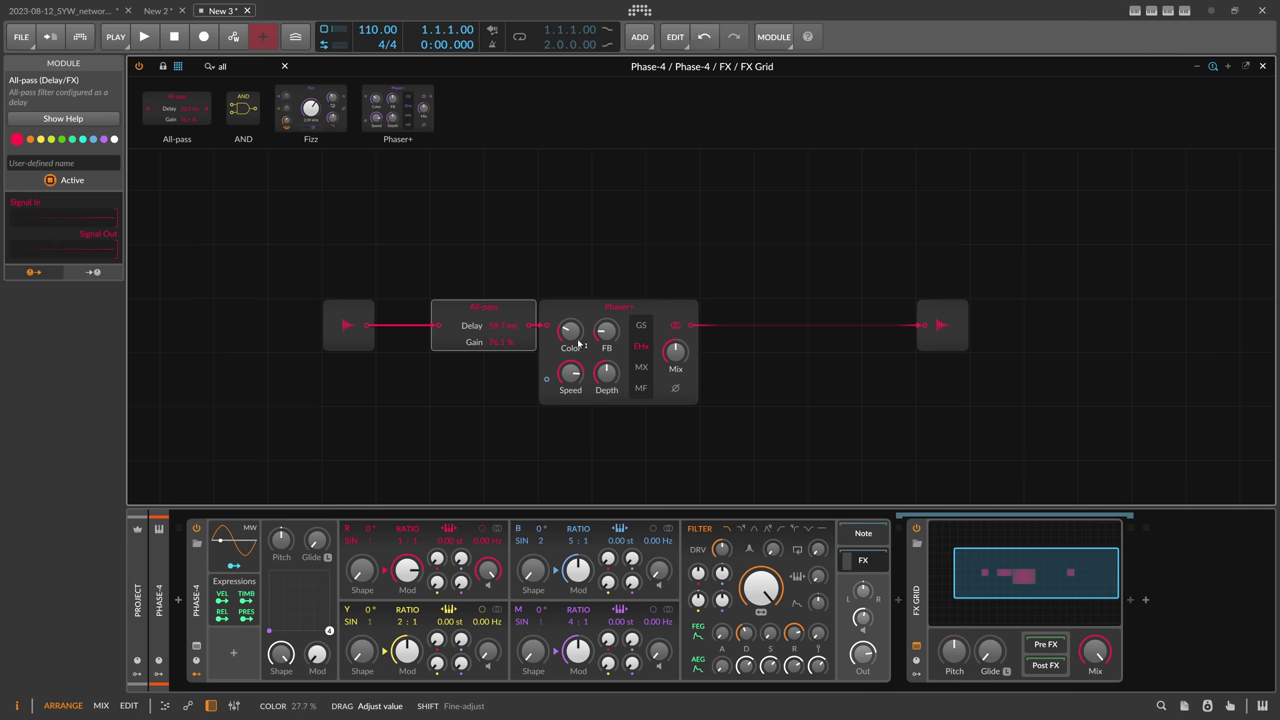
pyautogui.moveTo(607, 373)
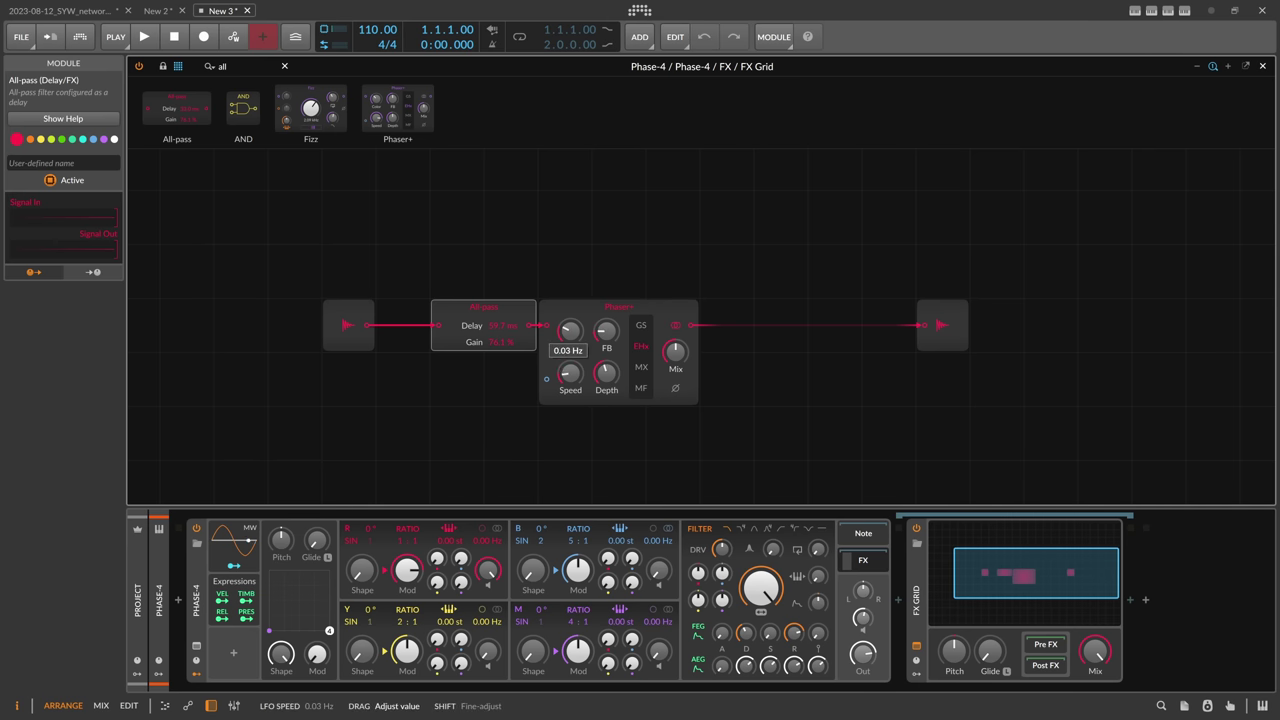
pyautogui.moveTo(576, 374); pyautogui.dragTo(576, 377)
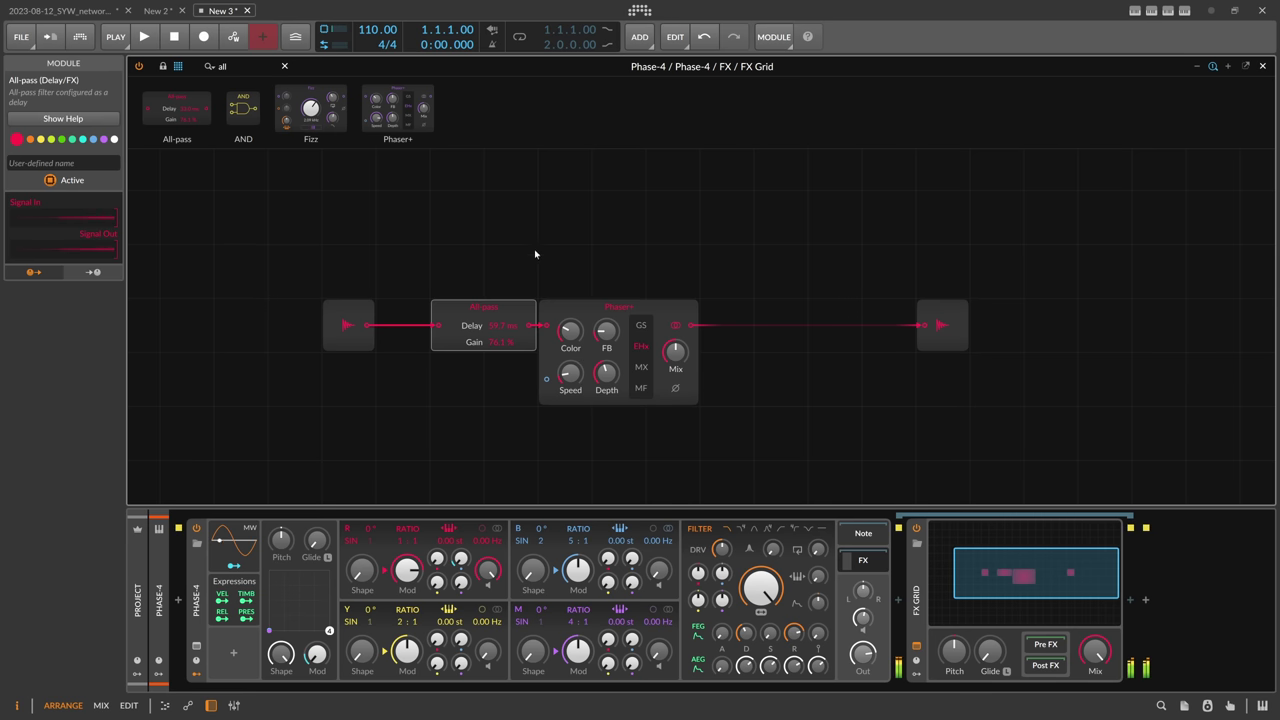
# Add a second All-pass after Phaser+ with a delay of about 112 ms, and close up the spacing between the modules.
pyautogui.moveTo(183, 107); pyautogui.dragTo(750, 322)
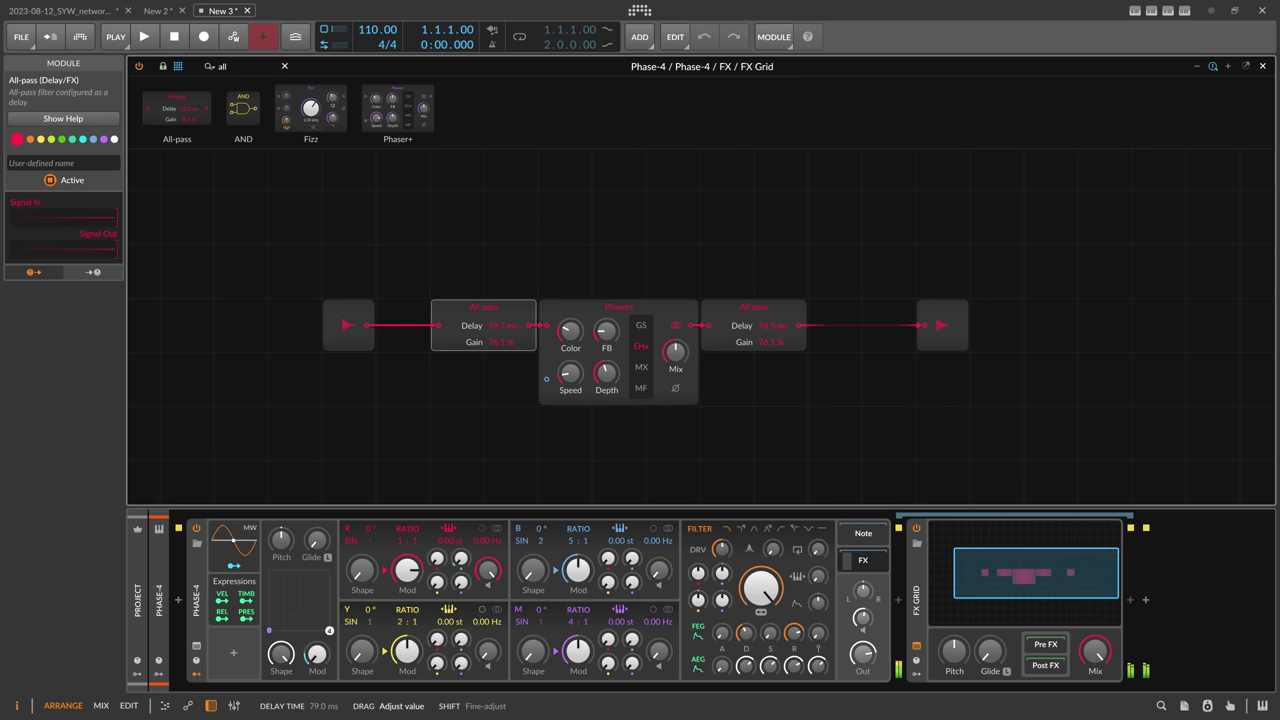
pyautogui.moveTo(483, 318); pyautogui.dragTo(429, 318)
pyautogui.moveTo(349, 316); pyautogui.dragTo(295, 316)
pyautogui.moveTo(430, 320); pyautogui.dragTo(375, 320)
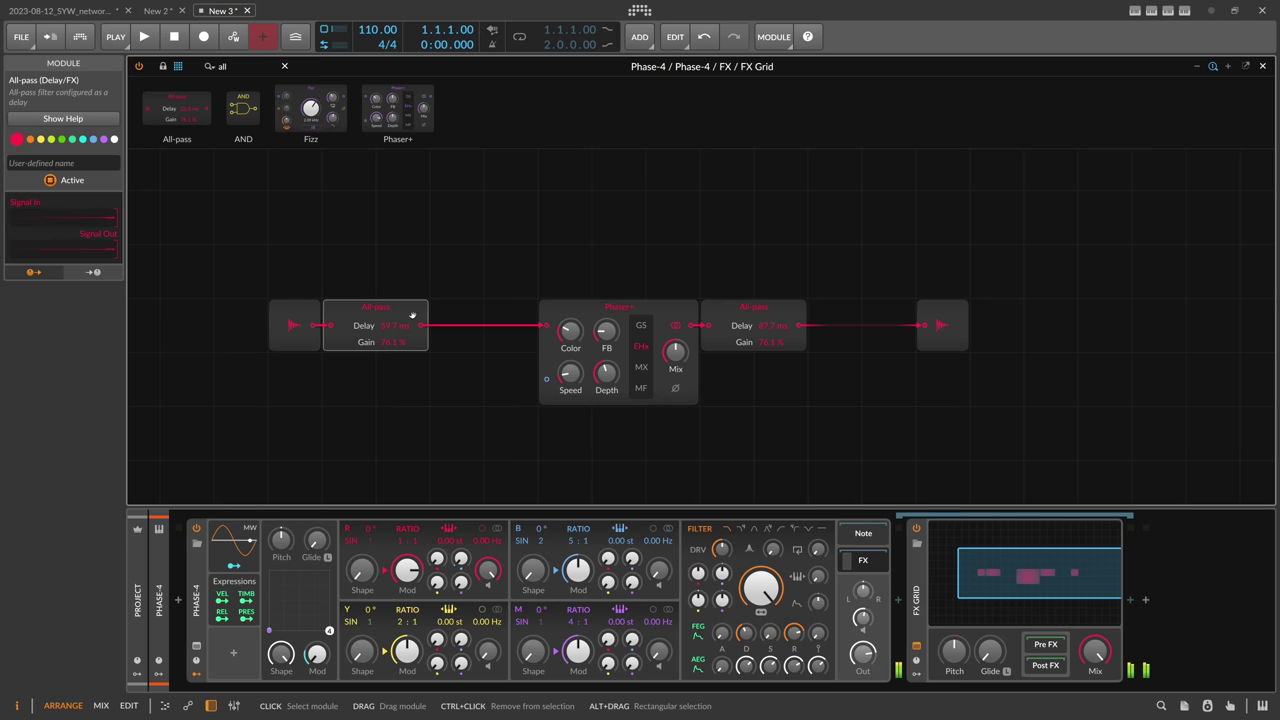
pyautogui.moveTo(654, 323); pyautogui.dragTo(546, 323)
pyautogui.moveTo(715, 318); pyautogui.dragTo(607, 318)
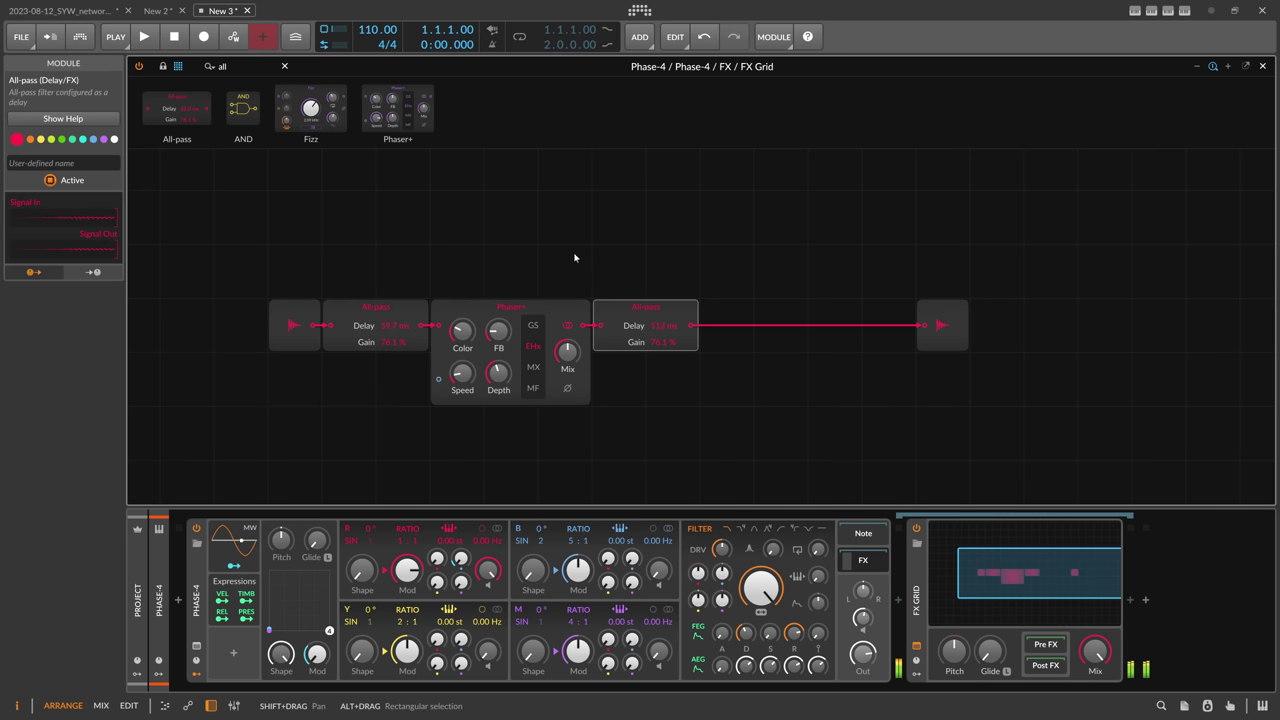
# Add a Chorus+ module after the second All-pass and set it to 8v mode.
pyautogui.write('choru')
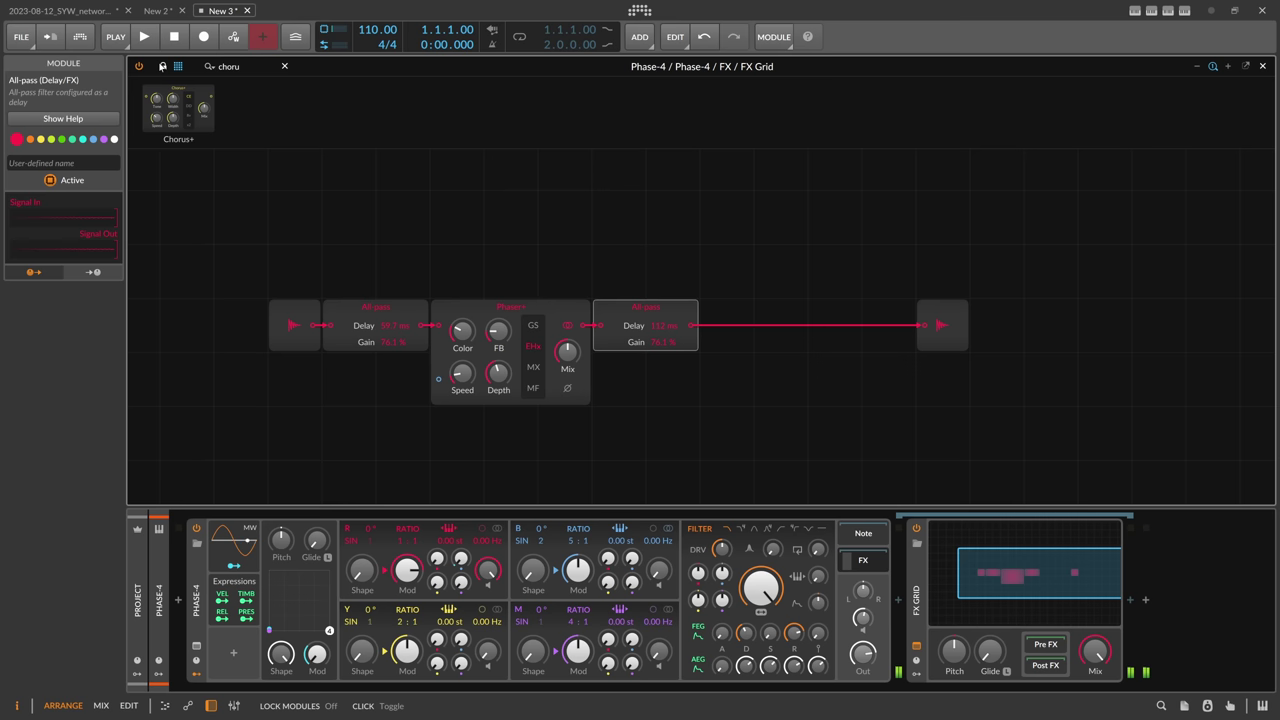
pyautogui.moveTo(178, 110); pyautogui.dragTo(791, 348)
pyautogui.click(801, 368)
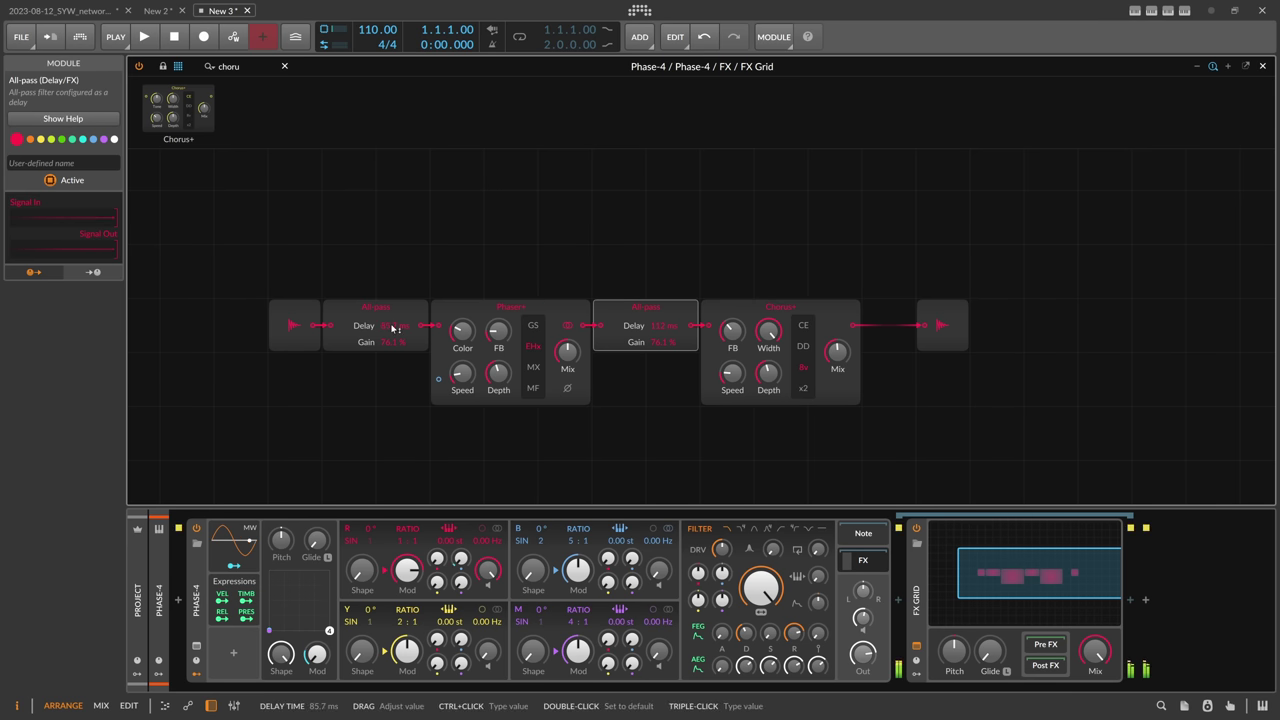
# Insert a High-pass at 229 Hz and a Low-pass at 2.20 kHz between the audio input and the first All-pass.
pyautogui.moveTo(295, 310); pyautogui.dragTo(242, 310)
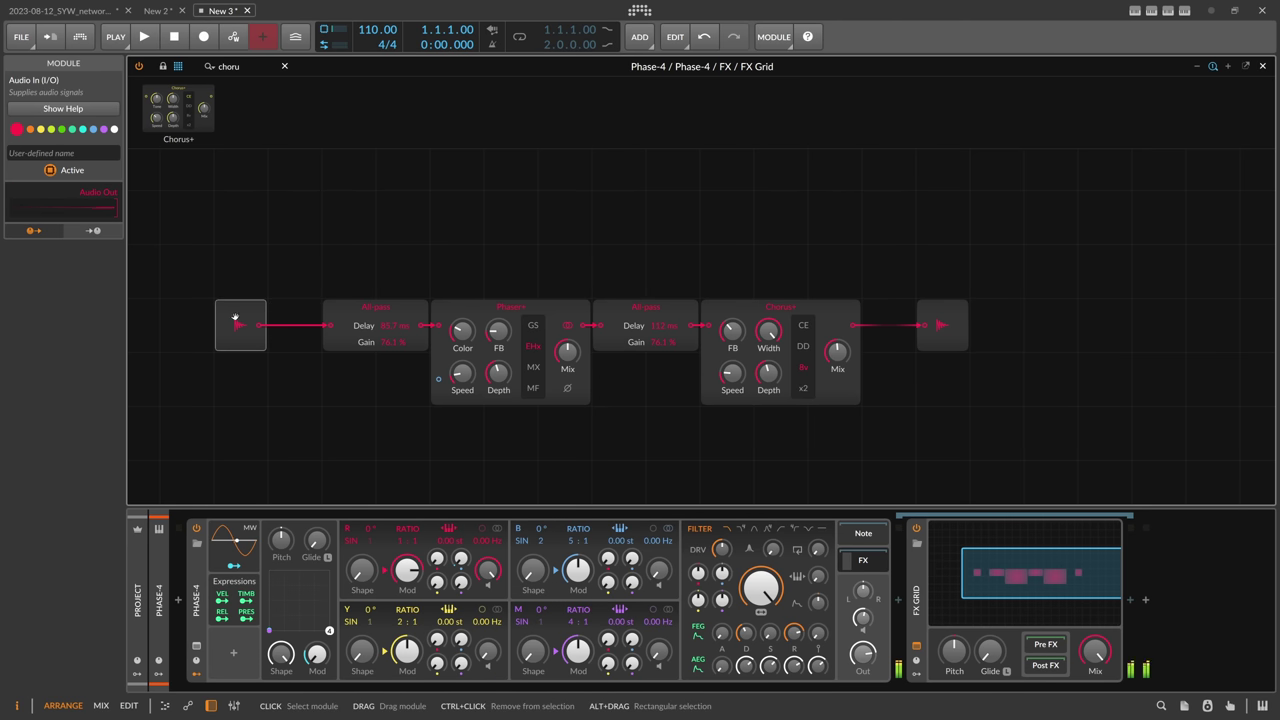
pyautogui.moveTo(241, 67); pyautogui.dragTo(144, 69)
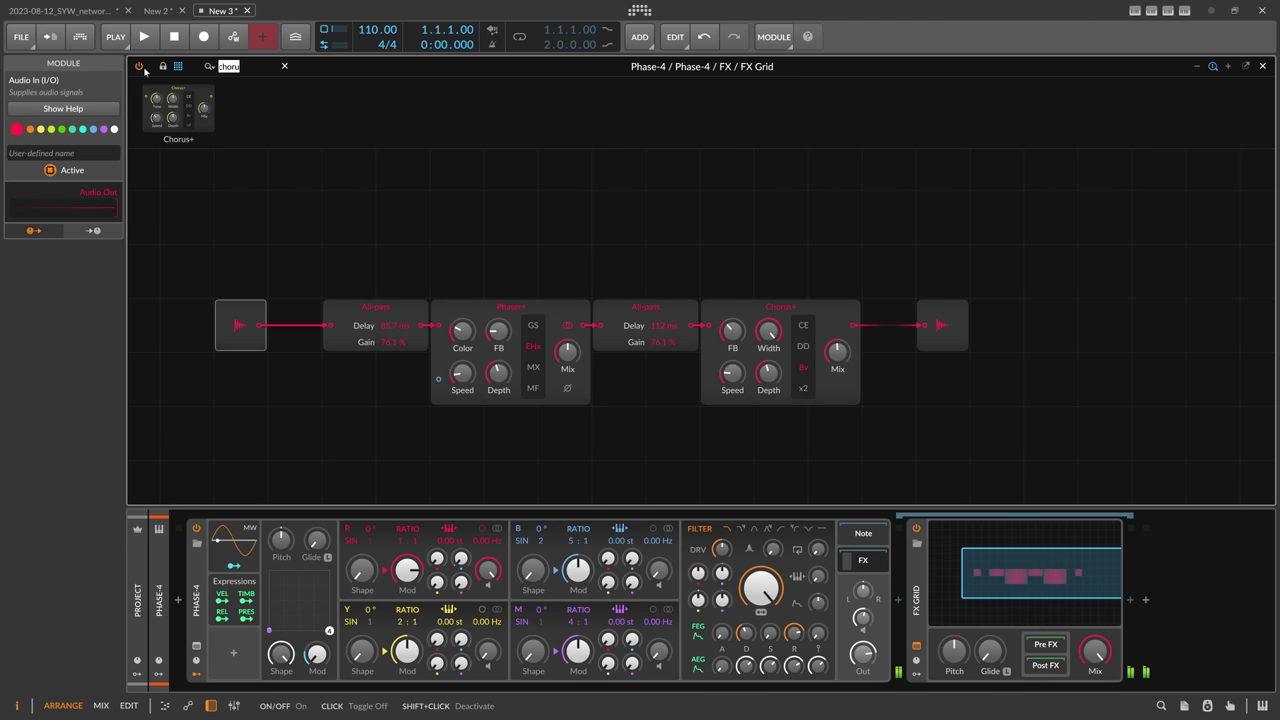
pyautogui.write('low')
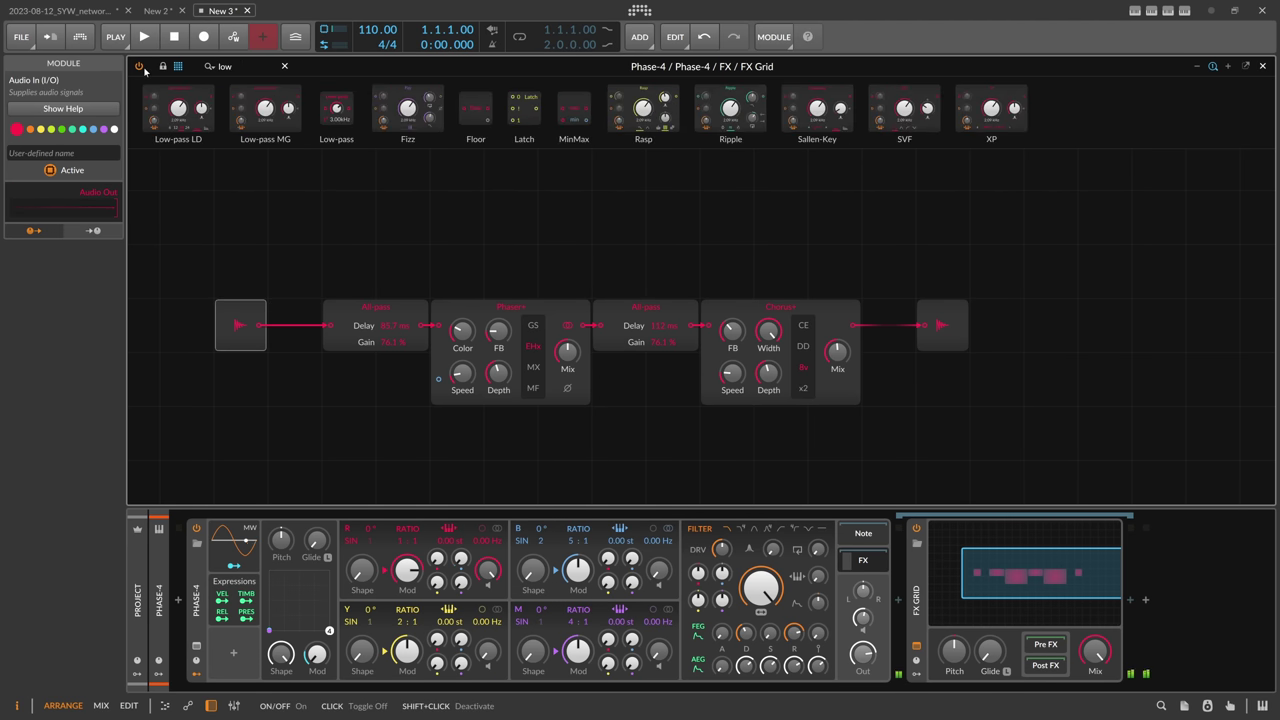
pyautogui.moveTo(341, 323); pyautogui.dragTo(198, 331)
pyautogui.moveTo(242, 67); pyautogui.dragTo(294, 326)
pyautogui.write('high')
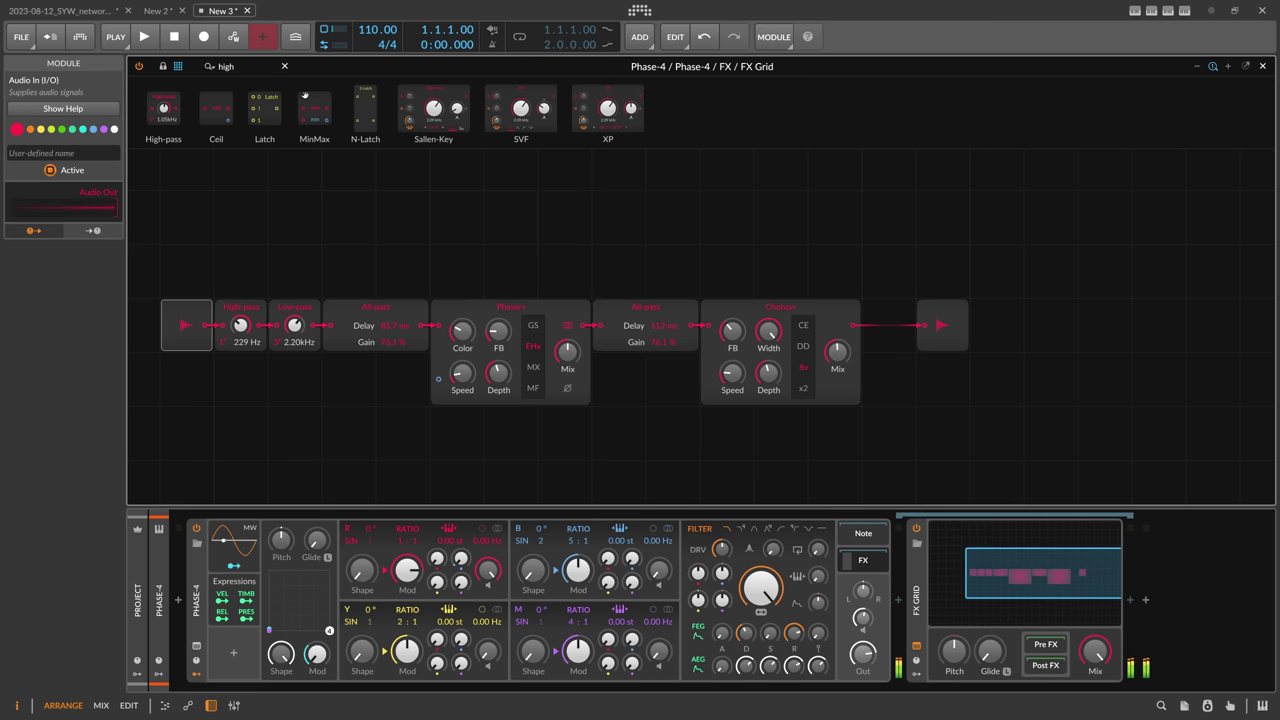
# Add a third All-pass module after Chorus+ and move the audio output farther away to make room in the chain.
pyautogui.moveTo(248, 67); pyautogui.dragTo(156, 67)
pyautogui.press('BackSpace')
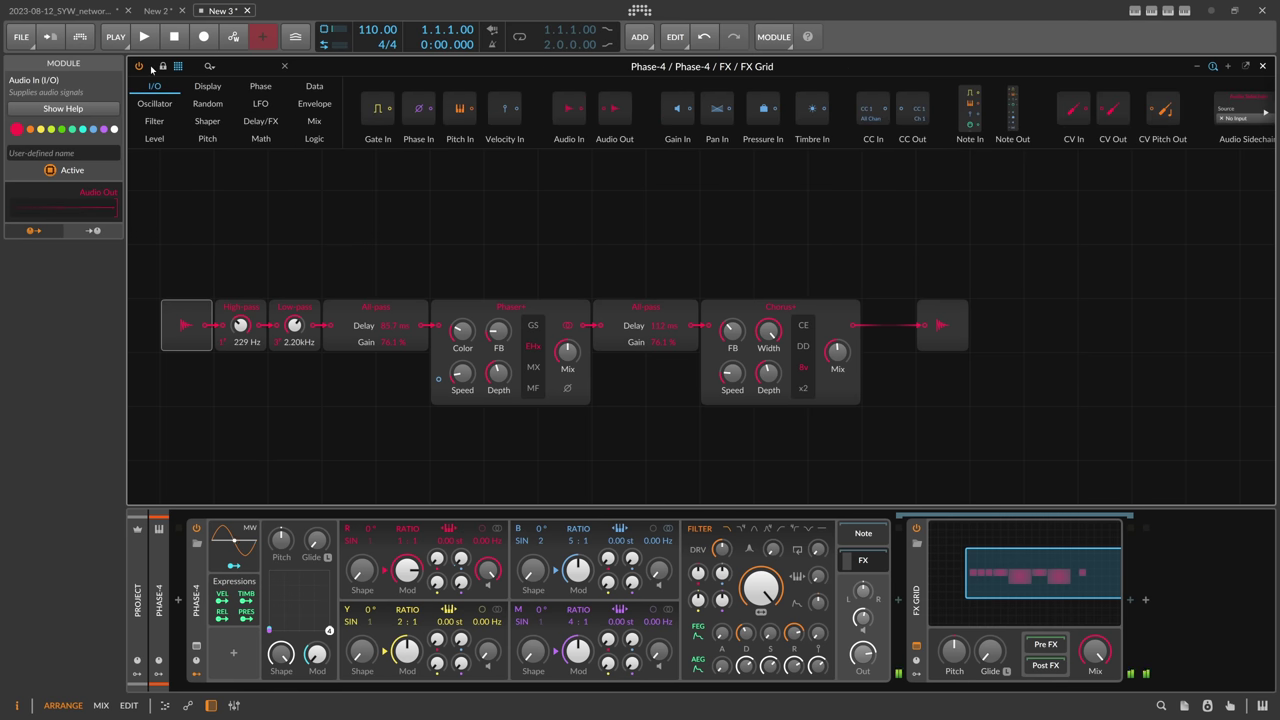
pyautogui.write('all')
pyautogui.moveTo(177, 108); pyautogui.dragTo(871, 314)
pyautogui.moveTo(1033, 305)
pyautogui.mouseDown()
pyautogui.moveTo(855, 301)
pyautogui.moveTo(855, 323)
pyautogui.moveTo(1052, 322)
pyautogui.mouseUp()
pyautogui.click(855, 303)
pyautogui.click(846, 309)
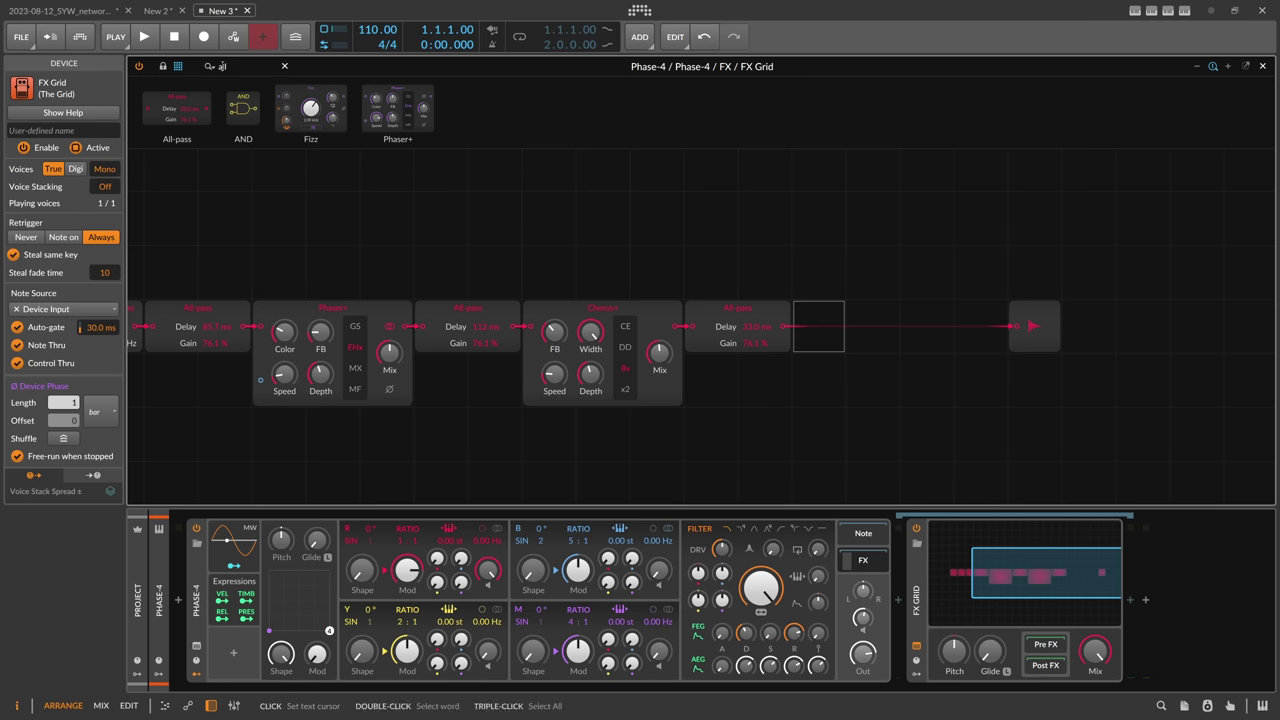
# Add a Flanger+ module between the third All-pass and the audio output, and set it to MX mode.
pyautogui.write('flanger')
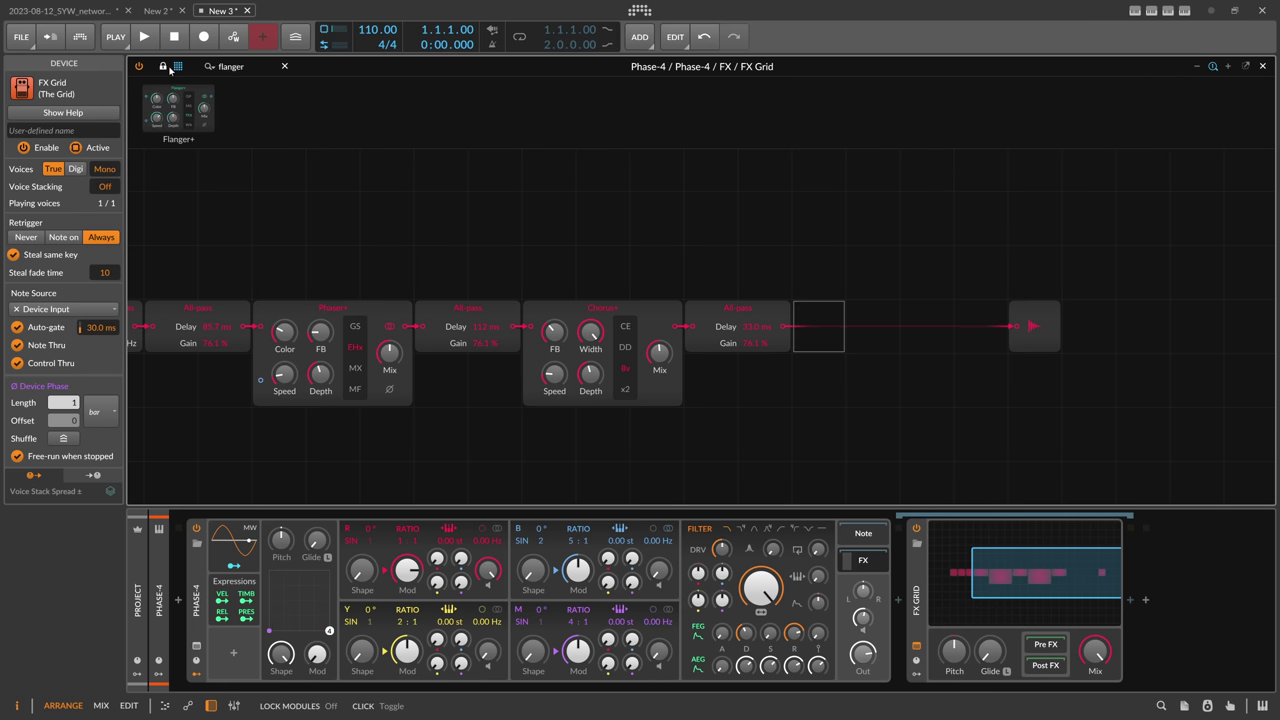
pyautogui.moveTo(178, 108); pyautogui.dragTo(878, 388)
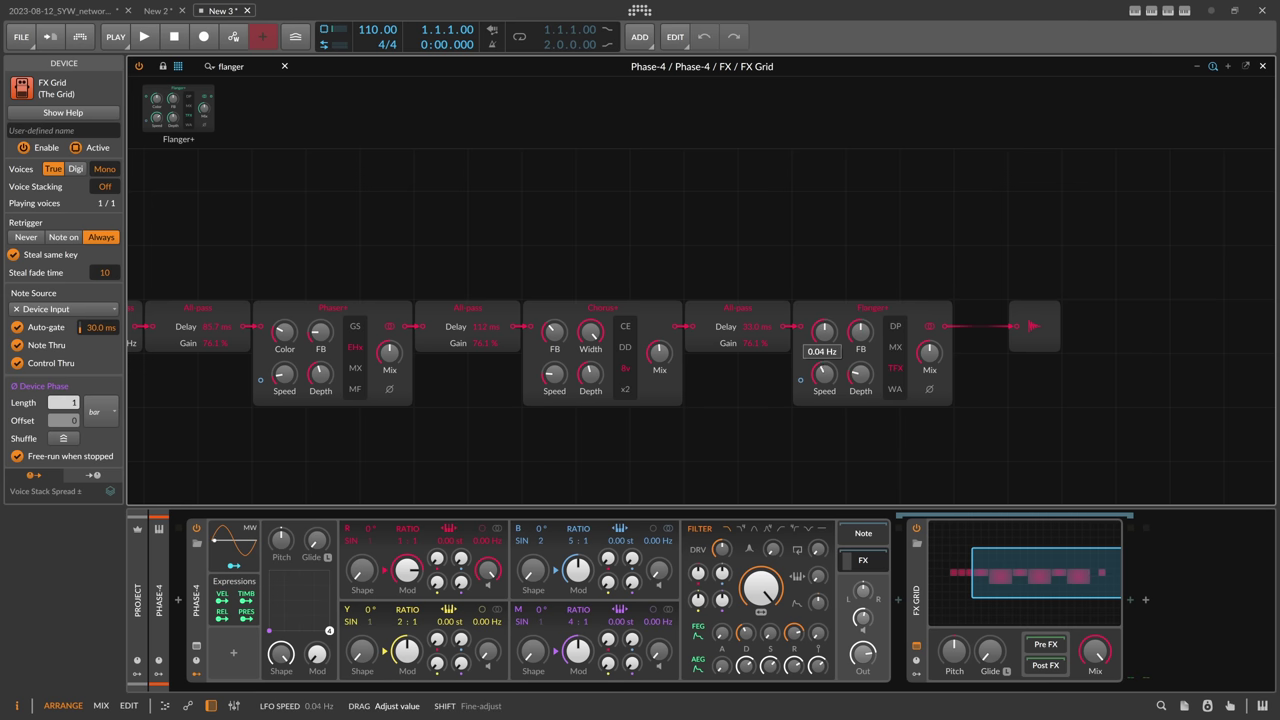
pyautogui.click(895, 346)
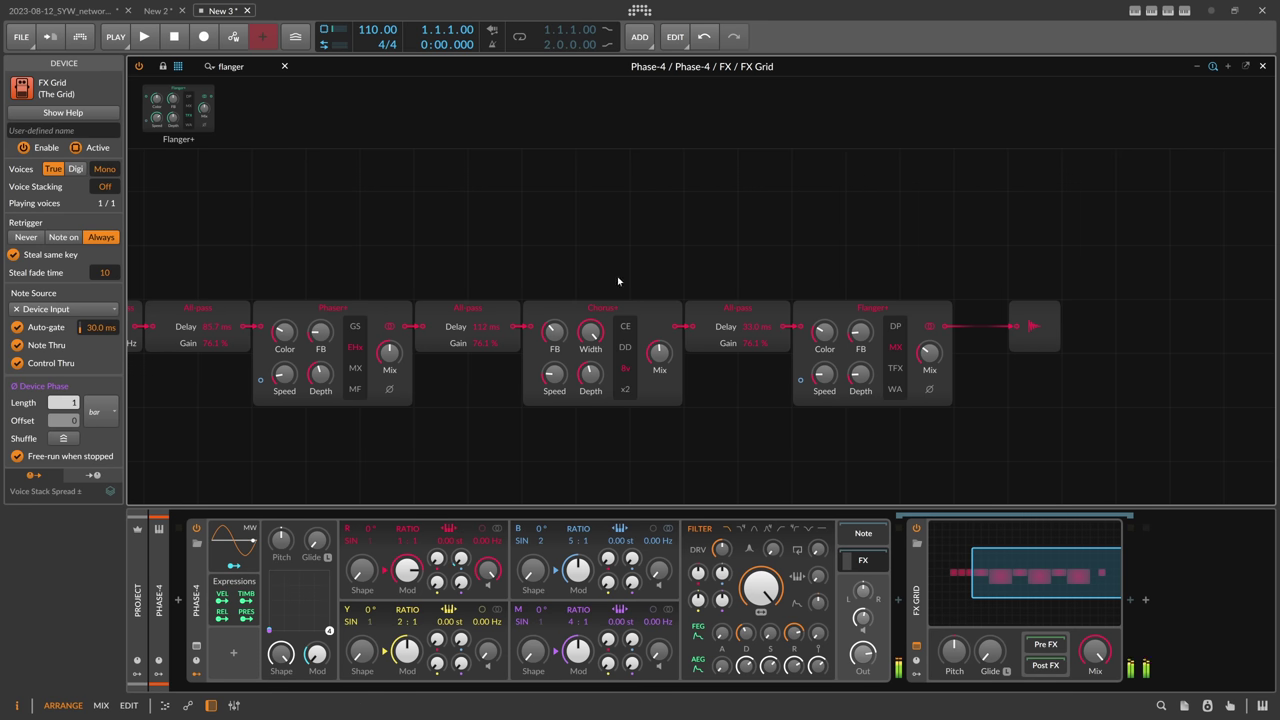
# Insert an SVF filter module between Chorus+ and the third All-pass.
pyautogui.moveTo(495, 246); pyautogui.dragTo(764, 266)
pyautogui.write('s')
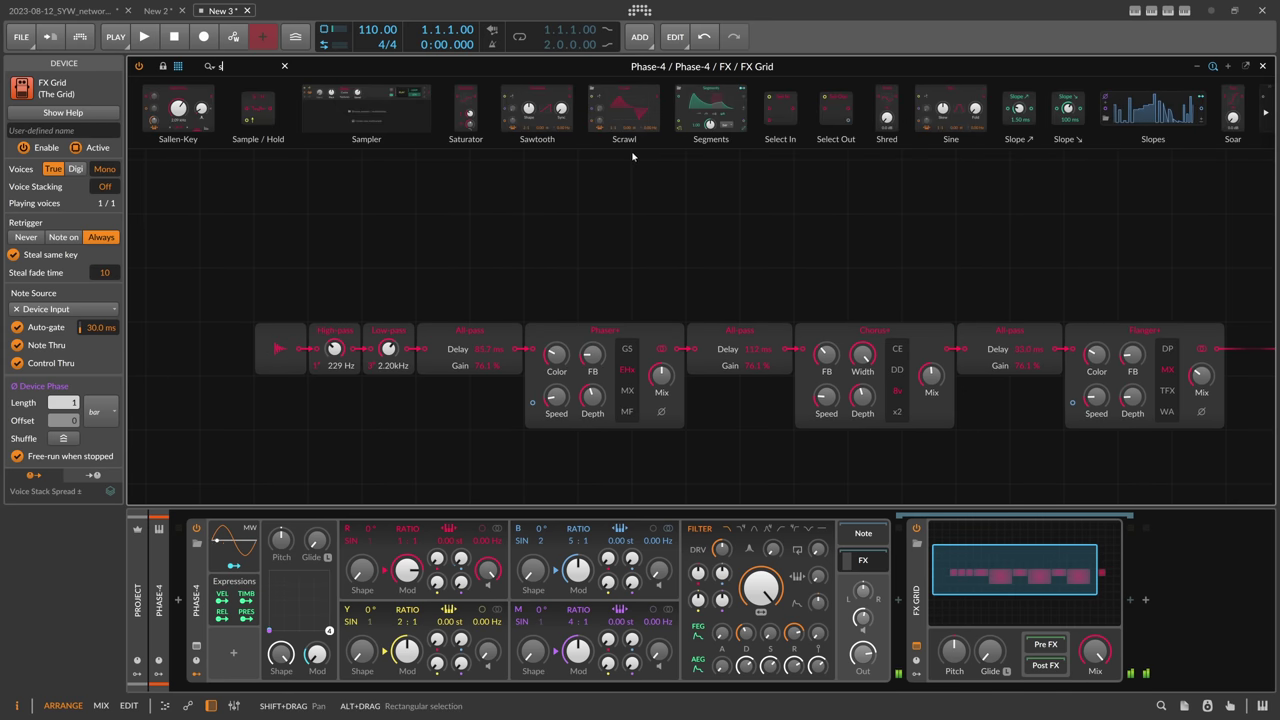
pyautogui.write('vf')
pyautogui.moveTo(202, 132); pyautogui.dragTo(948, 350)
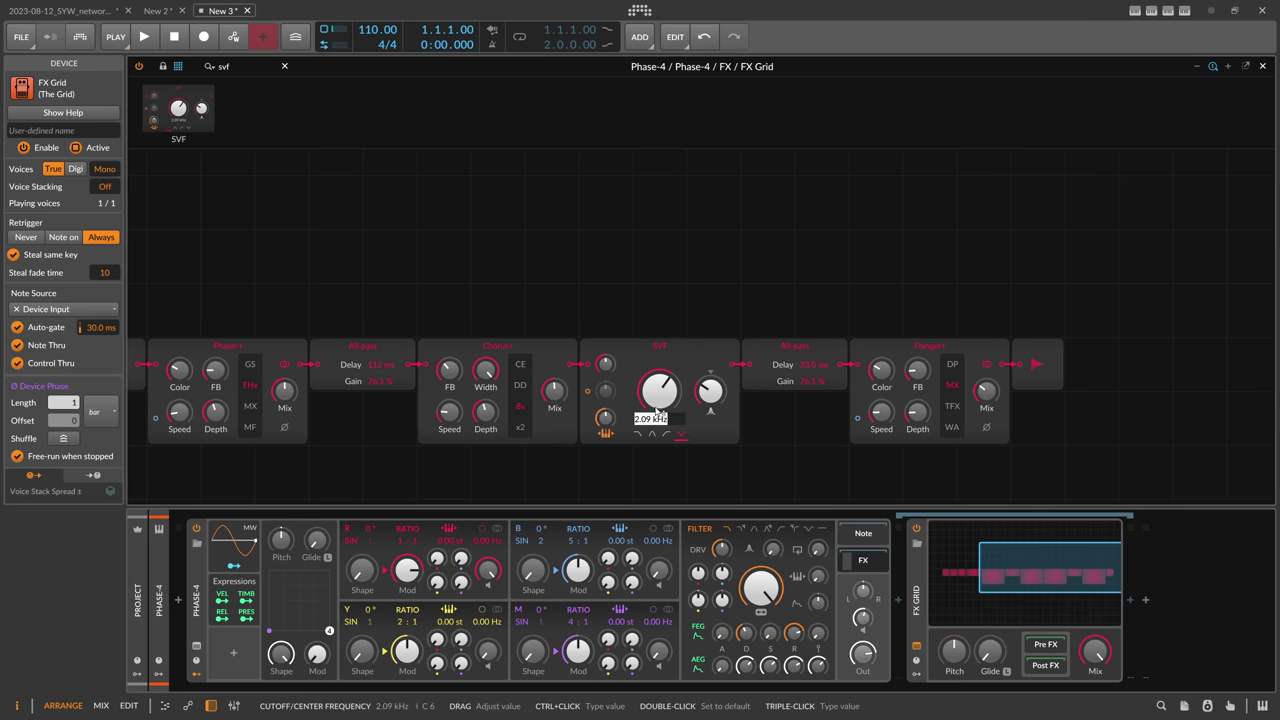
# Set the SVF's cutoff to 300 Hz and its resonance to 0 %, and try out the FX Grid's mix amount.
pyautogui.write('505')
pyautogui.press('Return')
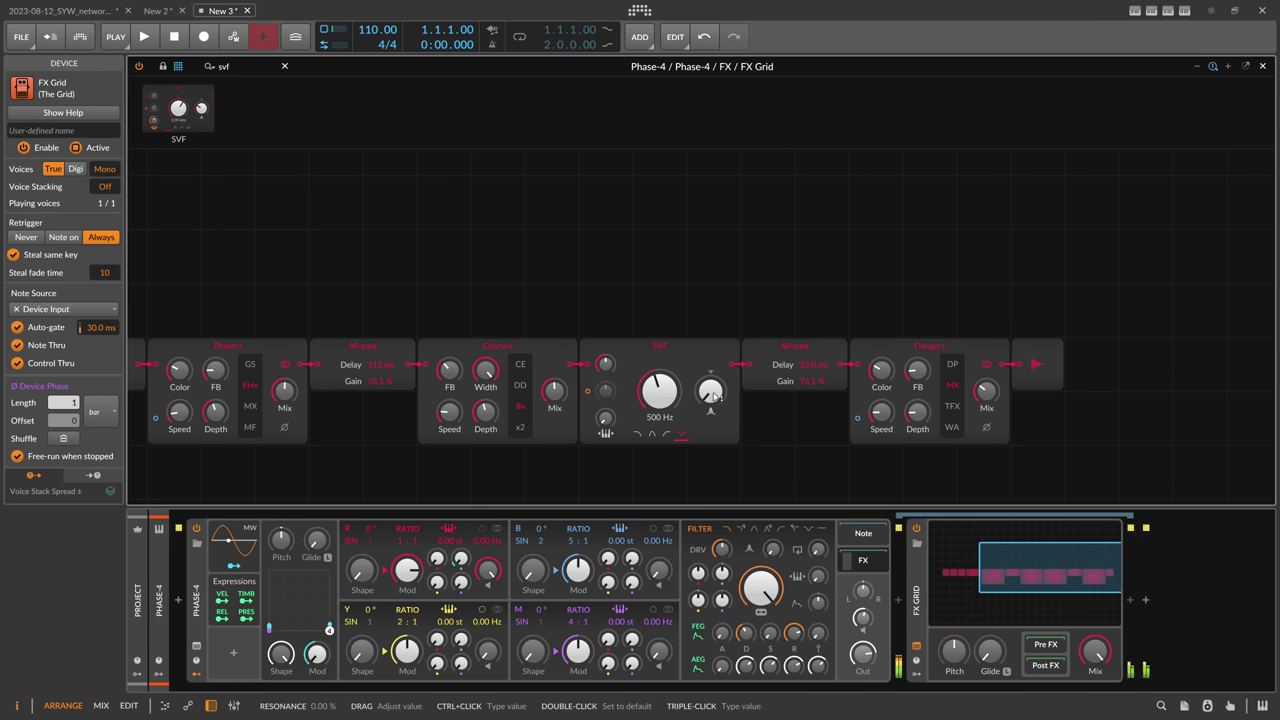
pyautogui.keyDown('ctrl'); pyautogui.click(660, 392); pyautogui.keyUp('ctrl')
pyautogui.press('Return')
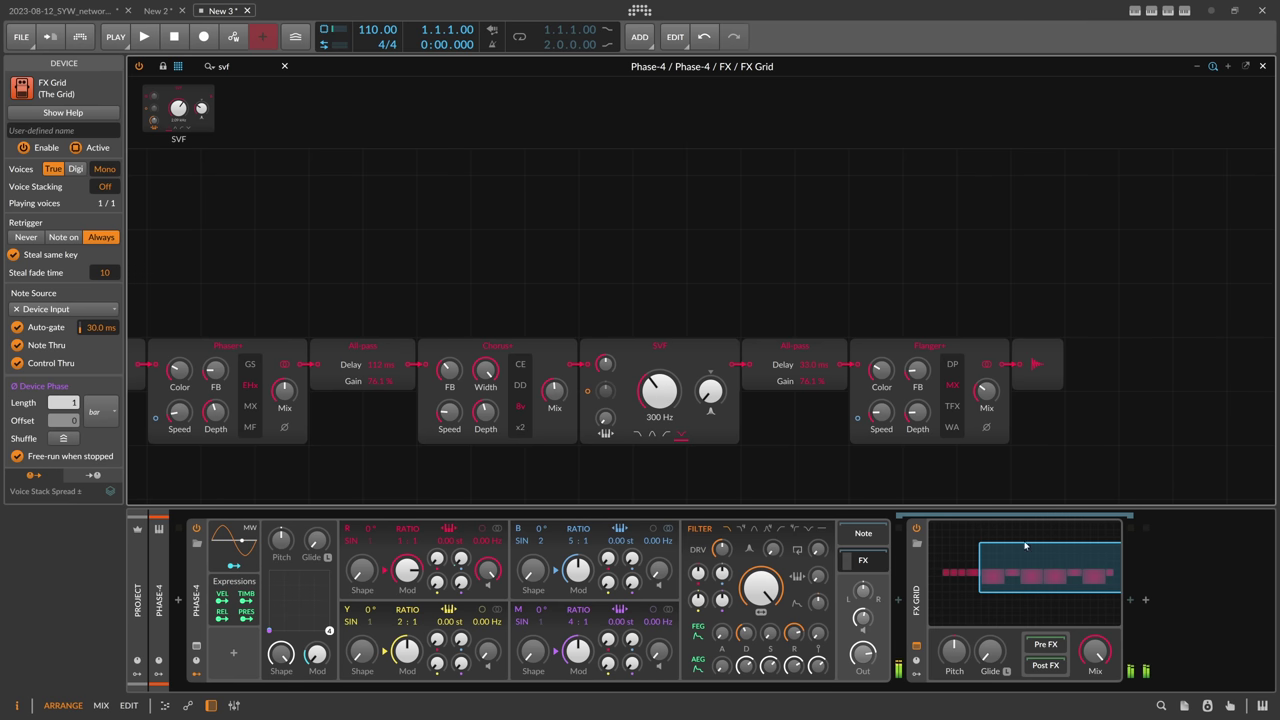
pyautogui.moveTo(1095, 651); pyautogui.dragTo(1095, 622)
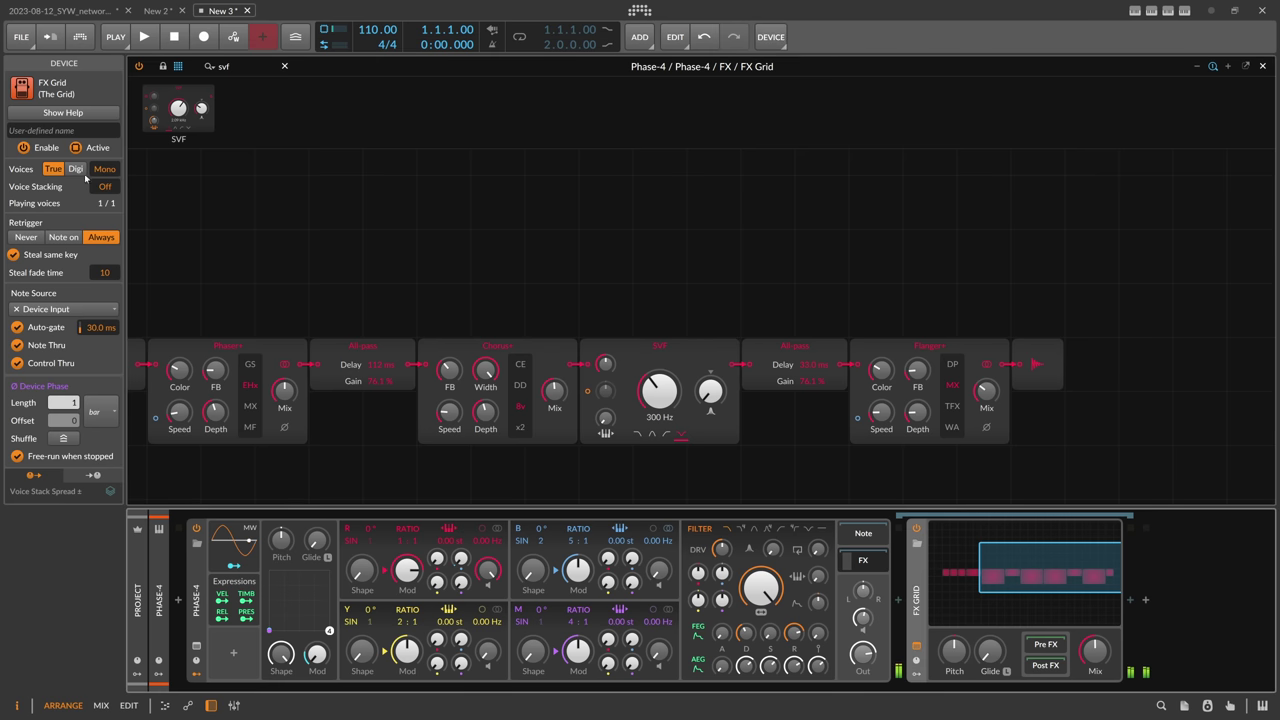
# Name the FX Grid device Reverb and fit its whole module chain in view.
pyautogui.click(77, 130)
pyautogui.write('Rever')
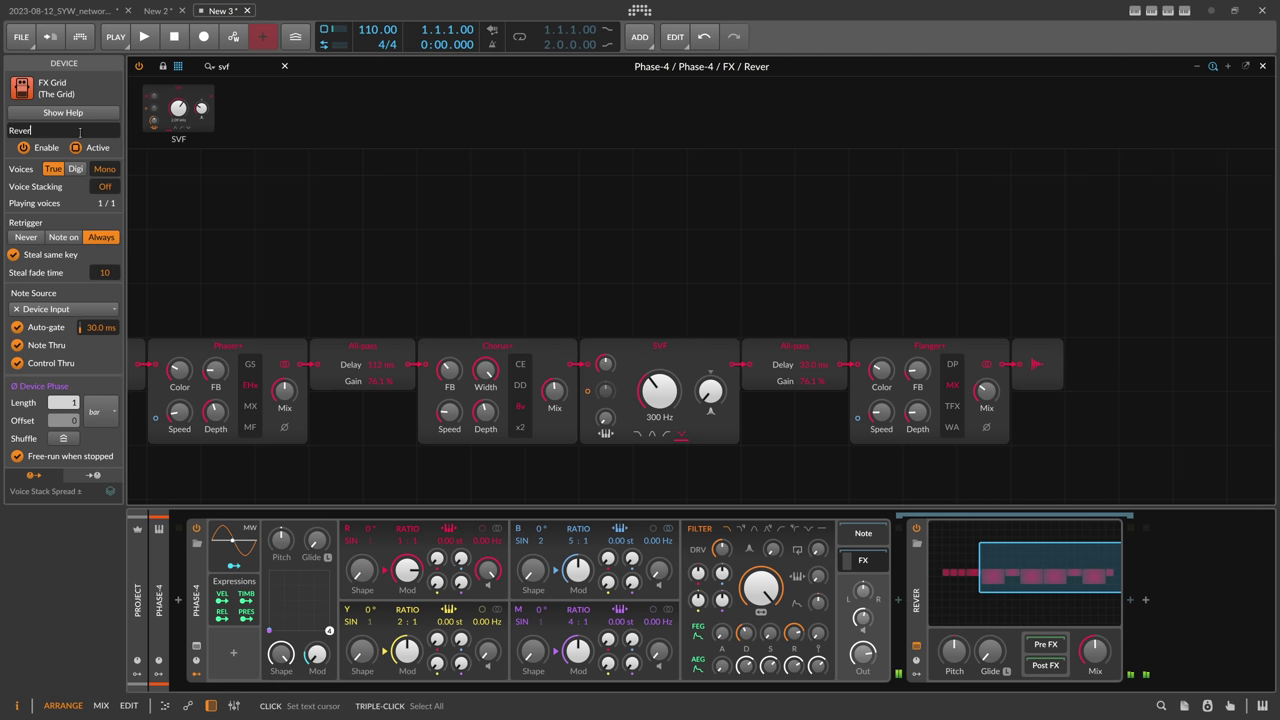
pyautogui.write('b')
pyautogui.moveTo(486, 220); pyautogui.dragTo(694, 249)
pyautogui.scroll(-2, 647, 252)
pyautogui.scroll(-2, 646, 253)
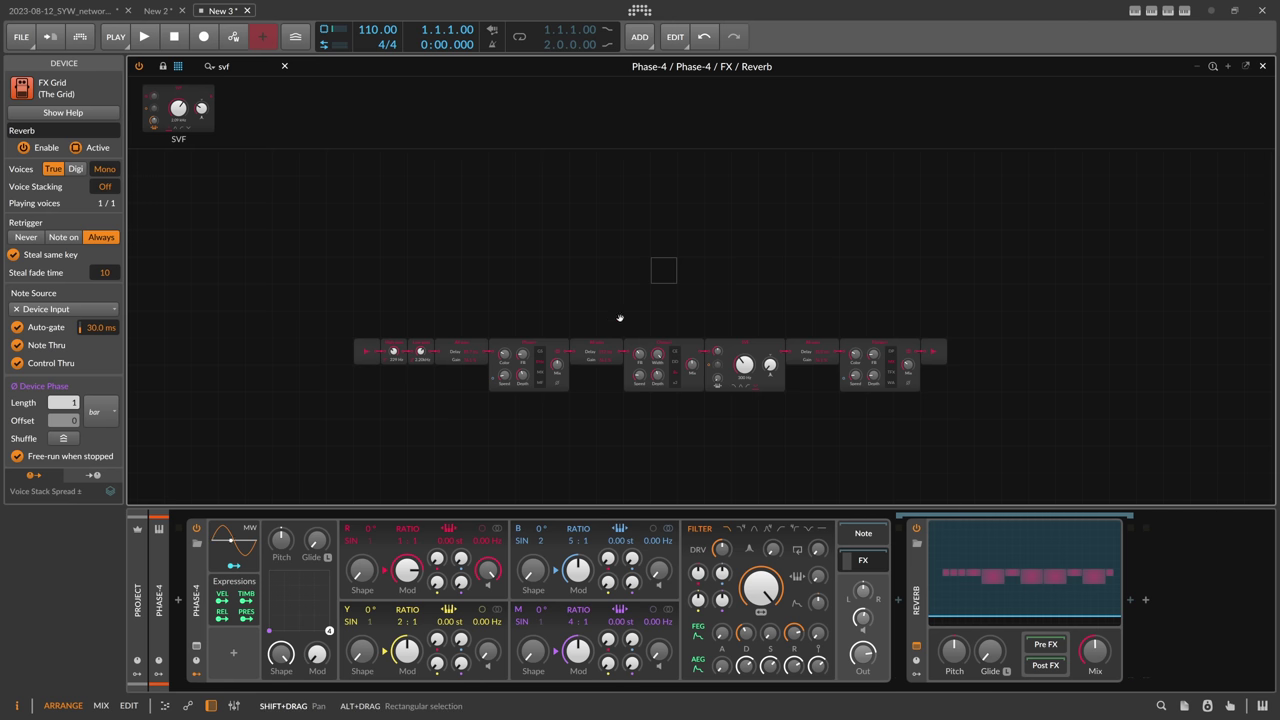
pyautogui.moveTo(646, 310); pyautogui.dragTo(626, 290)
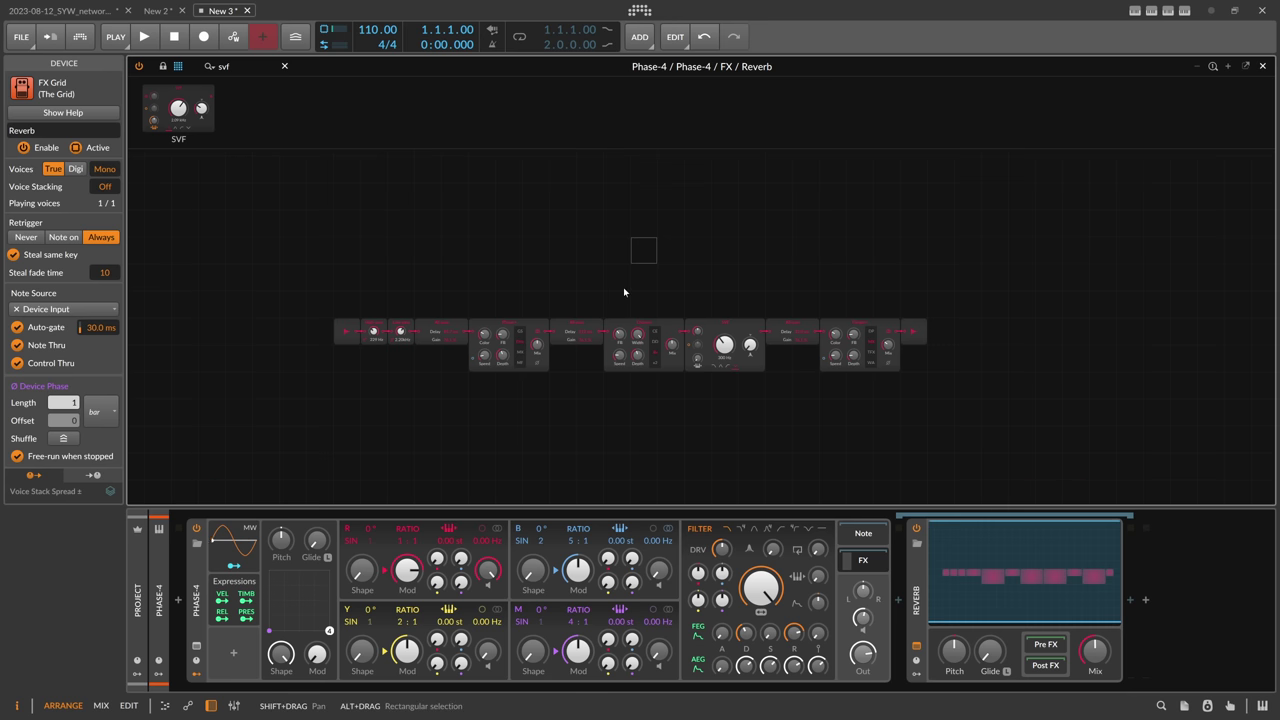
# Collapse the Reverb device and insert a new FX Grid after it in the FX chain.
pyautogui.click(928, 600)
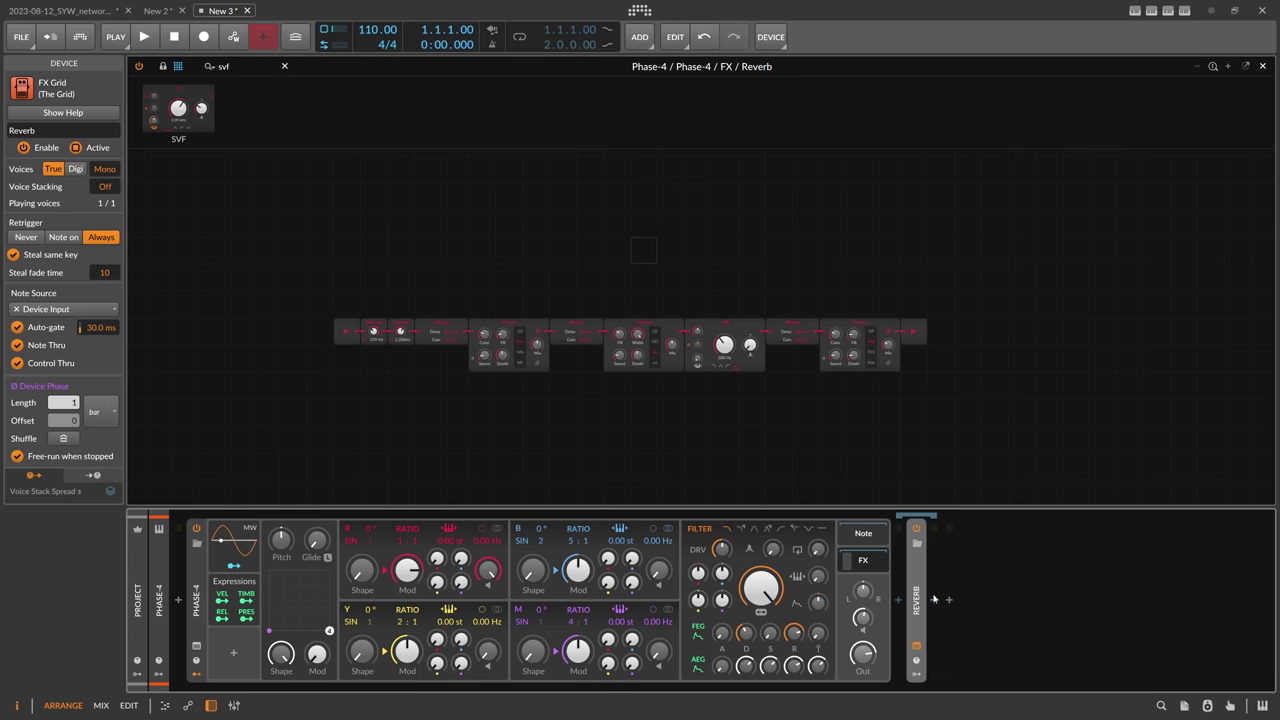
pyautogui.click(933, 602)
pyautogui.write('fx grid')
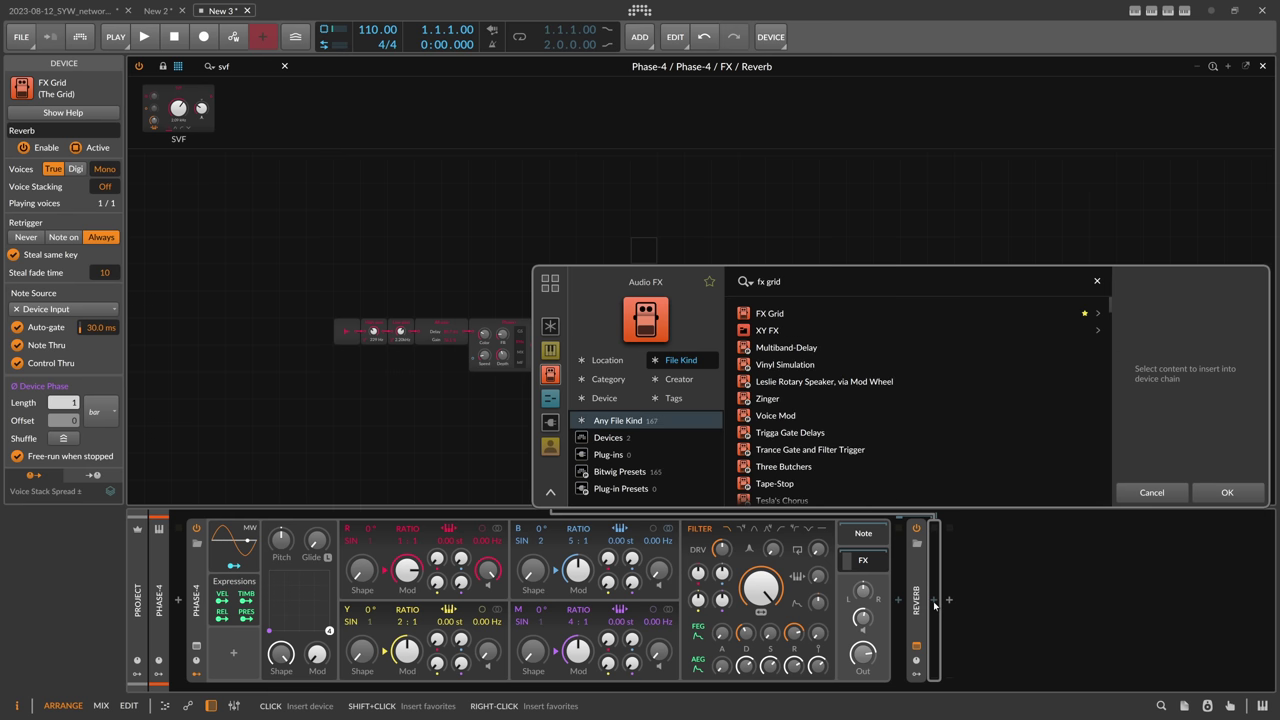
pyautogui.press('Return')
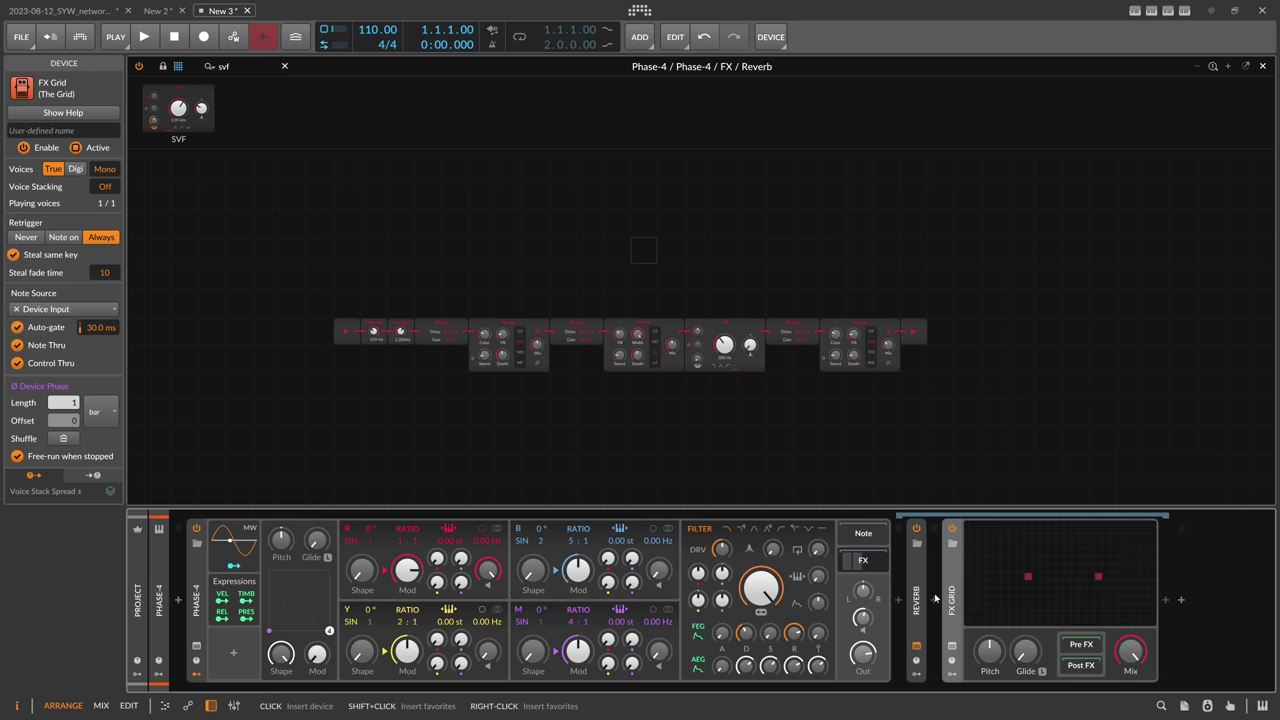
# Open the new FX Grid for editing.
pyautogui.doubleClick(1020, 580)
pyautogui.click(1005, 154)
pyautogui.doubleClick(1048, 535)
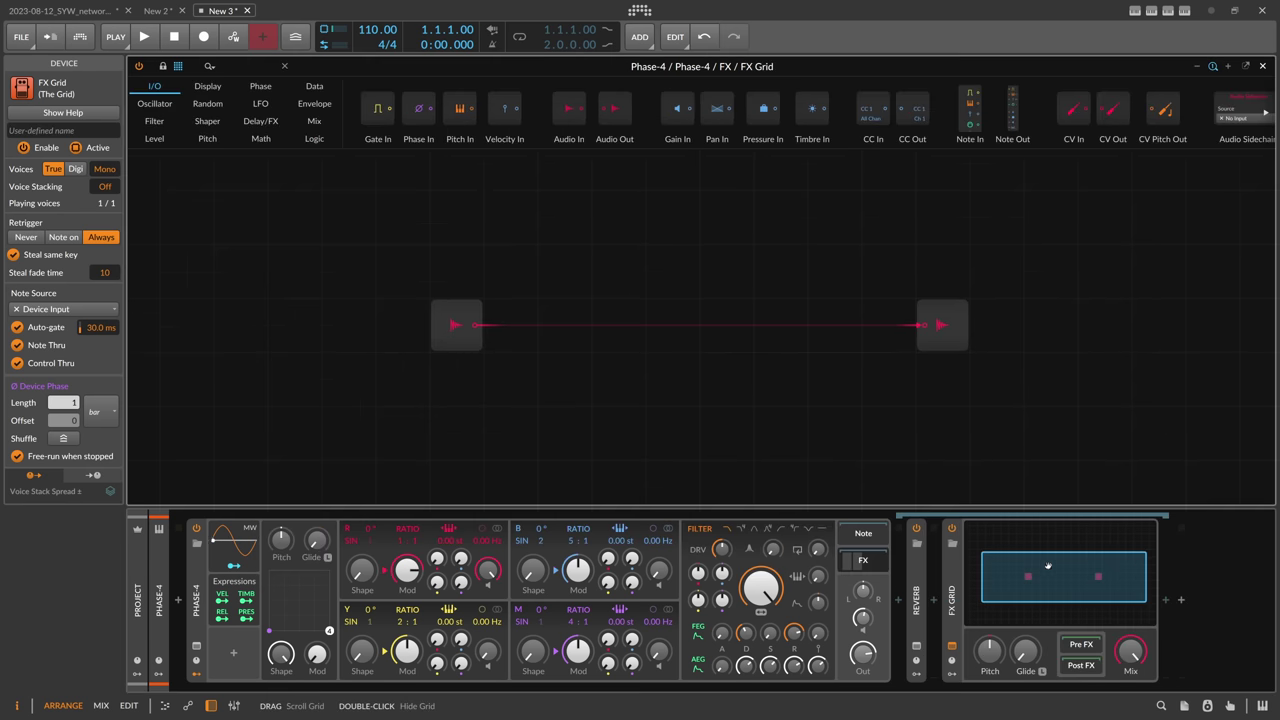
pyautogui.moveTo(774, 260); pyautogui.dragTo(670, 232)
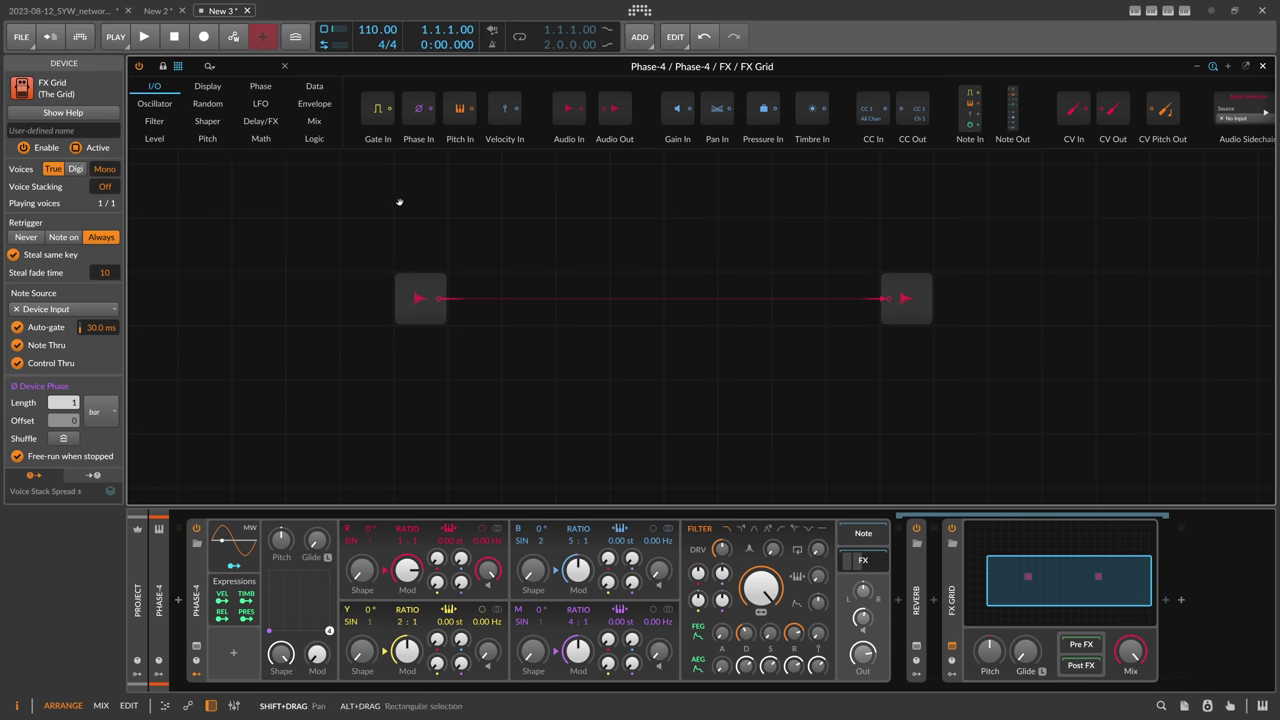
# Add two Noise modules stacked below the audio input, both set to Pink.
pyautogui.click(237, 66)
pyautogui.write('noise')
pyautogui.moveTo(159, 108); pyautogui.dragTo(484, 407)
pyautogui.click(483, 421)
pyautogui.click(488, 370)
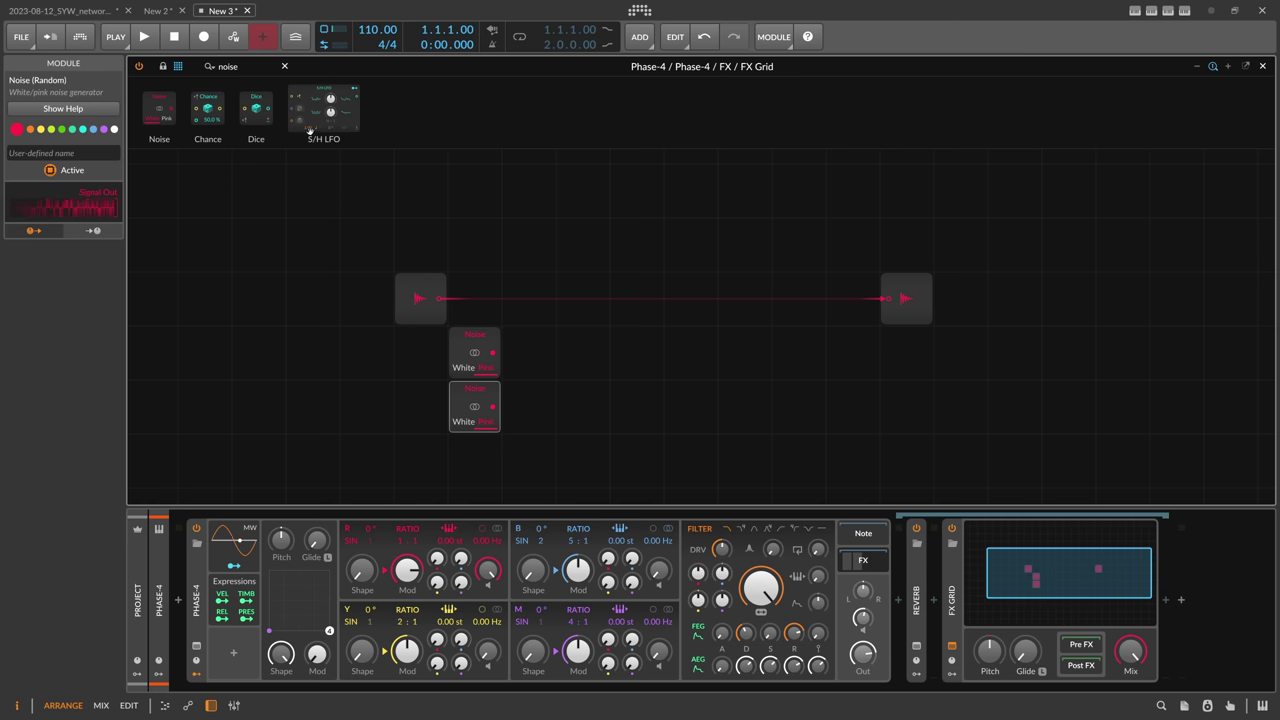
# Attach an Attenuate module to the lower Noise and set it to about 35.7 %.
pyautogui.write('att')
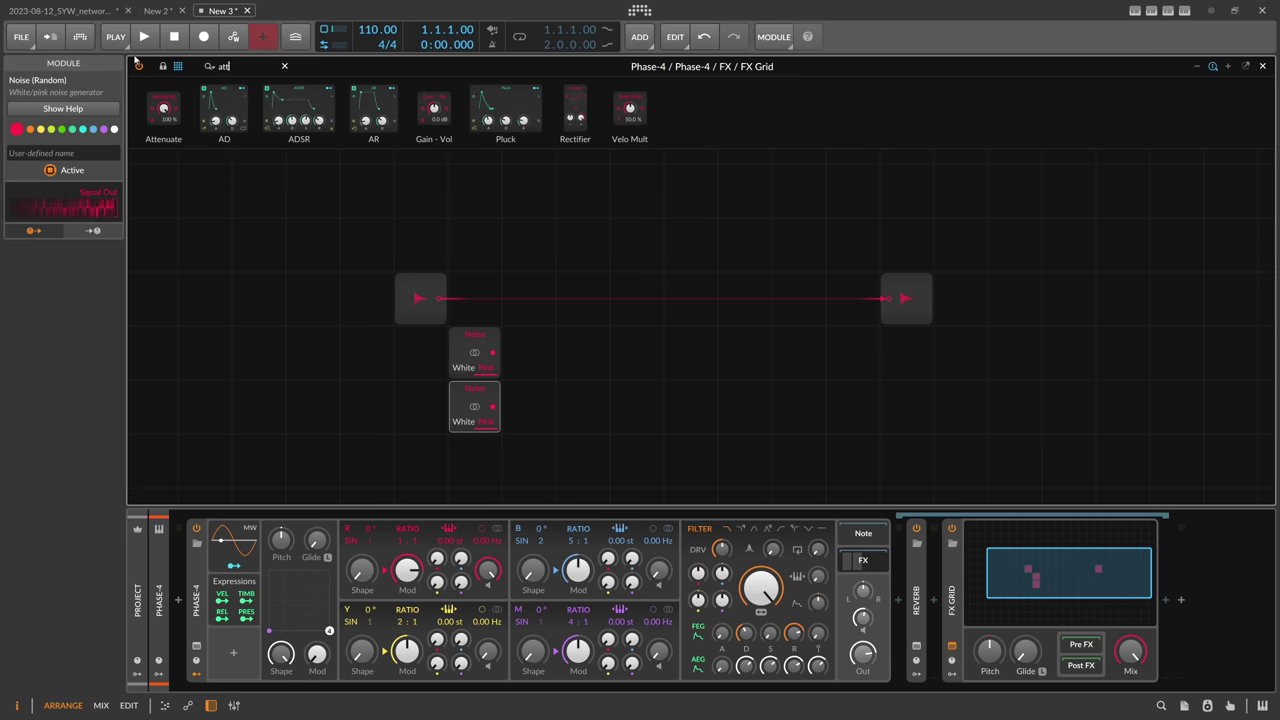
pyautogui.moveTo(164, 109); pyautogui.dragTo(493, 406)
pyautogui.moveTo(528, 407); pyautogui.dragTo(528, 424)
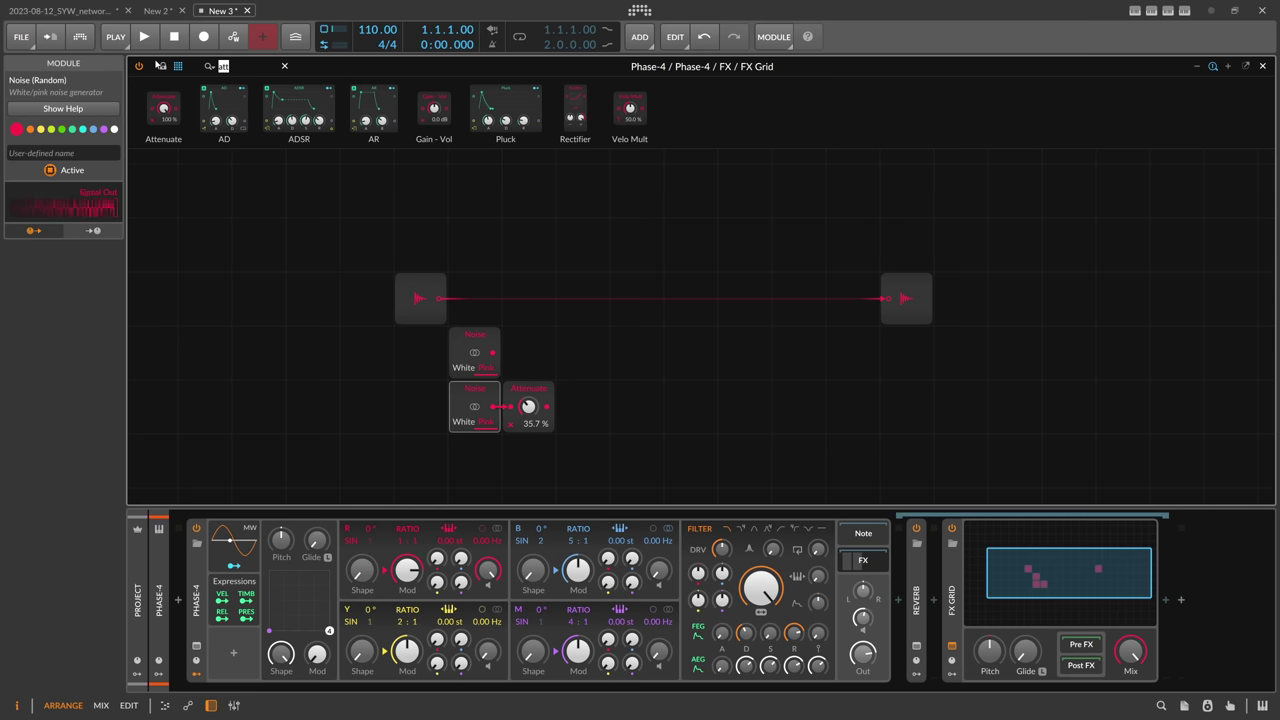
# Add a Multiply module after the upper Noise and connect the lower Noise's Attenuate to its second input.
pyautogui.write('mult')
pyautogui.moveTo(161, 105); pyautogui.dragTo(528, 352)
pyautogui.moveTo(547, 406); pyautogui.dragTo(510, 368)
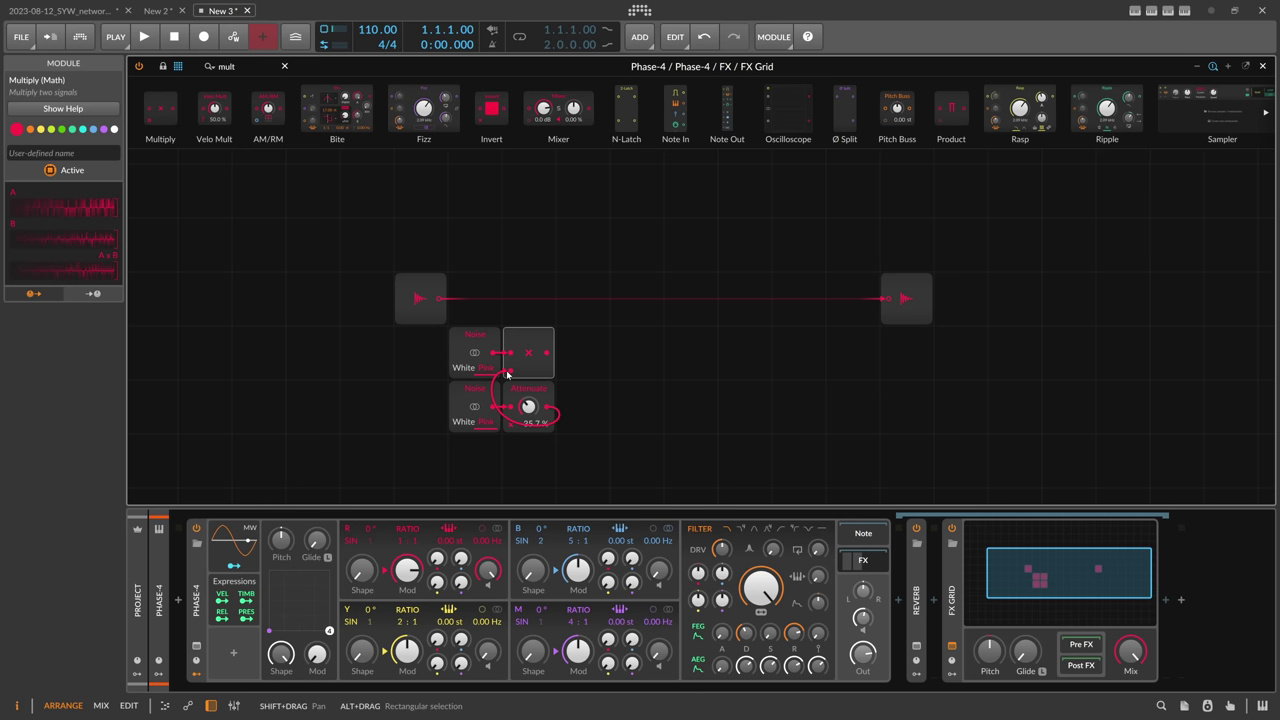
pyautogui.click(481, 344)
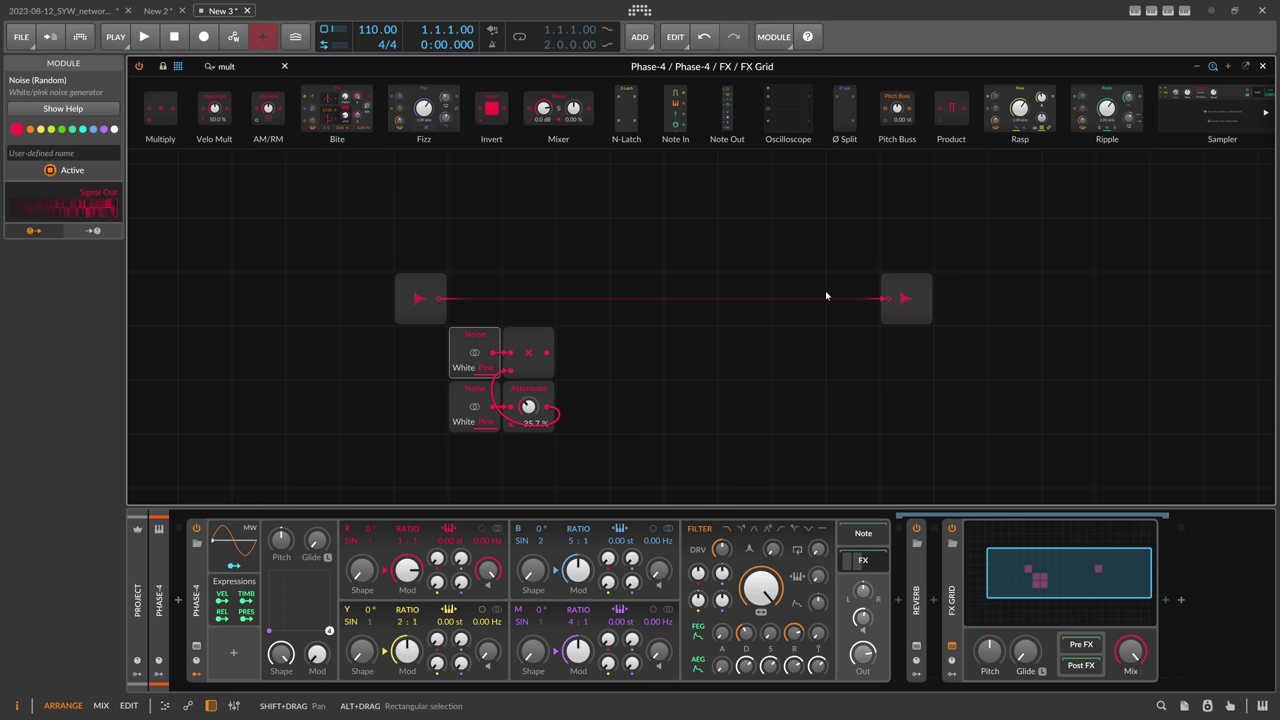
# Route the Multiply through a new Attenuate to the audio output, and switch the lower Noise to White at 27.7 % attenuation.
pyautogui.write('att')
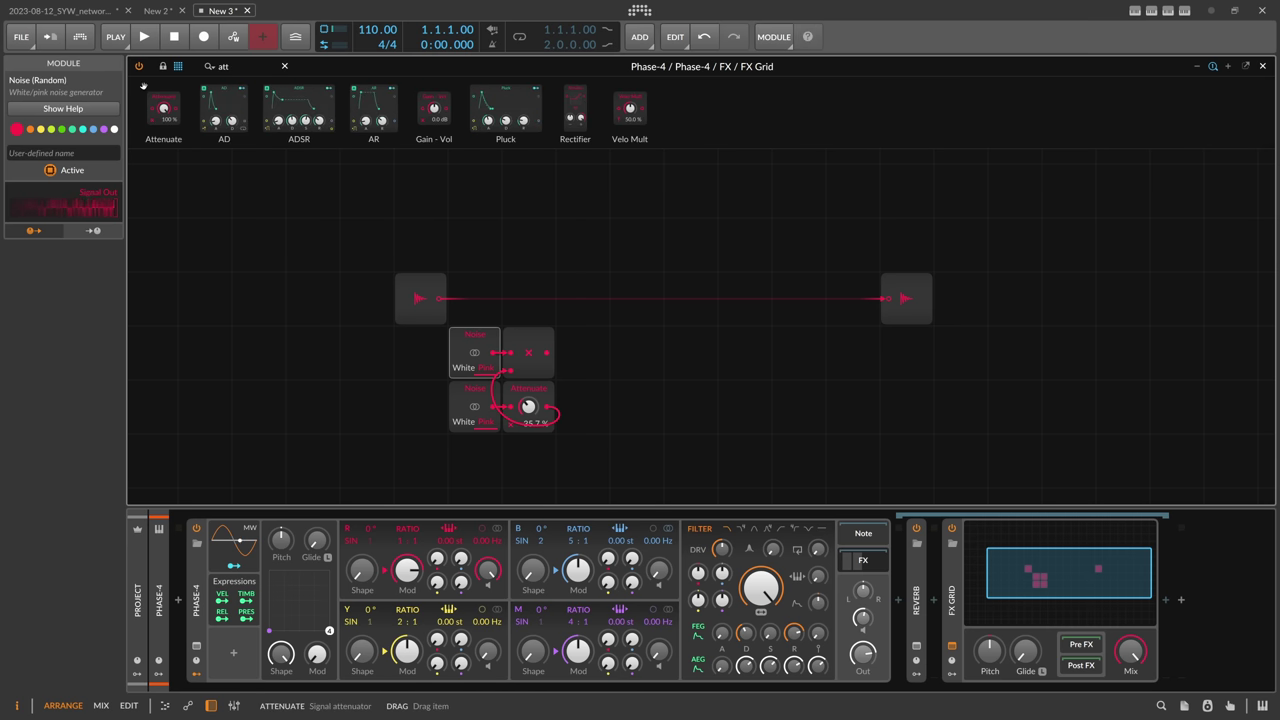
pyautogui.moveTo(165, 108); pyautogui.dragTo(886, 298)
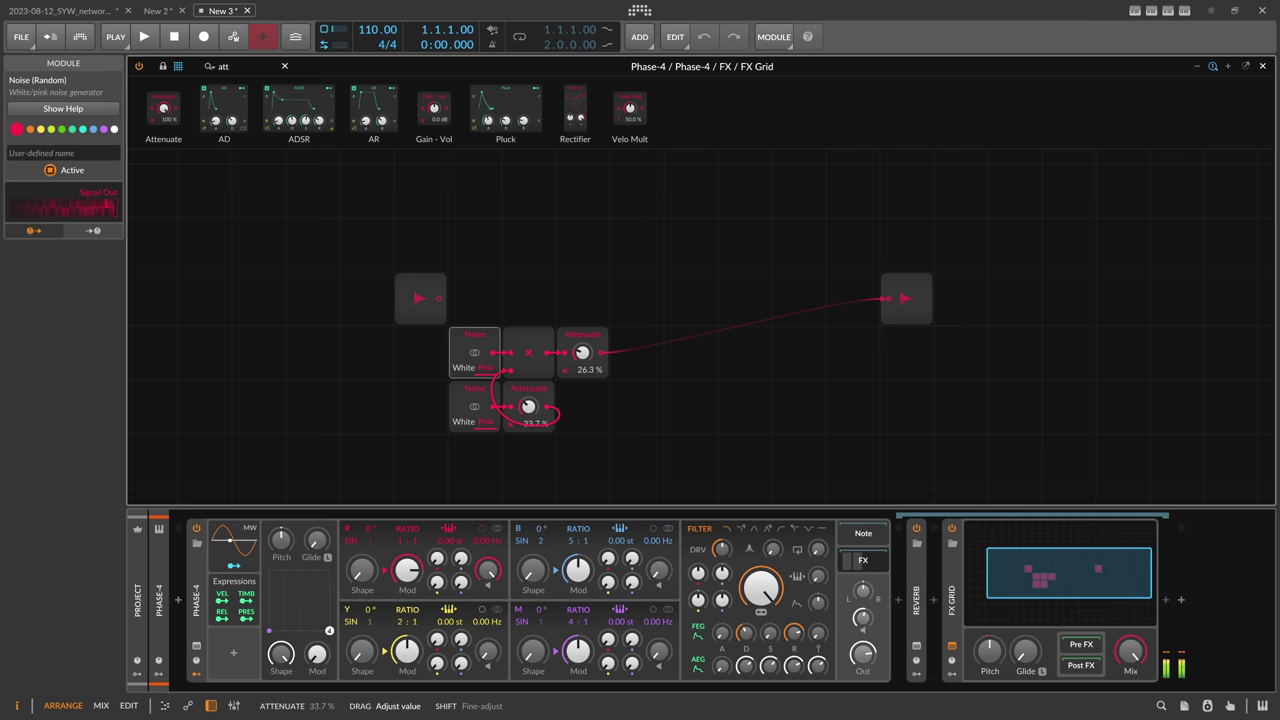
pyautogui.click(489, 418)
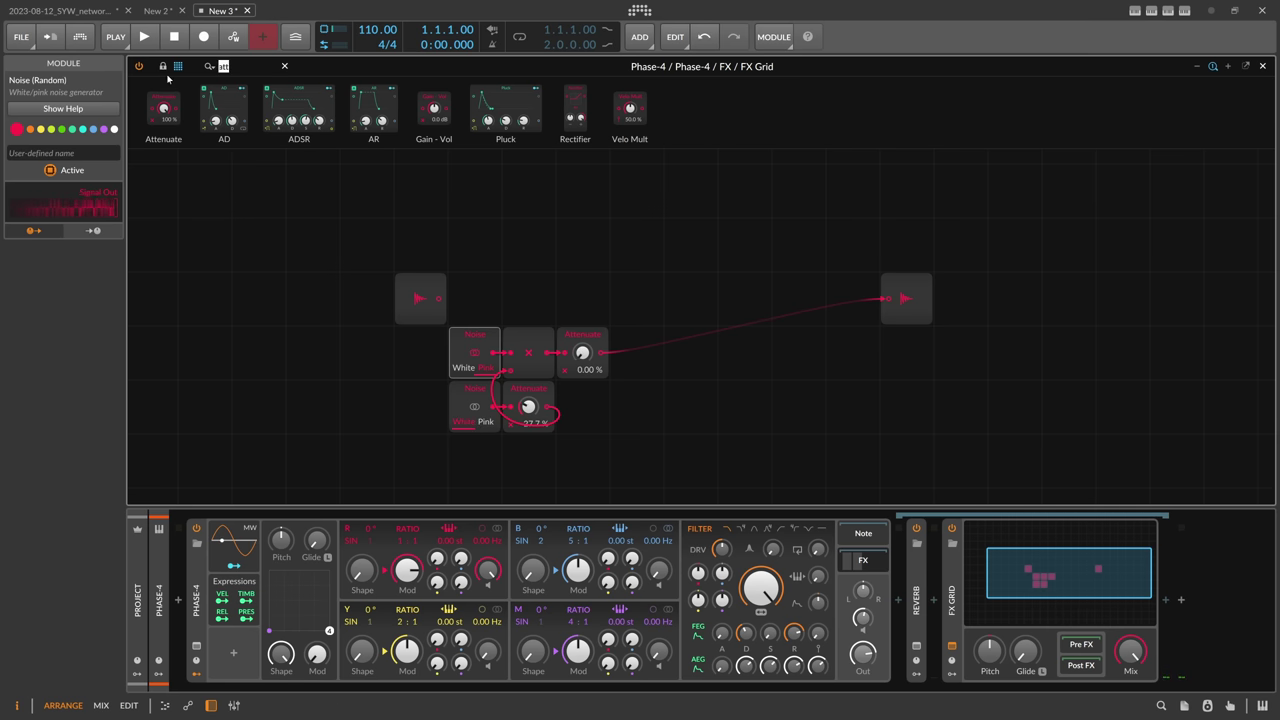
# Insert a High-pass at 659 Hz and a Low-pass at 520 Hz after the second Attenuate, and turn that Attenuate down to 0 %.
pyautogui.write('low')
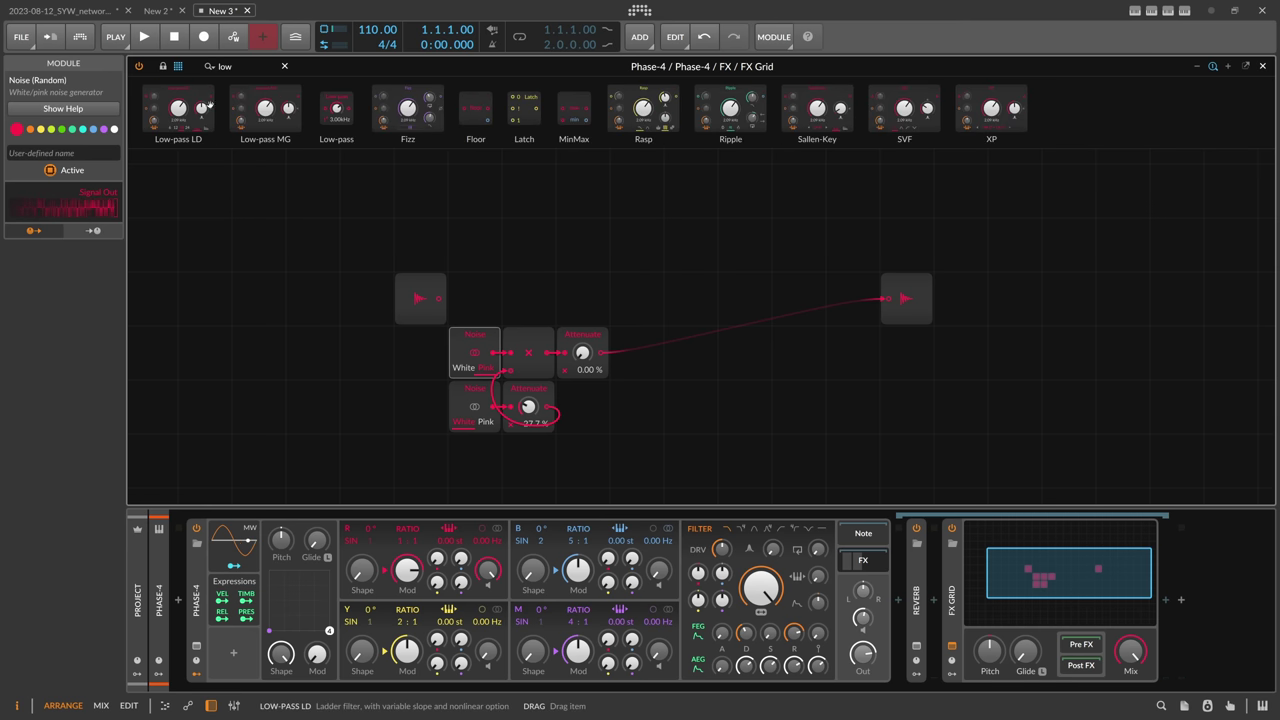
pyautogui.moveTo(336, 109); pyautogui.dragTo(588, 345)
pyautogui.doubleClick(218, 66)
pyautogui.write('high')
pyautogui.moveTo(163, 108); pyautogui.dragTo(612, 352)
pyautogui.hotkey('ctrl', 'z')
pyautogui.hotkey('ctrl', 'z')
pyautogui.hotkey('ctrl', 'z')
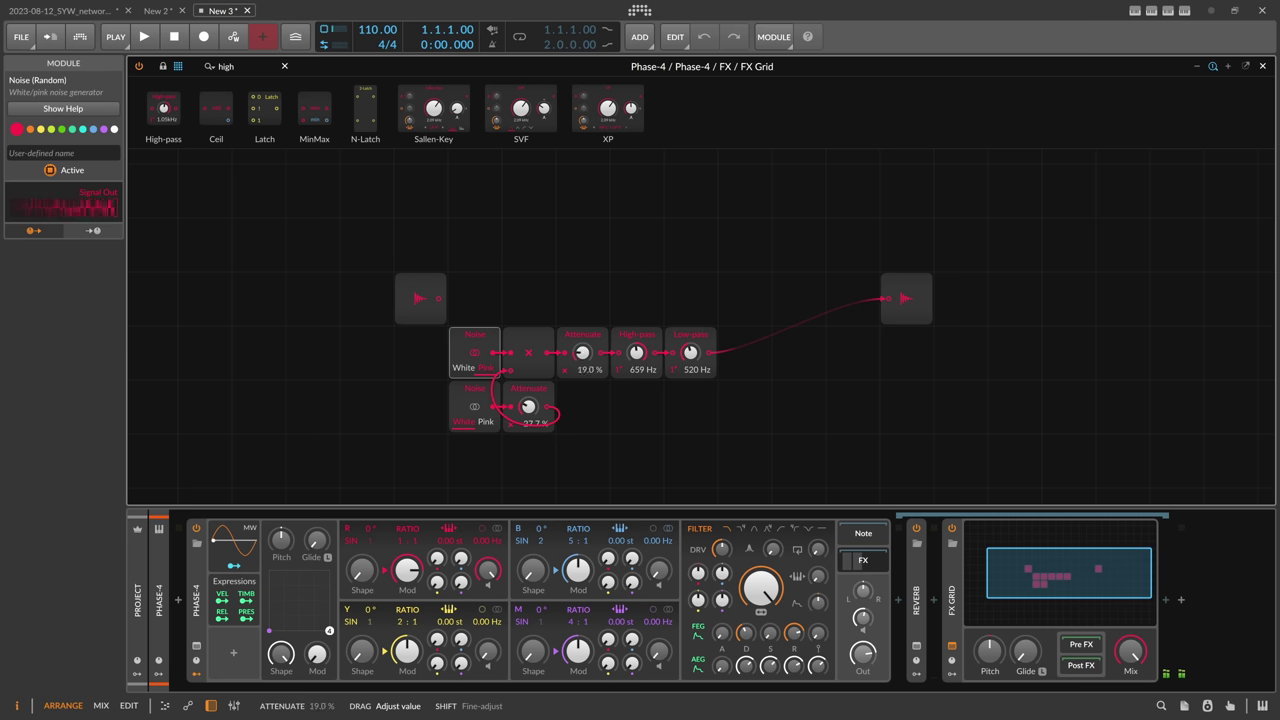
pyautogui.moveTo(583, 352); pyautogui.dragTo(583, 396)
# Insert an AM/RM module before the audio output, with the audio input as carrier and the filtered noise as modulator.
pyautogui.moveTo(236, 67); pyautogui.dragTo(167, 69)
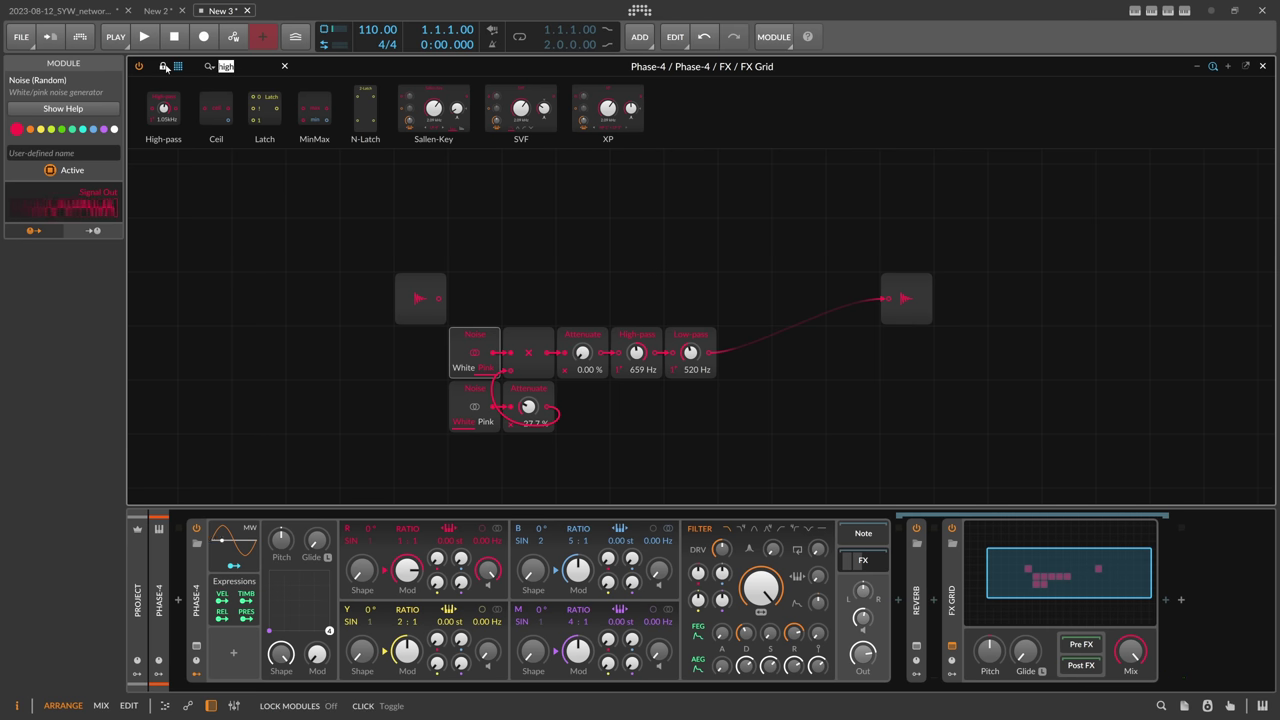
pyautogui.write('am')
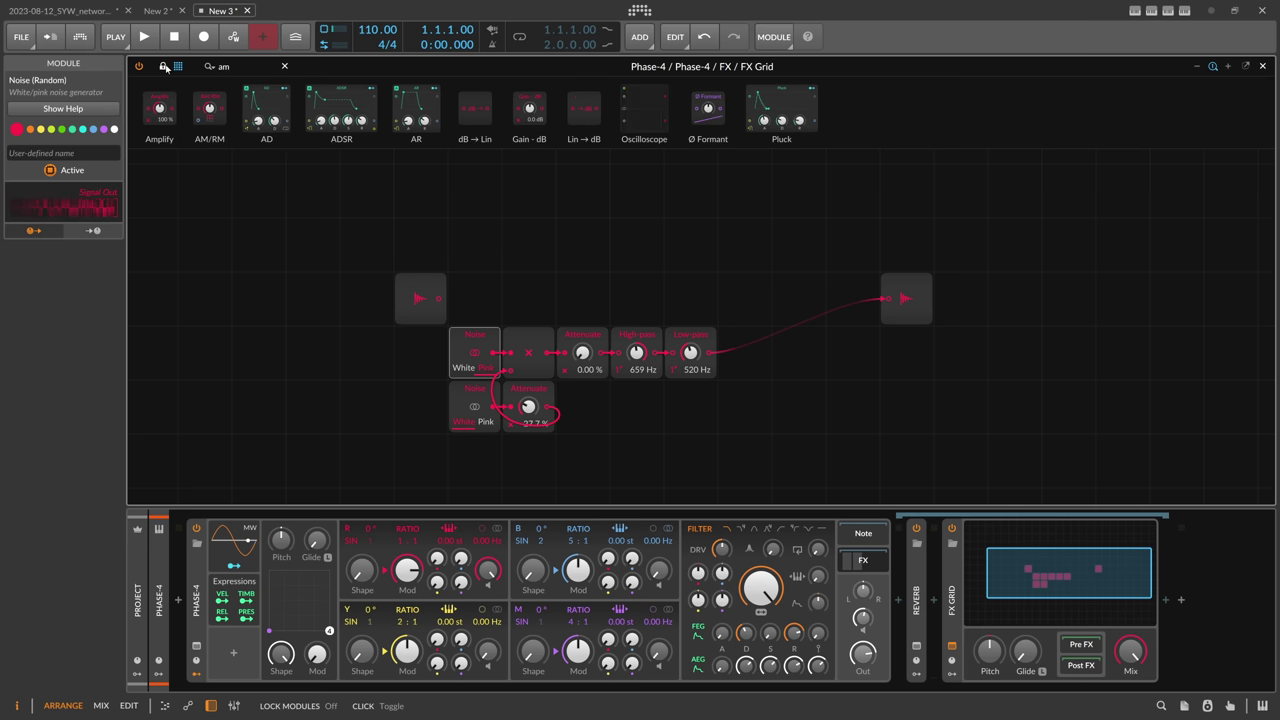
pyautogui.moveTo(210, 106); pyautogui.dragTo(860, 298)
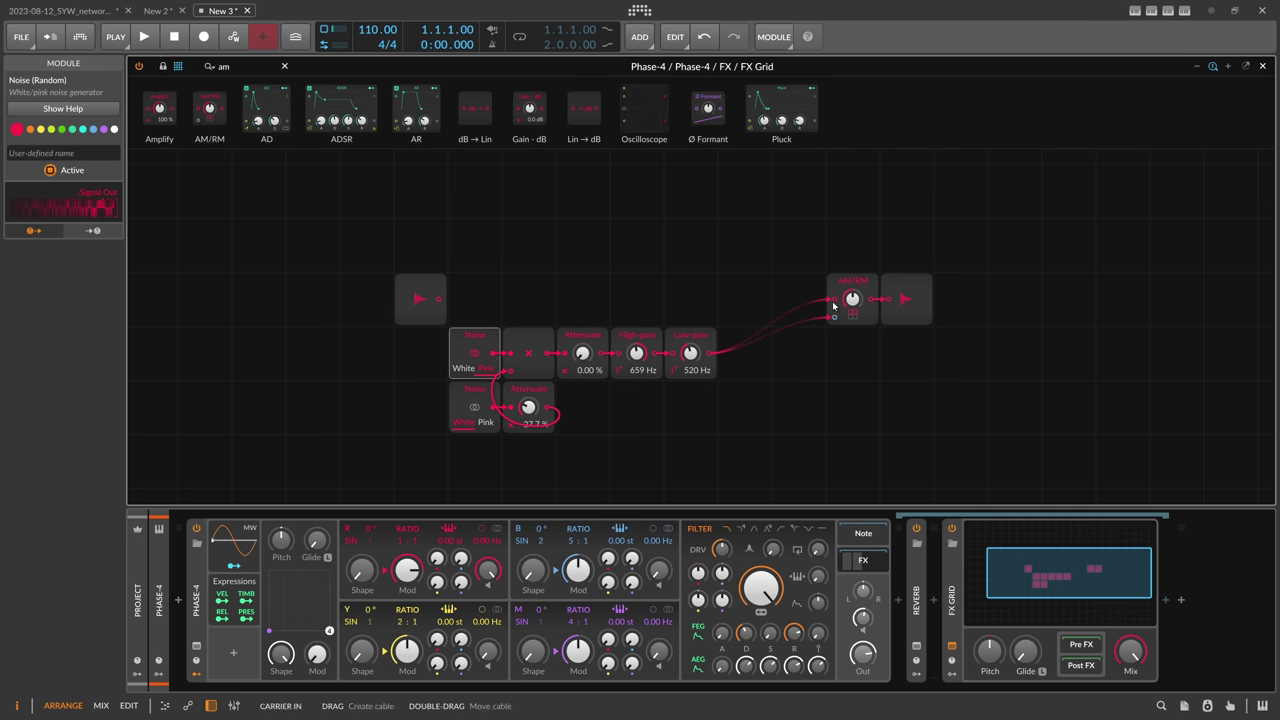
pyautogui.moveTo(445, 299); pyautogui.dragTo(834, 298)
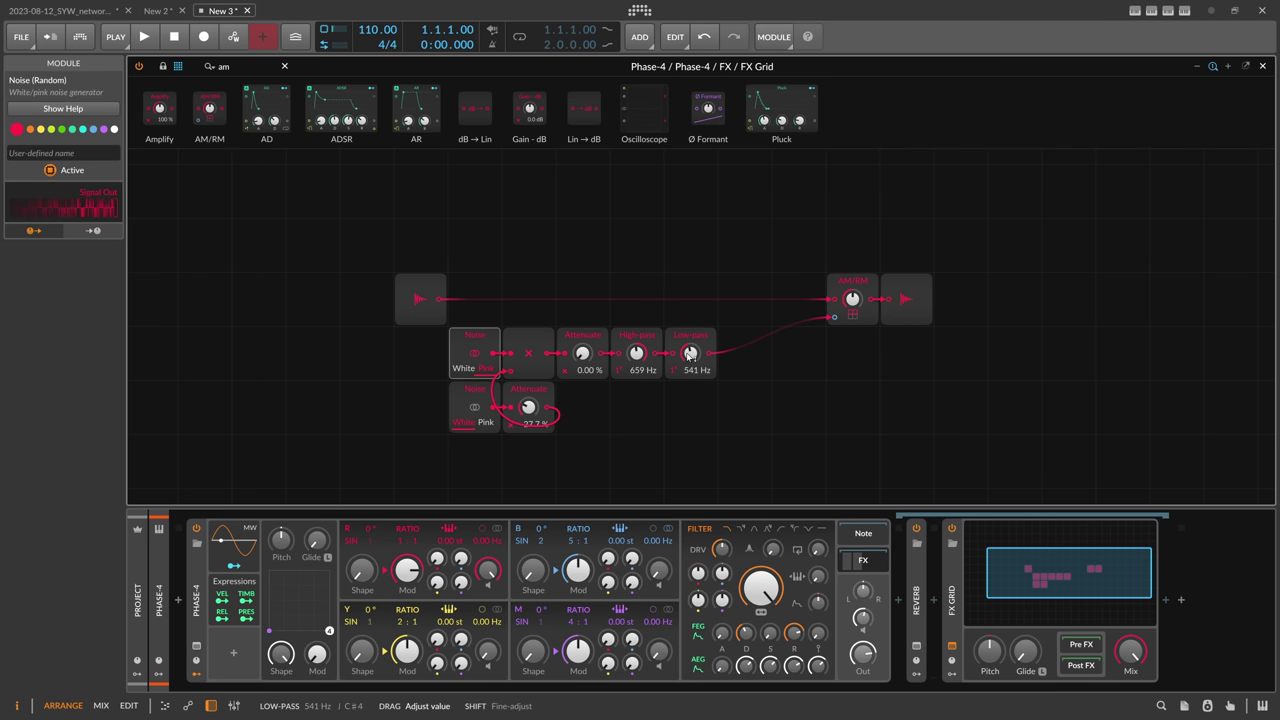
# Set the noise chain's Attenuate to 63.3 %, its High-pass to 587 Hz and its Low-pass to 2.57 kHz.
pyautogui.moveTo(583, 355); pyautogui.dragTo(688, 368)
pyautogui.moveTo(582, 353)
pyautogui.mouseDown()
pyautogui.moveTo(582, 373)
pyautogui.moveTo(589, 355)
pyautogui.mouseUp()
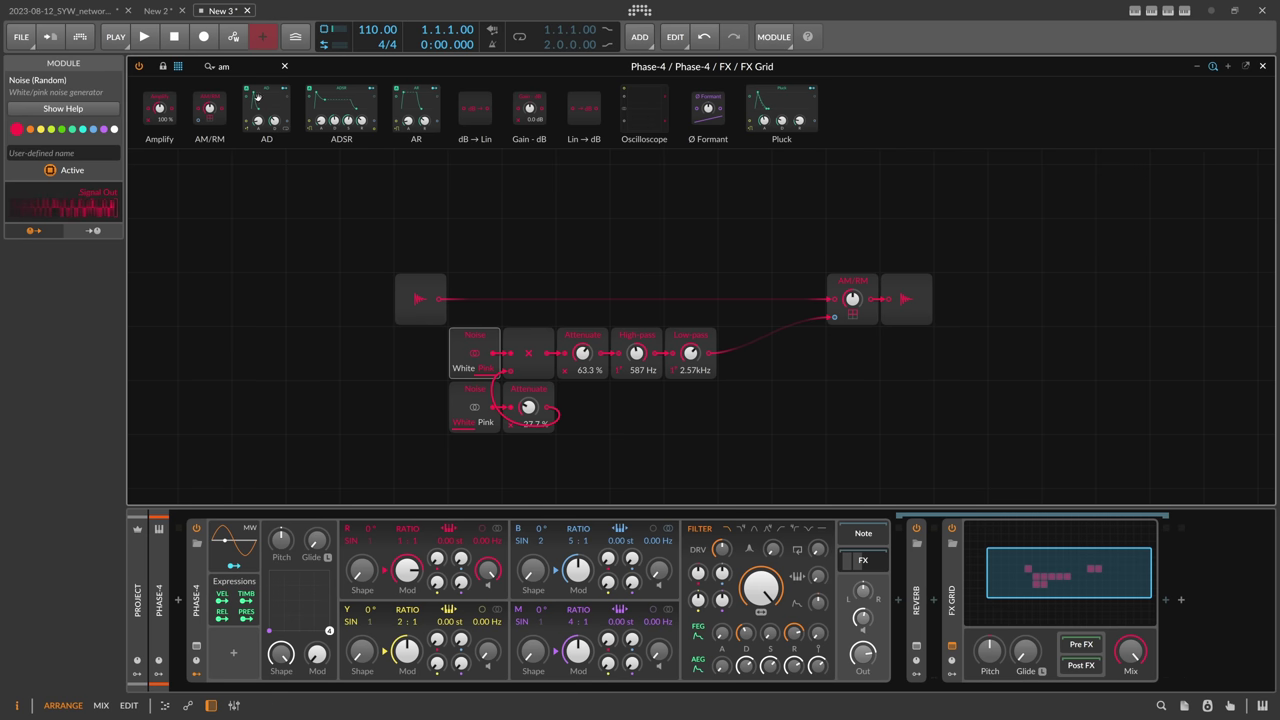
# Add a Follower RF fed by the audio input and have it modulate the Low-pass by 38.33 from a 584 Hz cutoff.
pyautogui.moveTo(231, 67); pyautogui.dragTo(140, 66)
pyautogui.write('fol')
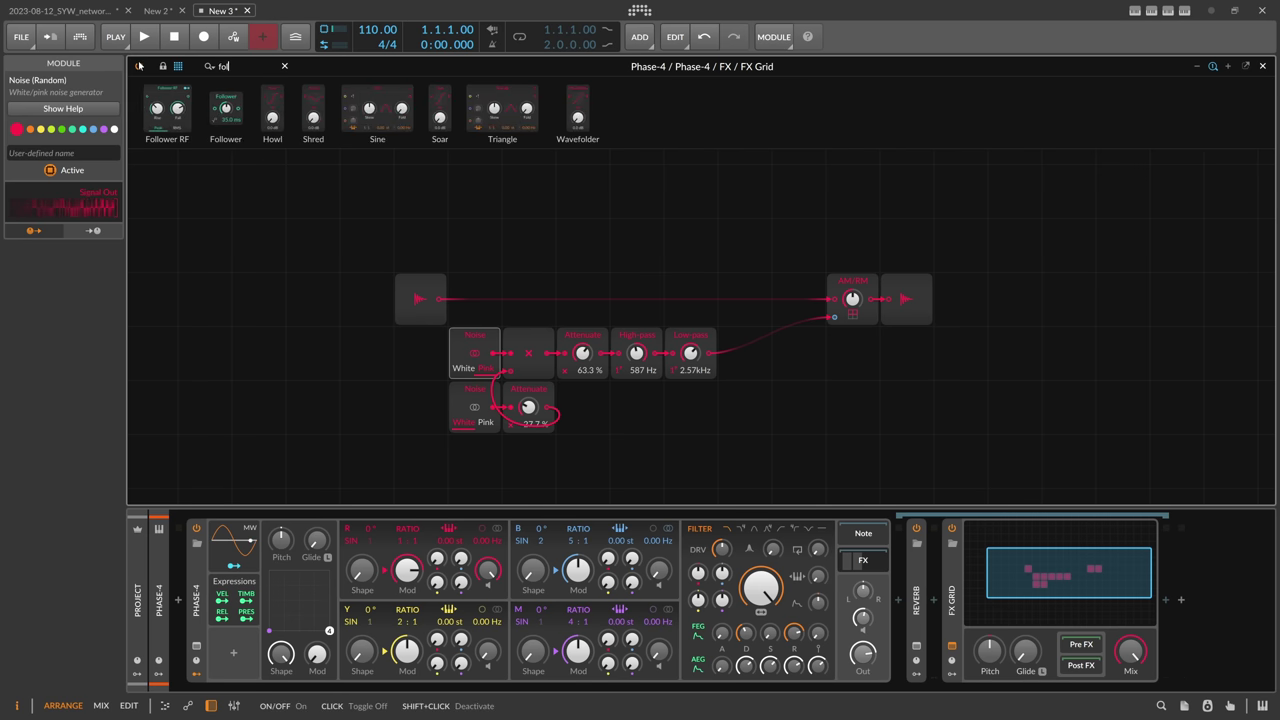
pyautogui.press('Return')
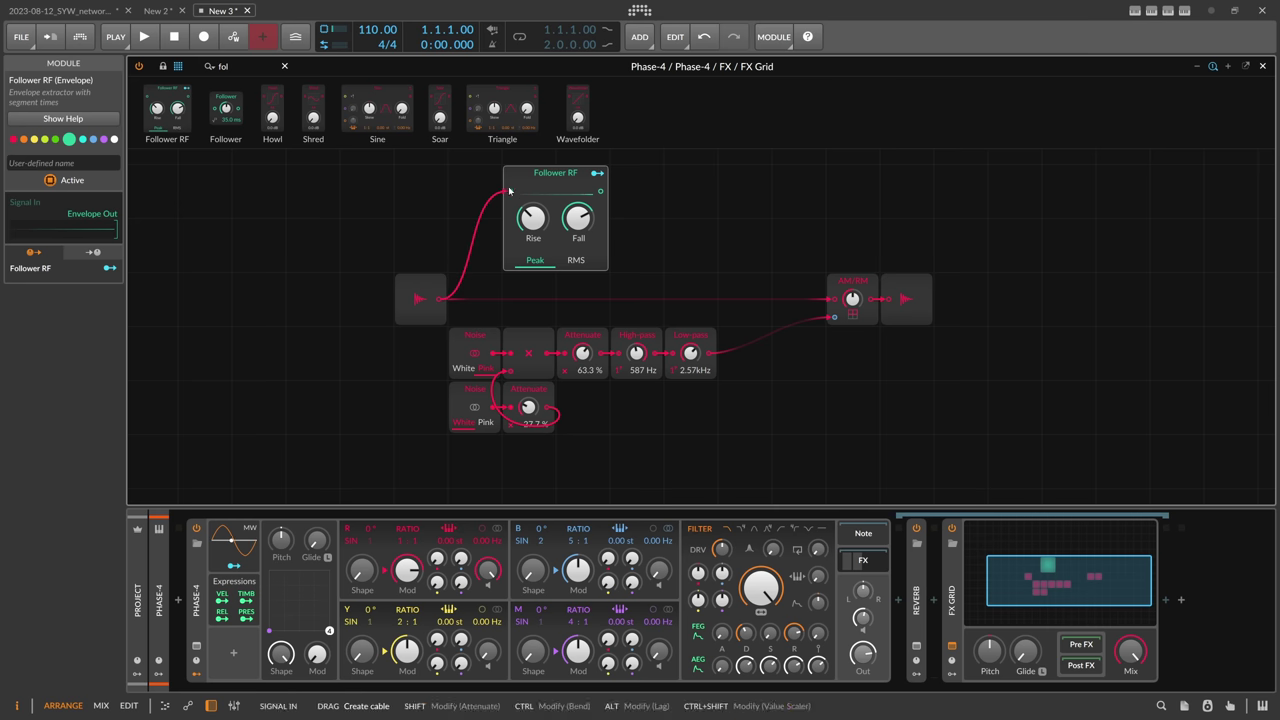
pyautogui.moveTo(443, 298); pyautogui.dragTo(510, 190)
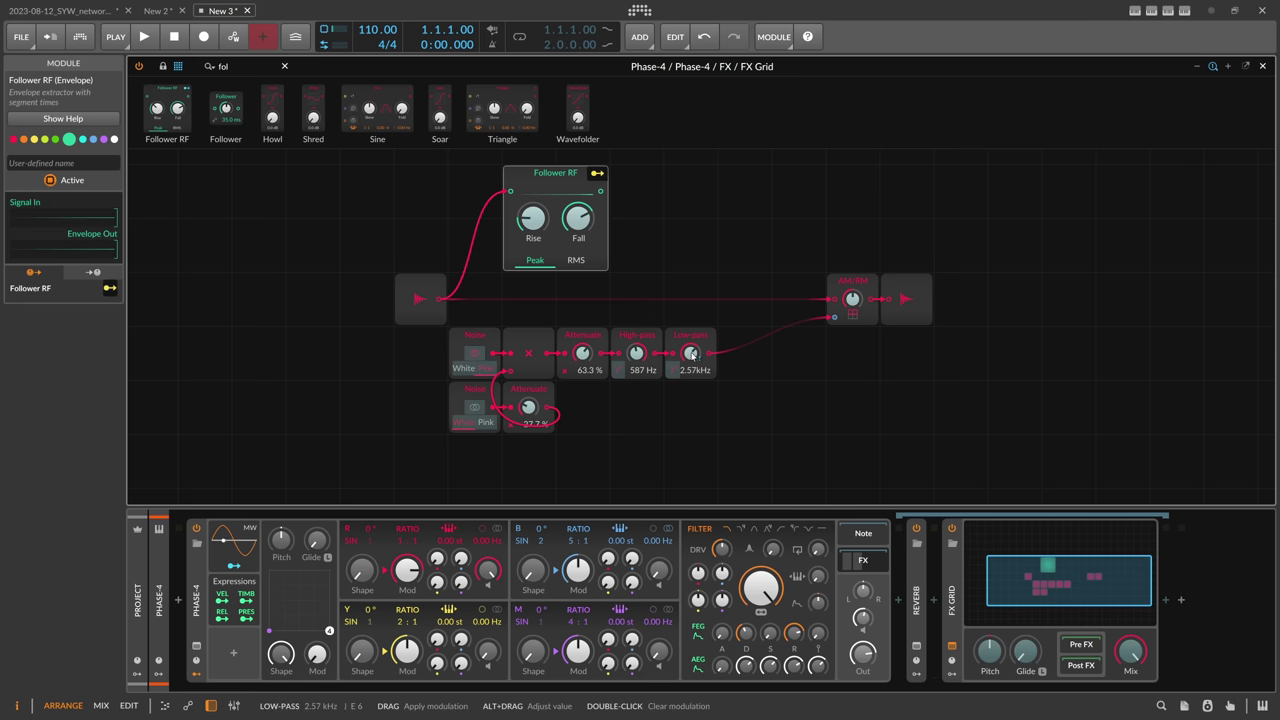
pyautogui.moveTo(688, 356); pyautogui.dragTo(690, 340)
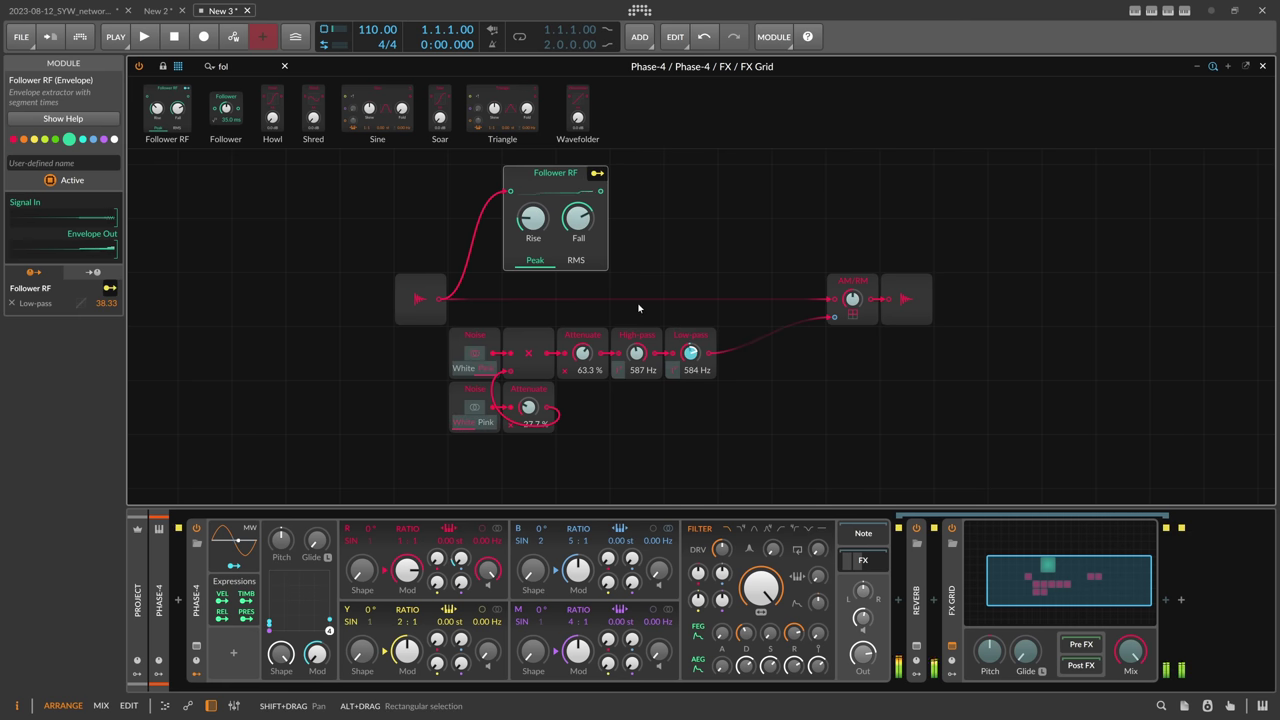
# Set the noise chain's Attenuate to 45.3 % and Low-pass to 195 Hz, with the Follower RF modulating that Low-pass by 49.33.
pyautogui.click(597, 174)
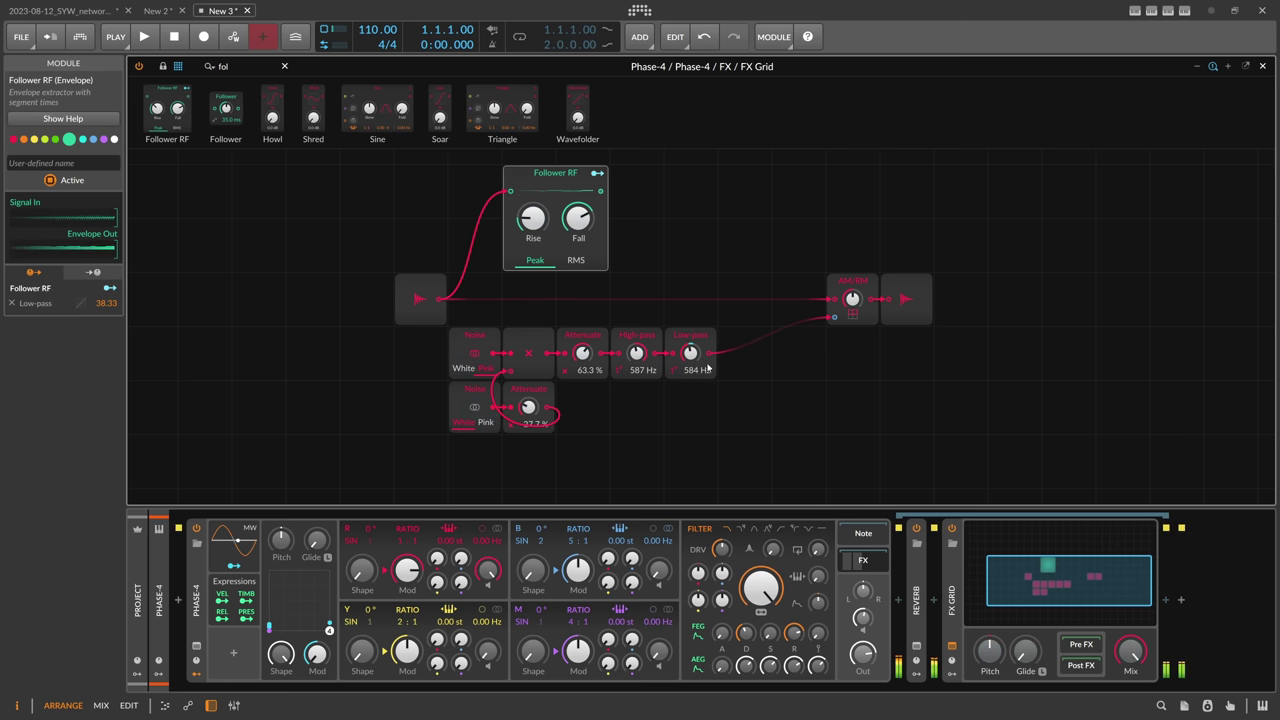
pyautogui.scroll(2, 691, 355)
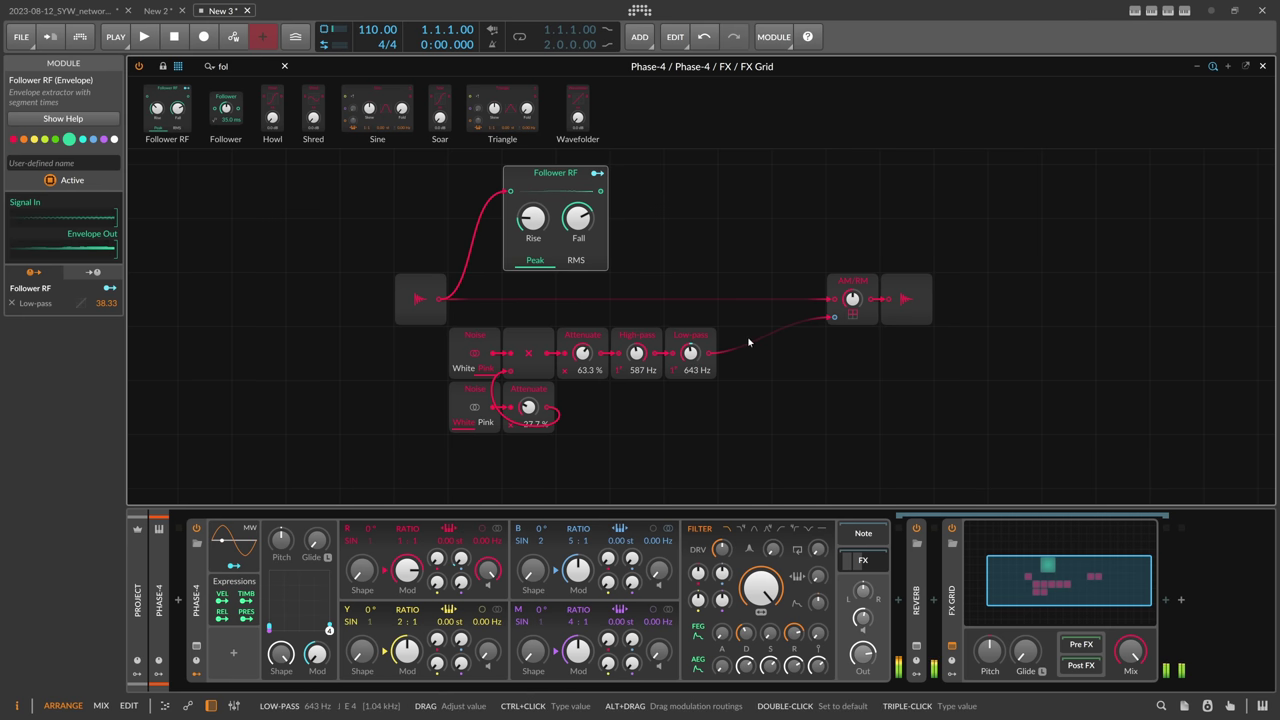
pyautogui.moveTo(853, 299)
pyautogui.mouseDown()
pyautogui.moveTo(853, 280)
pyautogui.moveTo(853, 325)
pyautogui.moveTo(845, 289)
pyautogui.mouseUp()
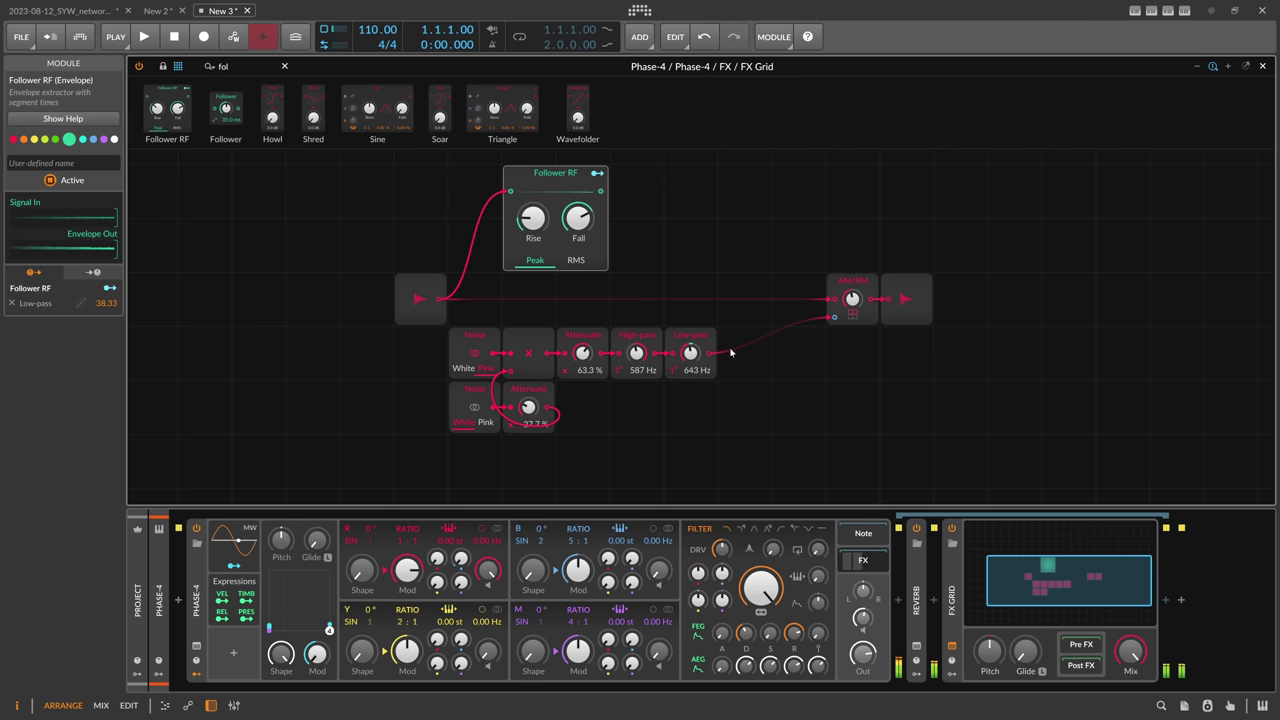
pyautogui.moveTo(597, 366)
pyautogui.mouseDown()
pyautogui.moveTo(597, 384)
pyautogui.moveTo(584, 376)
pyautogui.mouseUp()
pyautogui.moveTo(692, 356)
pyautogui.mouseDown()
pyautogui.moveTo(692, 382)
pyautogui.moveTo(693, 332)
pyautogui.moveTo(694, 360)
pyautogui.mouseUp()
pyautogui.click(598, 174)
pyautogui.click(599, 175)
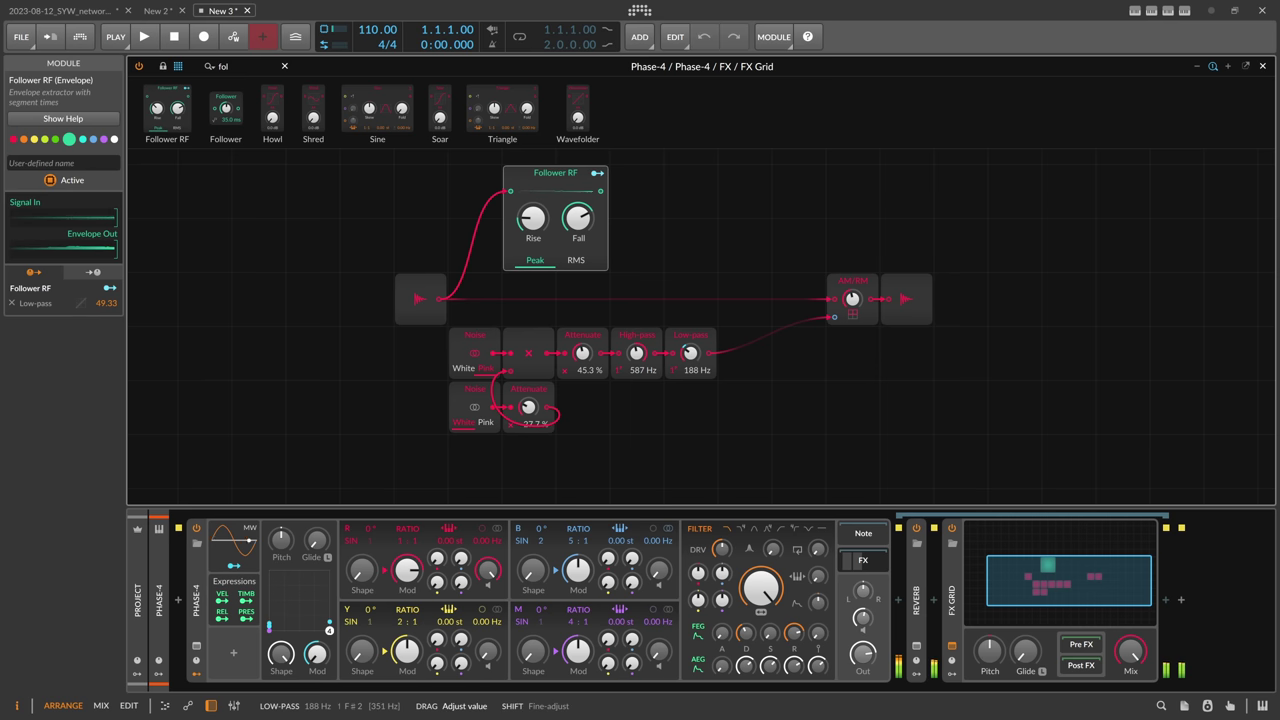
pyautogui.scroll(-1, 691, 353)
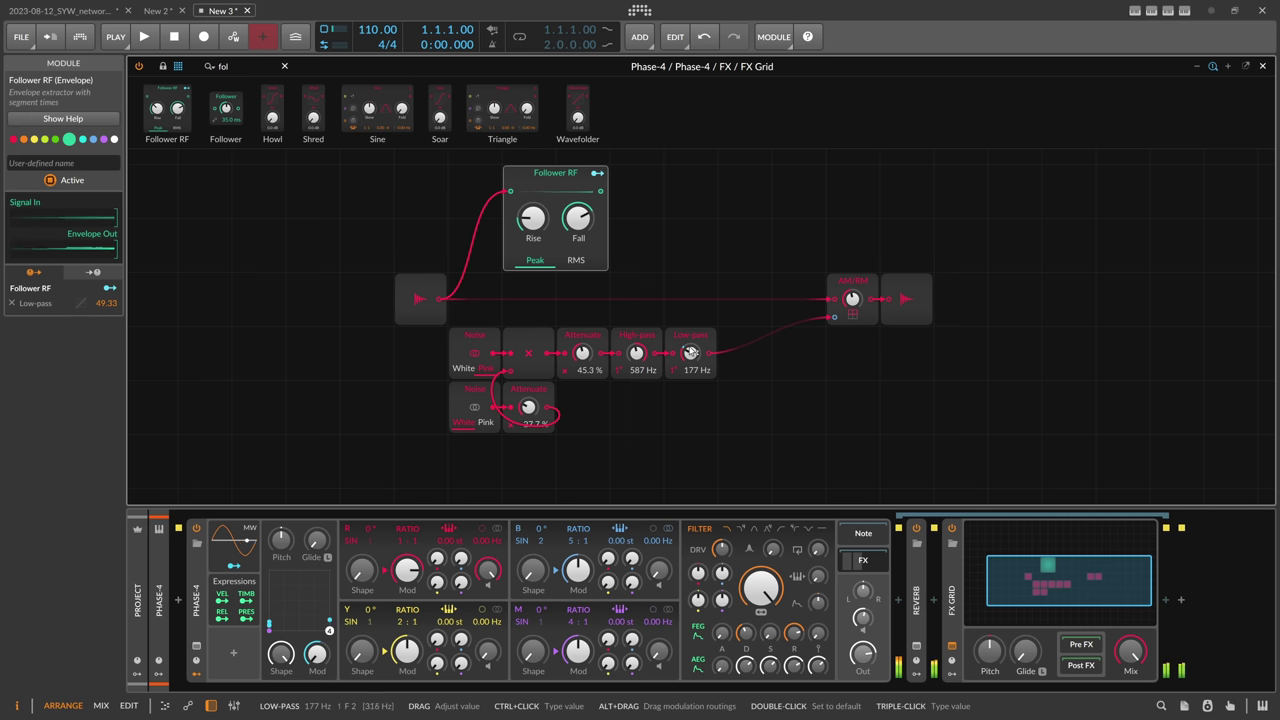
pyautogui.scroll(2, 691, 353)
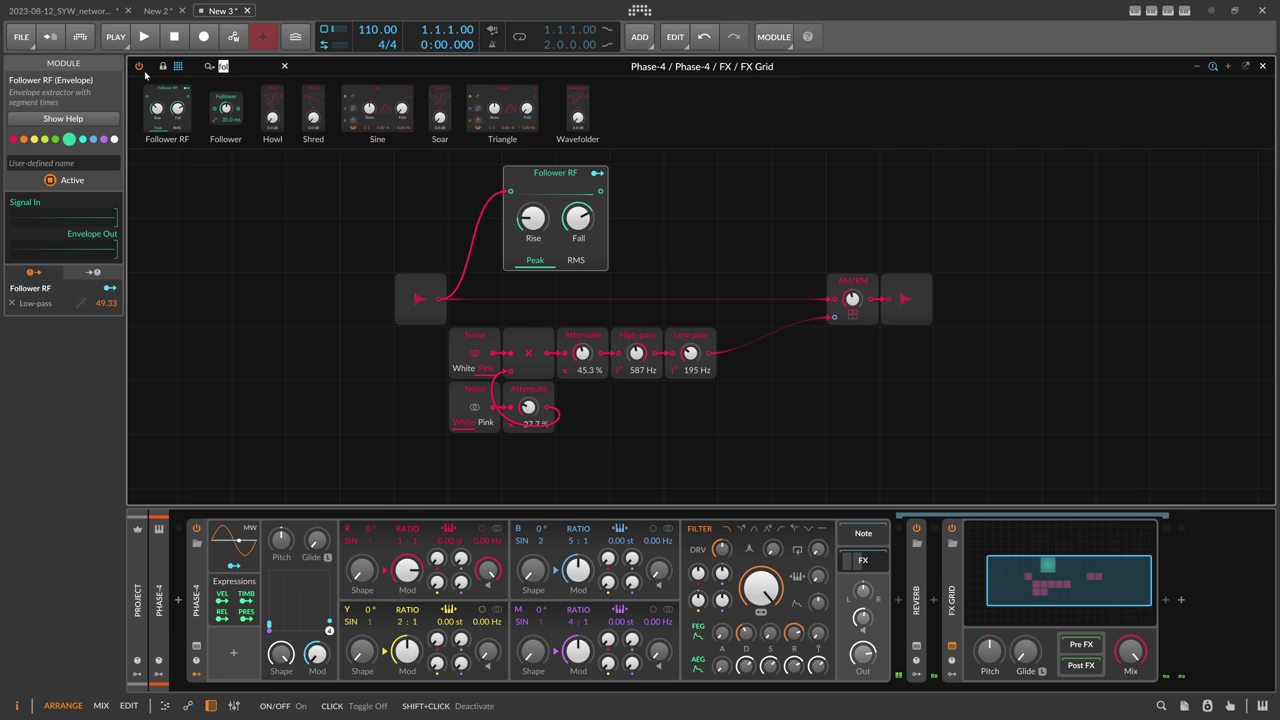
# Insert a Low-pass between the AM/RM module and the audio output and set its cutoff to 10.1 kHz.
pyautogui.write('low')
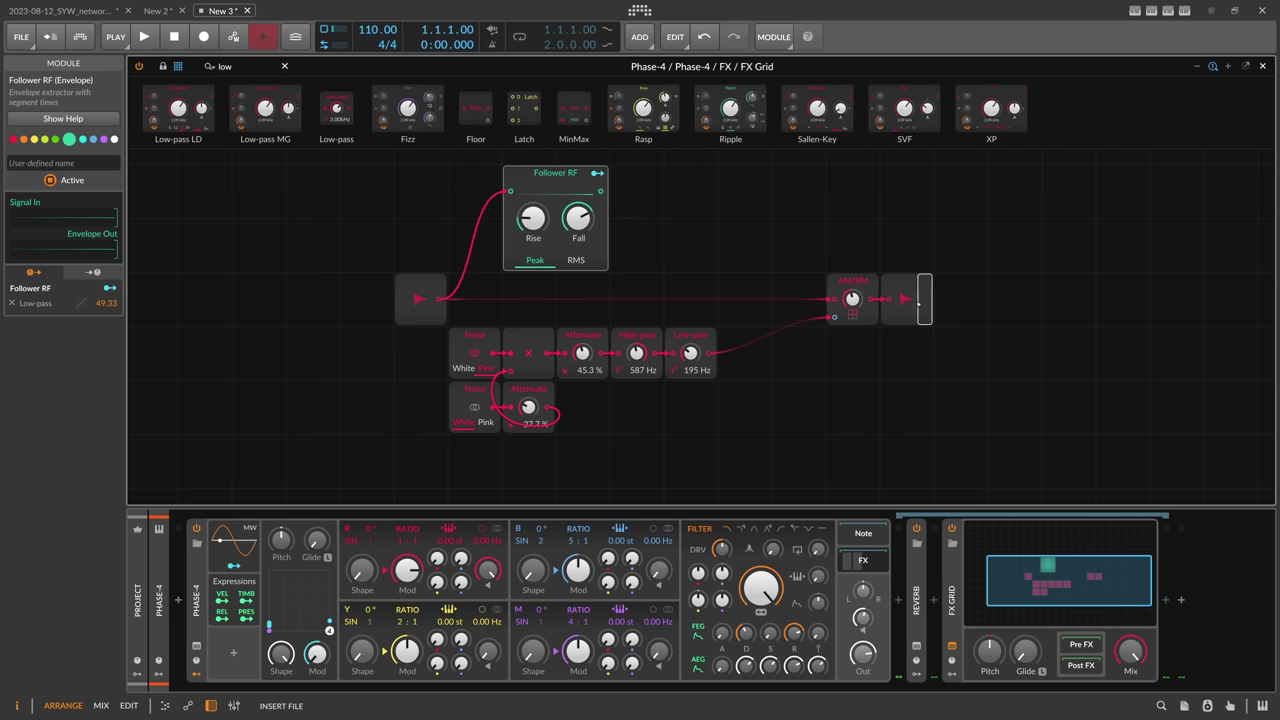
pyautogui.press('Return')
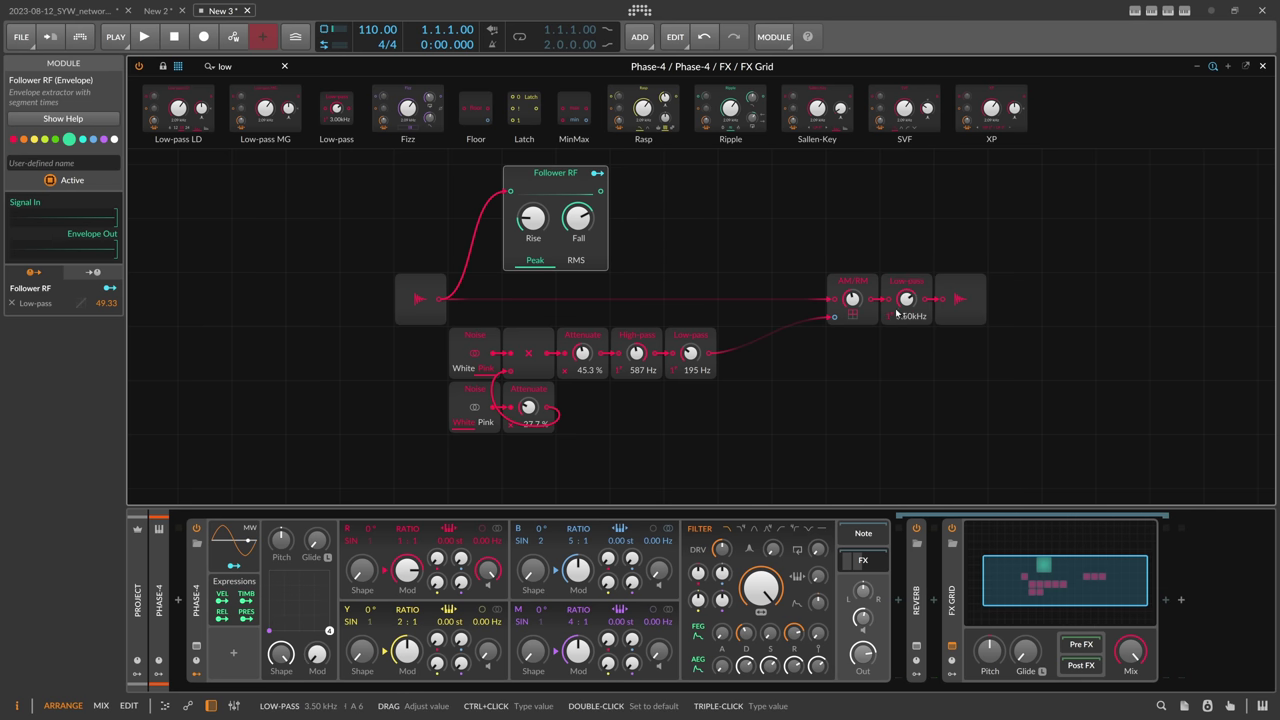
pyautogui.moveTo(904, 301)
pyautogui.mouseDown()
pyautogui.moveTo(904, 274)
pyautogui.moveTo(906, 294)
pyautogui.mouseUp()
# Rename the noise-modulation FX Grid device as Lofi.
pyautogui.click(952, 600)
pyautogui.click(59, 130)
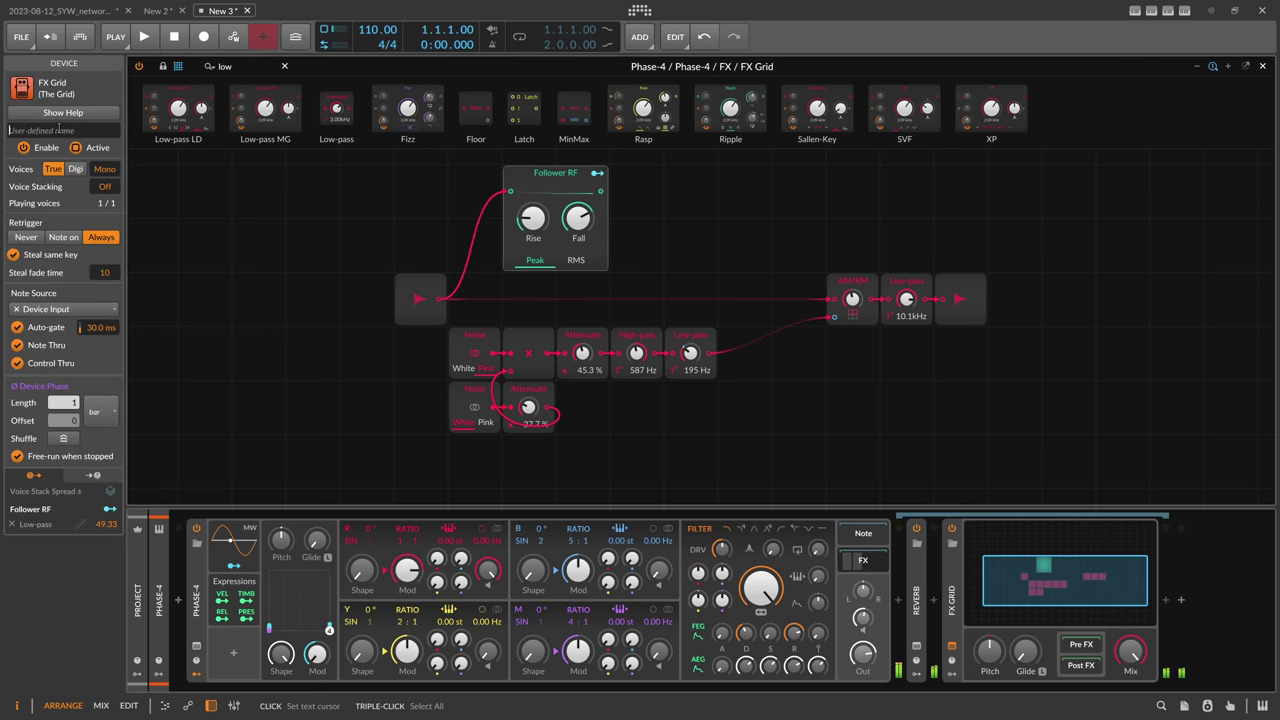
pyautogui.write('Lofi')
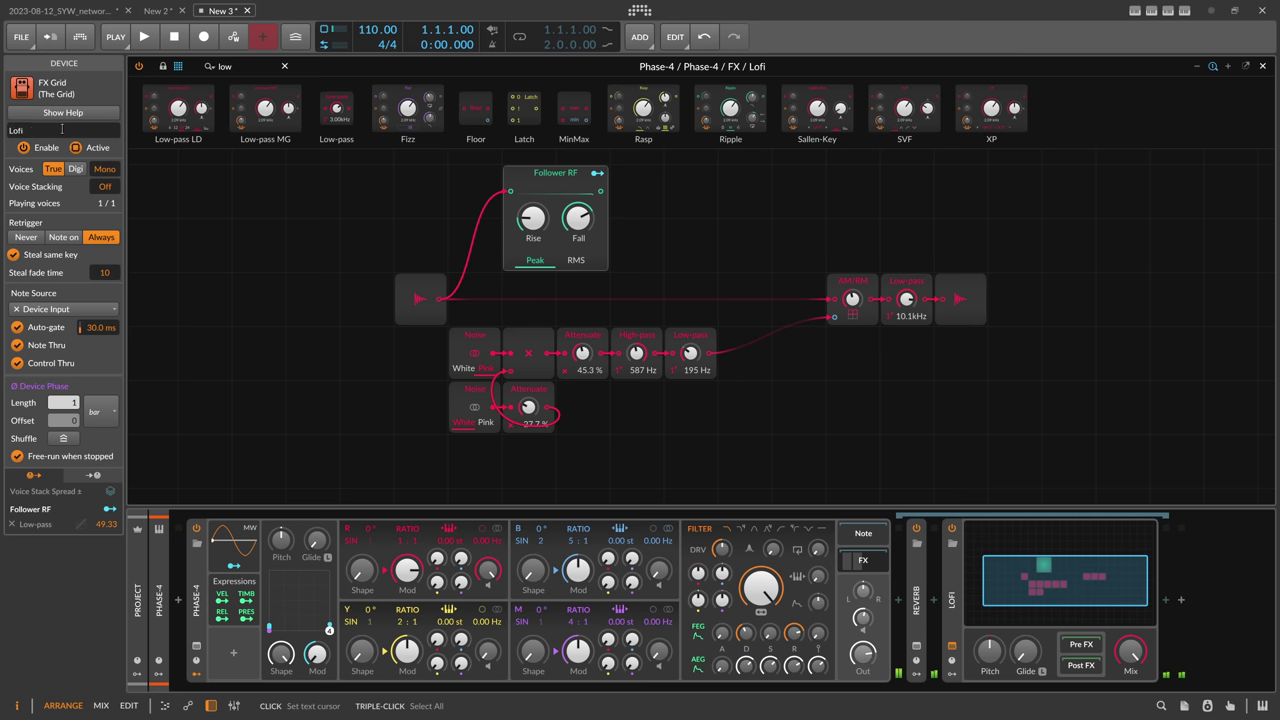
# Review the Reverb and Lofi devices in the FX chain, examining each one's grid patch and device settings.
pyautogui.doubleClick(916, 592)
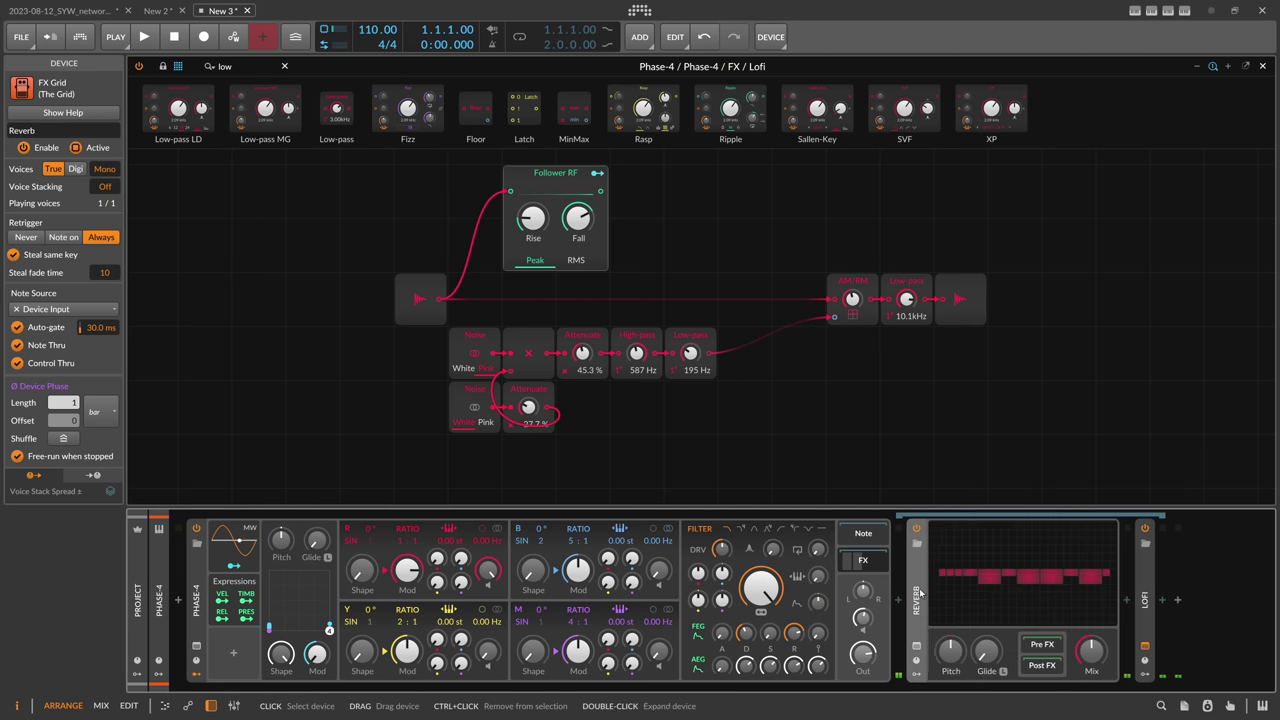
pyautogui.doubleClick(916, 592)
pyautogui.doubleClick(952, 598)
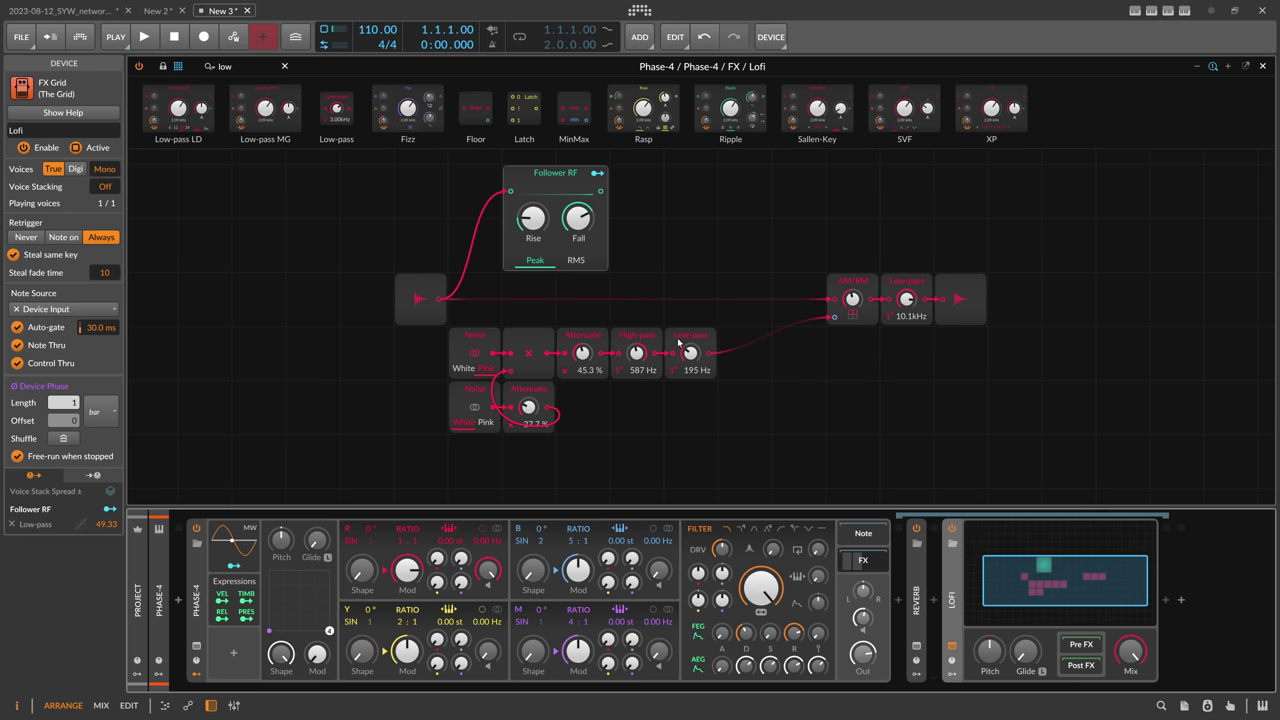
pyautogui.moveTo(661, 320); pyautogui.dragTo(597, 307)
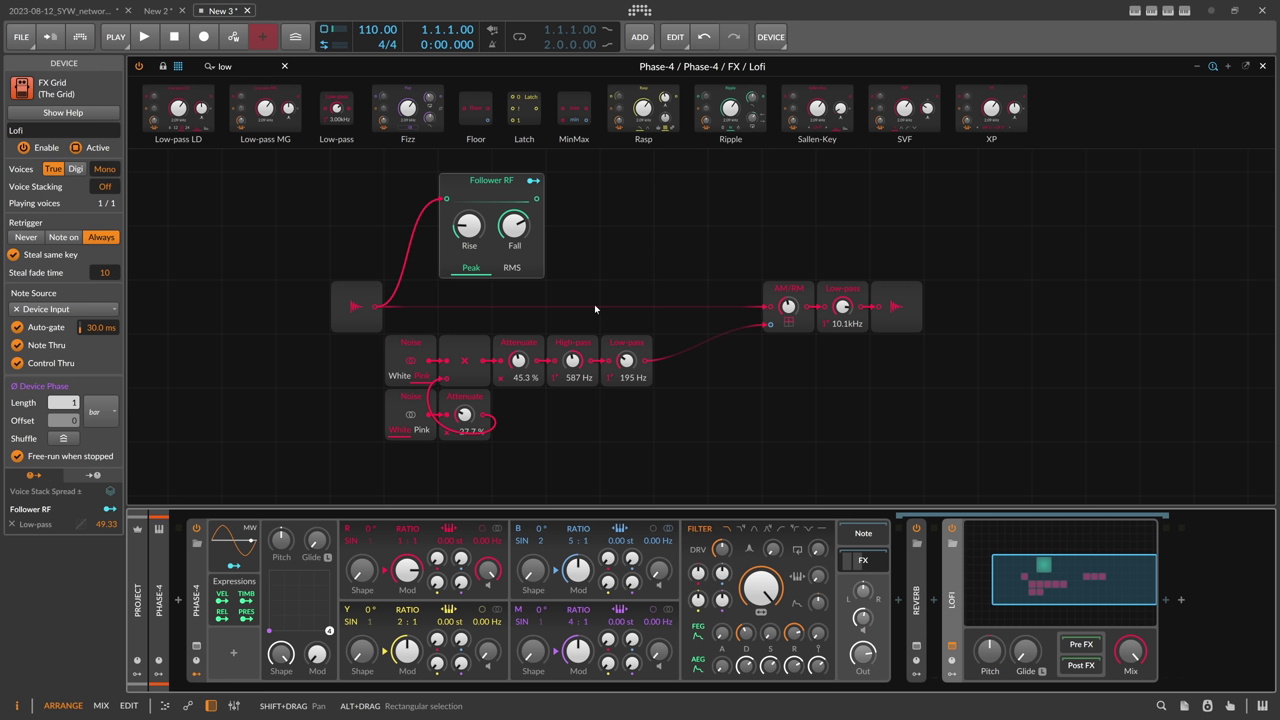
pyautogui.doubleClick(913, 572)
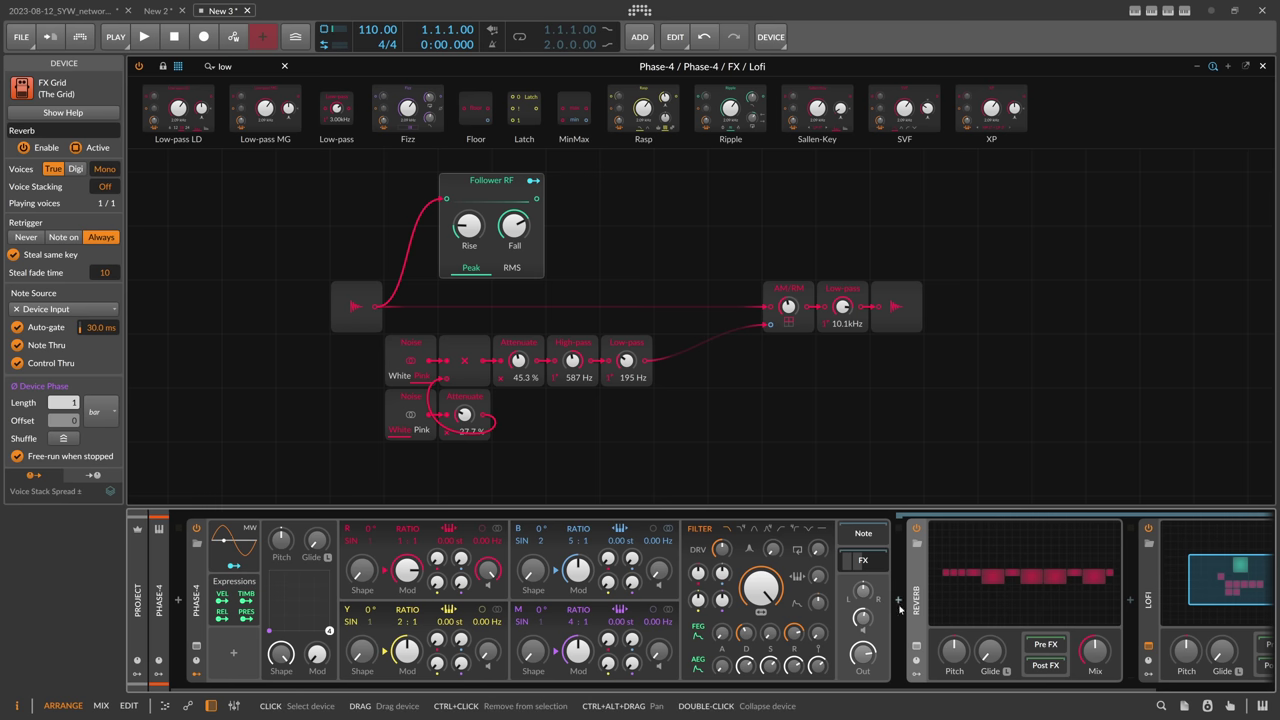
pyautogui.hscroll(3, 886, 620)
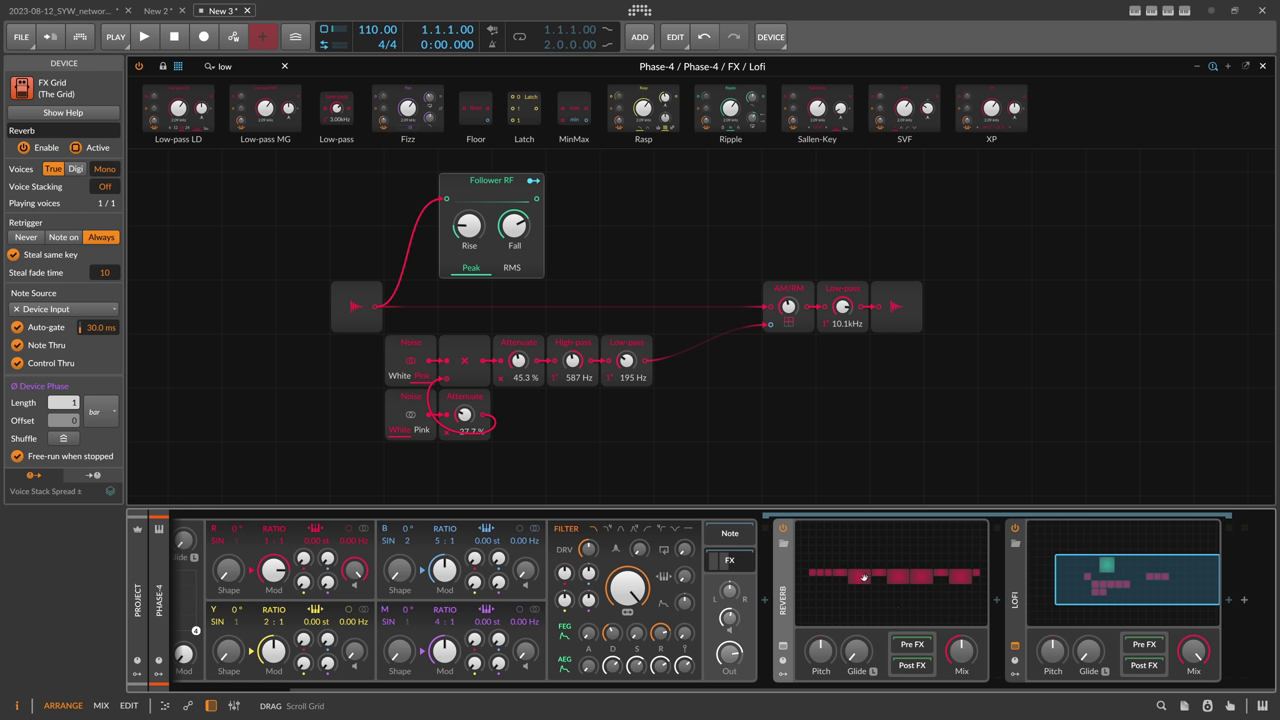
pyautogui.click(853, 570)
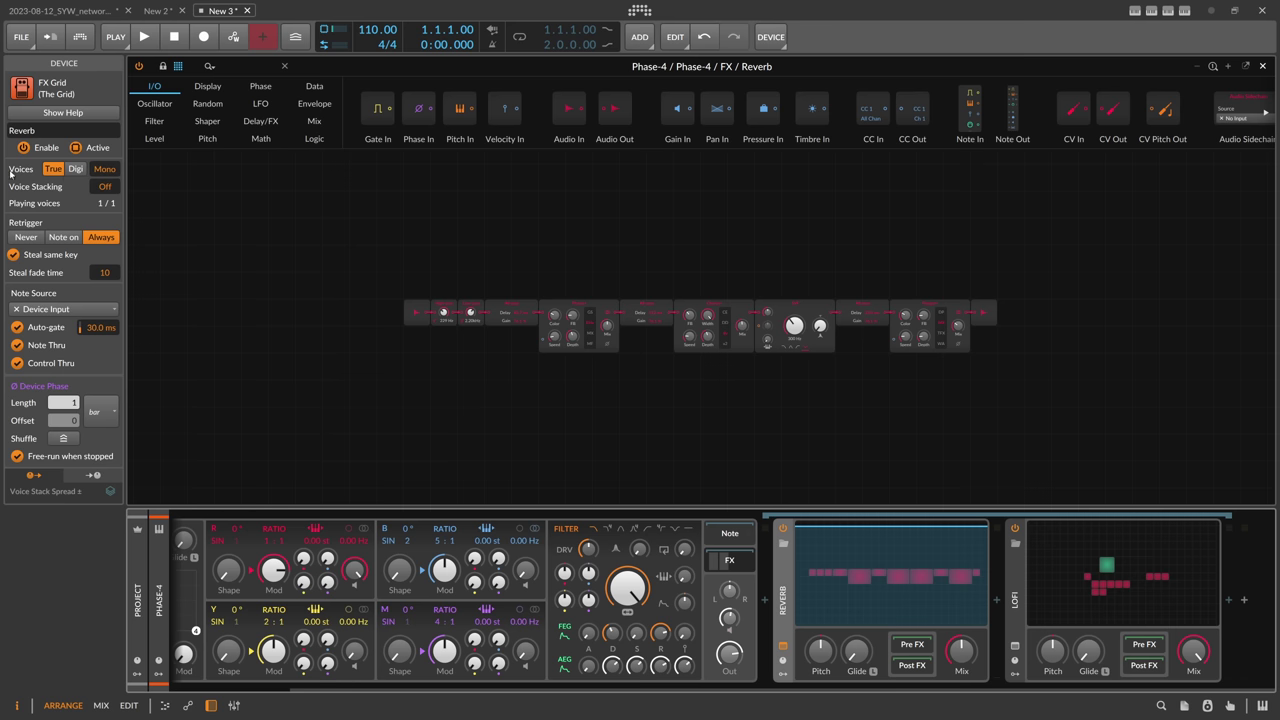
pyautogui.click(1015, 598)
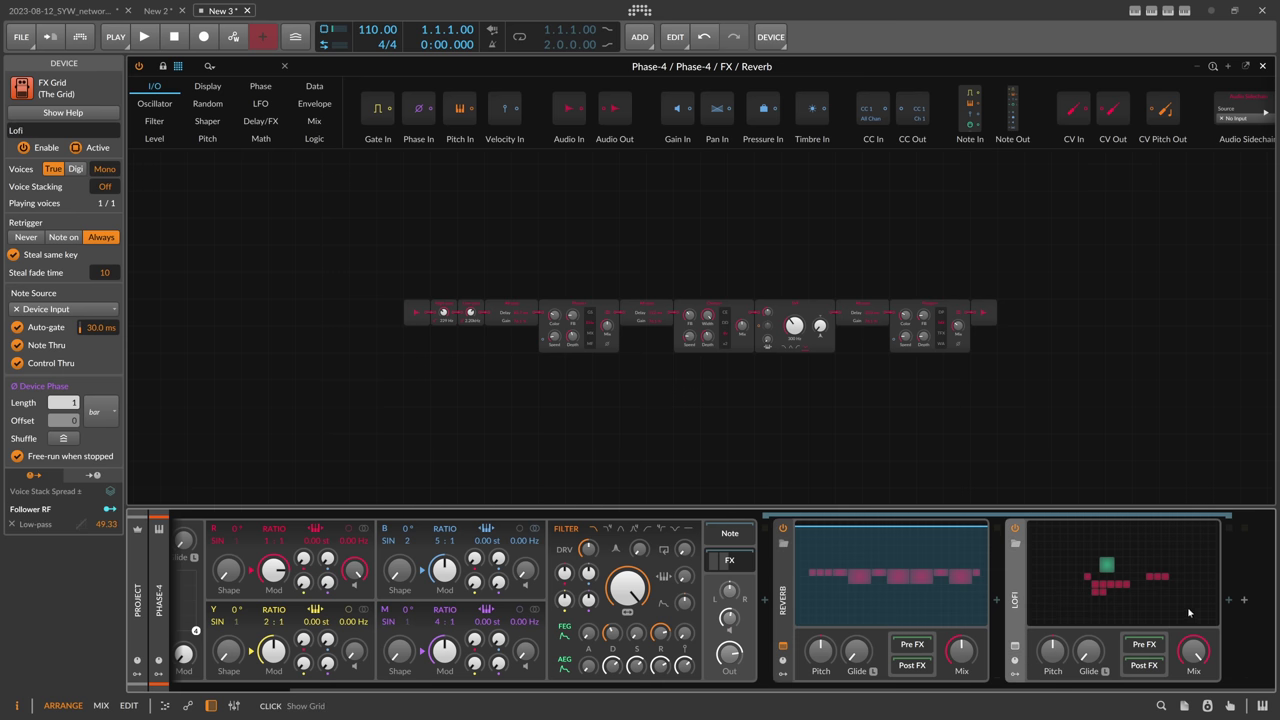
# Add a new FX Grid device after Lofi in the Phase-4 FX chain.
pyautogui.click(1227, 603)
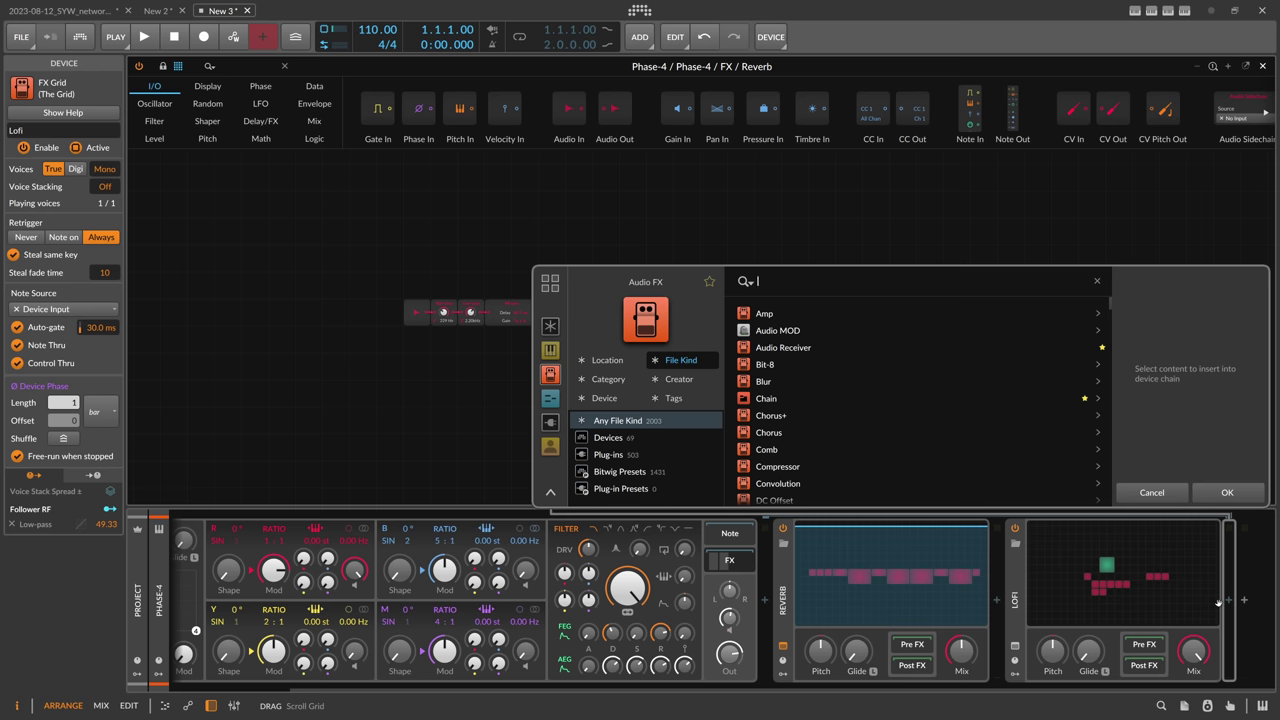
pyautogui.write('fx')
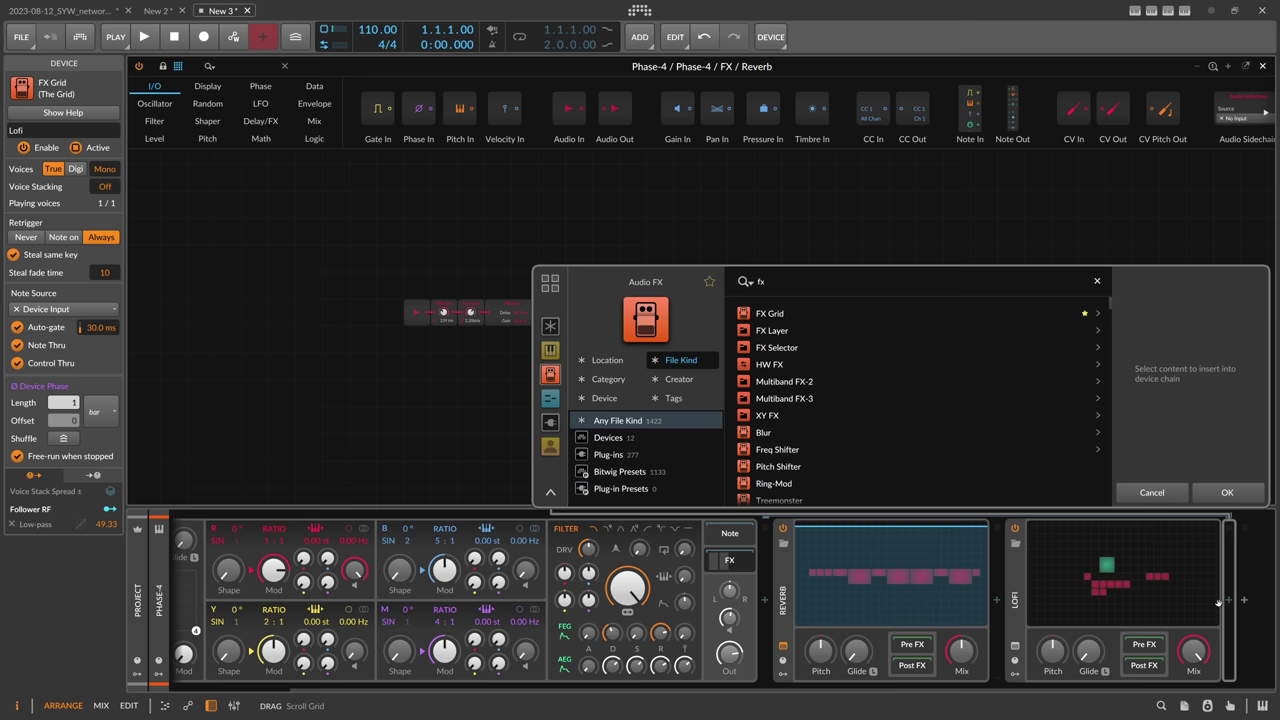
pyautogui.press('Down')
pyautogui.press('Return')
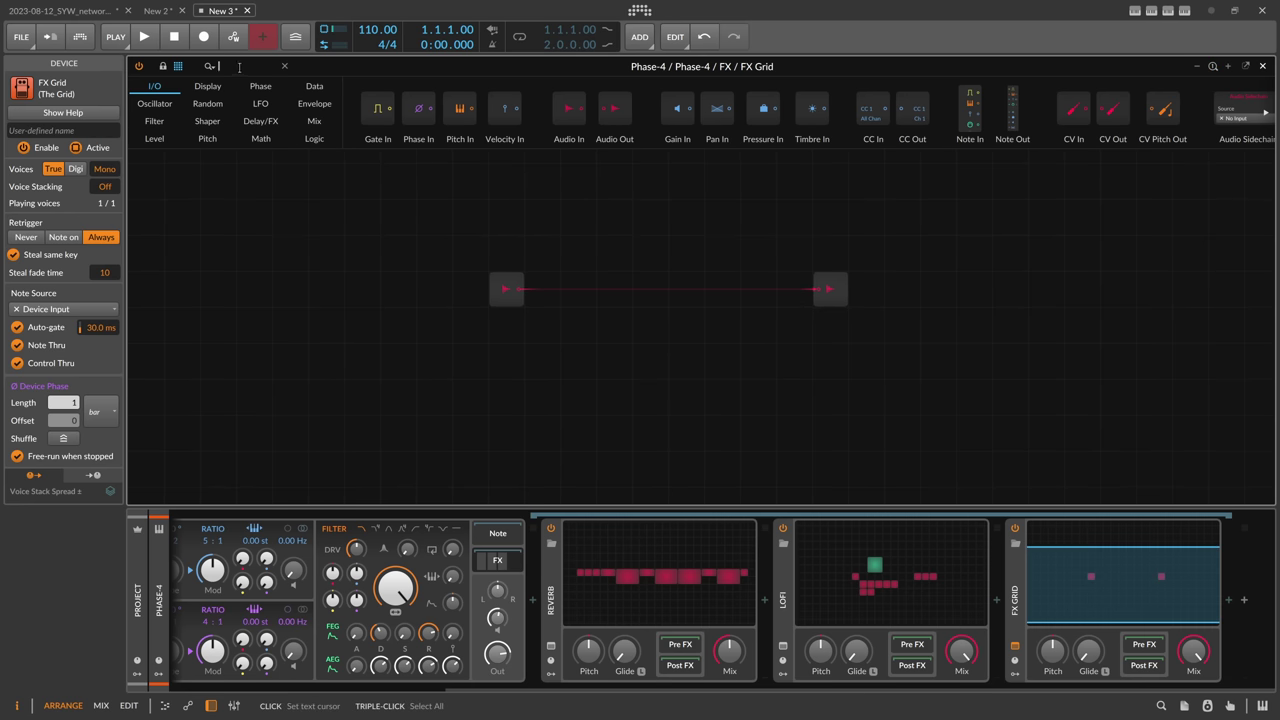
# Insert a Mod Delay module between the audio input and output and set its delay time to 8 beats.
pyautogui.click(239, 67)
pyautogui.write('mod')
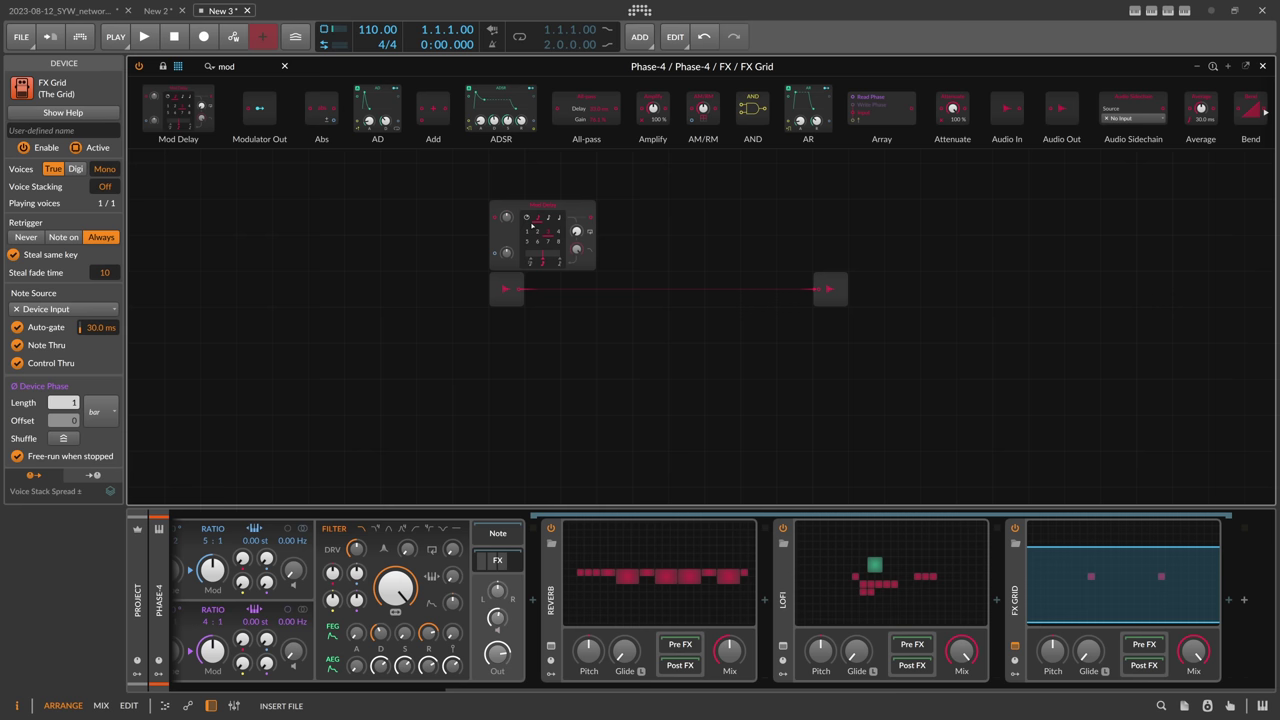
pyautogui.moveTo(519, 297); pyautogui.dragTo(520, 296)
pyautogui.scroll(1, 581, 264)
pyautogui.press('z')
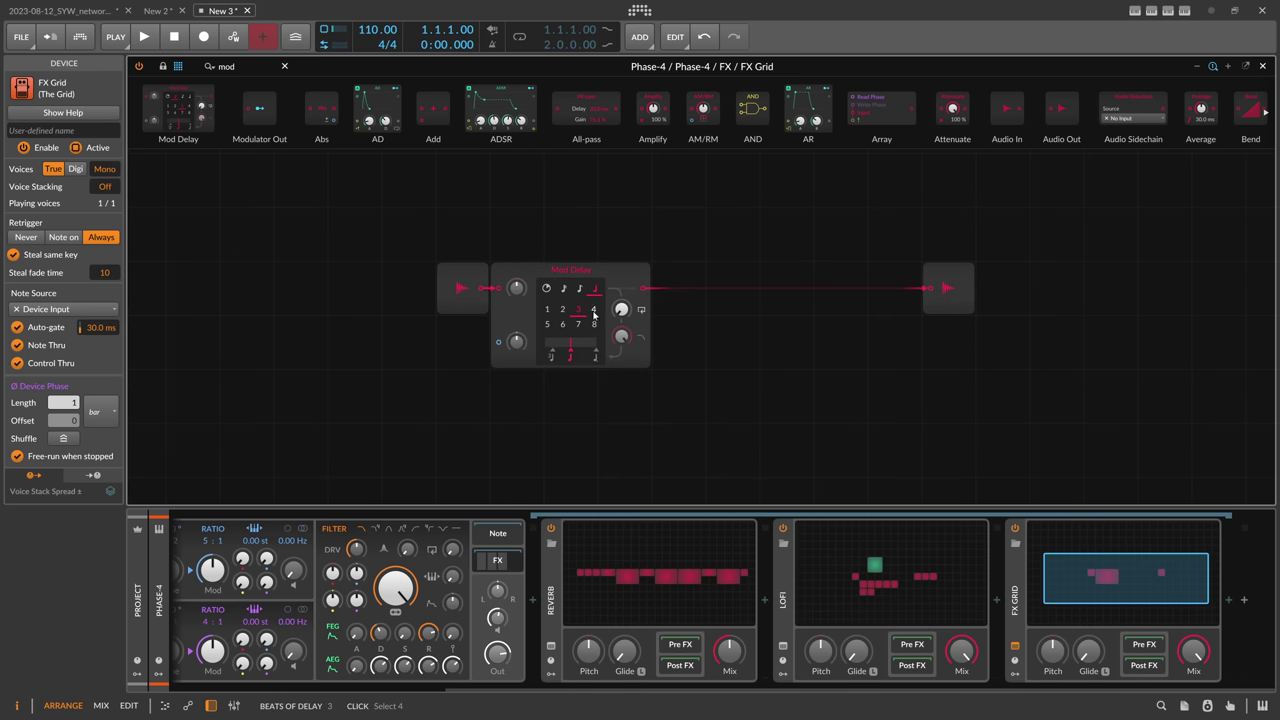
pyautogui.click(597, 327)
# Spread out the patch by placing the Mod Delay midway and moving the audio input farther from it, keeping both cabled.
pyautogui.moveTo(583, 272); pyautogui.dragTo(691, 276)
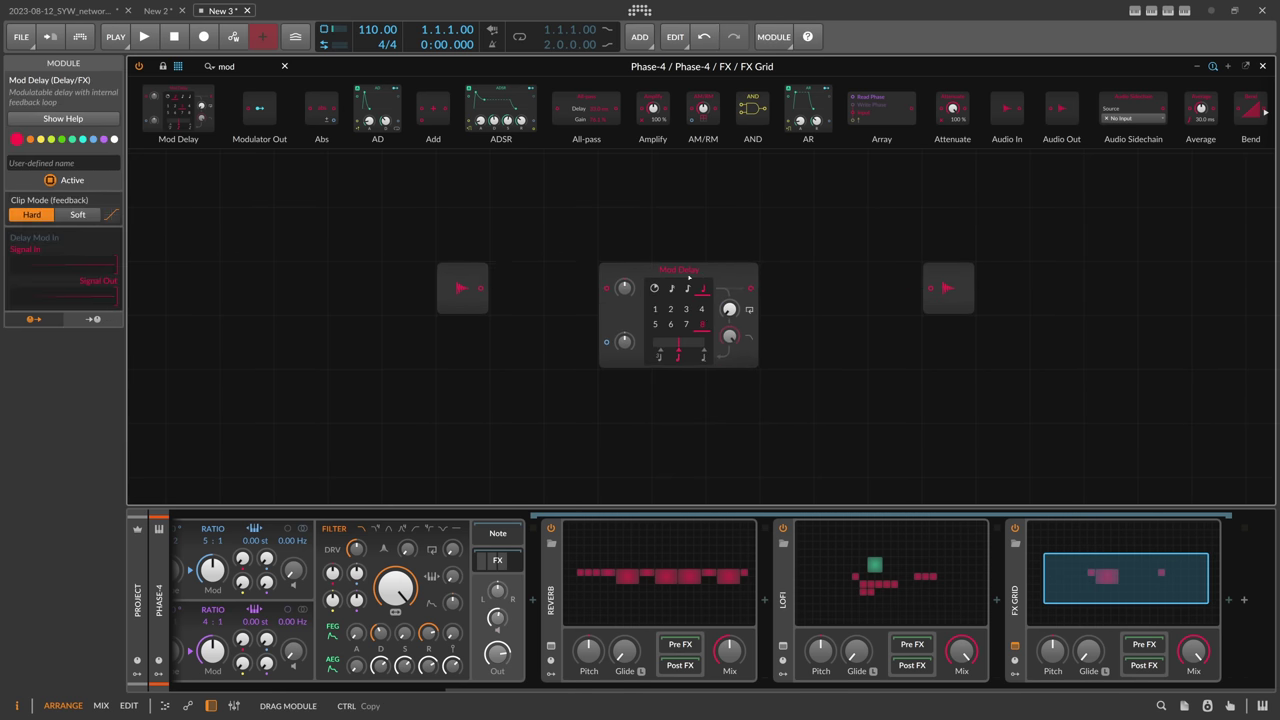
pyautogui.click(454, 245)
pyautogui.click(472, 278)
pyautogui.moveTo(472, 278); pyautogui.dragTo(256, 278)
pyautogui.click(605, 271)
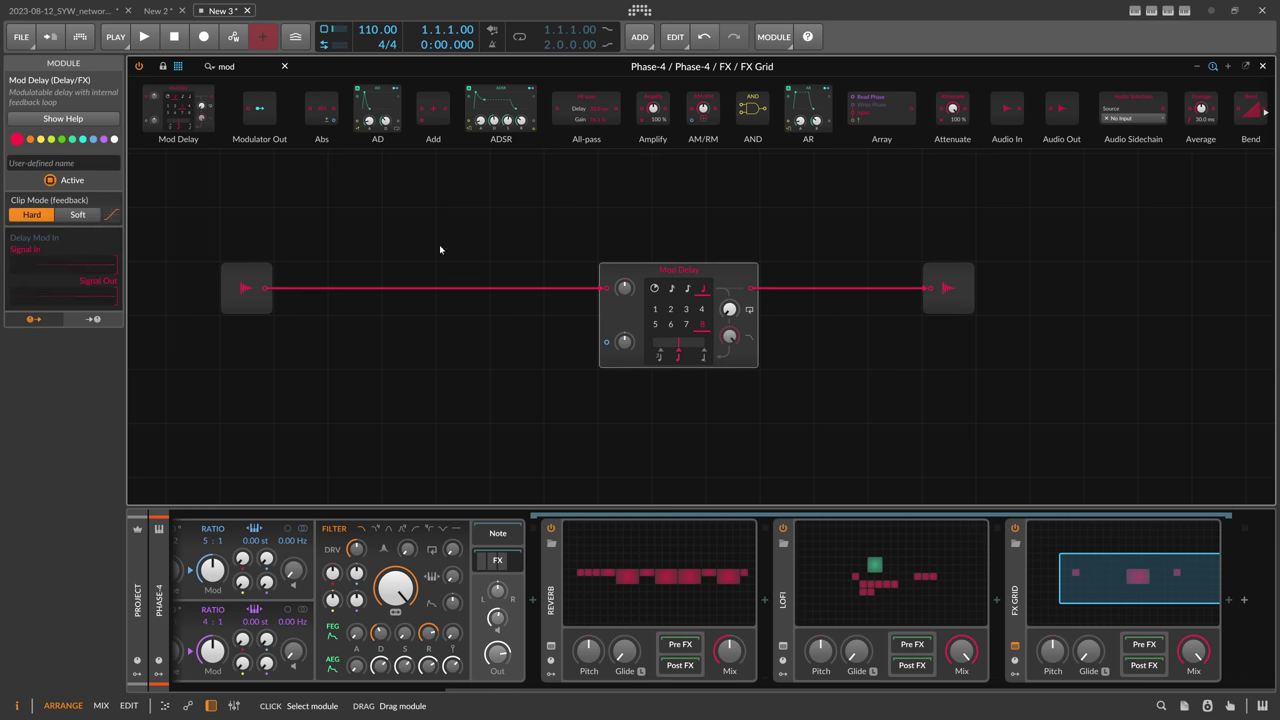
# Add an LFO synced to the global transport and connect its output to the Mod Delay's delay modulation input.
pyautogui.moveTo(238, 68); pyautogui.dragTo(460, 372)
pyautogui.write('lfo')
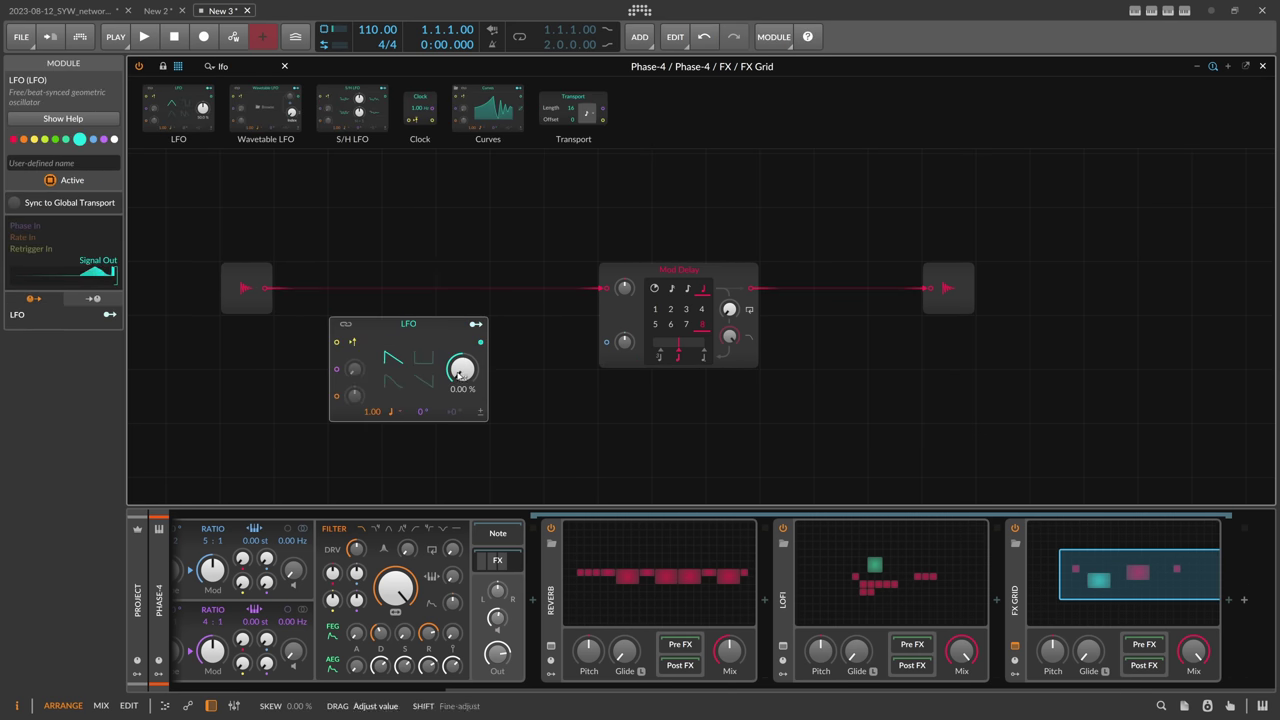
pyautogui.click(346, 327)
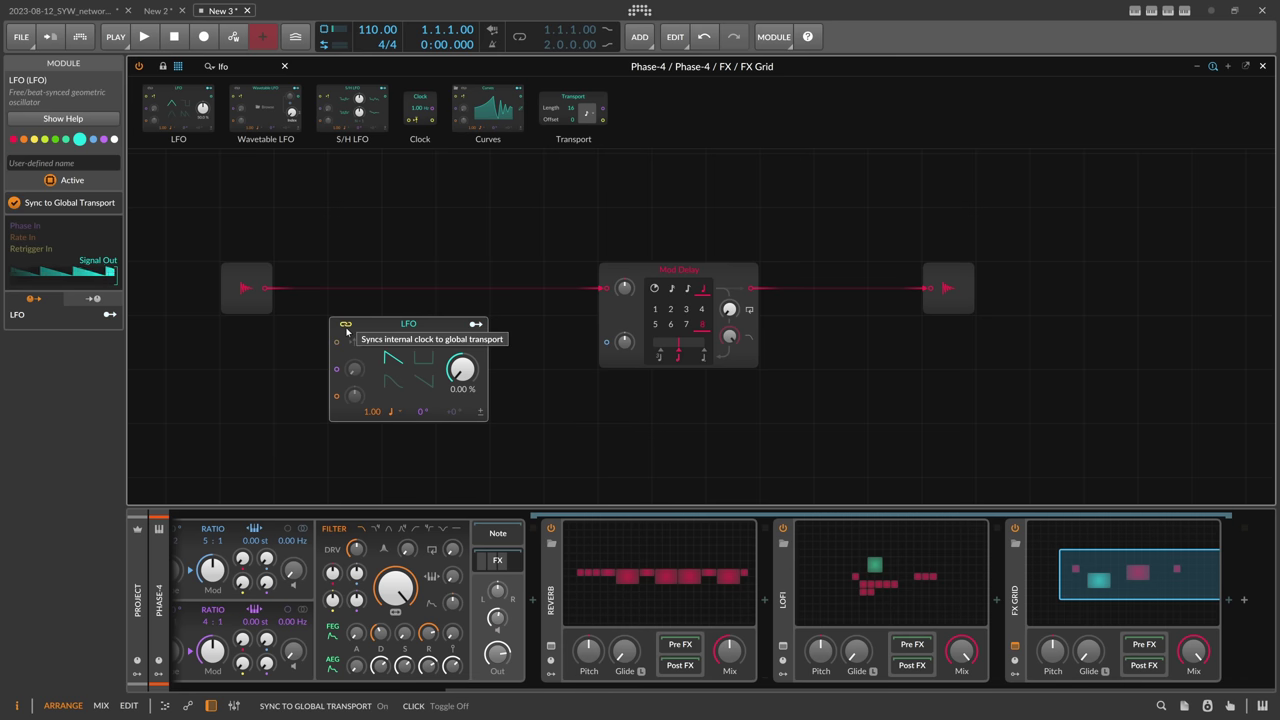
pyautogui.moveTo(483, 342); pyautogui.dragTo(605, 343)
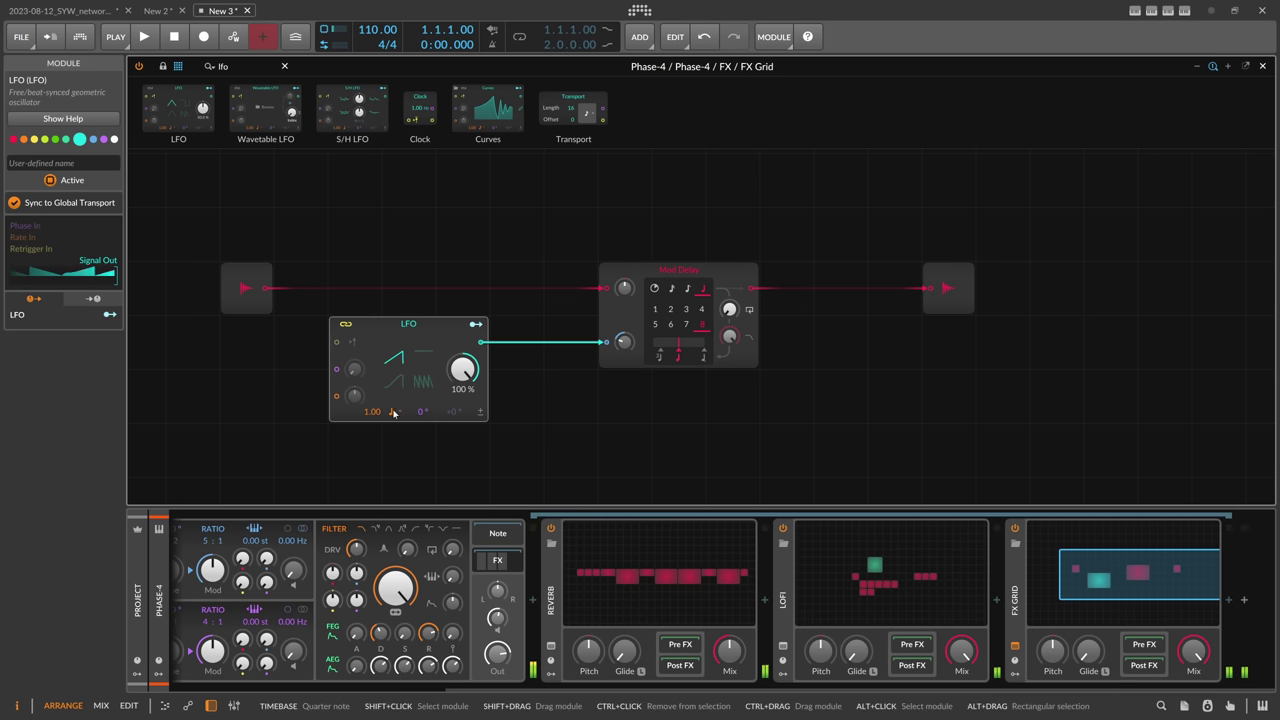
# Set the LFO's rate to 8.00 quarter notes and its skew to 0 %, and try the device's Mix amount.
pyautogui.click(400, 413)
pyautogui.click(369, 408)
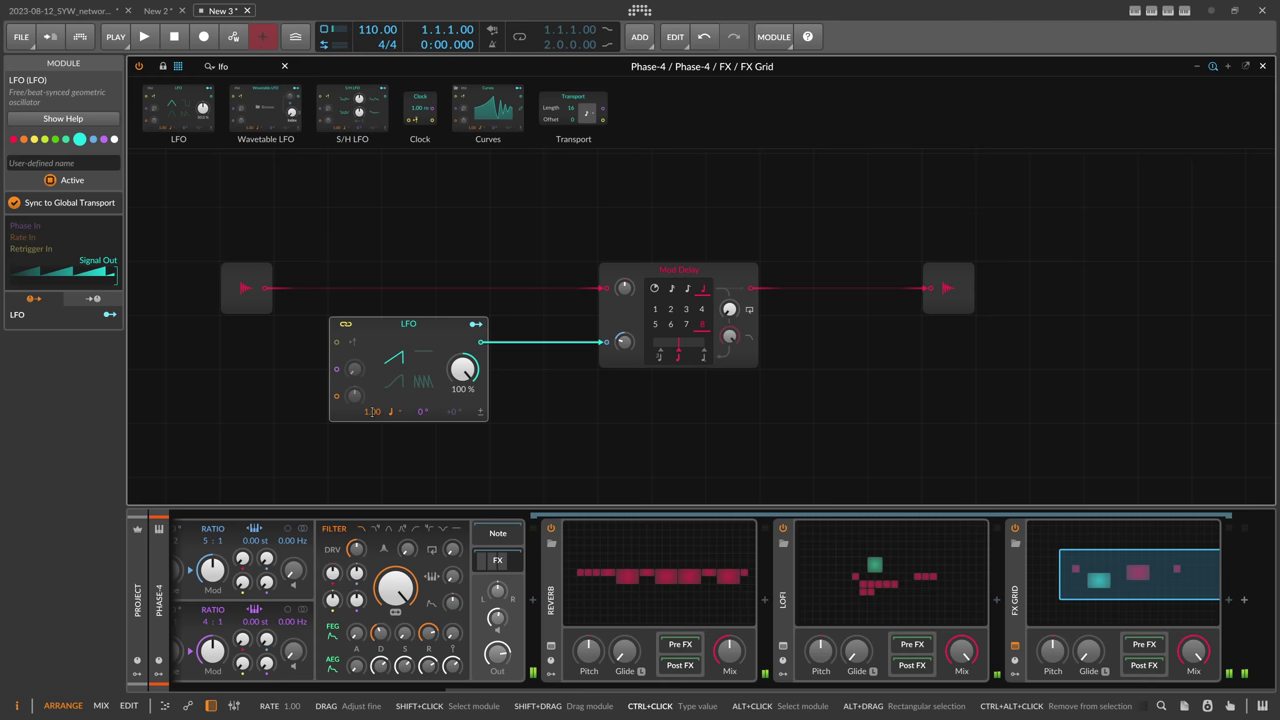
pyautogui.doubleClick(370, 413)
pyautogui.write('8')
pyautogui.press('Return')
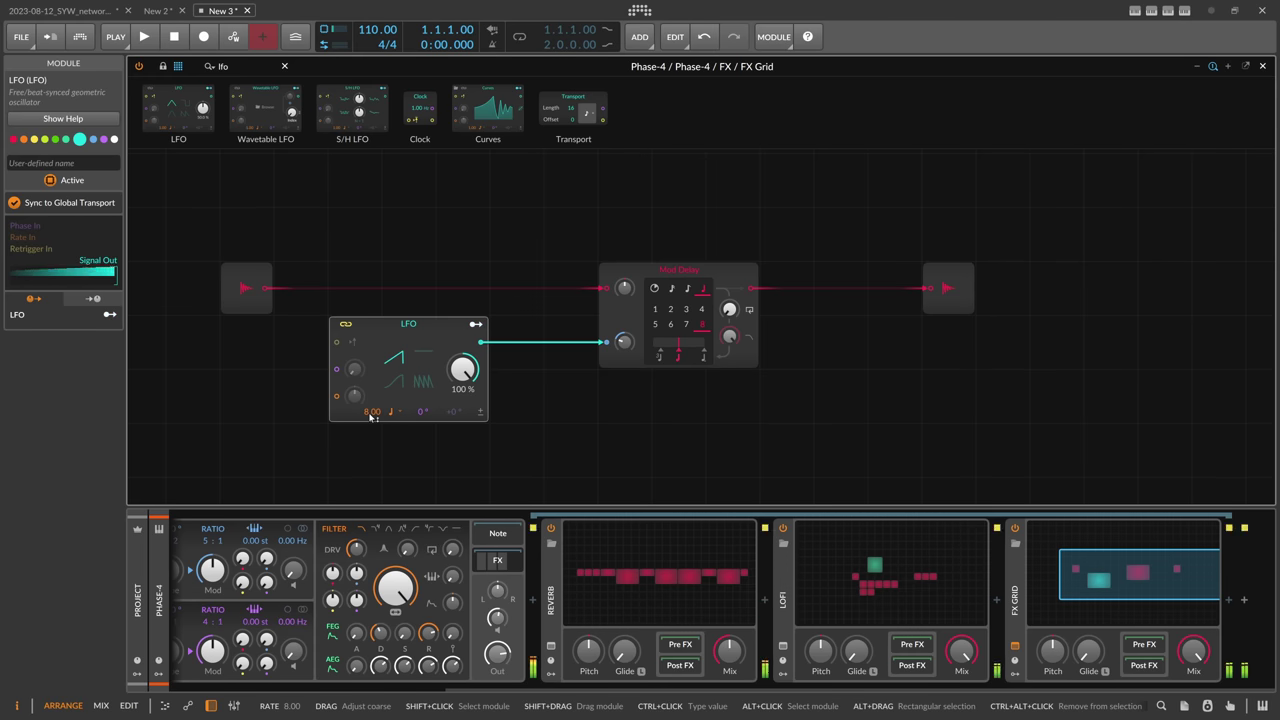
pyautogui.doubleClick(466, 373)
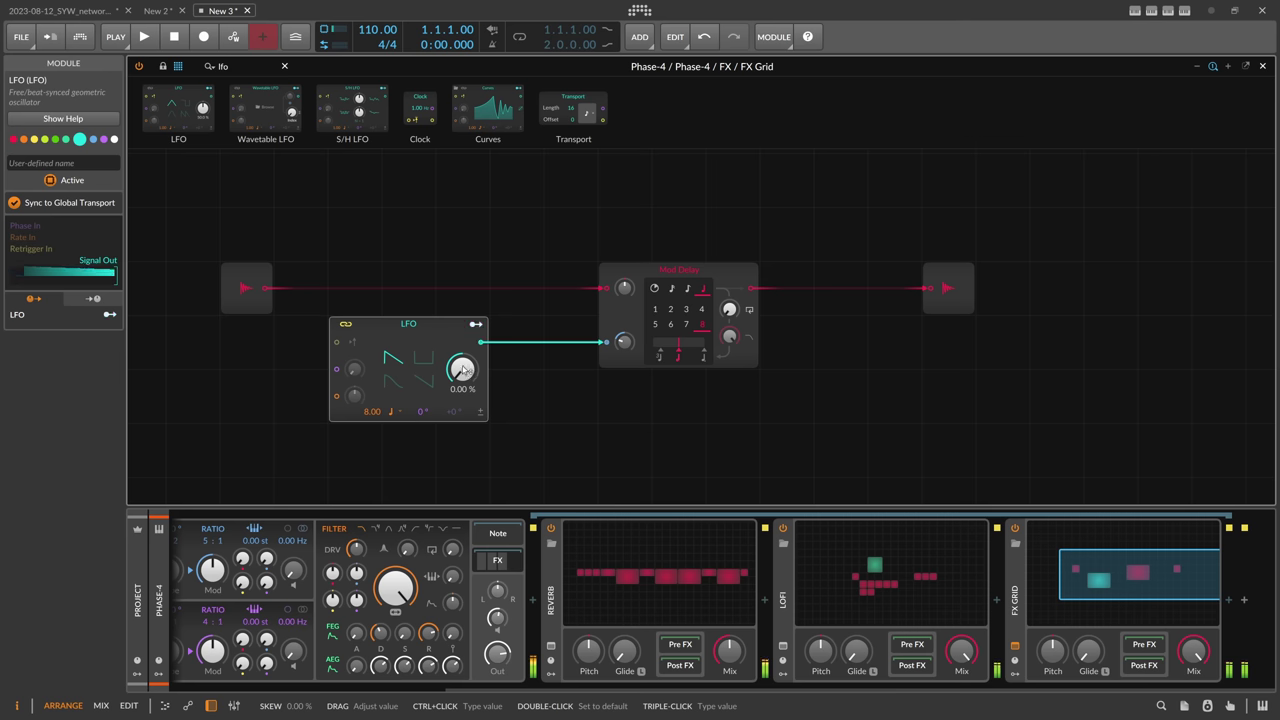
pyautogui.moveTo(1192, 652); pyautogui.dragTo(1192, 696)
pyautogui.moveTo(1193, 651); pyautogui.dragTo(1193, 651)
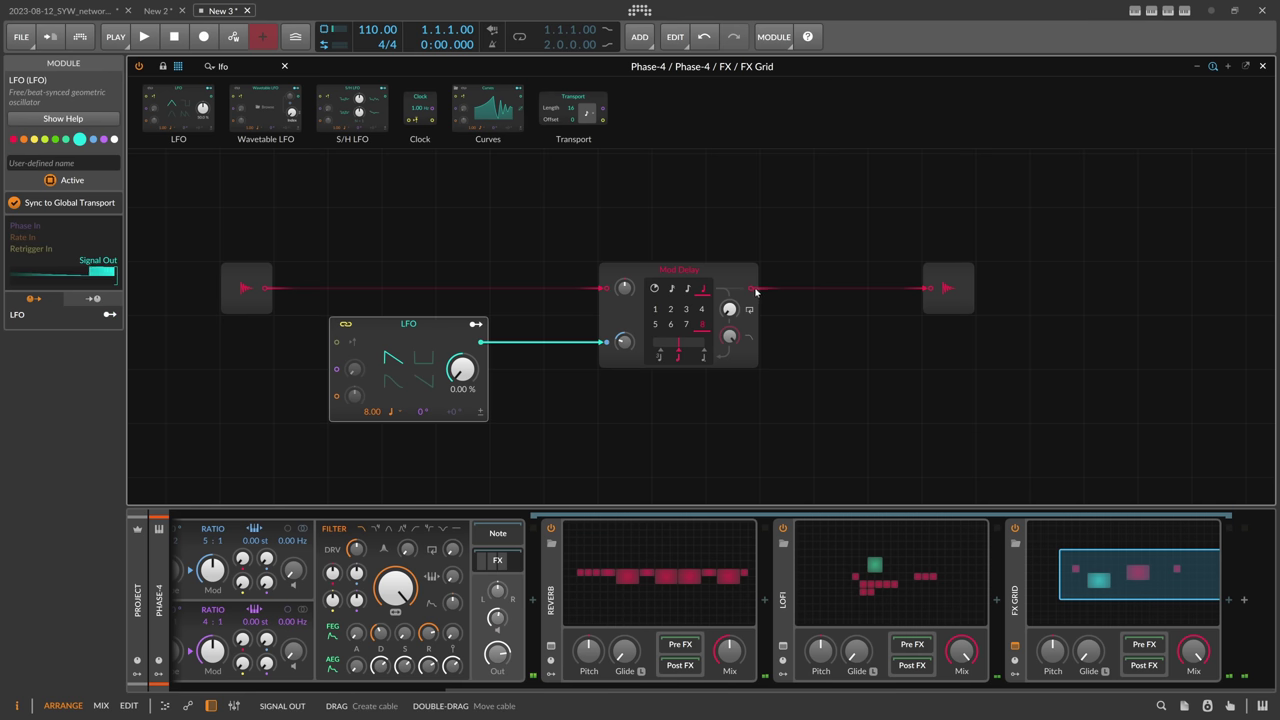
# Add a Ø Mirror fed by the LFO output, followed by a Ø Bend module.
pyautogui.moveTo(230, 67); pyautogui.dragTo(570, 396)
pyautogui.write('mirr')
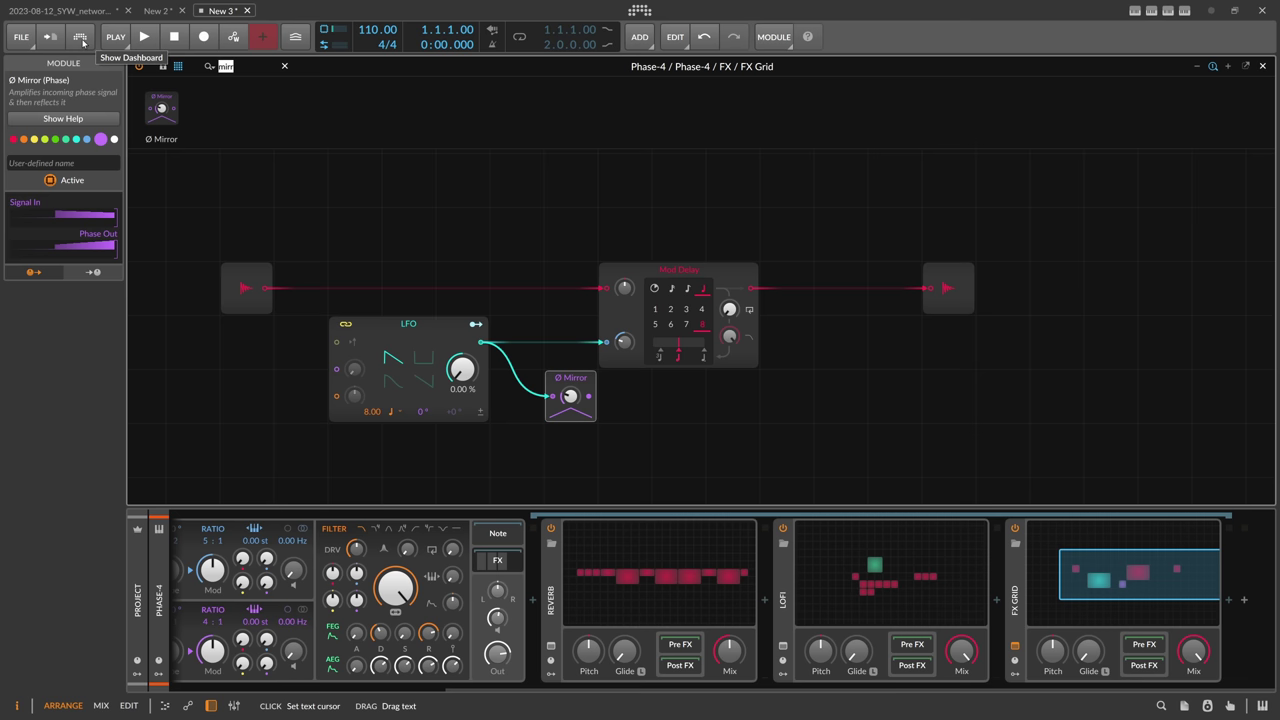
pyautogui.press('BackSpace')
pyautogui.press('BackSpace')
pyautogui.press('BackSpace')
pyautogui.press('BackSpace')
pyautogui.write('bend')
pyautogui.moveTo(207, 107); pyautogui.dragTo(624, 400)
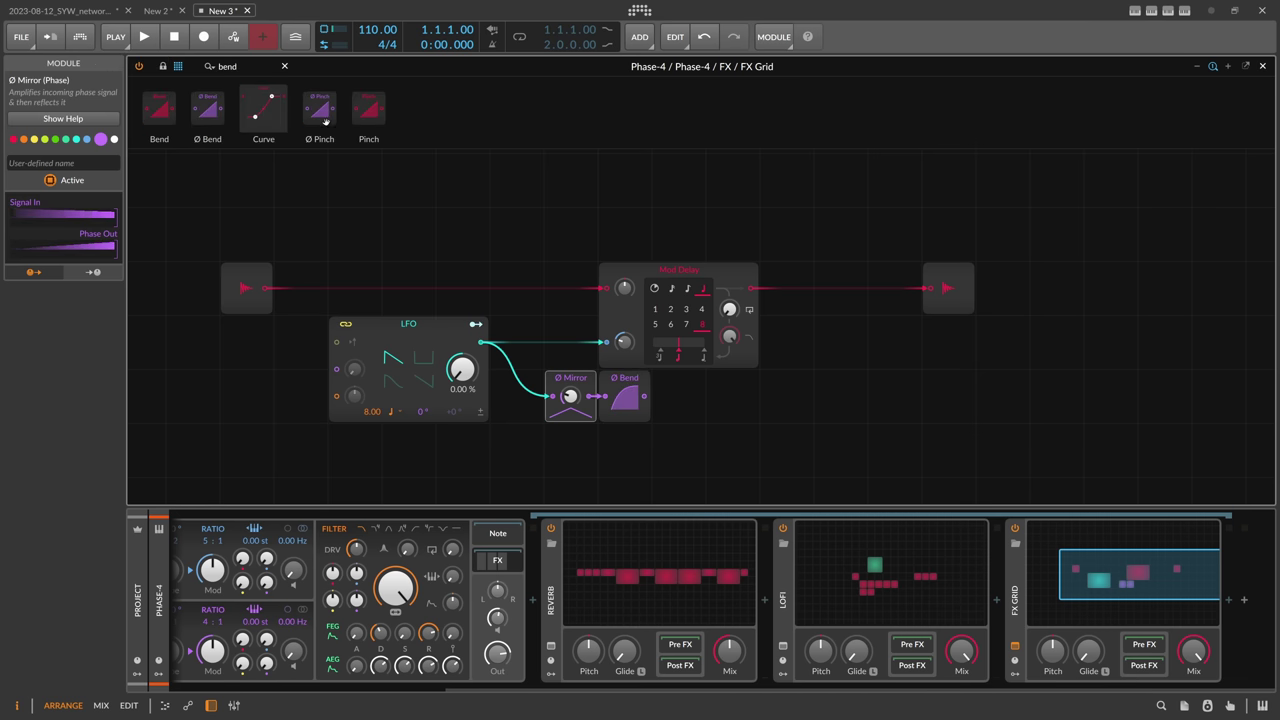
# Insert a Multiply module after the Mod Delay and connect the Ø Bend output to its second input.
pyautogui.press('BackSpace')
pyautogui.press('BackSpace')
pyautogui.press('BackSpace')
pyautogui.press('BackSpace')
pyautogui.write('multi')
pyautogui.moveTo(160, 107); pyautogui.dragTo(786, 288)
pyautogui.moveTo(646, 396); pyautogui.dragTo(767, 306)
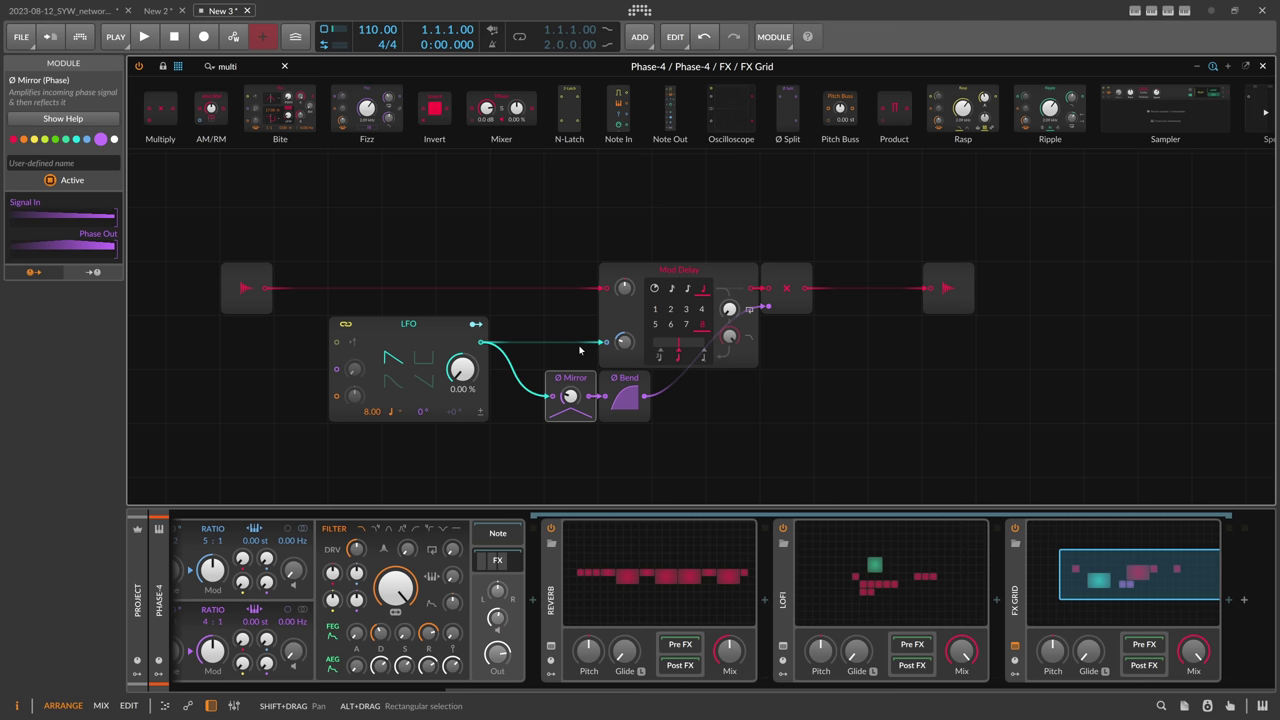
pyautogui.click(427, 328)
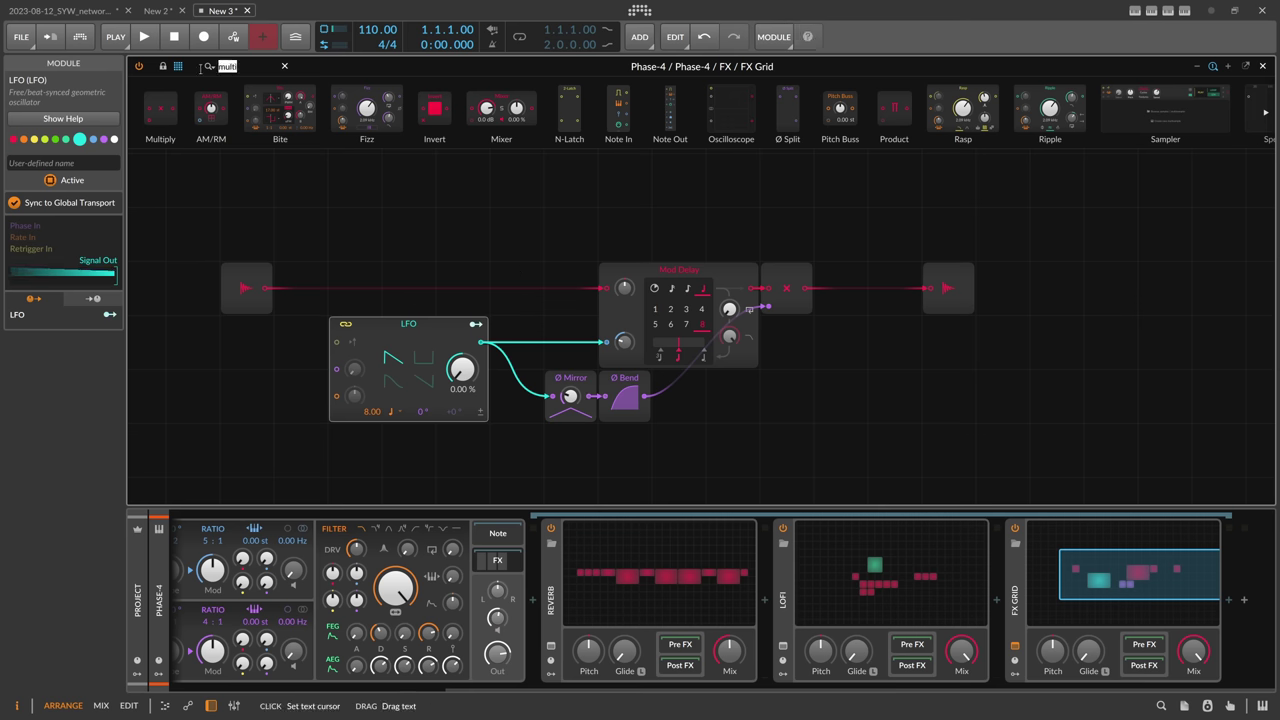
# Add a Ø Window module between the LFO output and the Multiply's second input, and delete the Ø Mirror and Ø Bend modules.
pyautogui.write('wind')
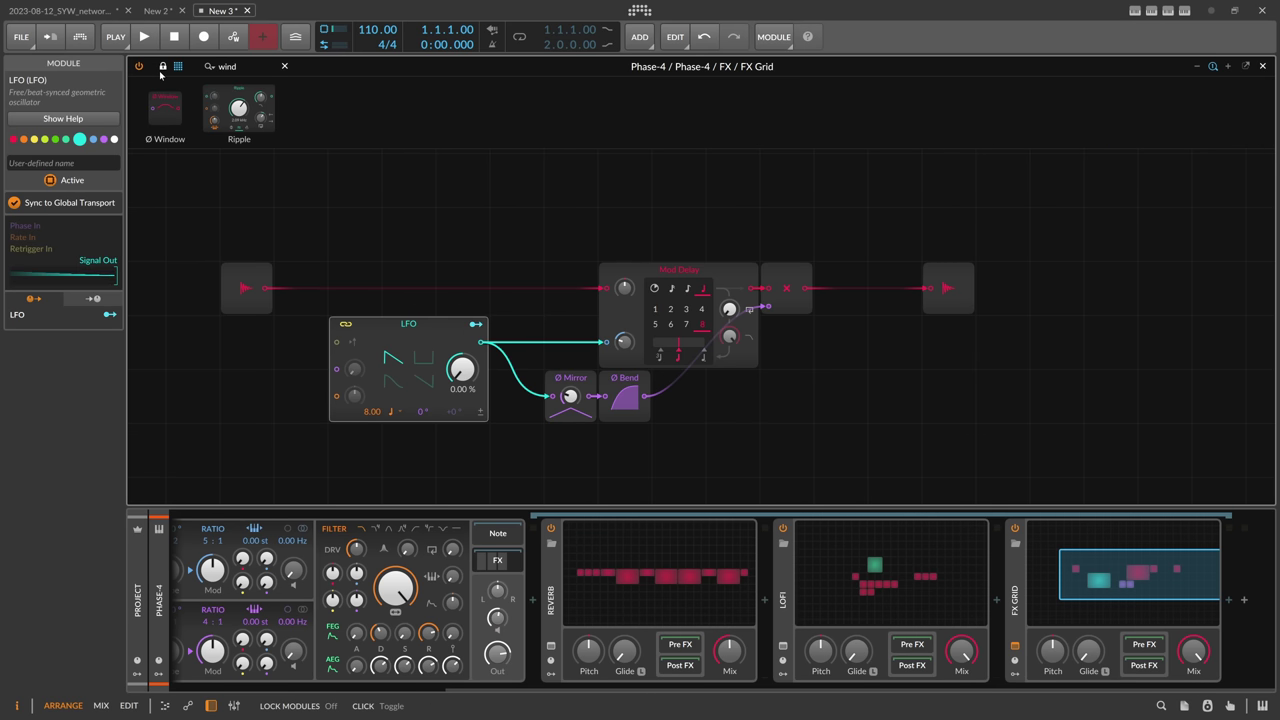
pyautogui.moveTo(165, 110); pyautogui.dragTo(622, 445)
pyautogui.moveTo(481, 342); pyautogui.dragTo(769, 307)
pyautogui.moveTo(672, 397); pyautogui.dragTo(564, 391)
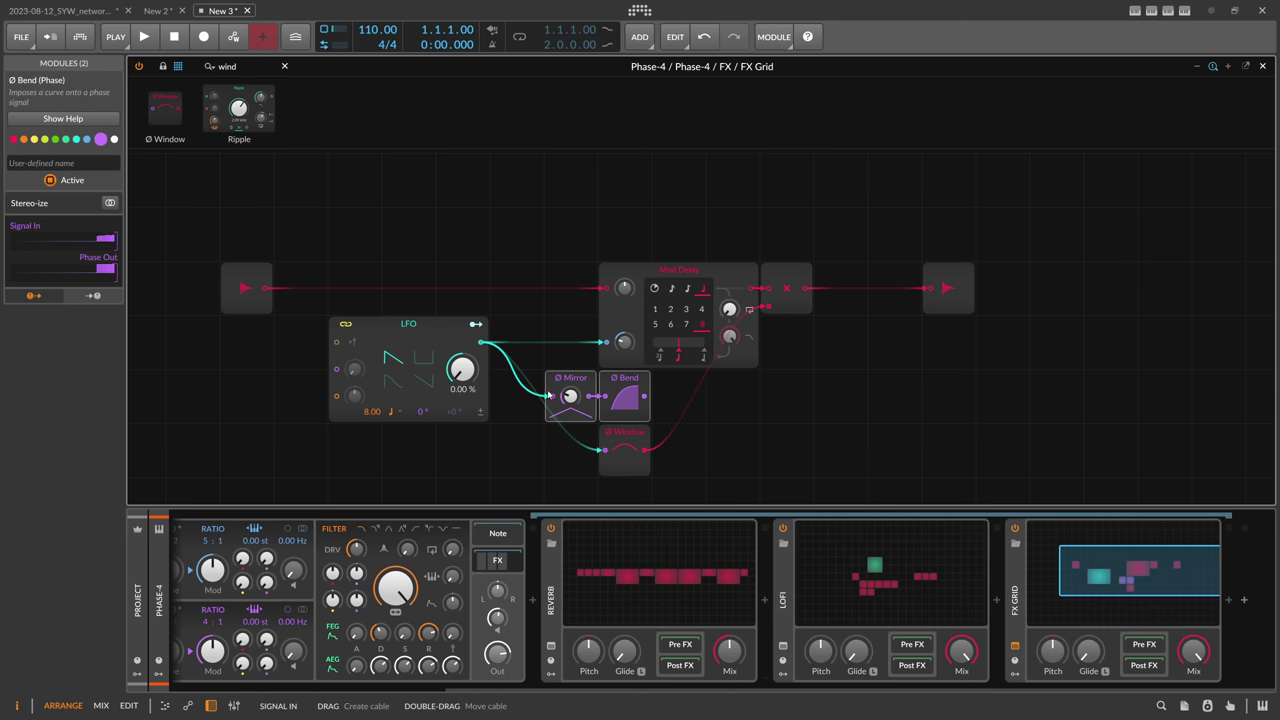
pyautogui.press('Delete')
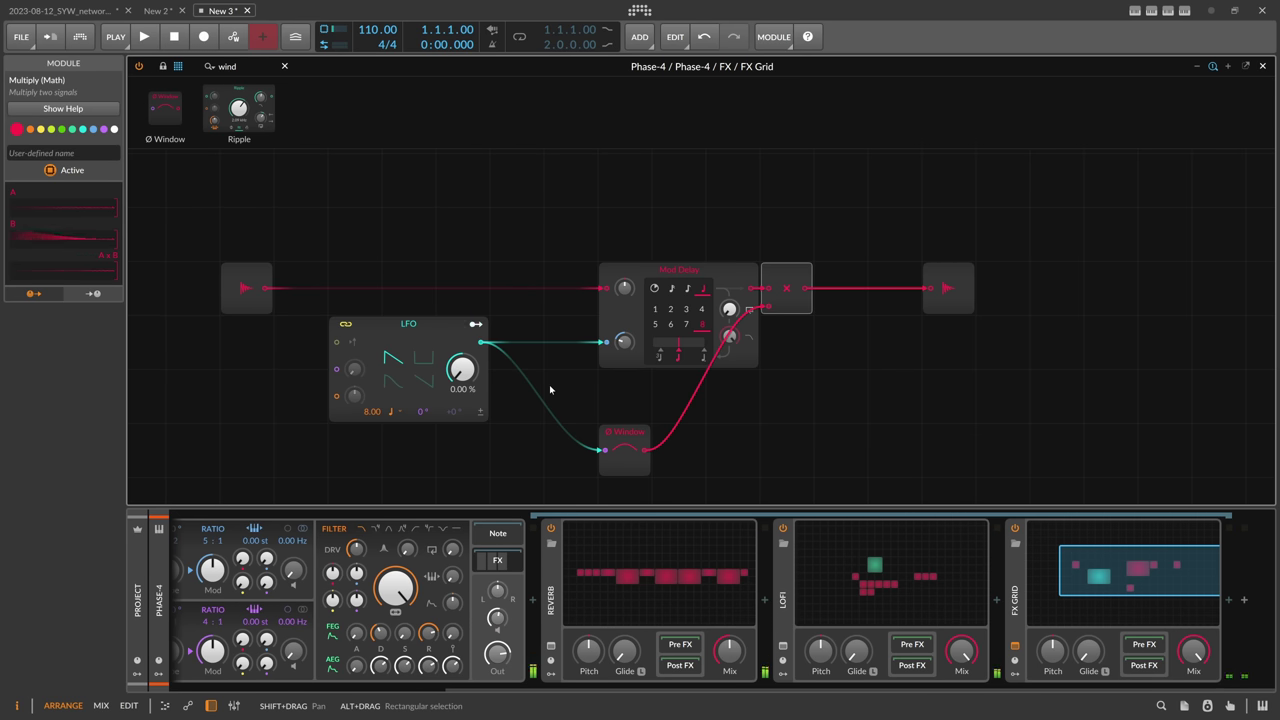
# Delete the Ø Window module and place a Curves module directly below the Mod Delay.
pyautogui.click(624, 436)
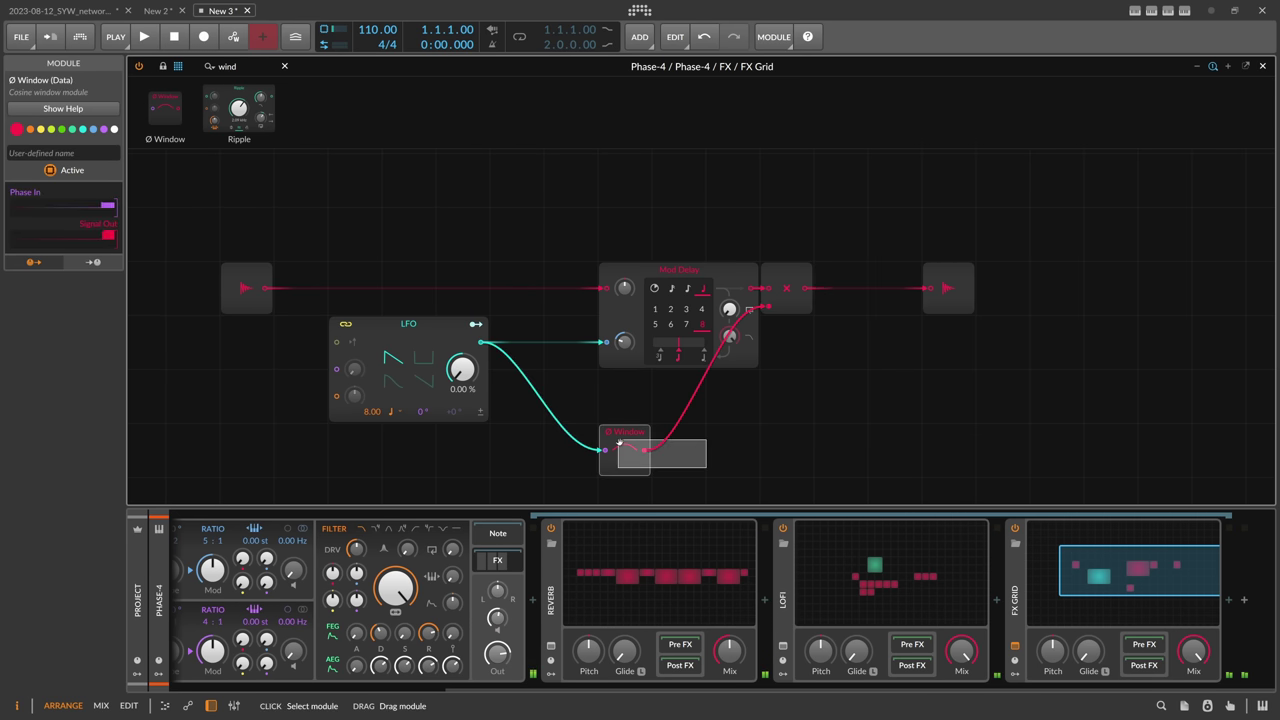
pyautogui.press('Delete')
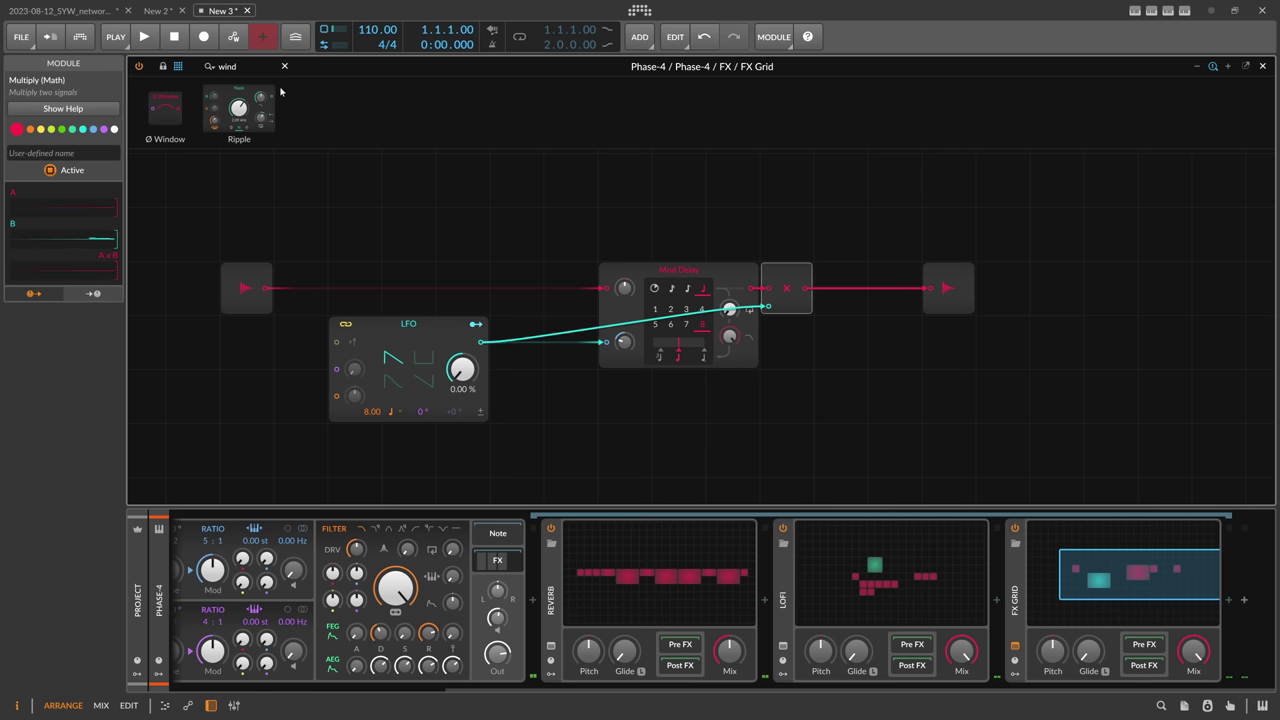
pyautogui.moveTo(240, 66); pyautogui.dragTo(149, 63)
pyautogui.press('BackSpace')
pyautogui.write('curve')
pyautogui.moveTo(243, 109); pyautogui.dragTo(672, 408)
# Reset the Curves module's shape to Init and flatten it to a constant 100 %.
pyautogui.doubleClick(671, 403)
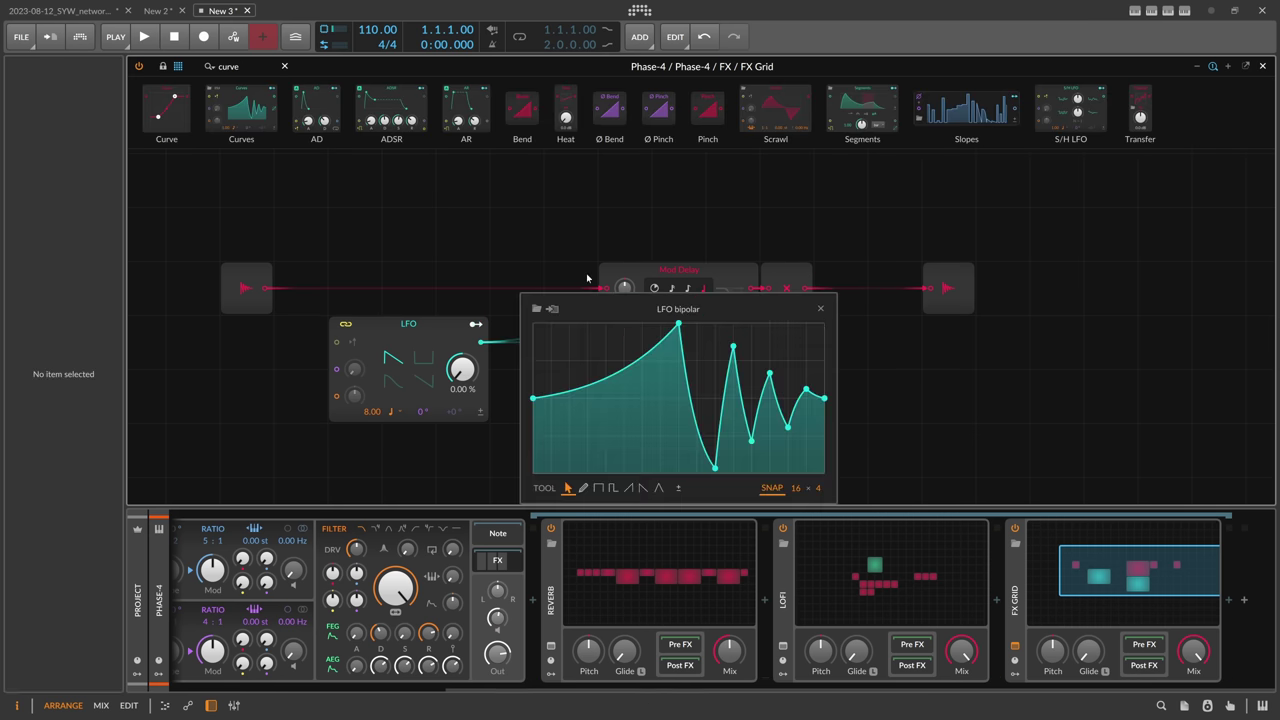
pyautogui.doubleClick(679, 324)
pyautogui.rightClick(672, 354)
pyautogui.click(722, 474)
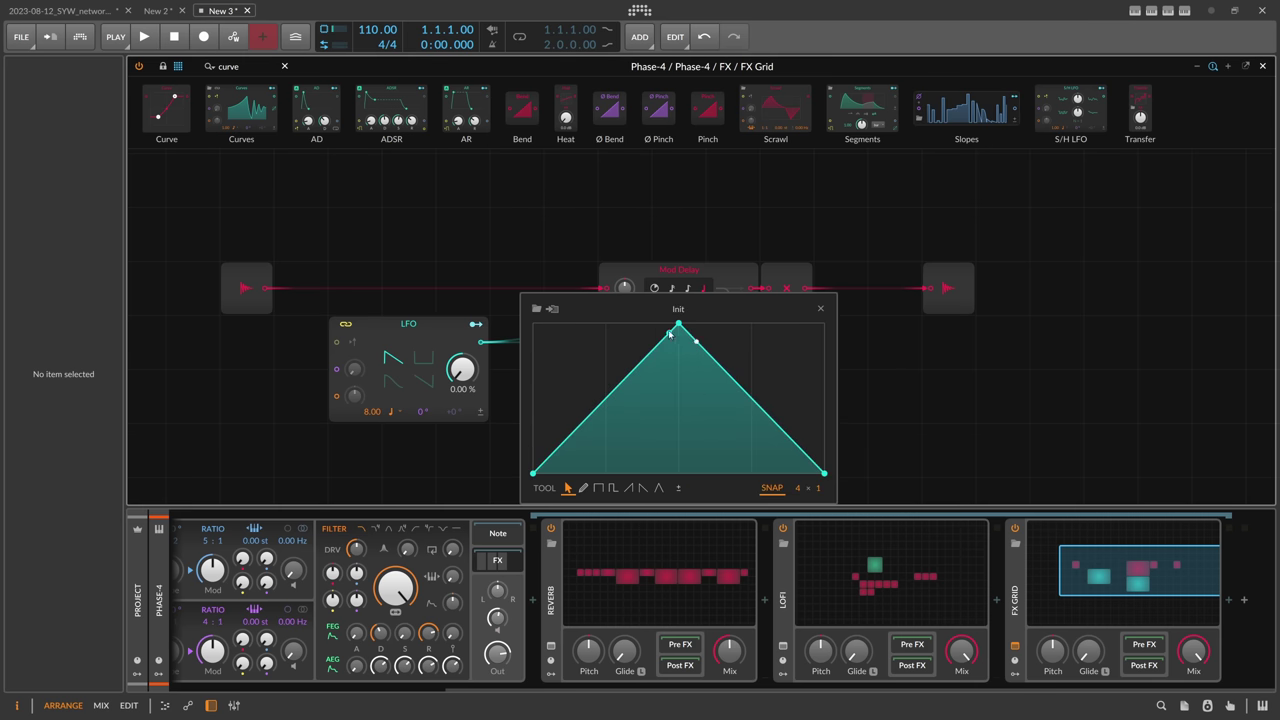
pyautogui.moveTo(672, 330); pyautogui.dragTo(533, 326)
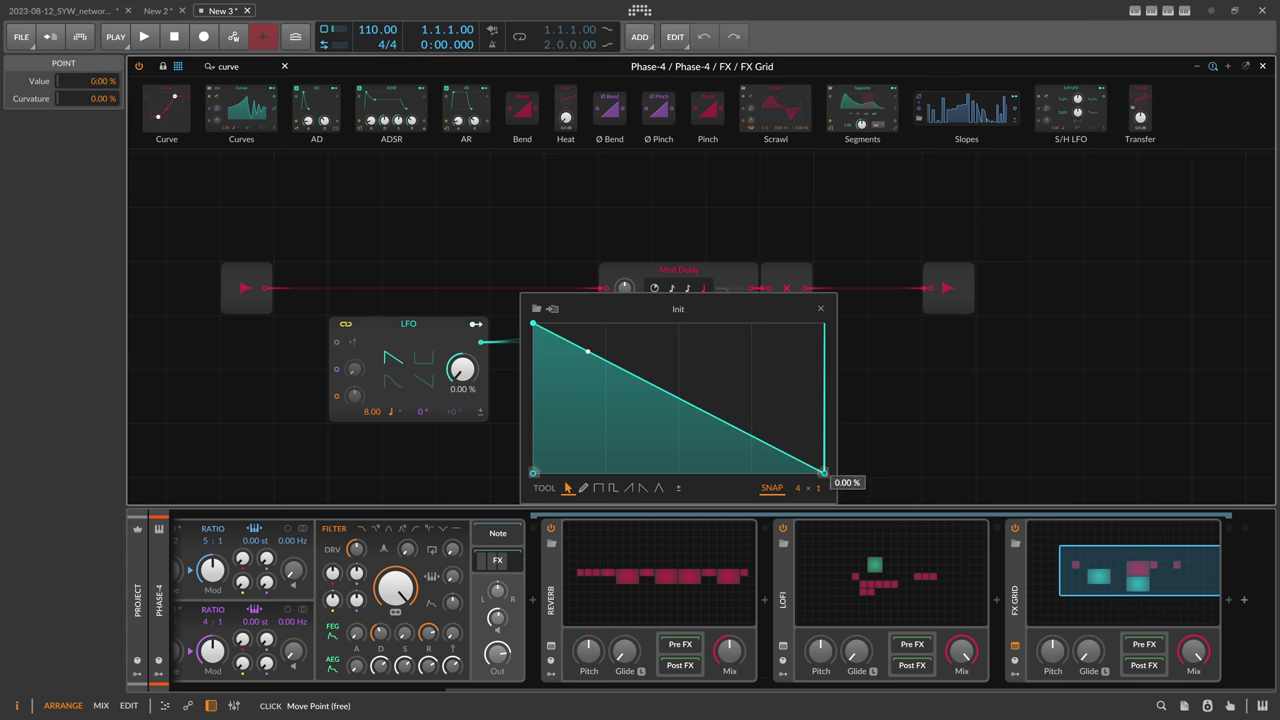
pyautogui.moveTo(824, 472); pyautogui.dragTo(761, 313)
pyautogui.click(820, 312)
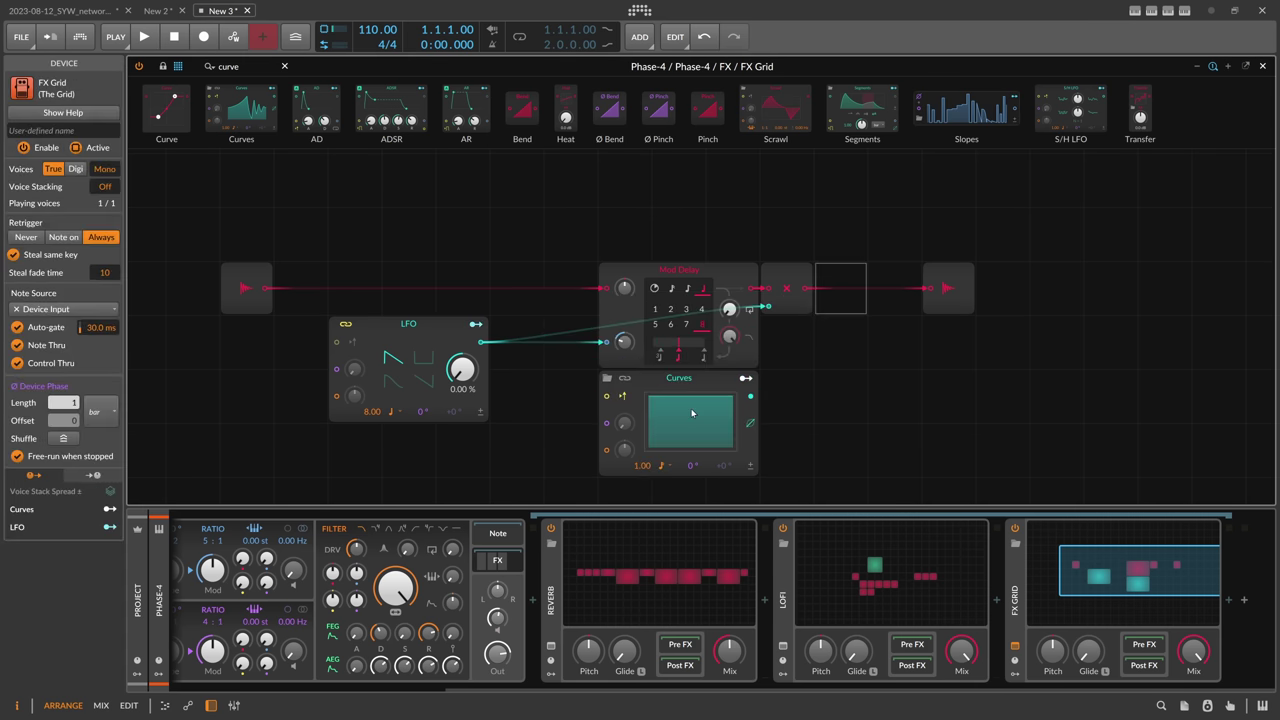
# Sync the Curves module to the global transport at 8.00 eighth notes and connect its output to the Multiply's second input, replacing the LFO.
pyautogui.click(662, 466)
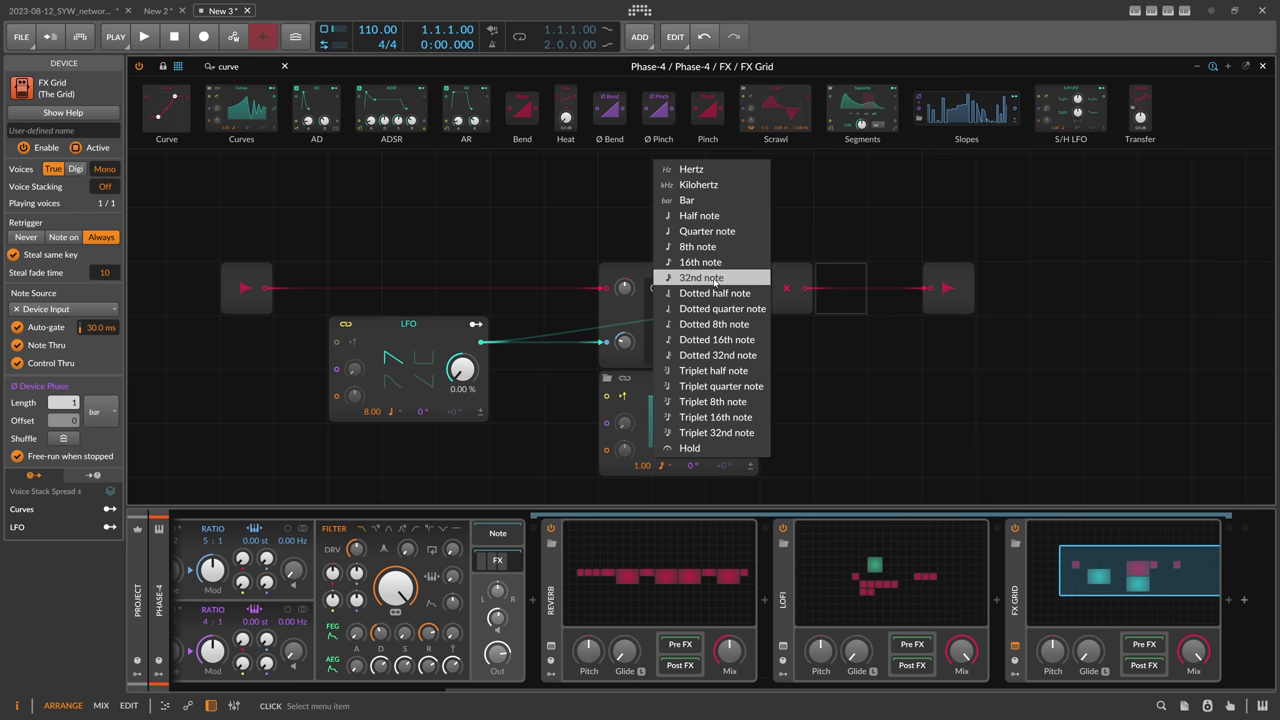
pyautogui.click(714, 248)
pyautogui.moveTo(646, 469); pyautogui.dragTo(646, 440)
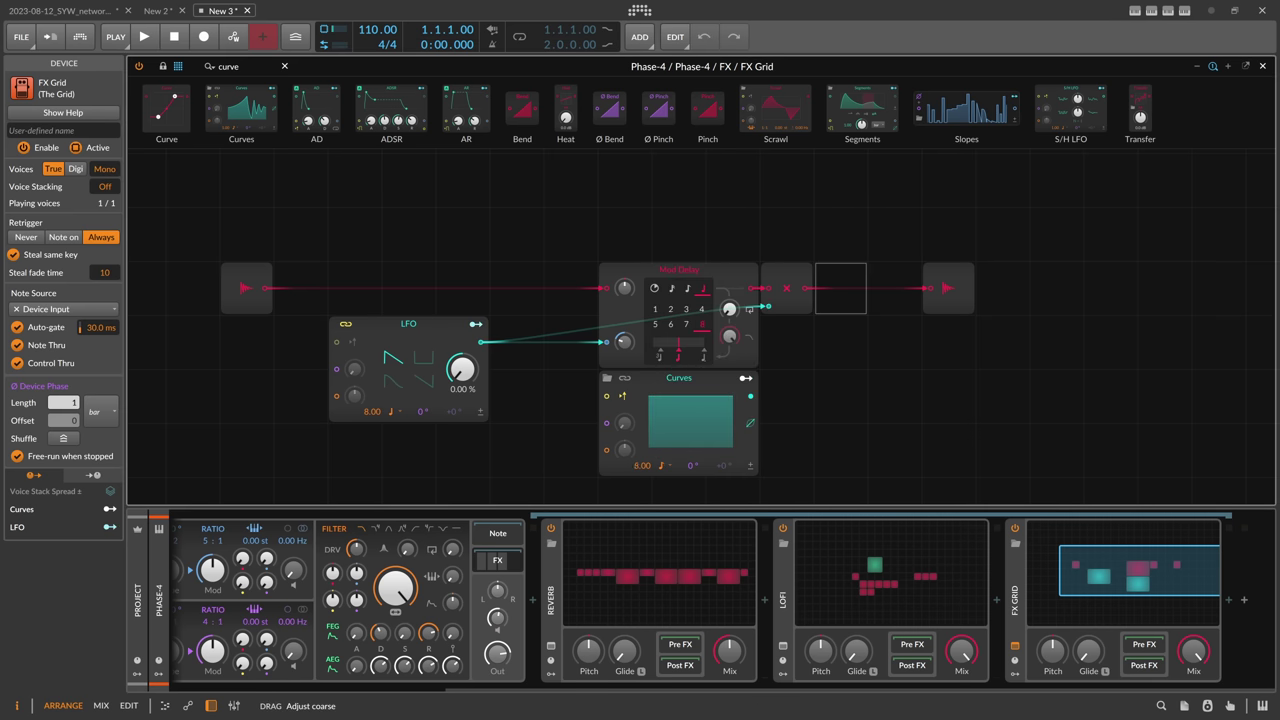
pyautogui.click(695, 416)
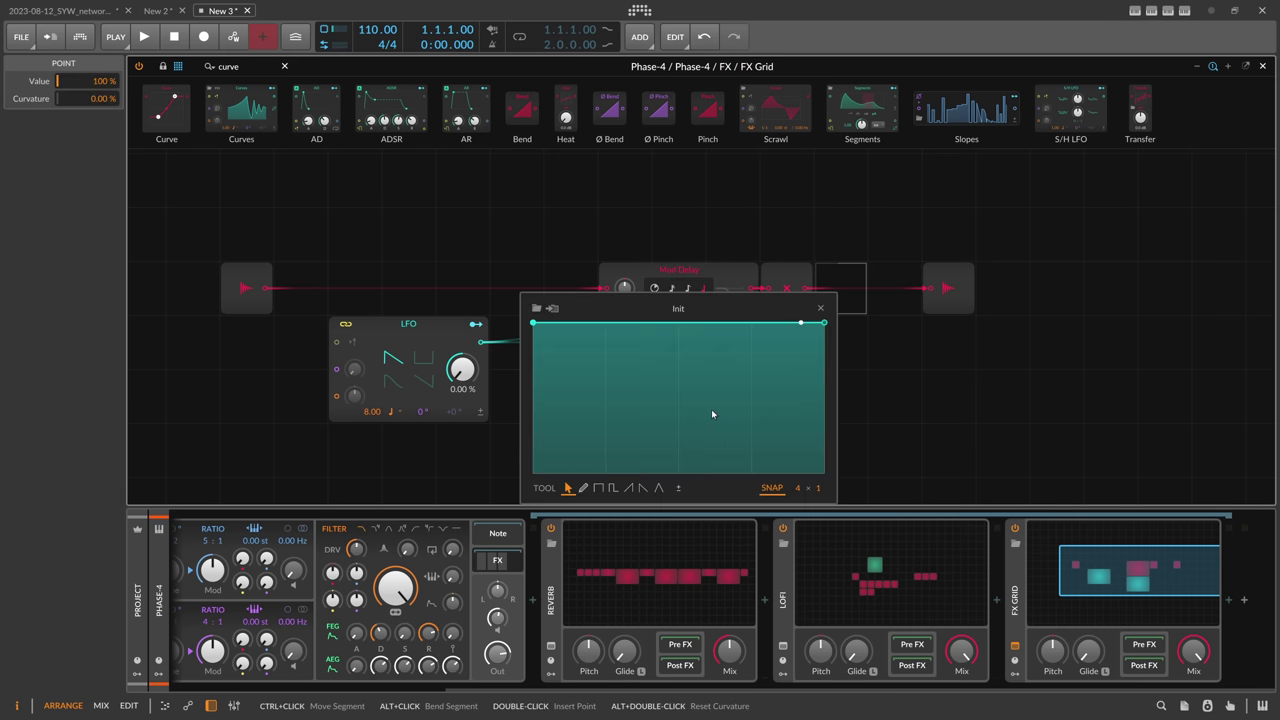
pyautogui.click(820, 308)
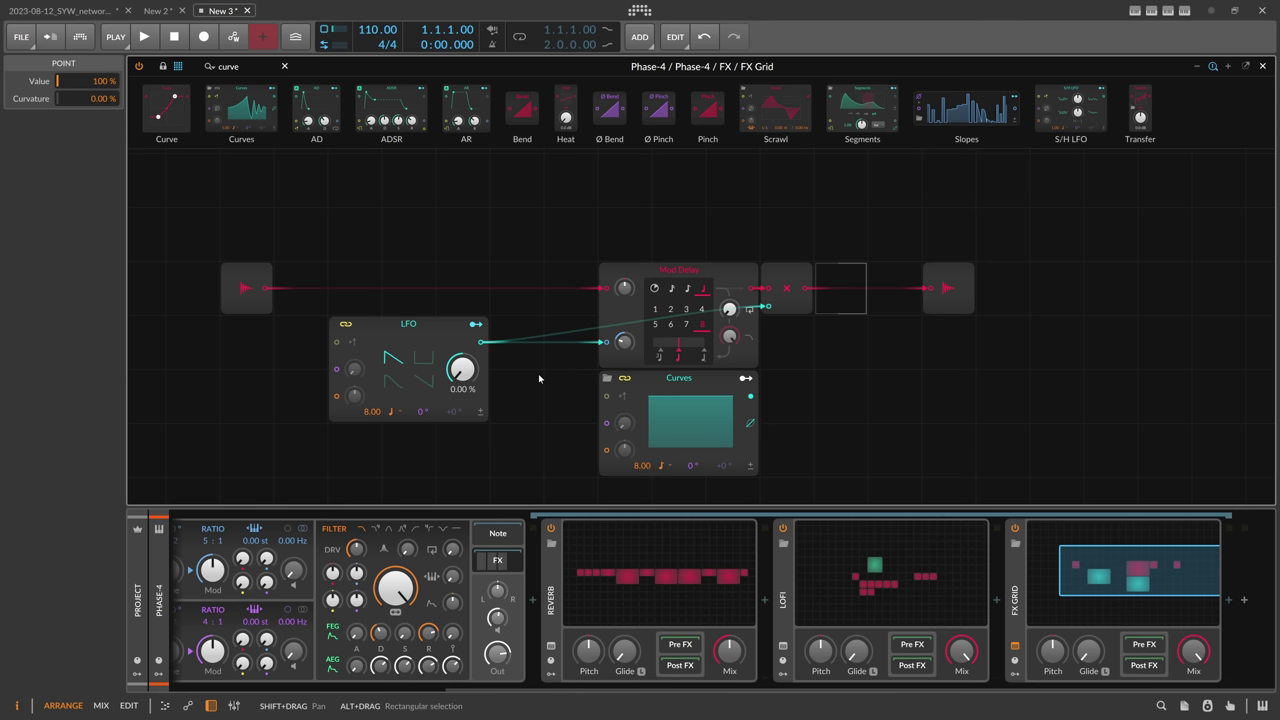
pyautogui.doubleClick(768, 307)
pyautogui.moveTo(745, 378); pyautogui.dragTo(766, 306)
# Shape the curve to drop steeply from 100 % to 0 % at about two thirds of its length and stay at 0 % until the end.
pyautogui.click(708, 424)
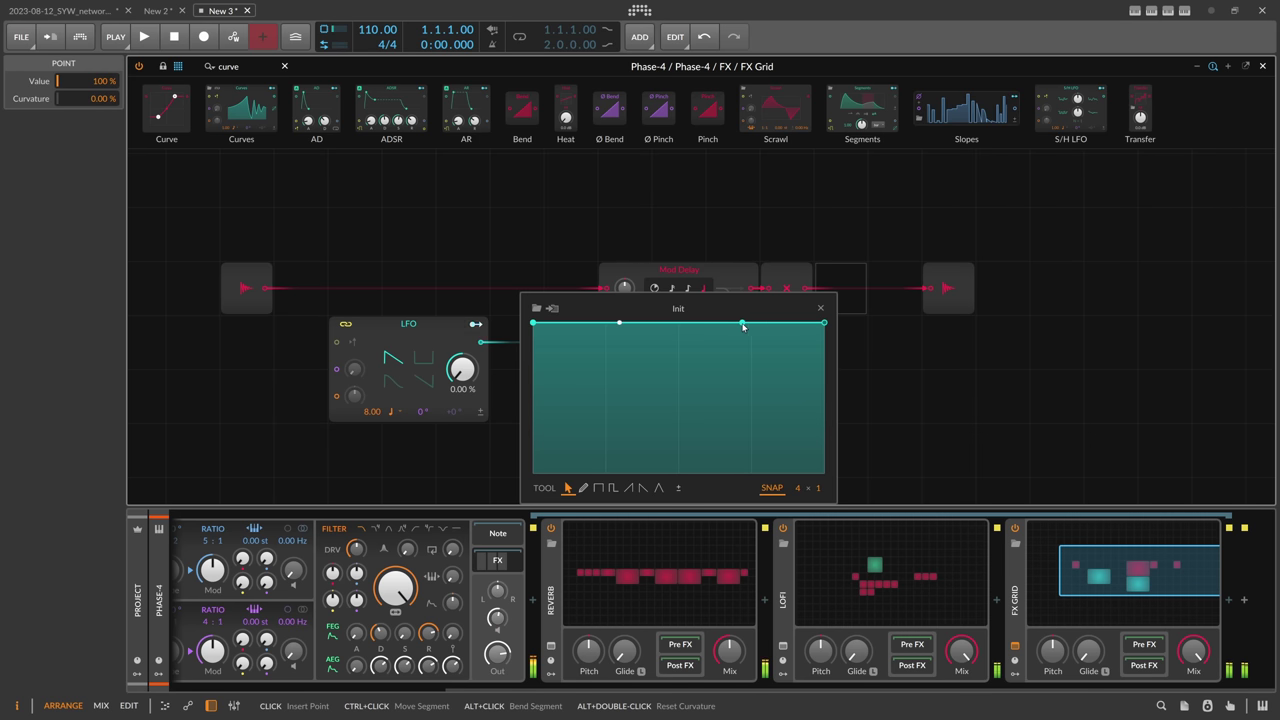
pyautogui.moveTo(742, 326); pyautogui.dragTo(751, 472)
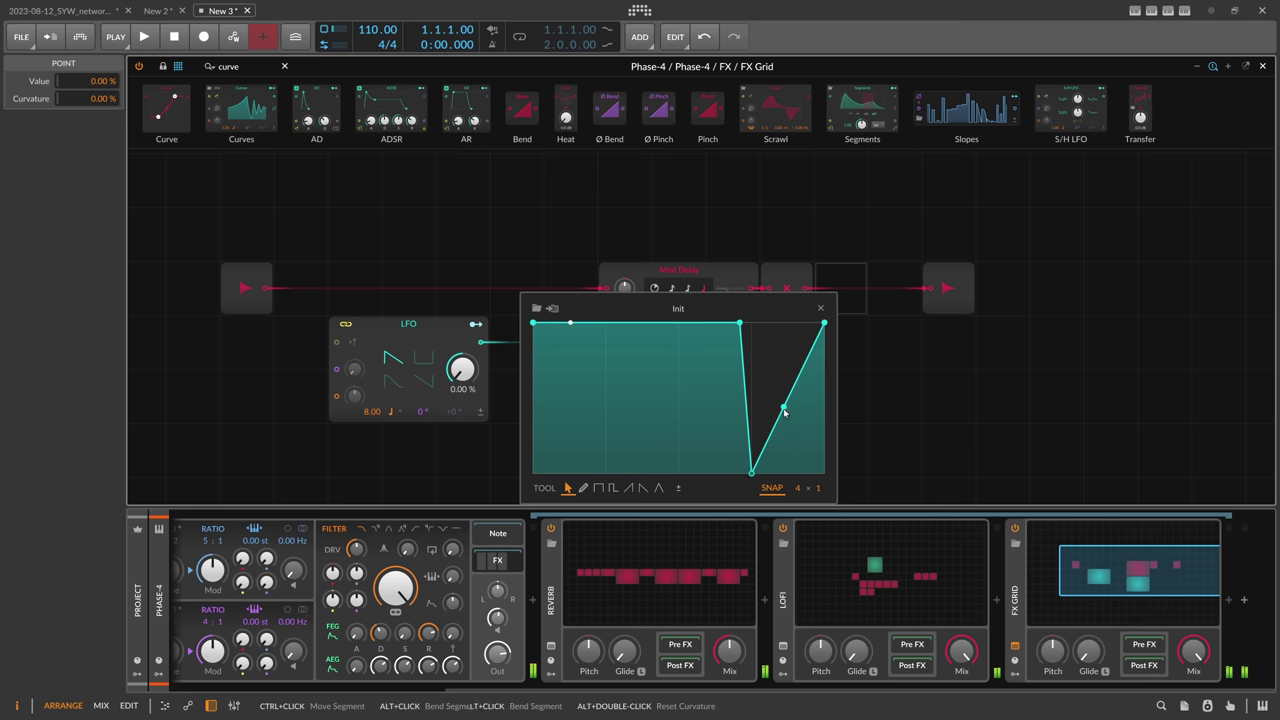
pyautogui.moveTo(785, 412); pyautogui.dragTo(827, 486)
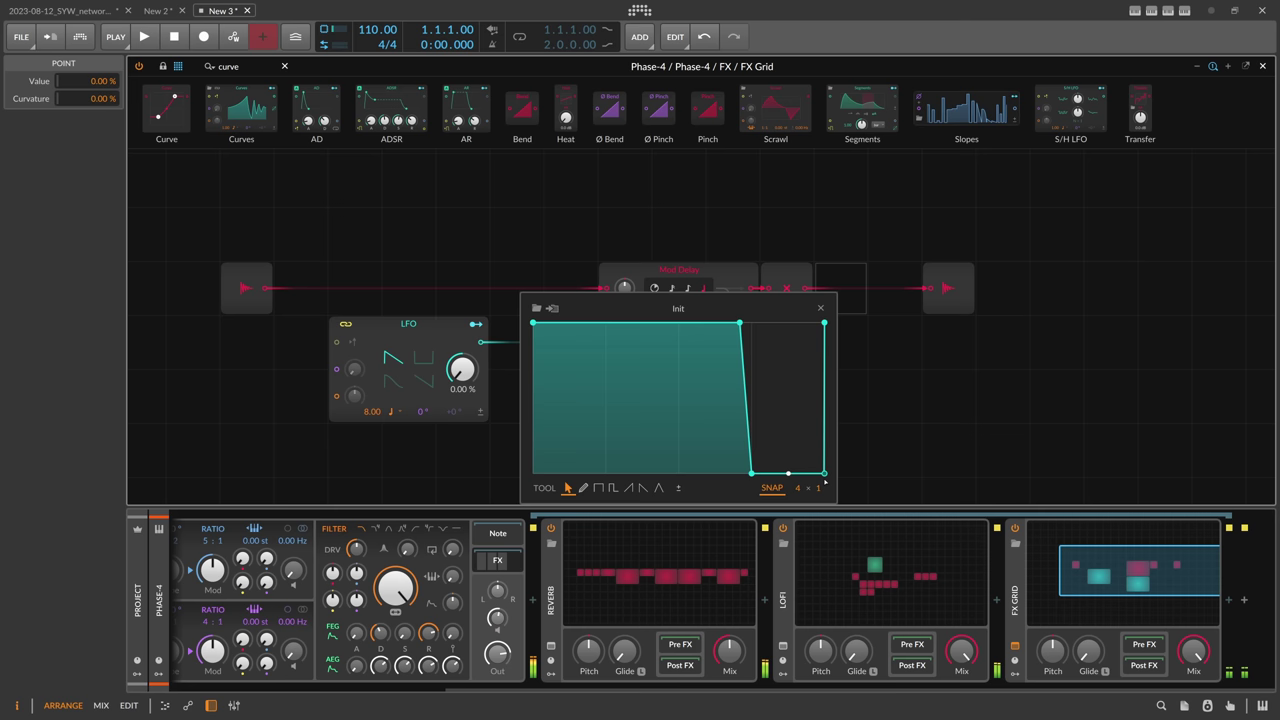
pyautogui.moveTo(825, 476)
pyautogui.mouseDown()
pyautogui.moveTo(812, 472)
pyautogui.moveTo(824, 472)
pyautogui.mouseUp()
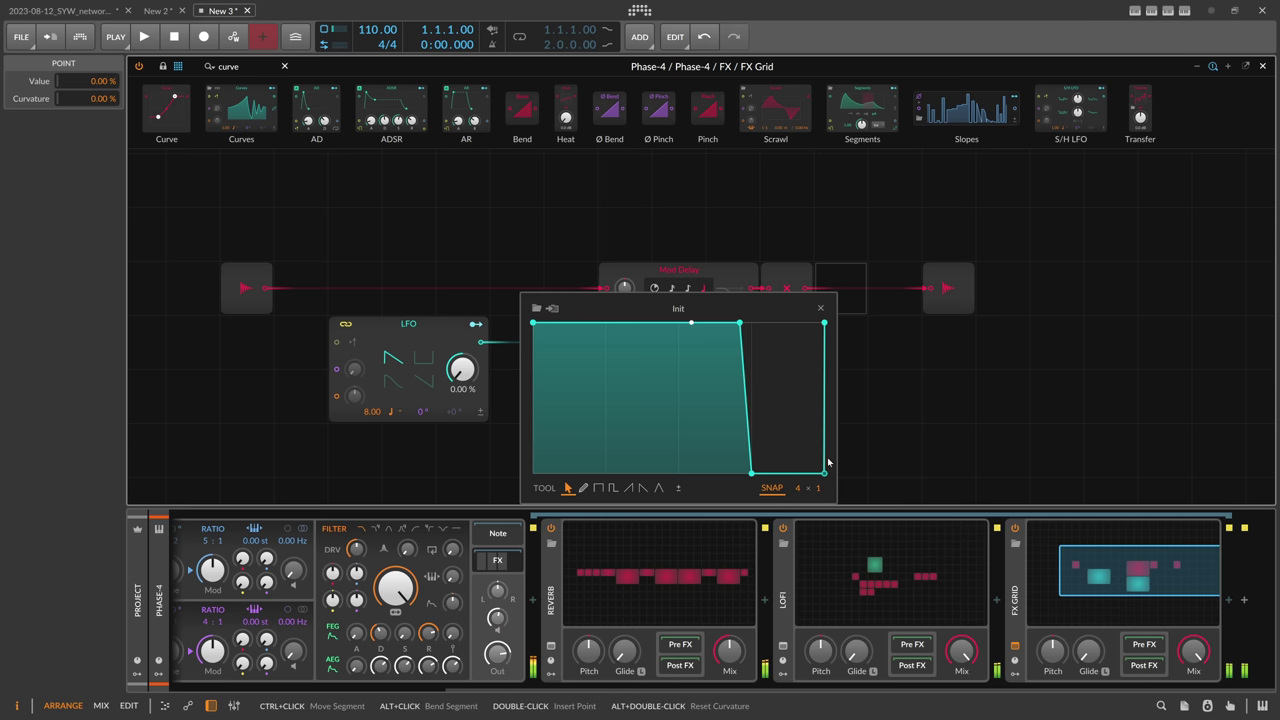
pyautogui.moveTo(739, 322); pyautogui.dragTo(726, 322)
pyautogui.moveTo(752, 472); pyautogui.dragTo(737, 472)
pyautogui.moveTo(824, 473); pyautogui.dragTo(824, 472)
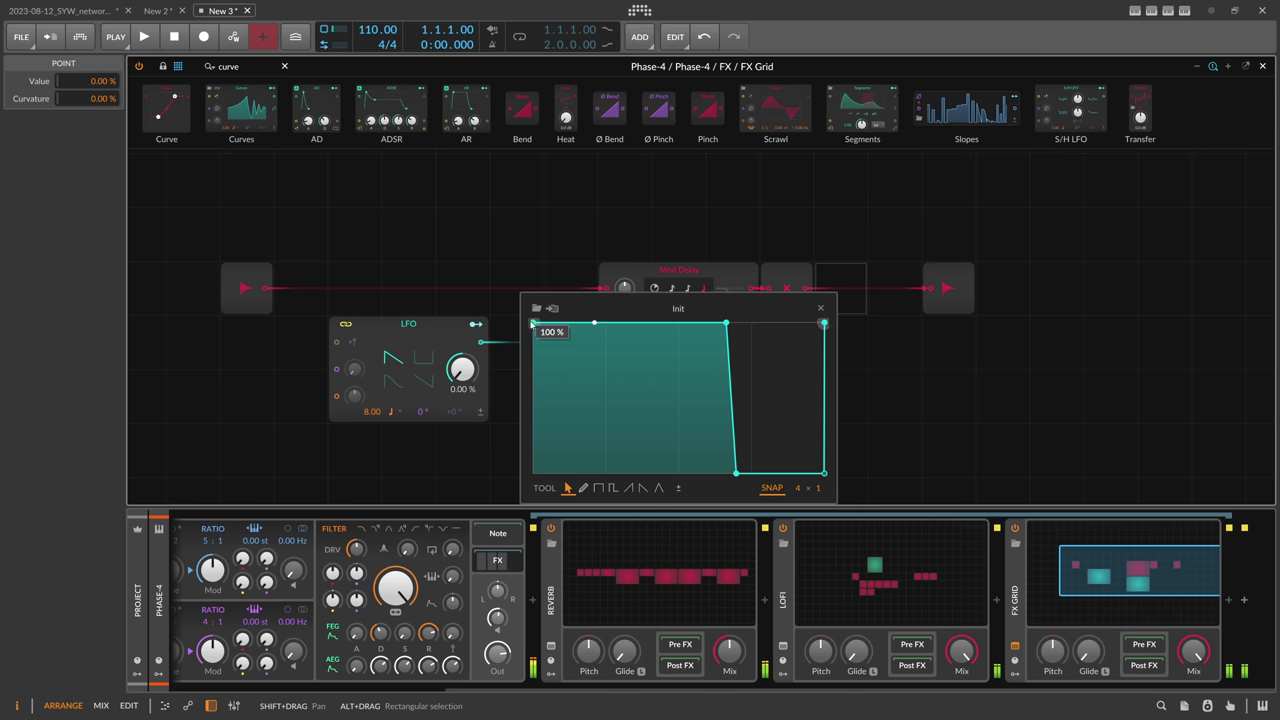
# Make the curve ramp from 0 % at the start to 100 % at about one eighth of its length, and lower the FX Grid's Mix.
pyautogui.moveTo(536, 324); pyautogui.dragTo(530, 487)
pyautogui.moveTo(535, 324); pyautogui.dragTo(570, 324)
pyautogui.doubleClick(571, 324)
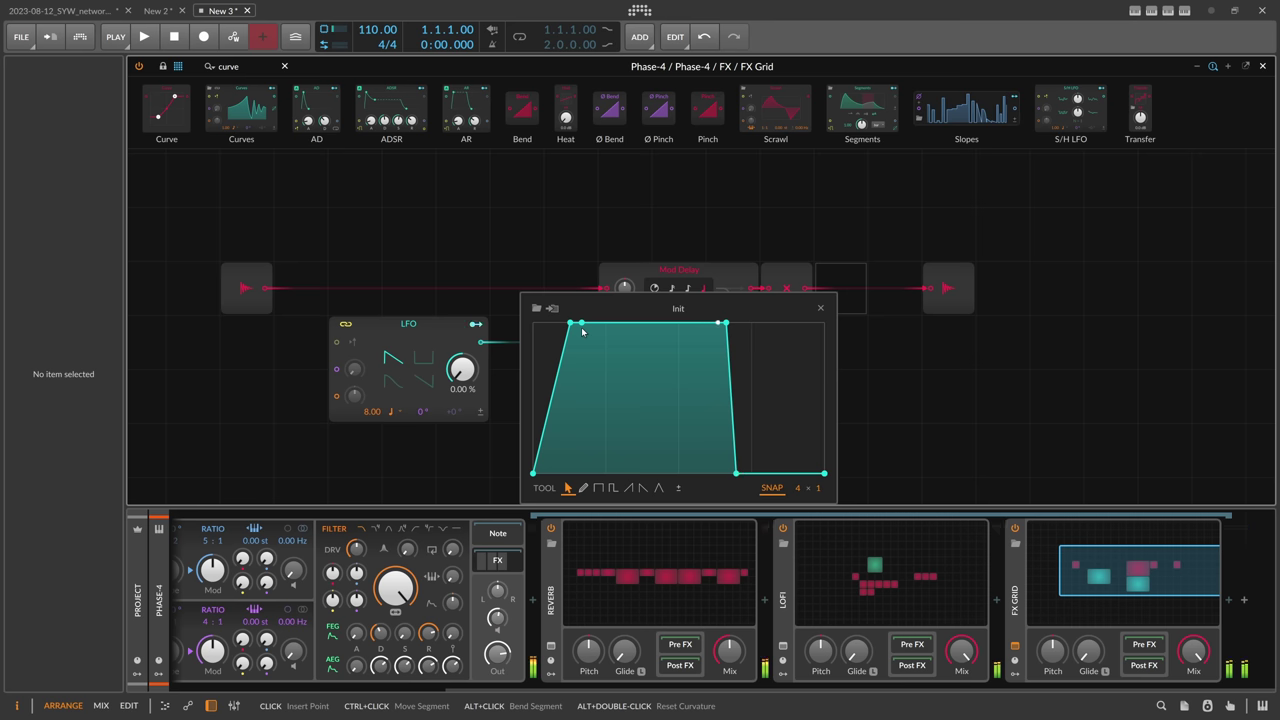
pyautogui.doubleClick(582, 328)
pyautogui.moveTo(1193, 649)
pyautogui.mouseDown()
pyautogui.moveTo(1193, 690)
pyautogui.moveTo(1193, 662)
pyautogui.moveTo(1193, 673)
pyautogui.mouseUp()
pyautogui.hotkey('ctrl', 'shift', 'z')
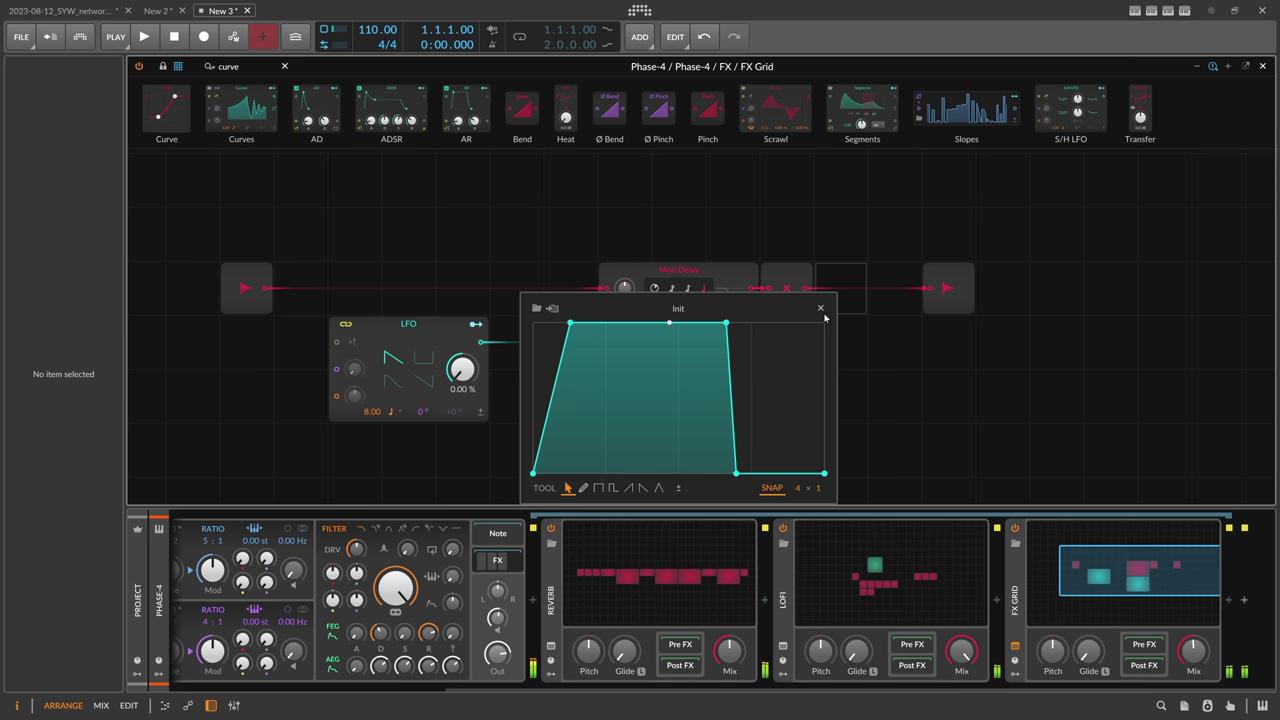
pyautogui.click(821, 310)
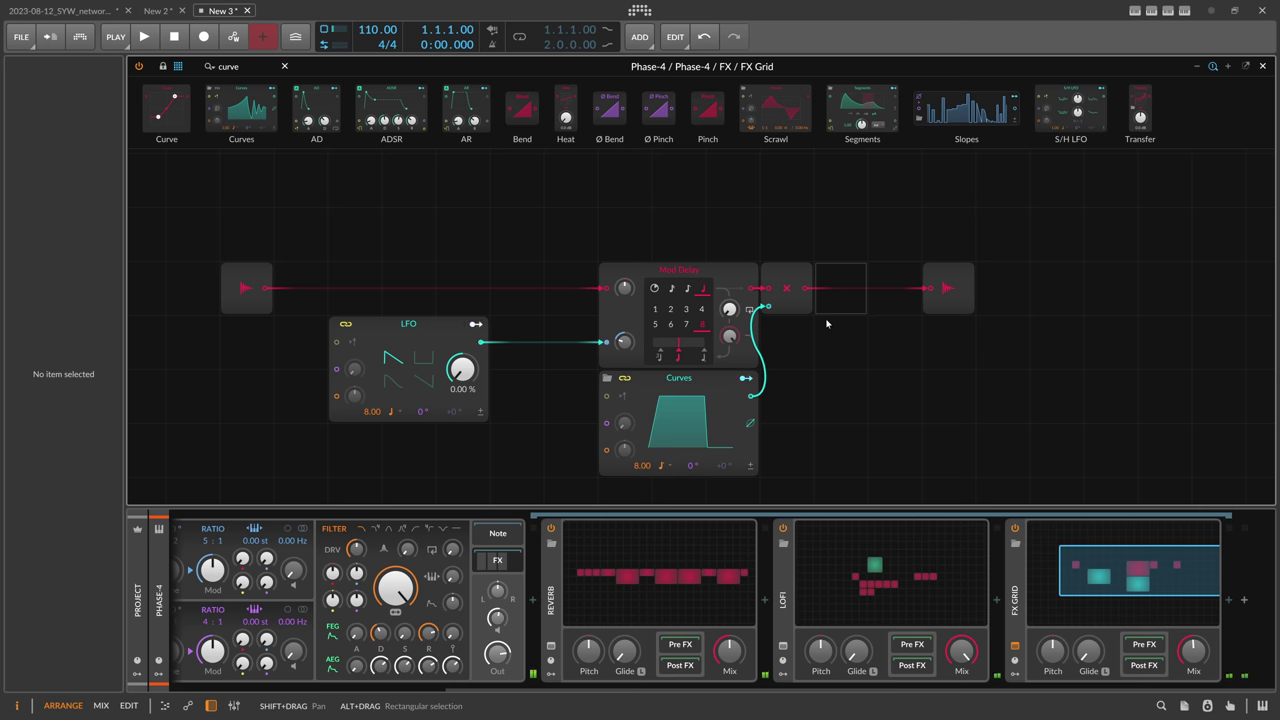
pyautogui.click(680, 420)
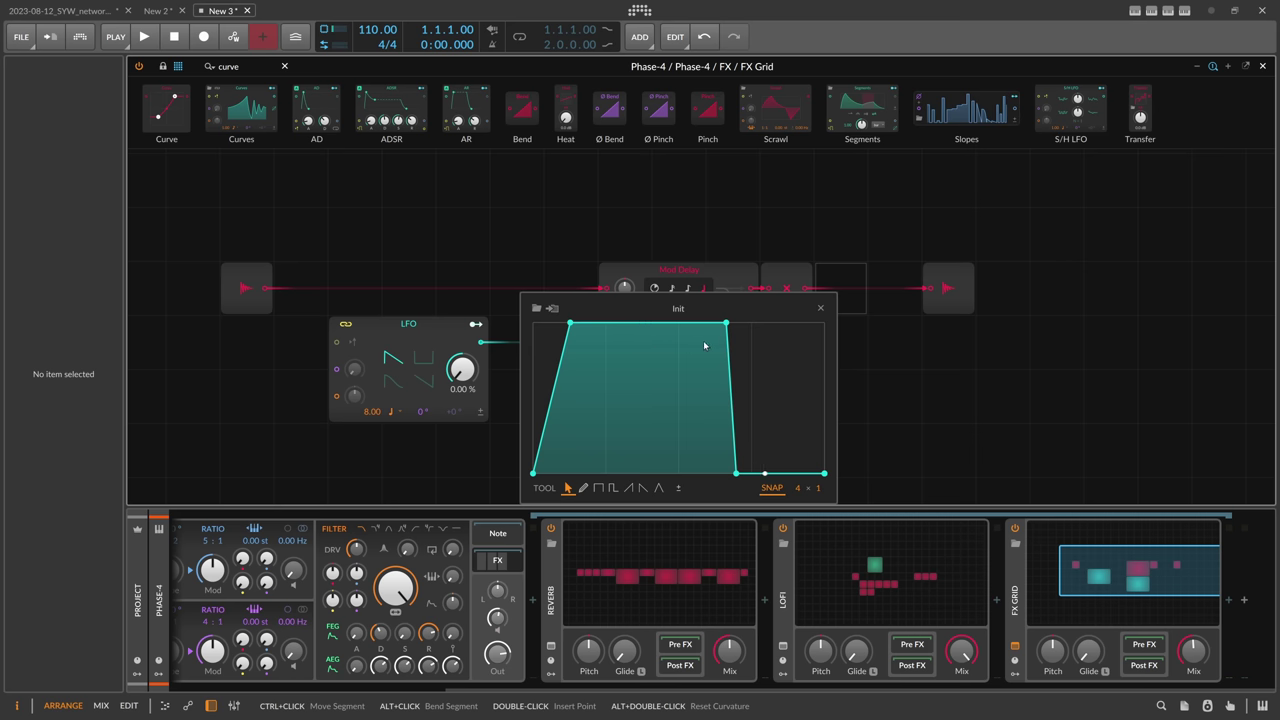
pyautogui.click(820, 308)
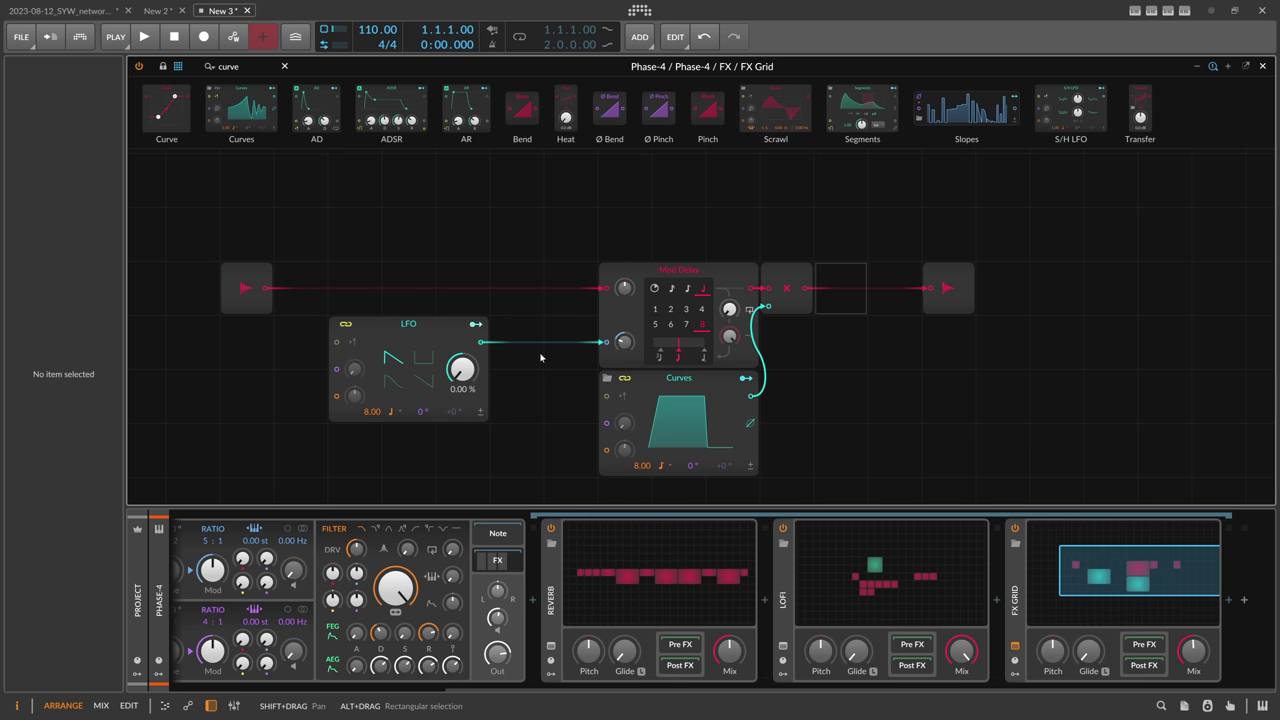
pyautogui.click(701, 407)
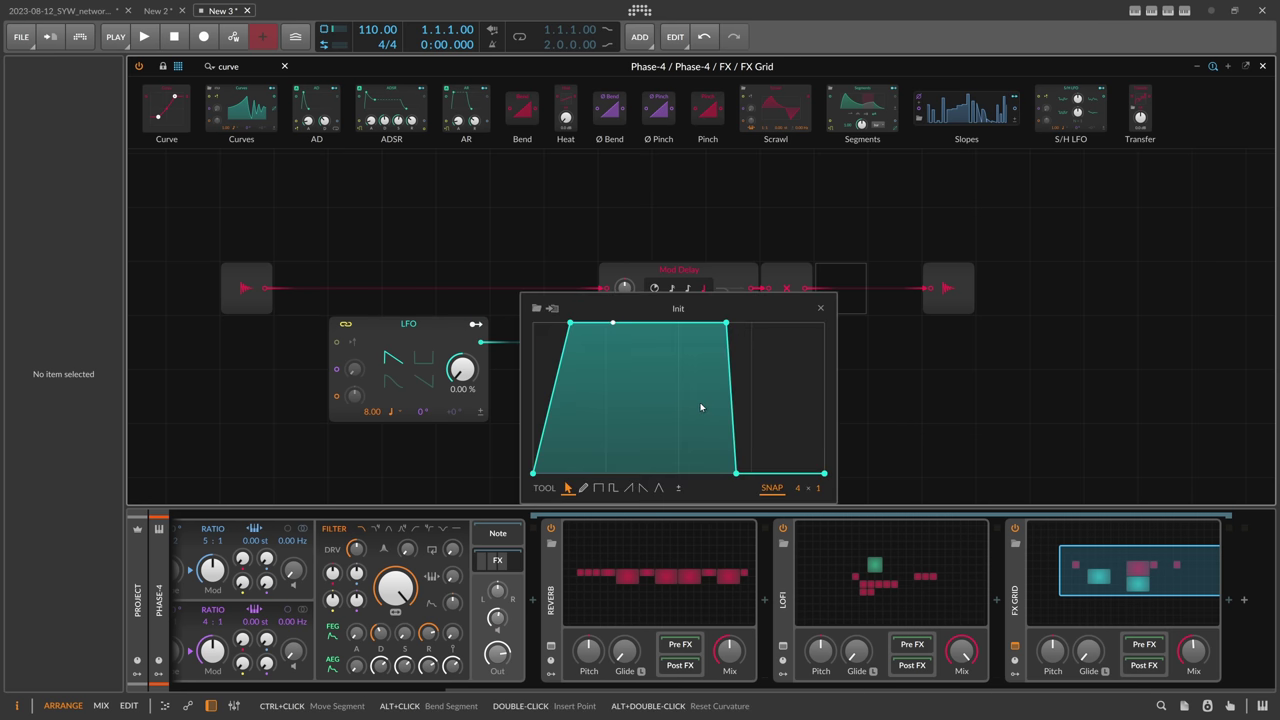
pyautogui.click(820, 308)
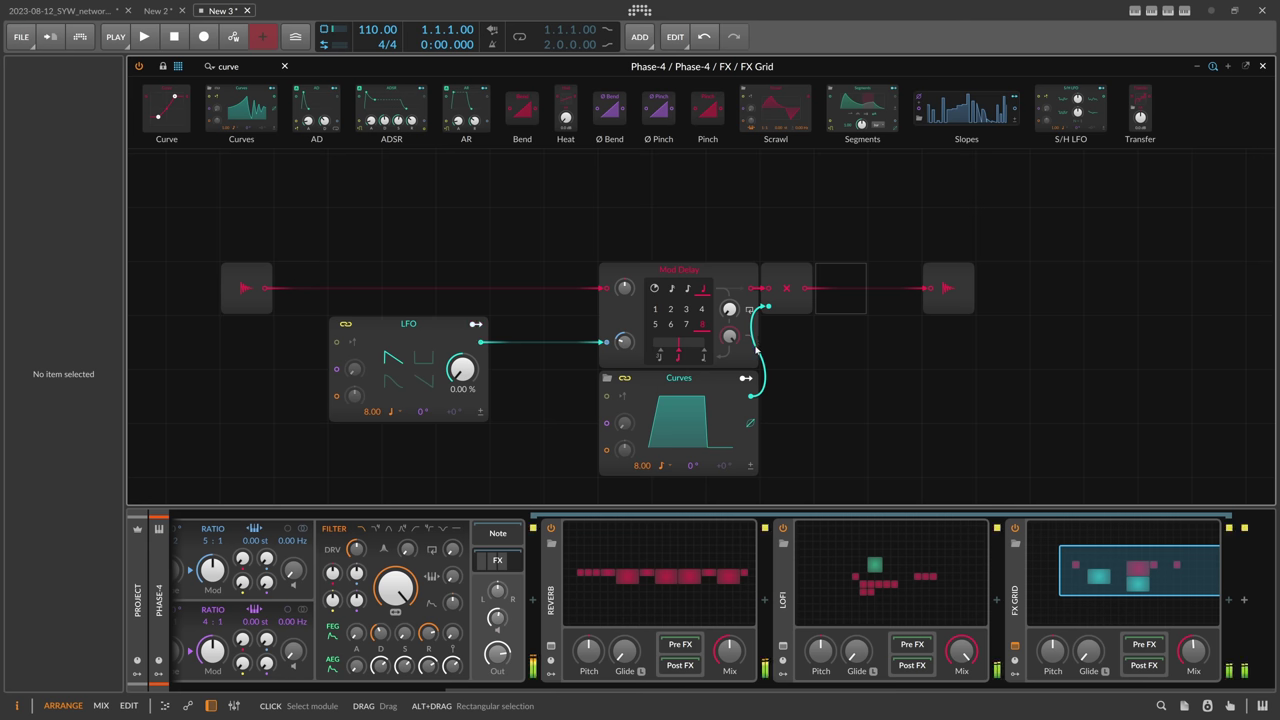
# Insert a second Mod Delay between the audio input and the existing one, making room for it by moving the LFO, and set its delay length to 8.
pyautogui.moveTo(408, 323); pyautogui.dragTo(515, 323)
pyautogui.click(209, 66)
pyautogui.write('mod')
pyautogui.moveTo(178, 107); pyautogui.dragTo(348, 259)
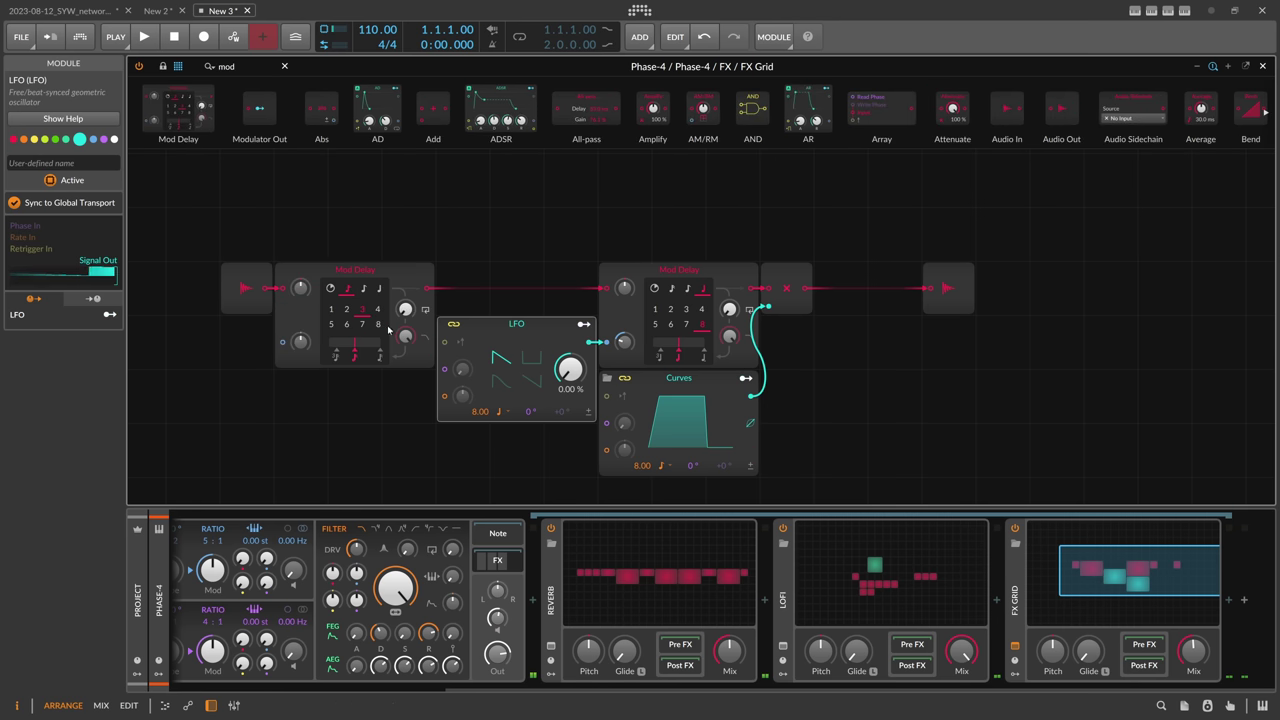
pyautogui.click(379, 325)
# Raise the first Mod Delay's feedback to about 86 % and lower the FX Grid's Mix further.
pyautogui.moveTo(405, 309); pyautogui.dragTo(405, 225)
pyautogui.moveTo(405, 300); pyautogui.dragTo(410, 311)
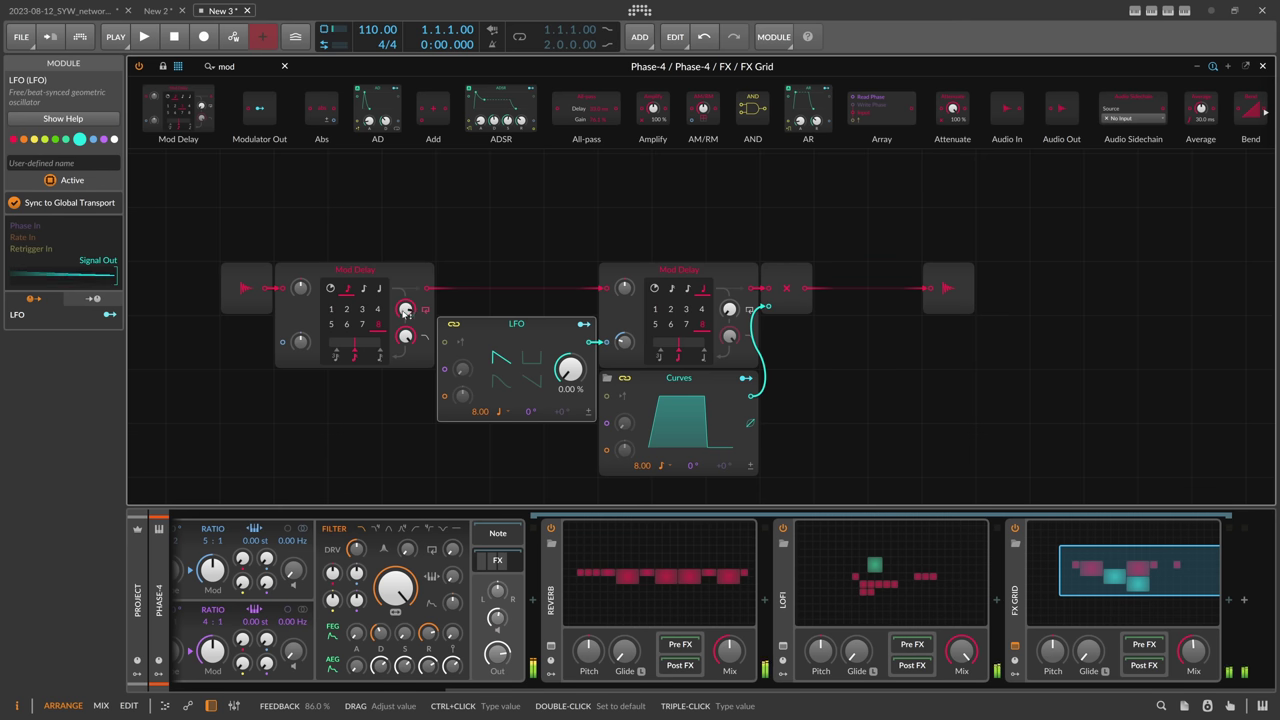
pyautogui.moveTo(406, 310); pyautogui.dragTo(406, 310)
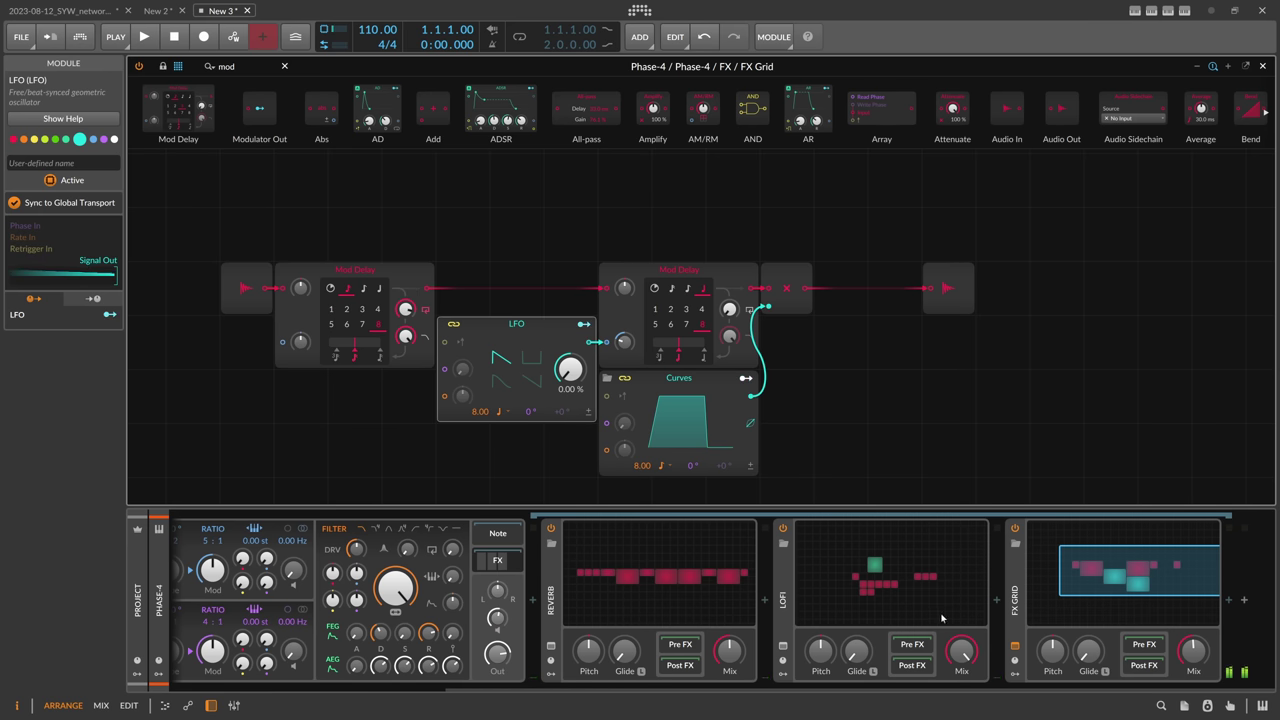
pyautogui.moveTo(1193, 651); pyautogui.dragTo(1193, 653)
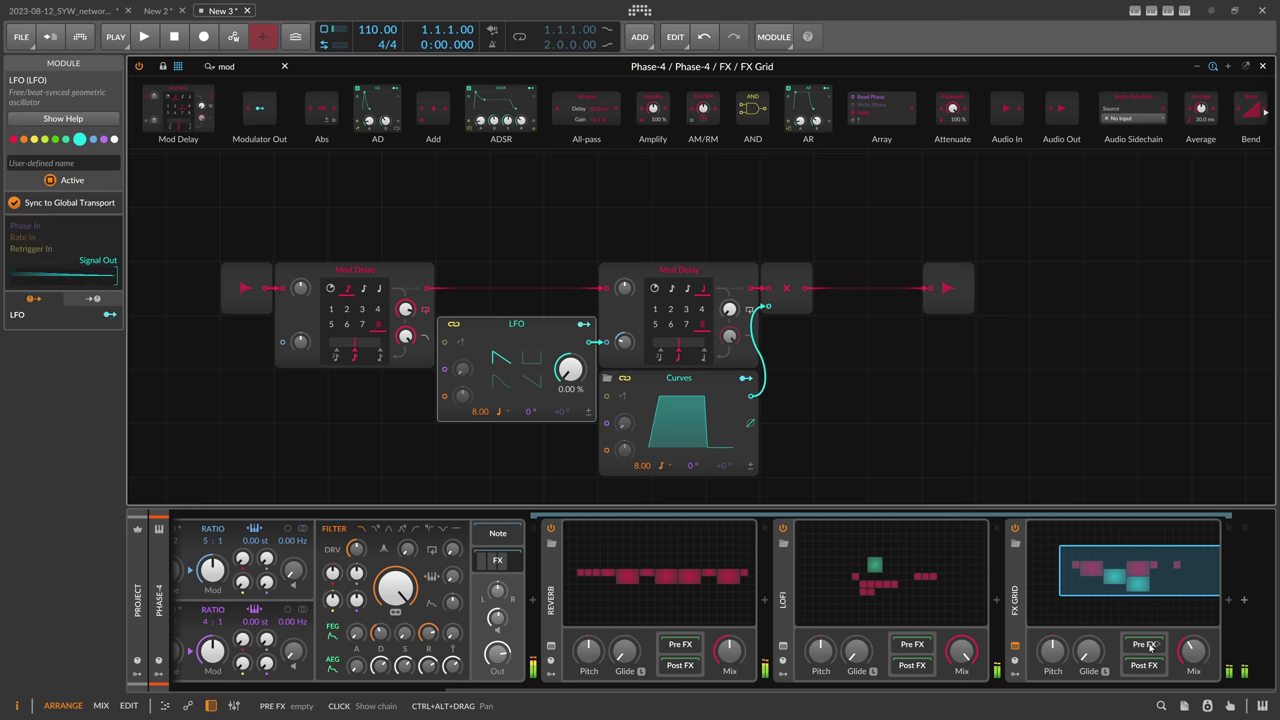
# Insert a Low-pass module between the audio input and the first Mod Delay with a cutoff of 9.52 kHz.
pyautogui.click(242, 277)
pyautogui.moveTo(241, 276); pyautogui.dragTo(188, 275)
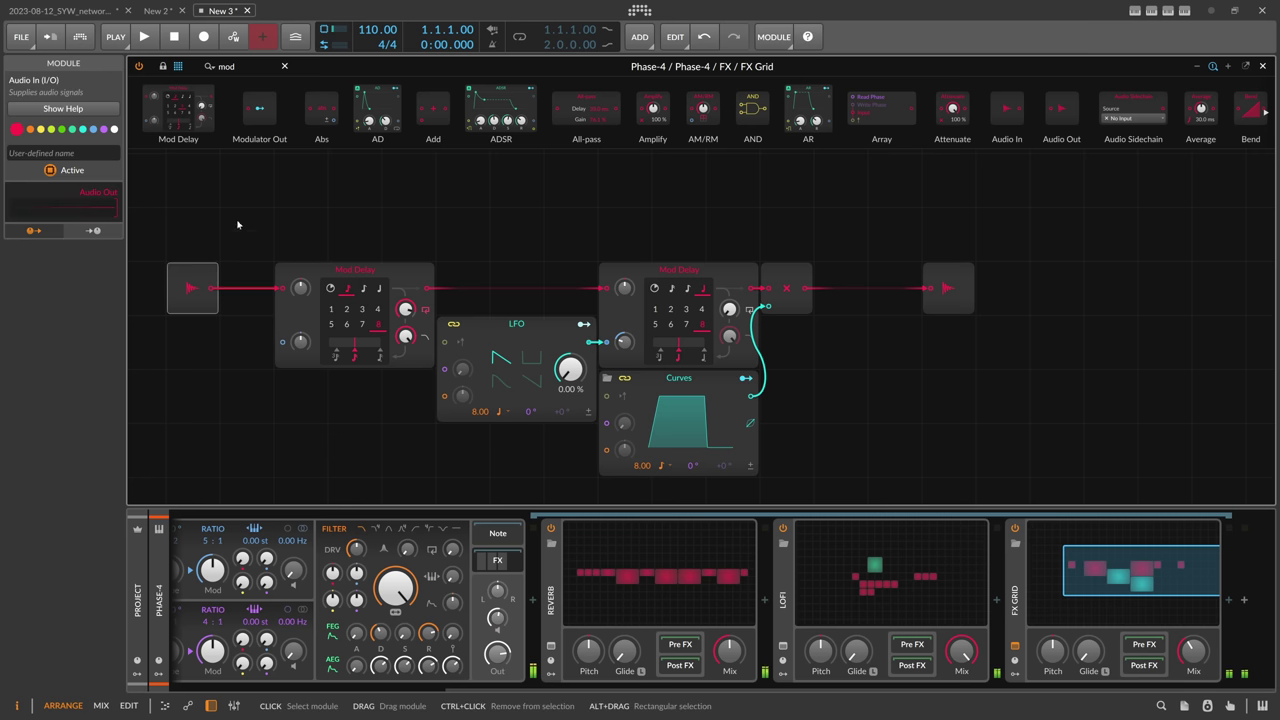
pyautogui.moveTo(239, 67); pyautogui.dragTo(150, 69)
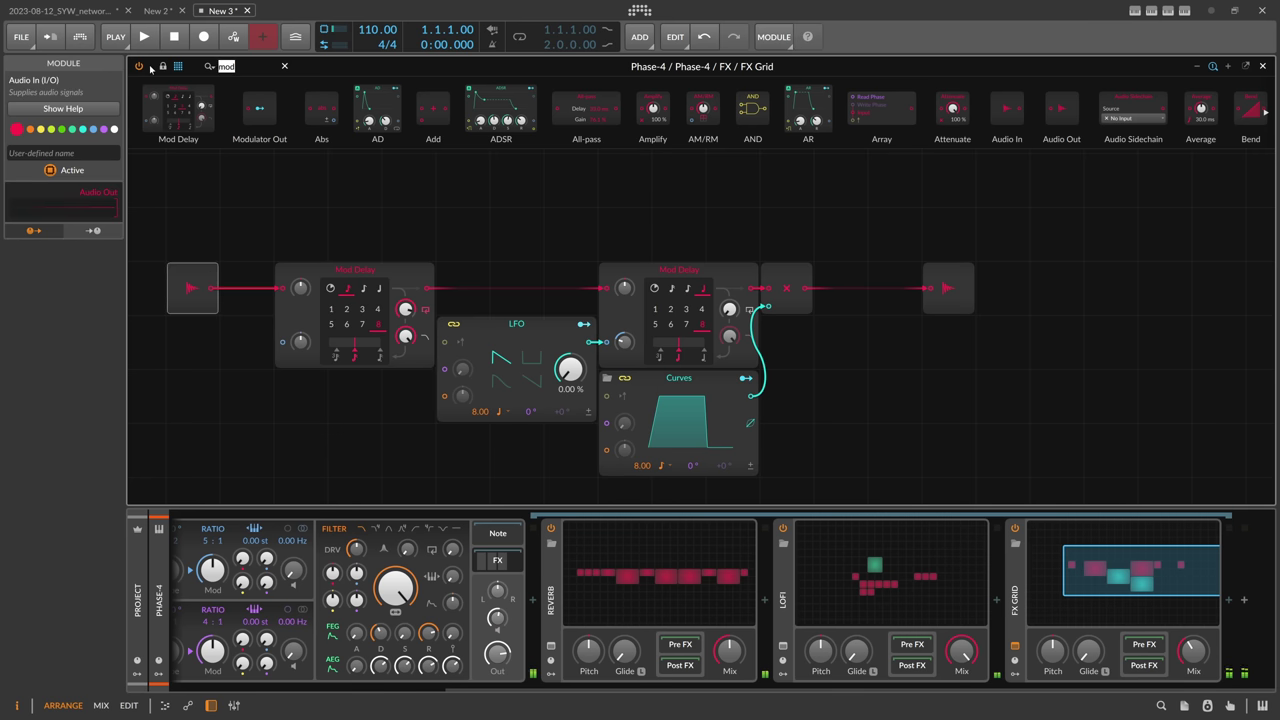
pyautogui.write('low')
pyautogui.moveTo(337, 125); pyautogui.dragTo(280, 280)
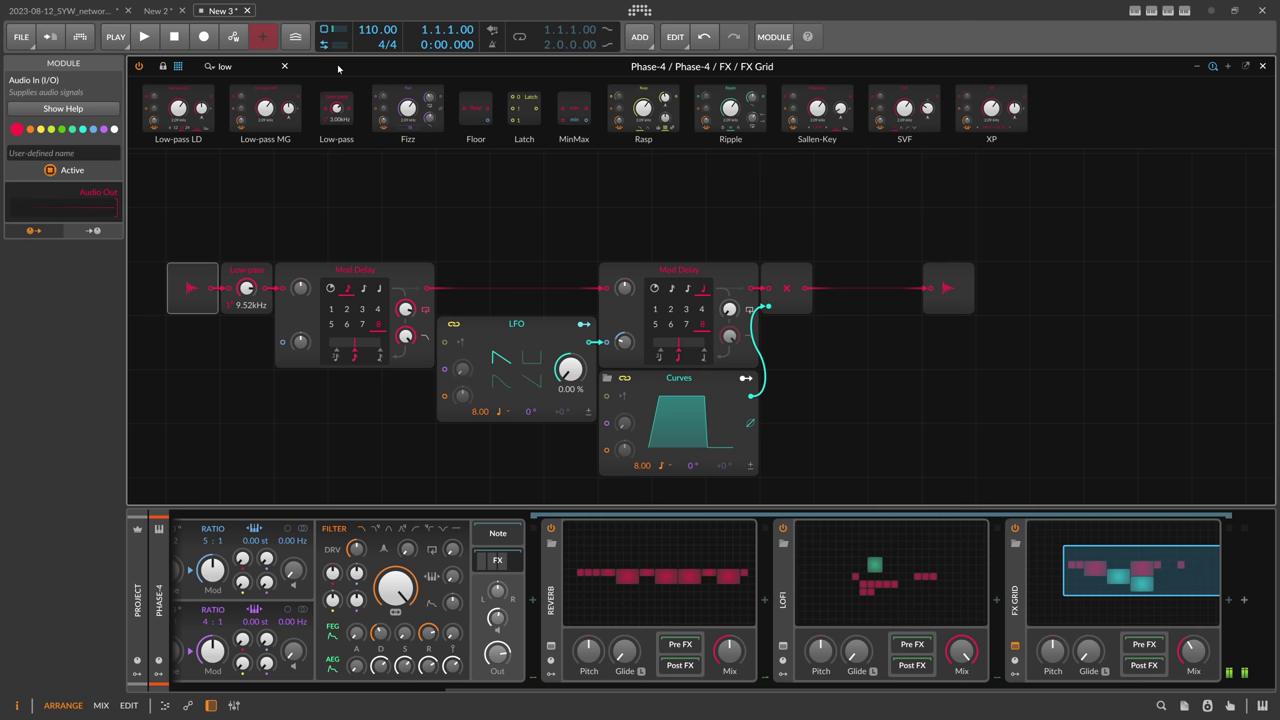
# Place a 123 Hz High-pass and the Low-pass, set to 15.1 kHz, after the Multiply, and move the audio input beside the first Mod Delay.
pyautogui.moveTo(247, 66); pyautogui.dragTo(892, 301)
pyautogui.write('high')
pyautogui.moveTo(948, 289); pyautogui.dragTo(894, 297)
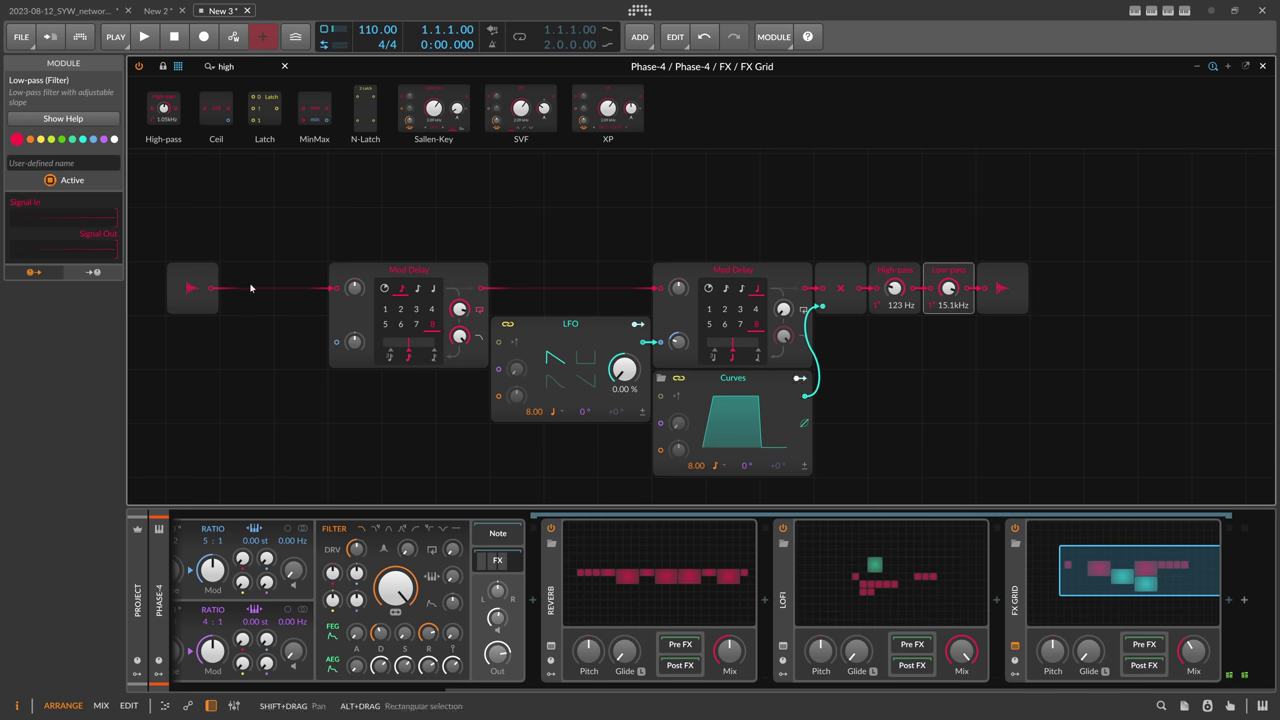
pyautogui.moveTo(181, 288); pyautogui.dragTo(276, 288)
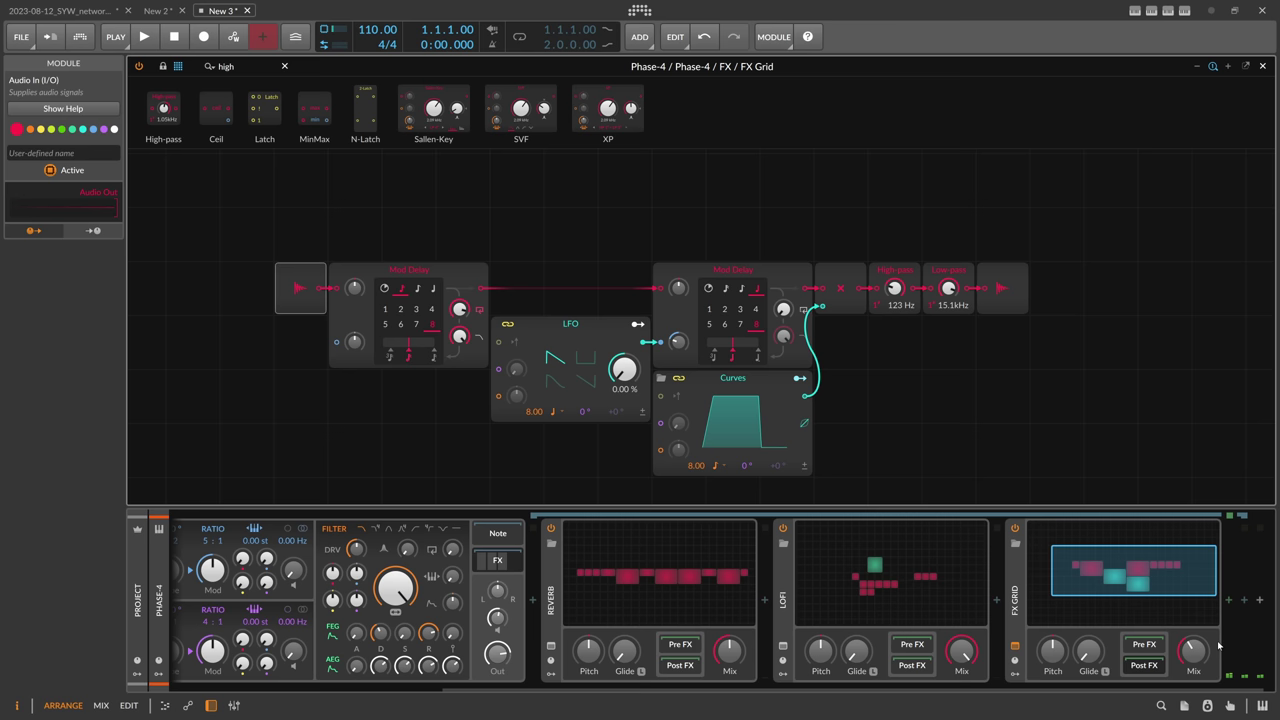
# Try a Convolution reverb at the end of the effect chain, directly after the FX Grid.
pyautogui.click(1230, 612)
pyautogui.write('curve')
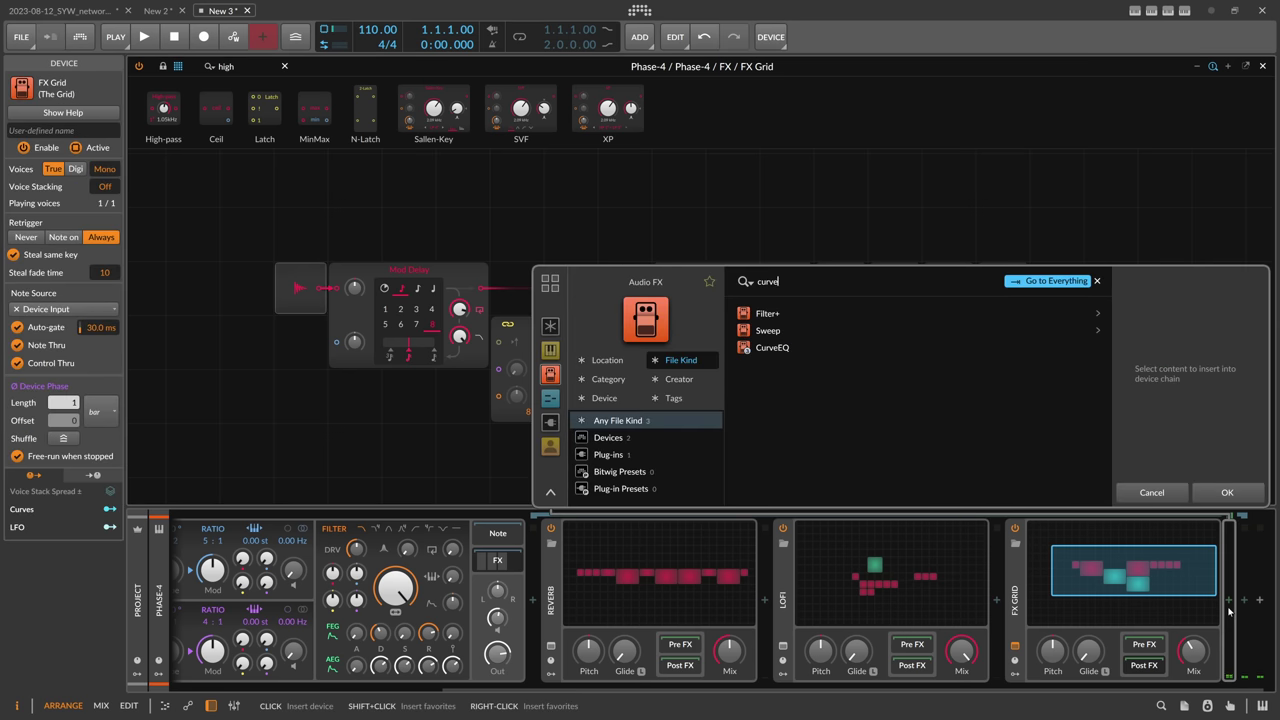
pyautogui.press('BackSpace')
pyautogui.press('BackSpace')
pyautogui.press('BackSpace')
pyautogui.press('BackSpace')
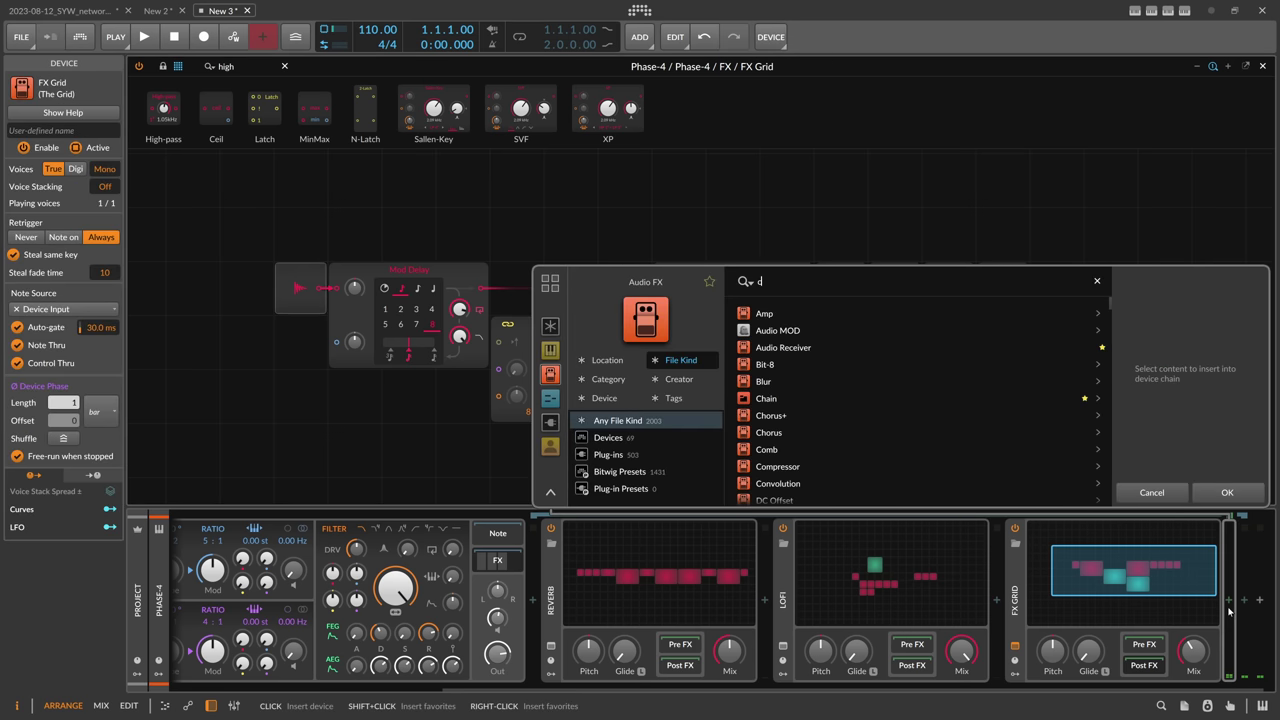
pyautogui.write('onv')
pyautogui.press('Return')
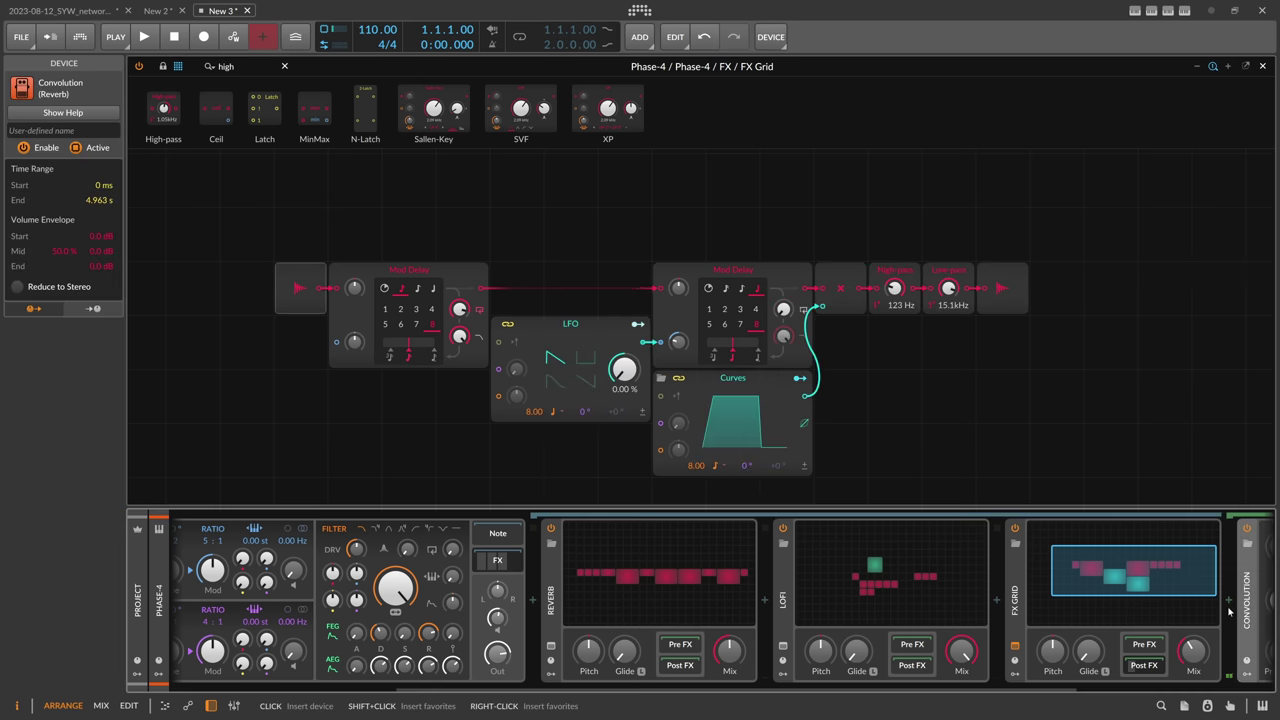
pyautogui.hscroll(3, 1088, 688)
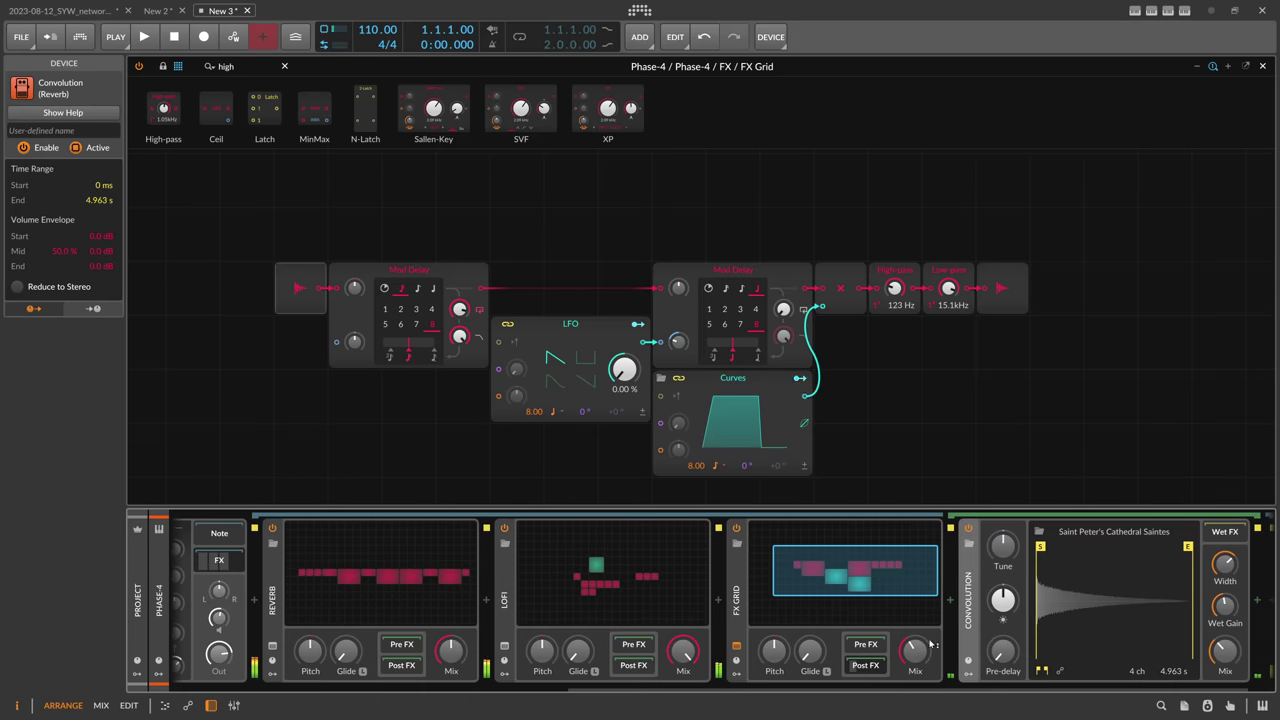
pyautogui.hscroll(-3, 704, 628)
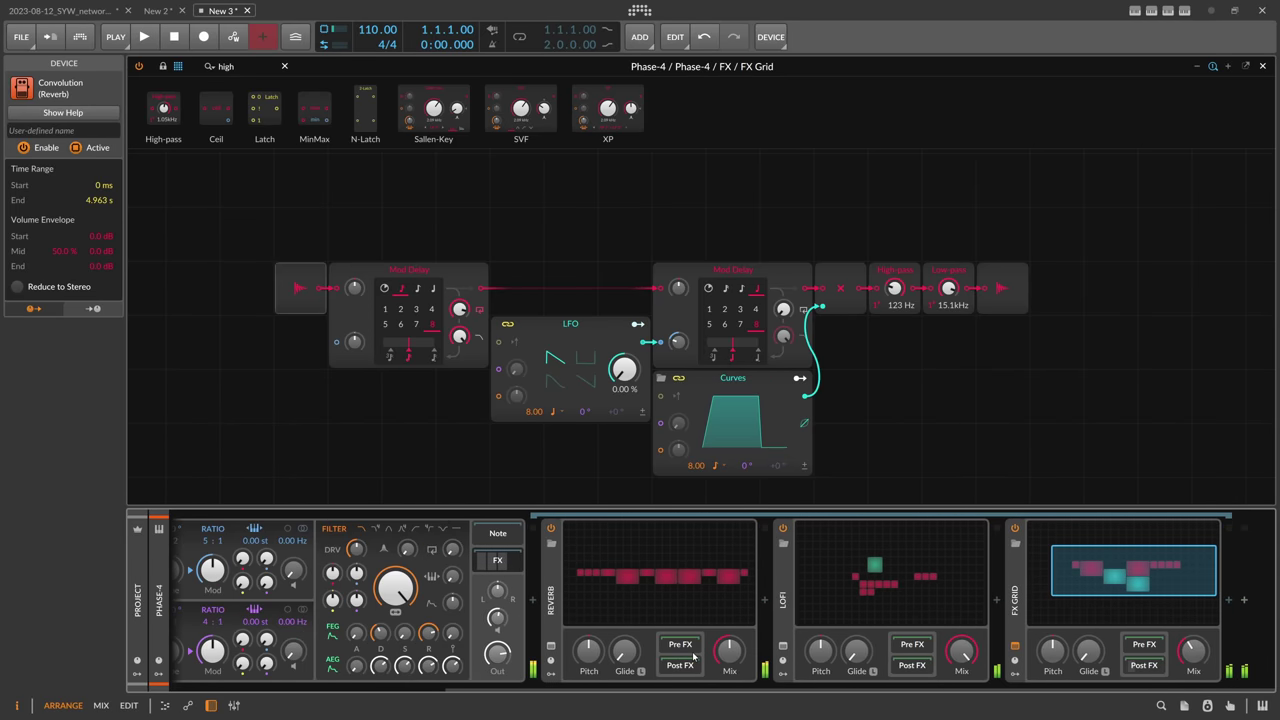
# Try a Convolution between the Reverb and Lofi grids, then remove it and bring one back after the FX Grid.
pyautogui.click(758, 600)
pyautogui.write('convo')
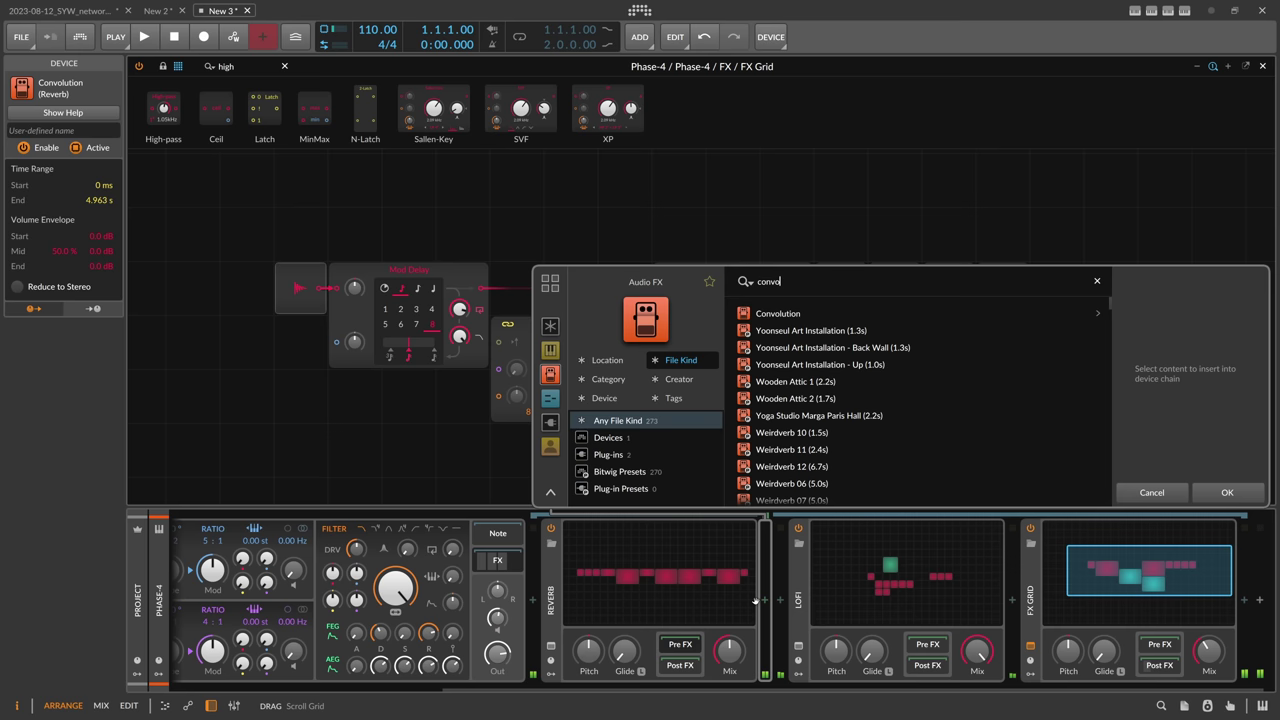
pyautogui.press('Return')
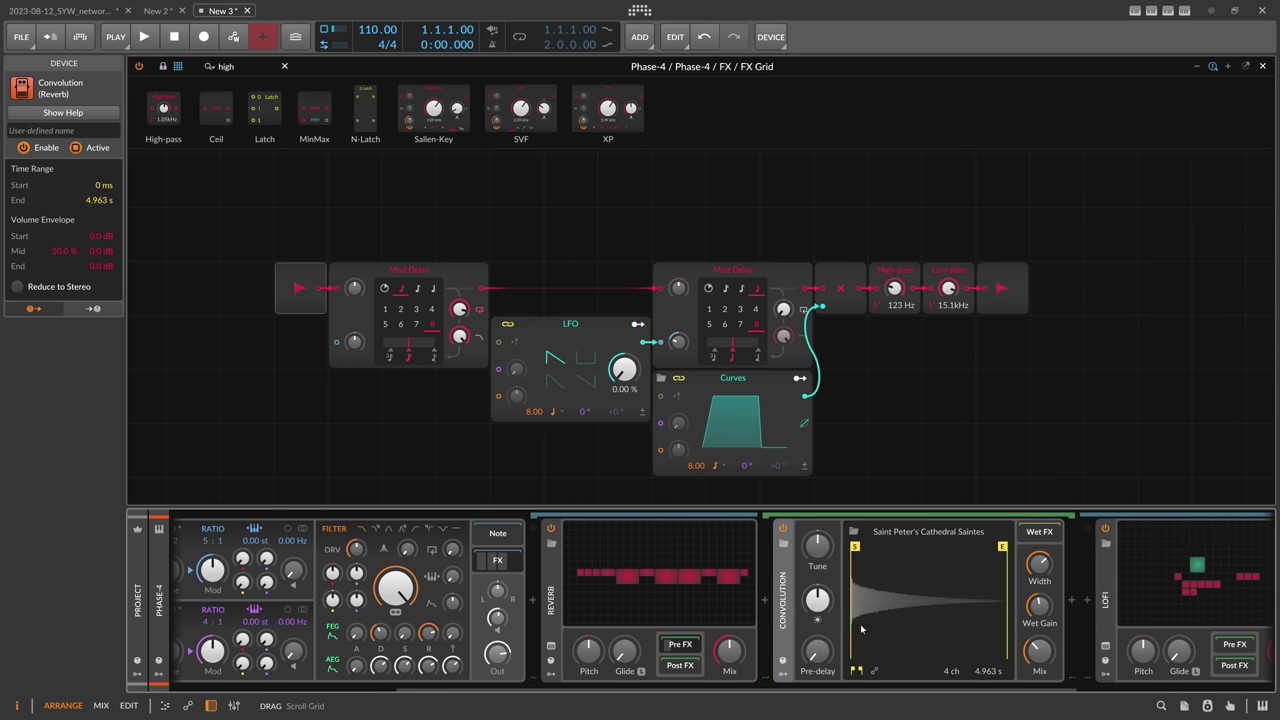
pyautogui.moveTo(1039, 605)
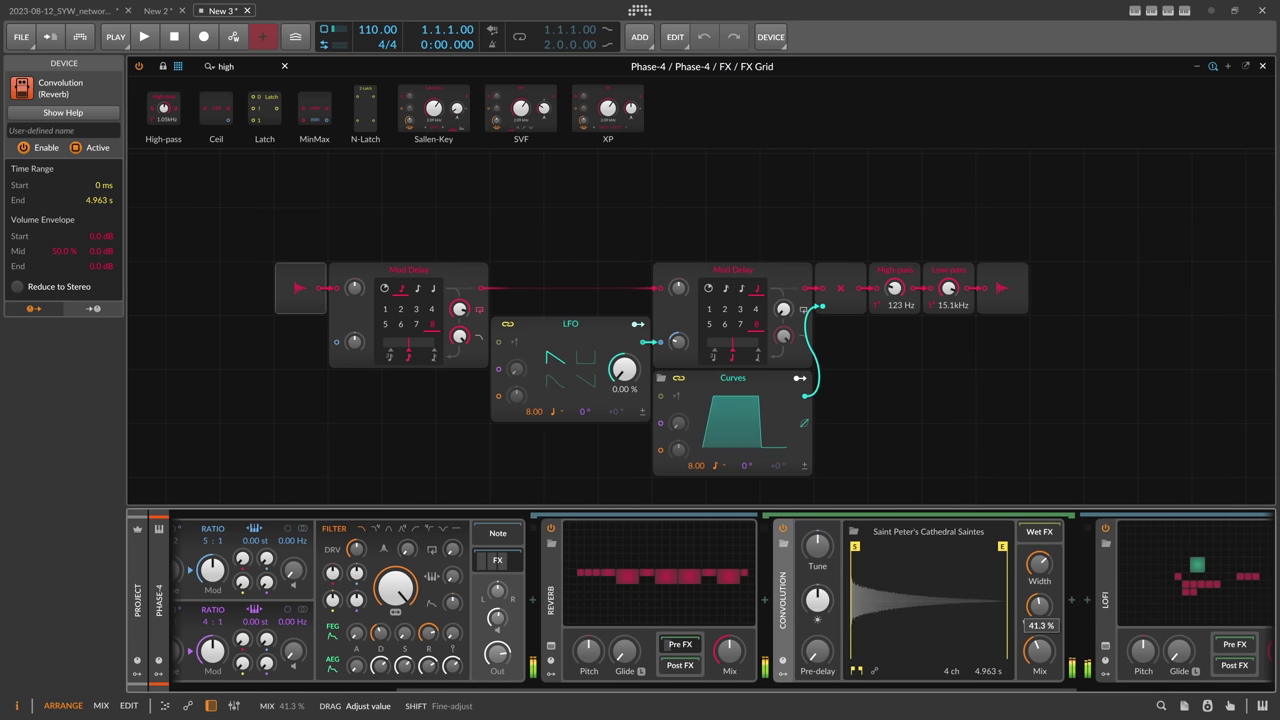
pyautogui.press('Delete')
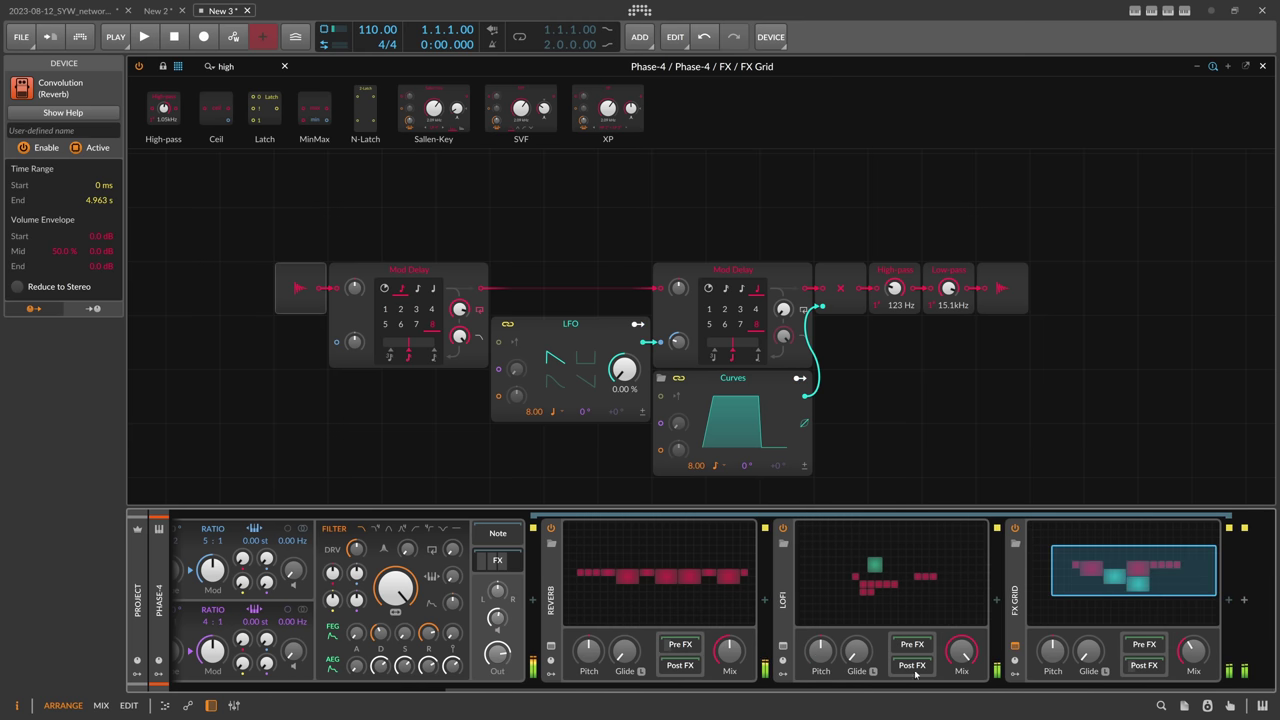
pyautogui.hotkey('ctrl', 'z')
pyautogui.moveTo(1181, 605)
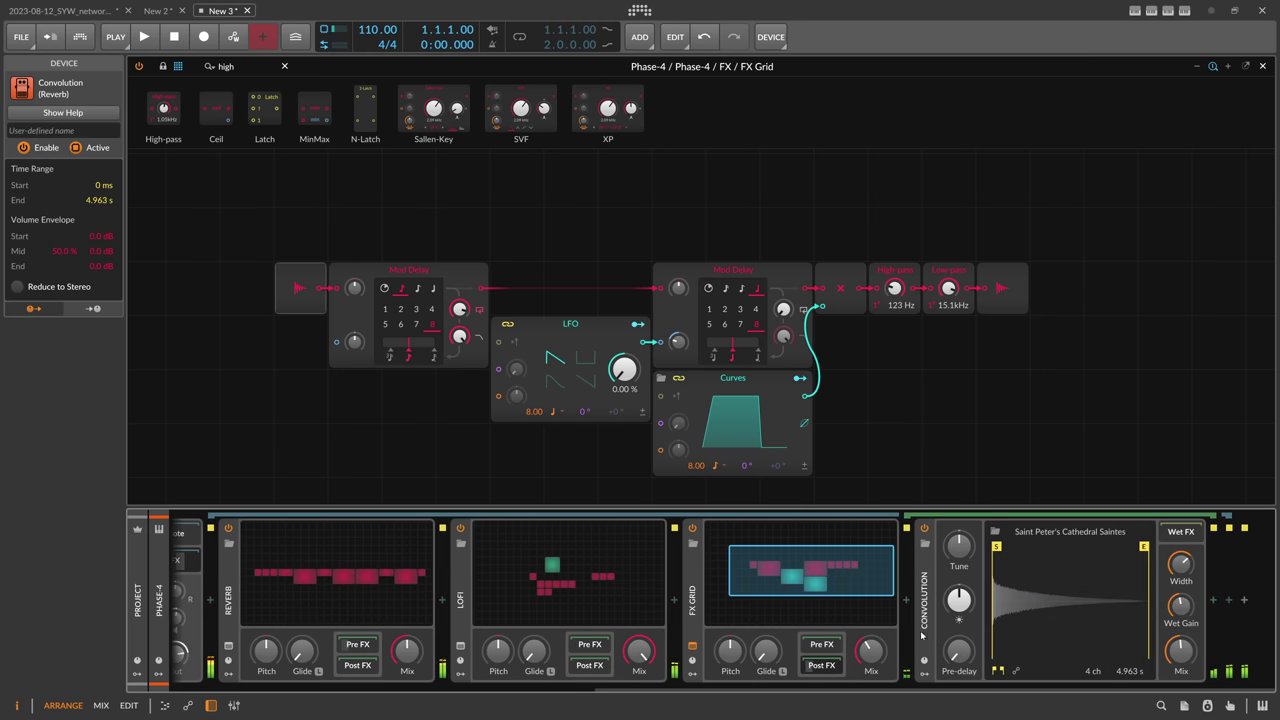
# In the Lofi grid's noise path, set the Attenuate to 82.0 %, the High-pass to 672 Hz and the Low-pass to 708 Hz.
pyautogui.click(615, 612)
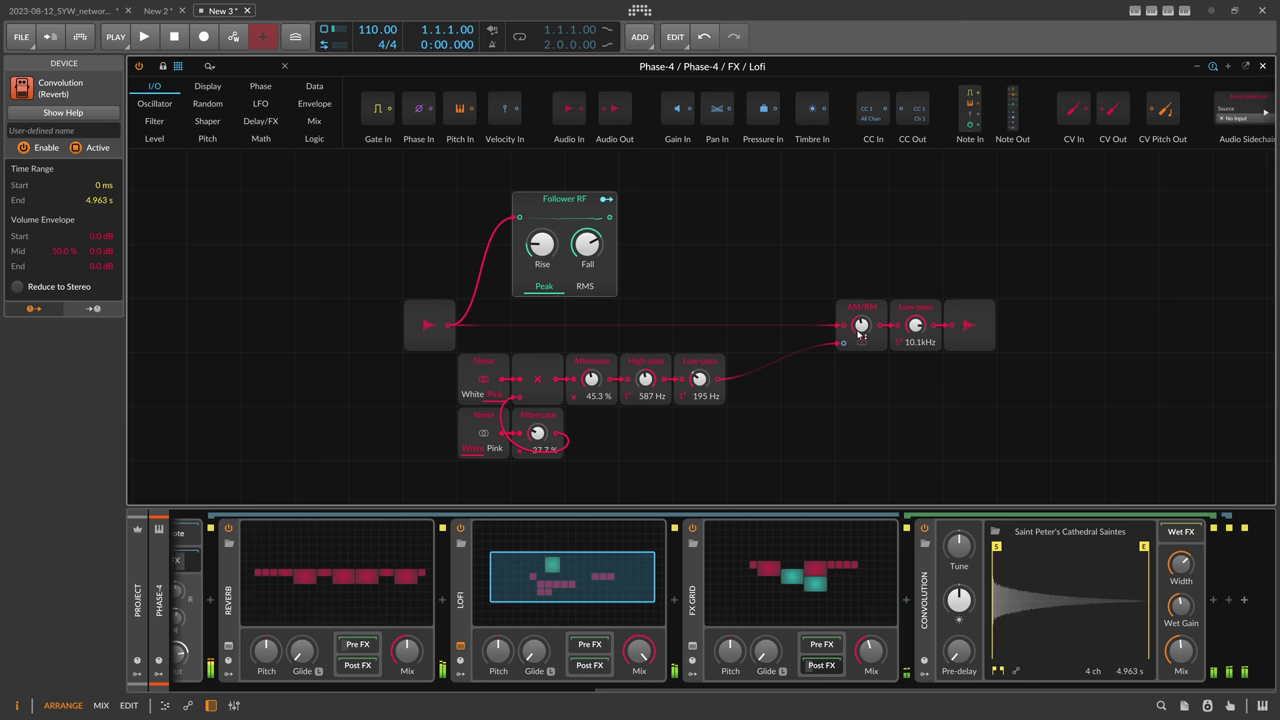
pyautogui.moveTo(592, 379); pyautogui.dragTo(592, 335)
pyautogui.moveTo(699, 379); pyautogui.dragTo(699, 345)
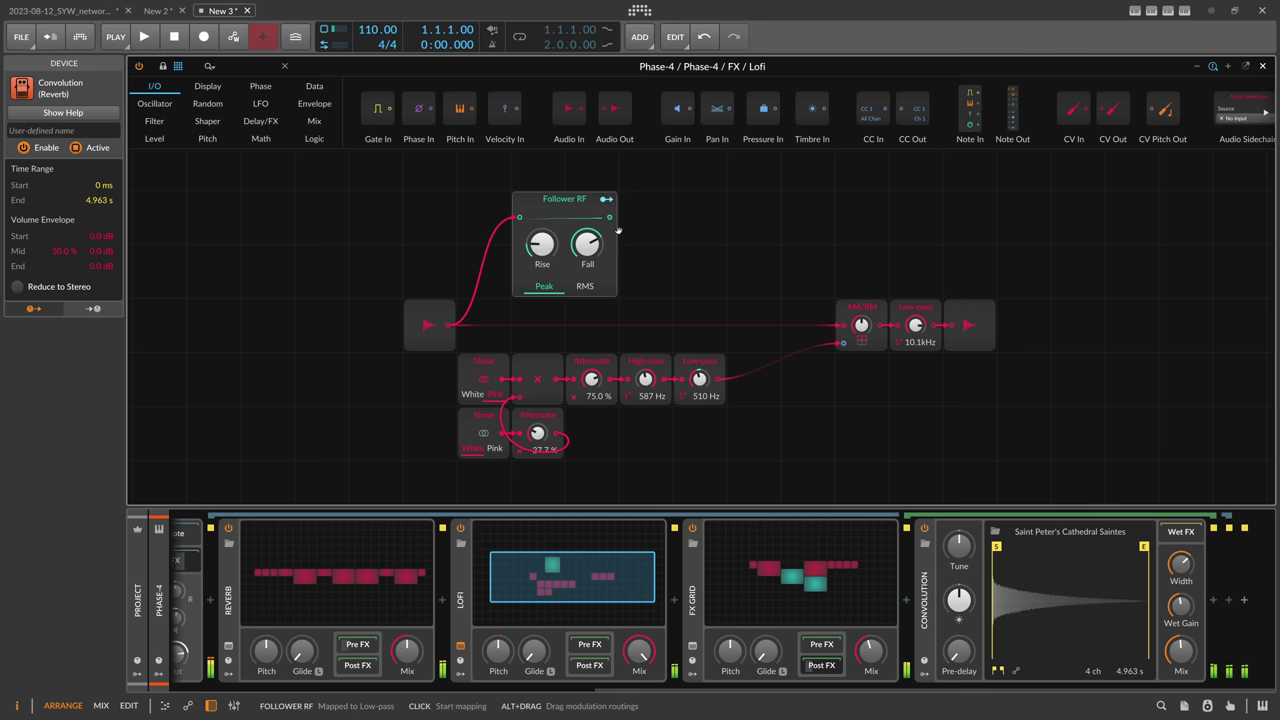
pyautogui.moveTo(592, 379); pyautogui.dragTo(699, 364)
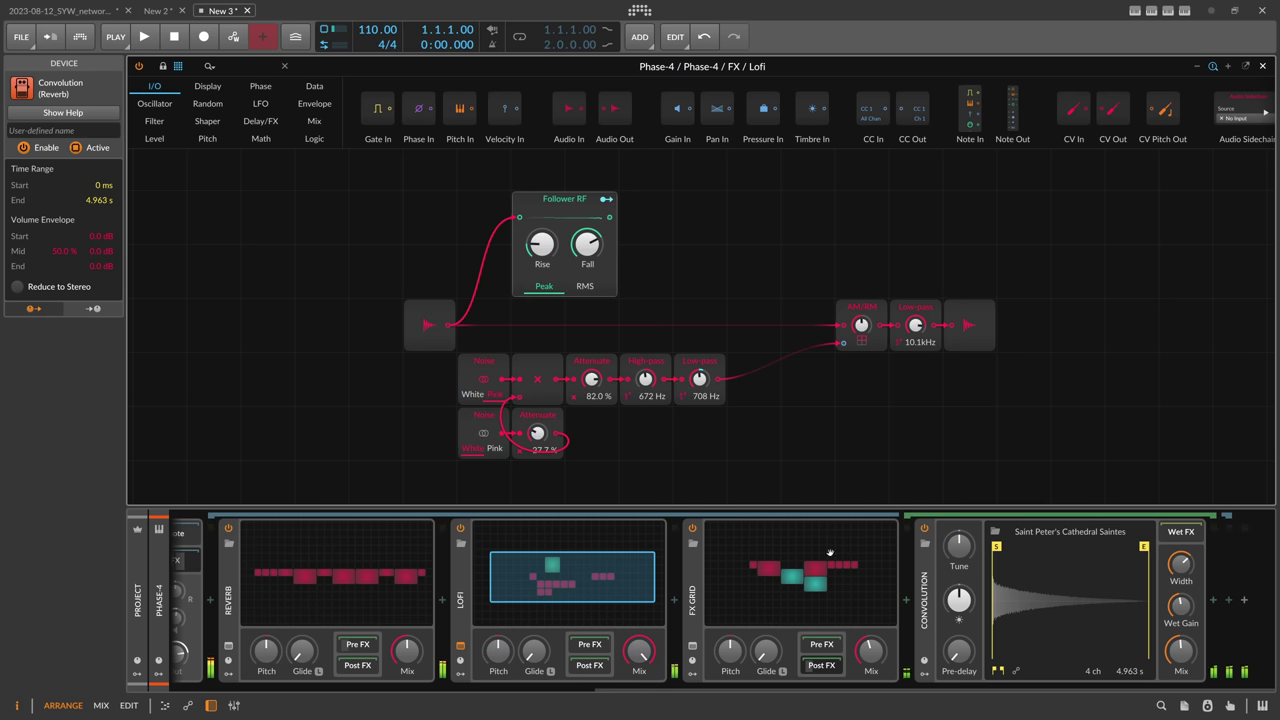
# Insert a new FX Grid at the end of the effect chain in place of the Convolution and open it for editing.
pyautogui.click(821, 666)
pyautogui.click(1228, 601)
pyautogui.write('fx g')
pyautogui.press('Down')
pyautogui.press('Return')
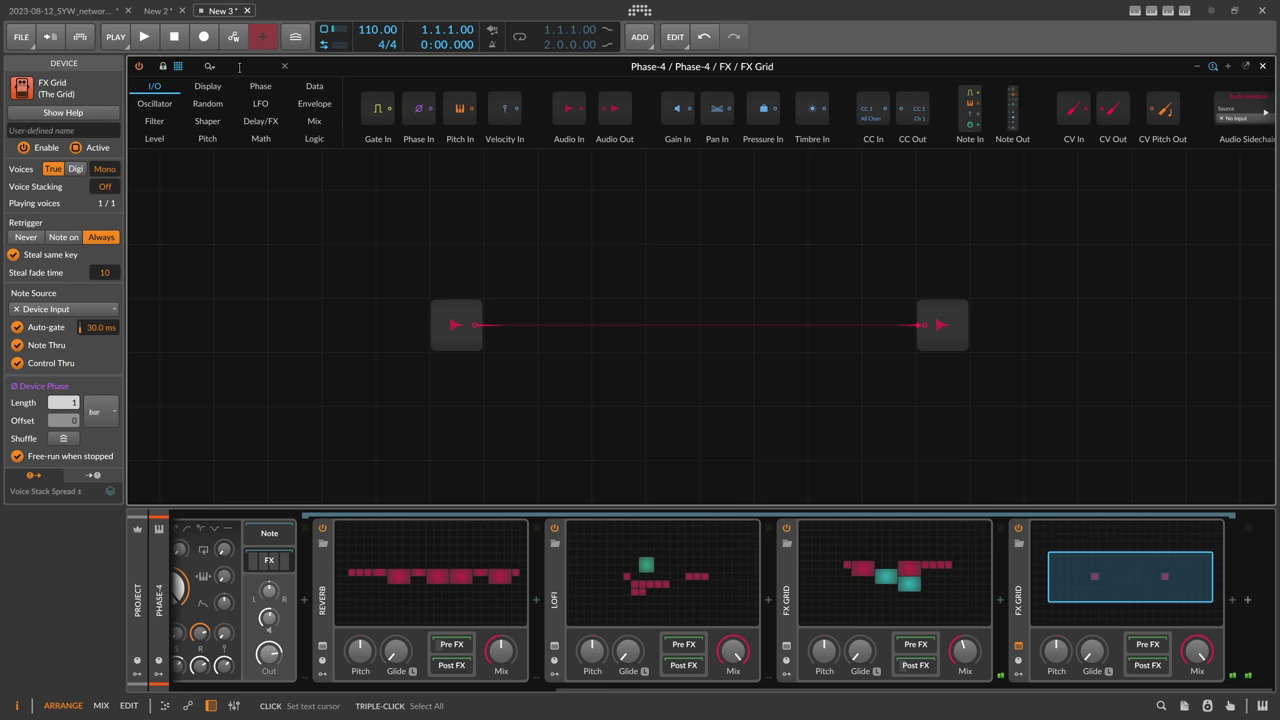
# Place a Delay module directly after the new grid's audio input with its time at 0.01 ms.
pyautogui.click(238, 66)
pyautogui.write('del')
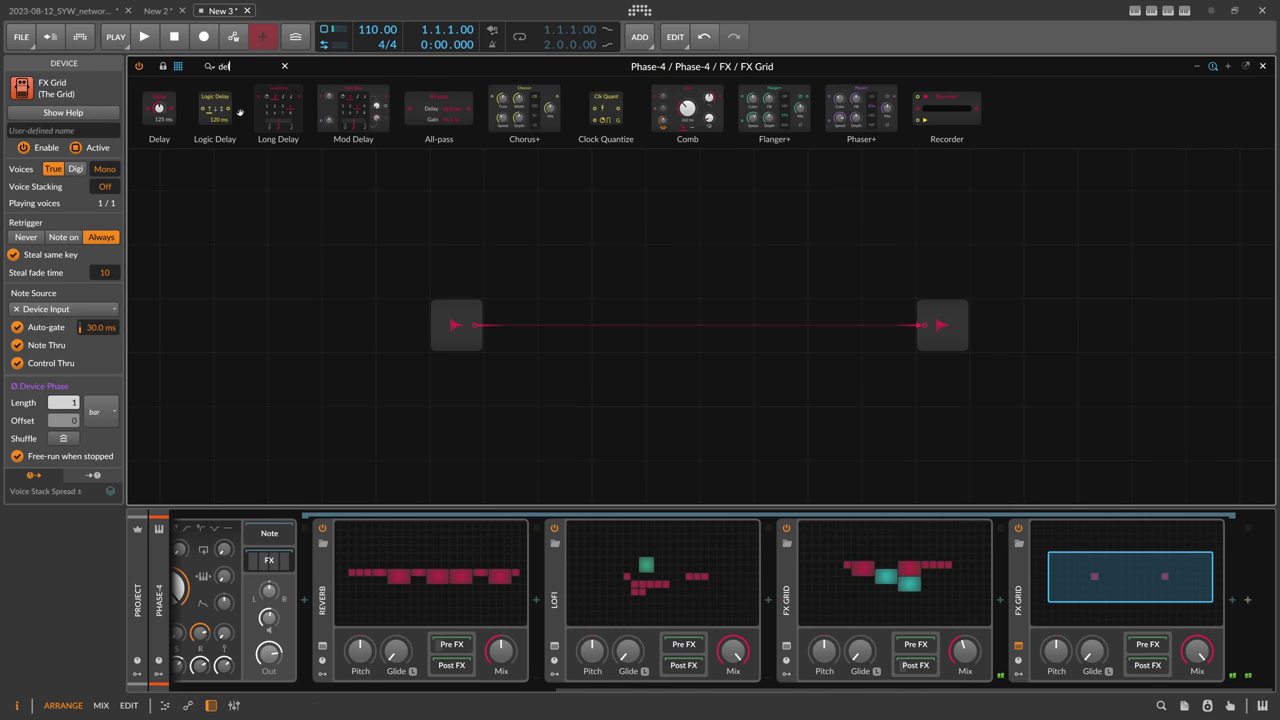
pyautogui.moveTo(159, 108); pyautogui.dragTo(511, 325)
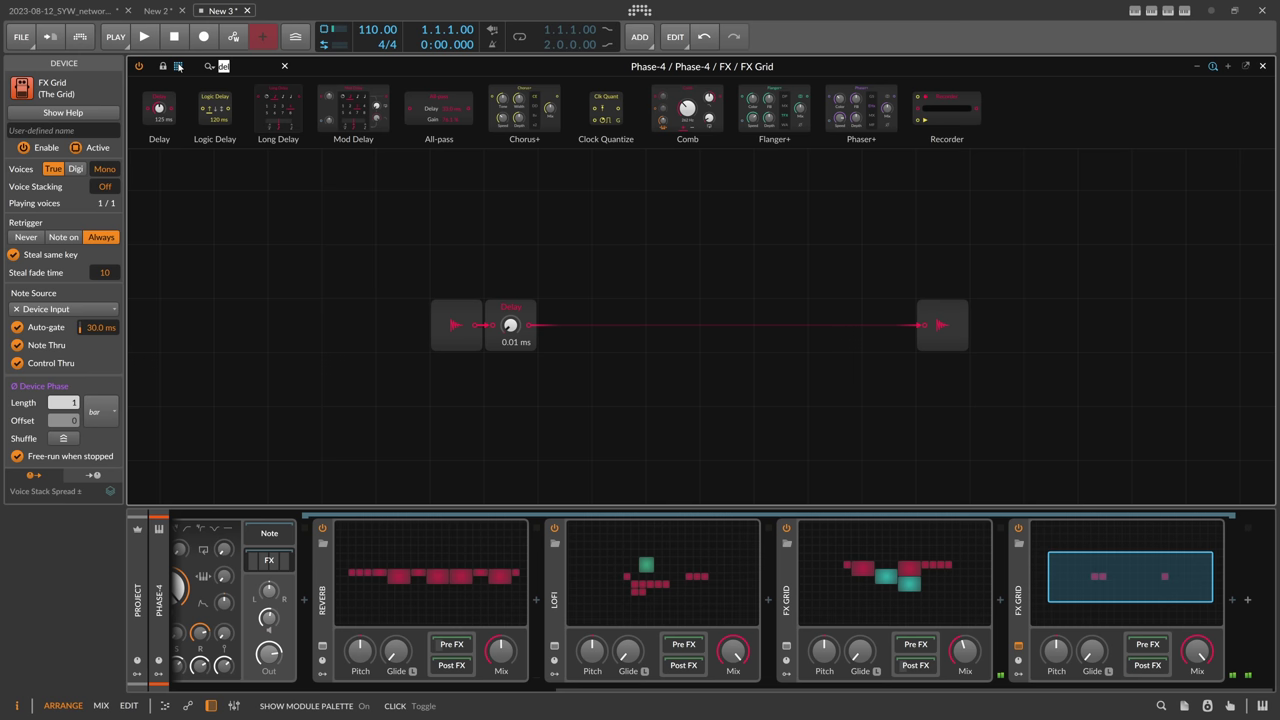
# Place an S/H LFO above the Delay, with its rate unit set to Hz and smoothing at 100 %.
pyautogui.write('lfo')
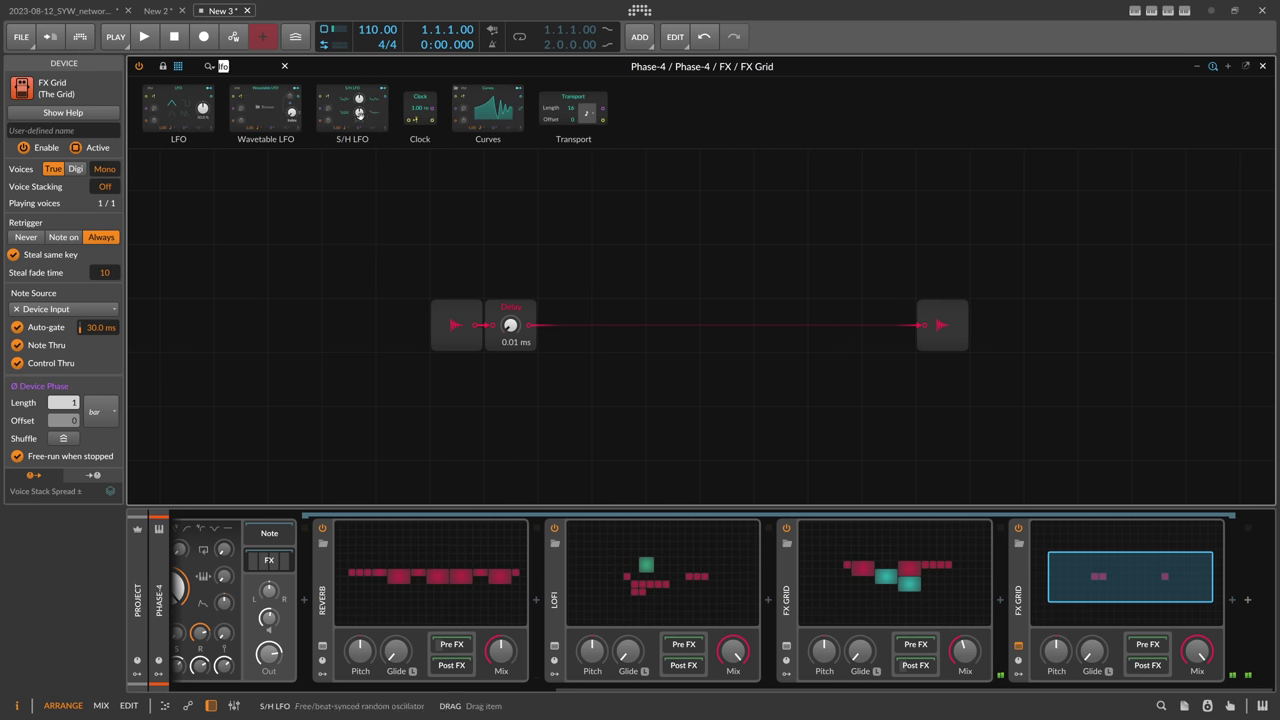
pyautogui.moveTo(352, 110); pyautogui.dragTo(505, 245)
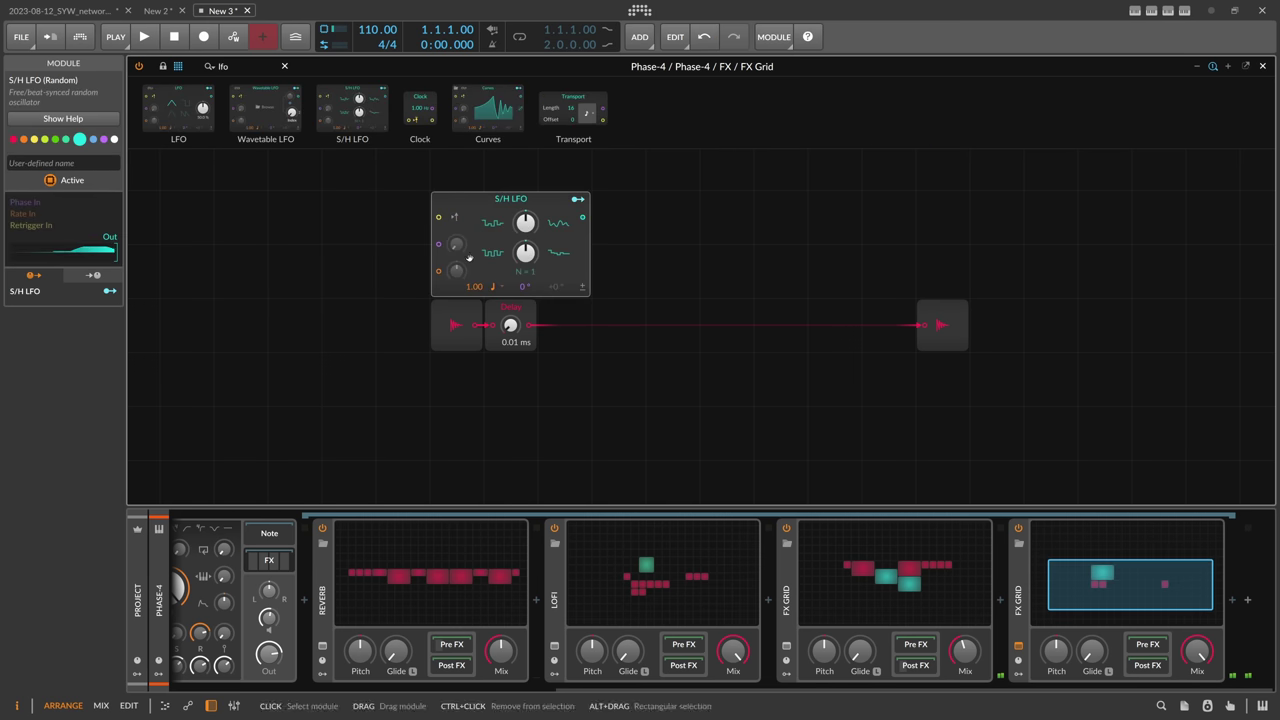
pyautogui.click(492, 286)
pyautogui.click(510, 303)
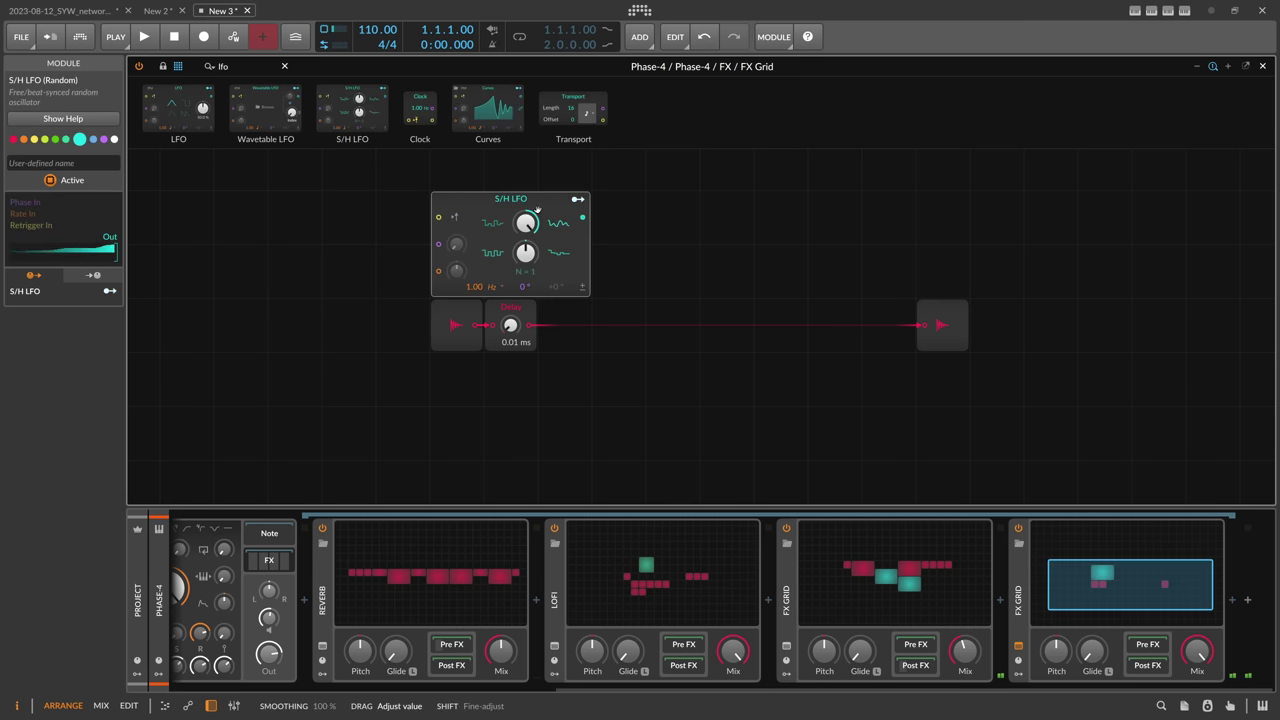
# Set the S/H LFO's rate to 7.00 Hz and let it modulate the Delay time by 0.115.
pyautogui.moveTo(580, 217); pyautogui.dragTo(474, 290)
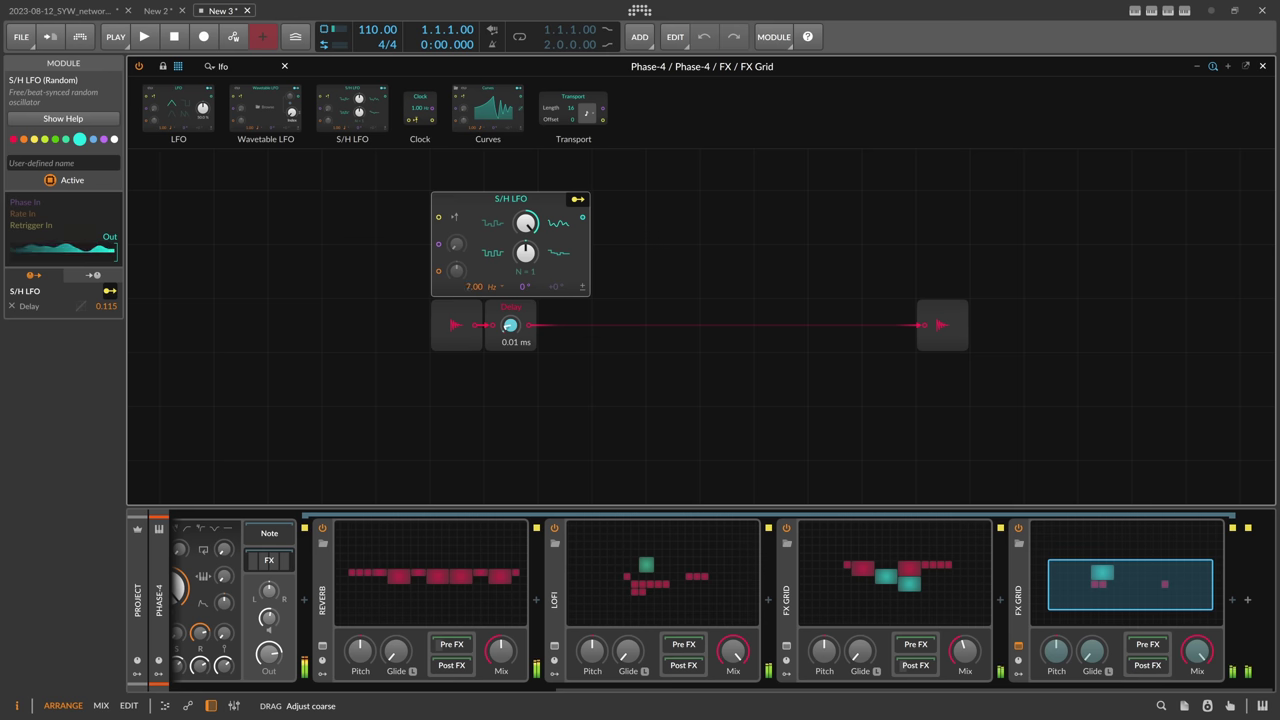
pyautogui.click(578, 199)
pyautogui.moveTo(513, 325); pyautogui.dragTo(512, 322)
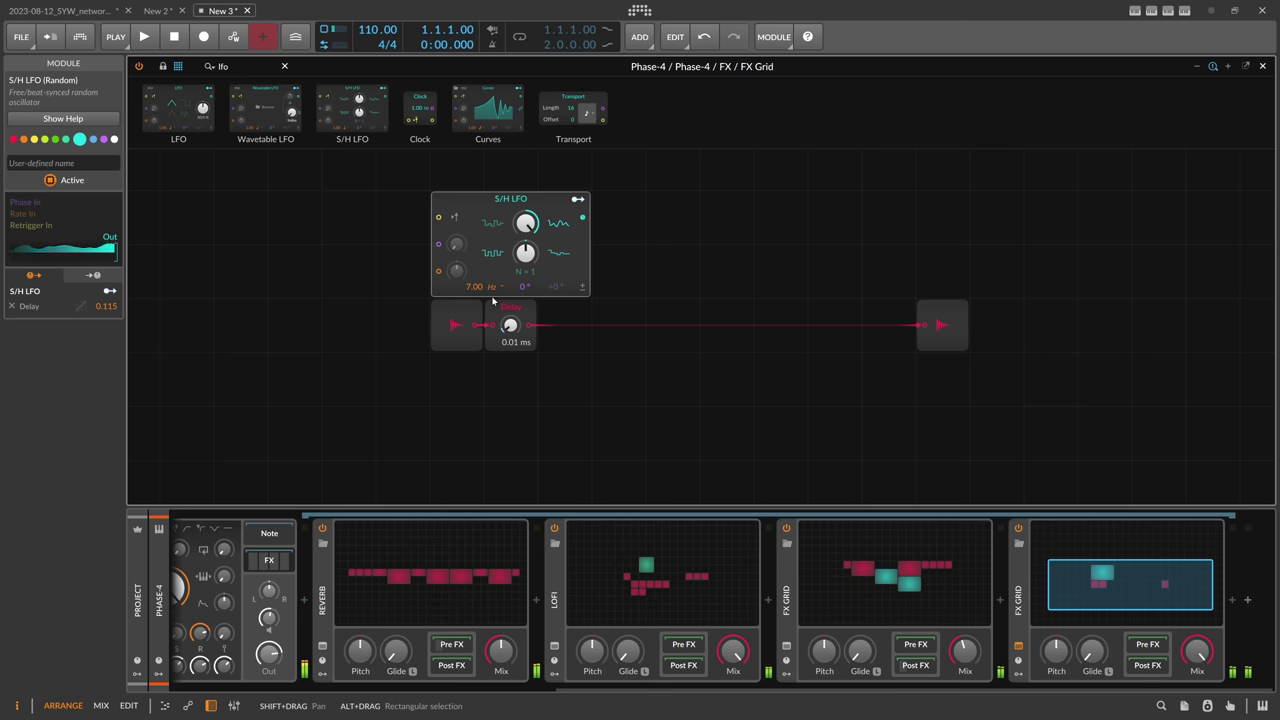
pyautogui.click(285, 66)
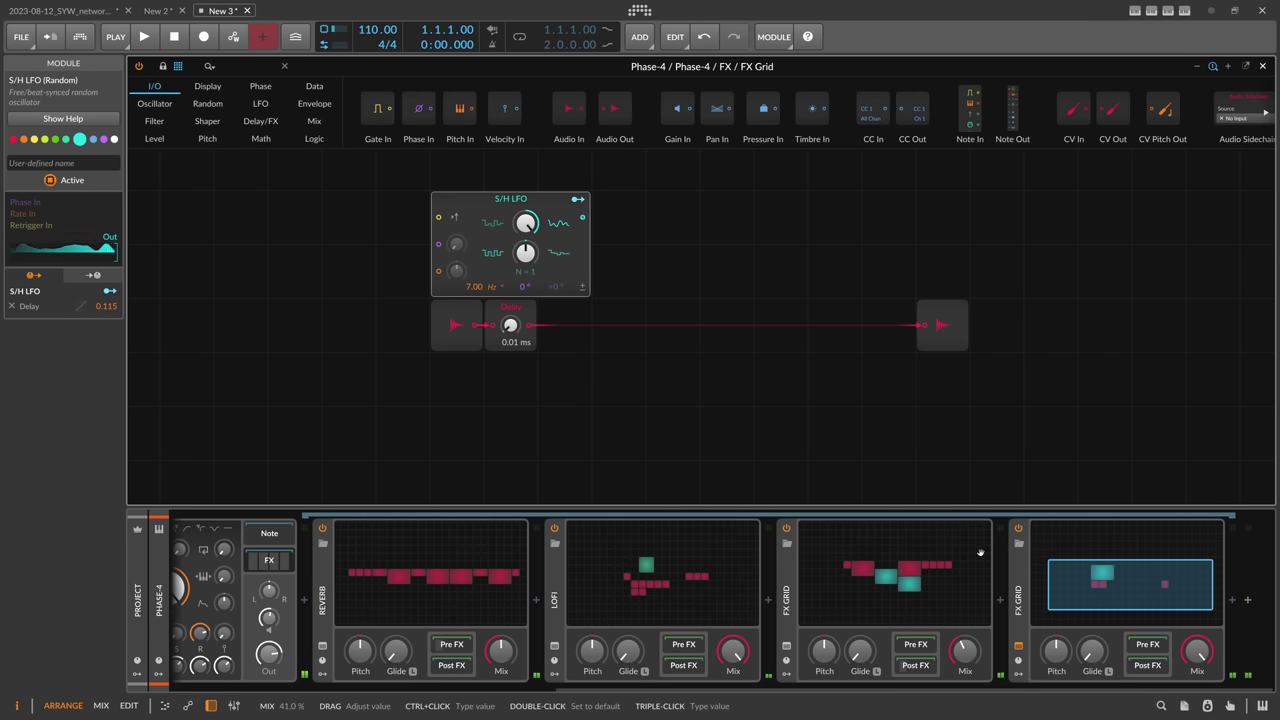
pyautogui.click(996, 325)
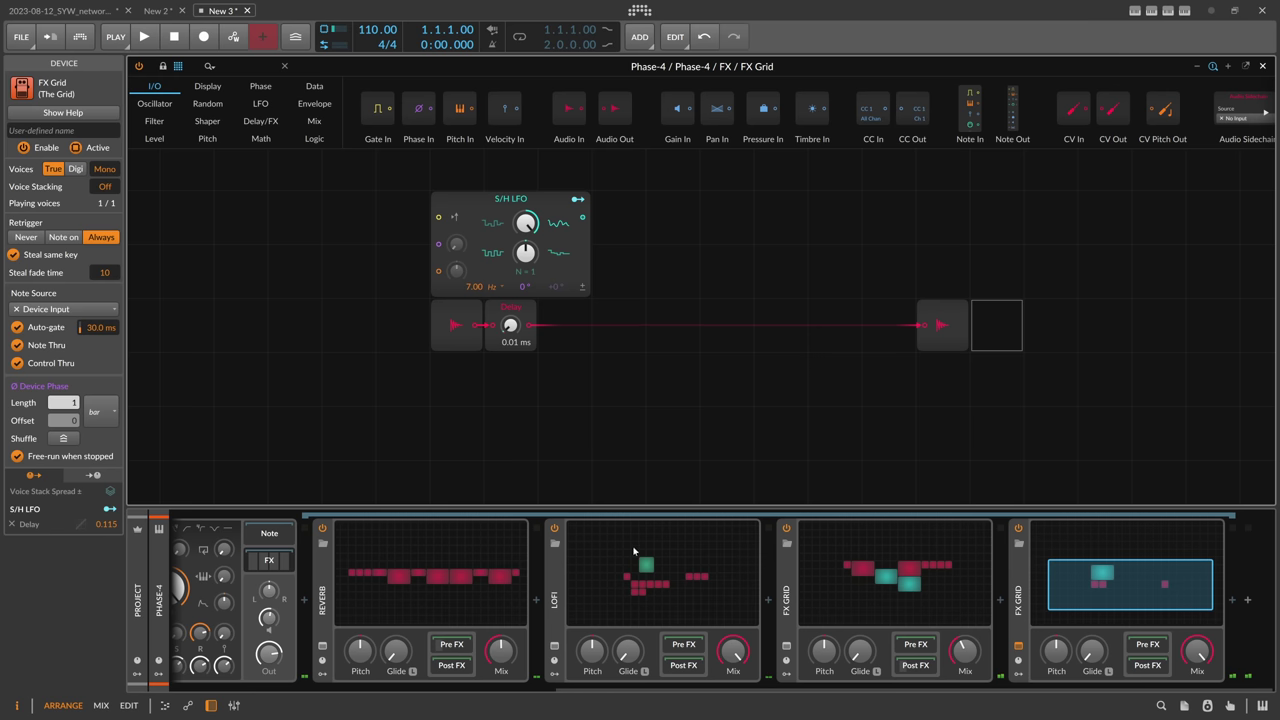
# Rename the FX Grid that follows Lofi as Slowmo.
pyautogui.click(786, 572)
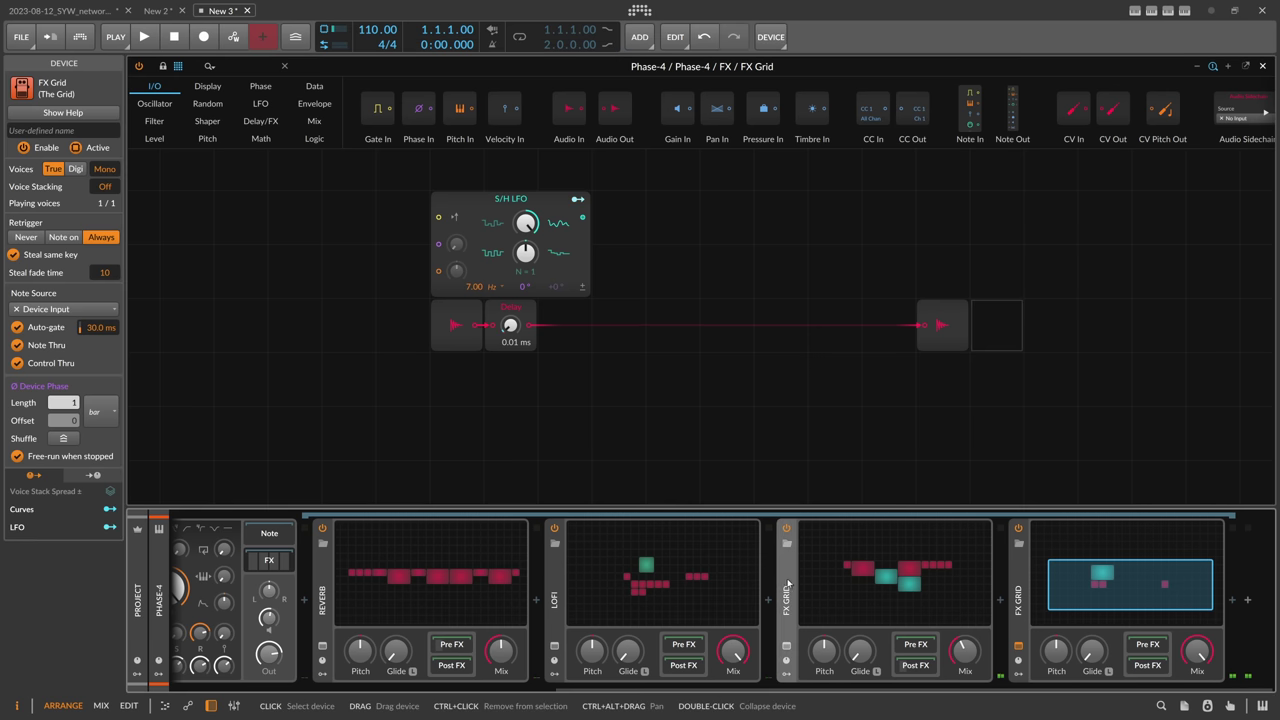
pyautogui.click(68, 131)
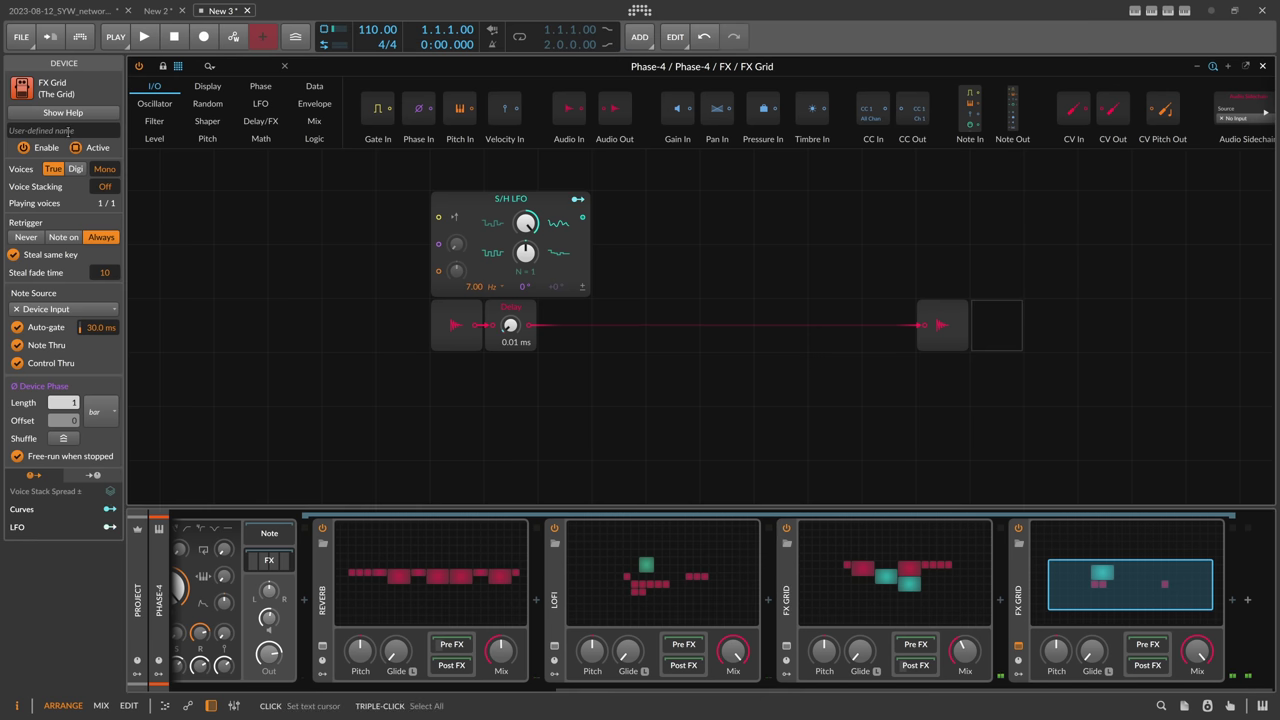
pyautogui.write('Slowmo')
# Rename the last FX Grid in the chain as Pitchwobble.
pyautogui.click(1019, 596)
pyautogui.click(54, 130)
pyautogui.click(52, 129)
pyautogui.write('Pitchwo')
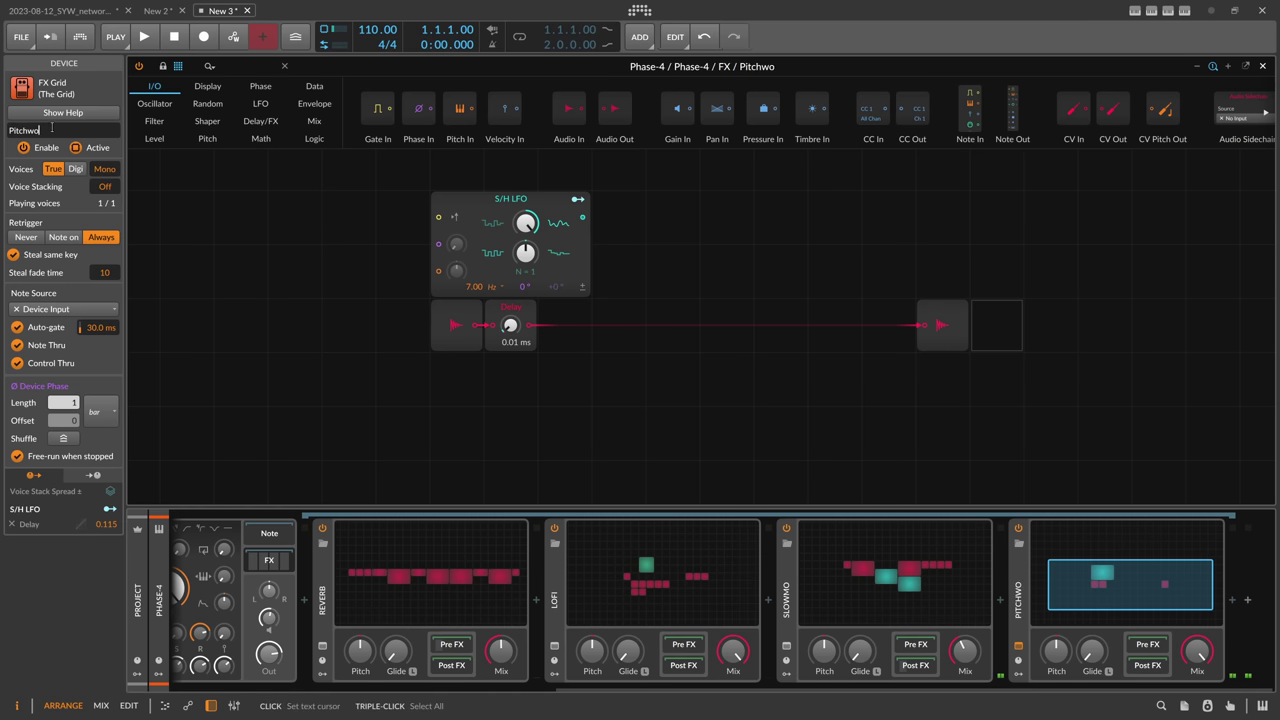
pyautogui.write('bble')
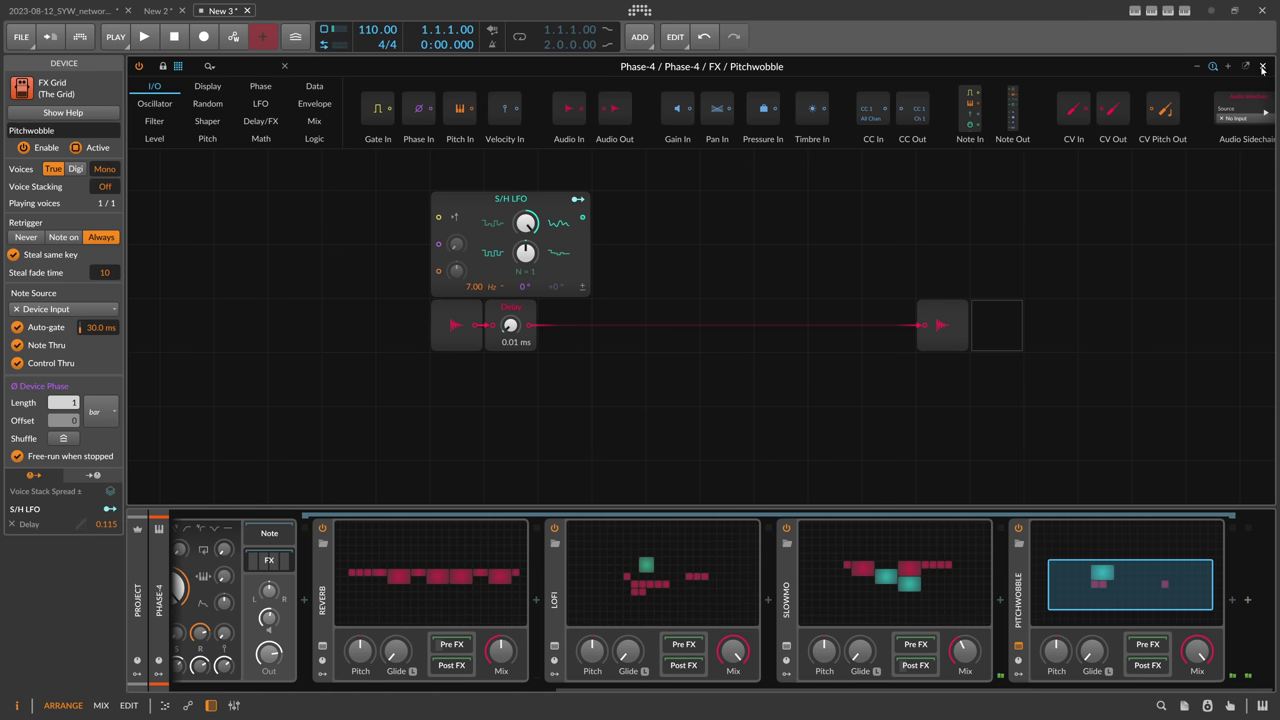
# Close the grid editor and delete the Audio 2 track.
pyautogui.click(1262, 66)
pyautogui.click(185, 126)
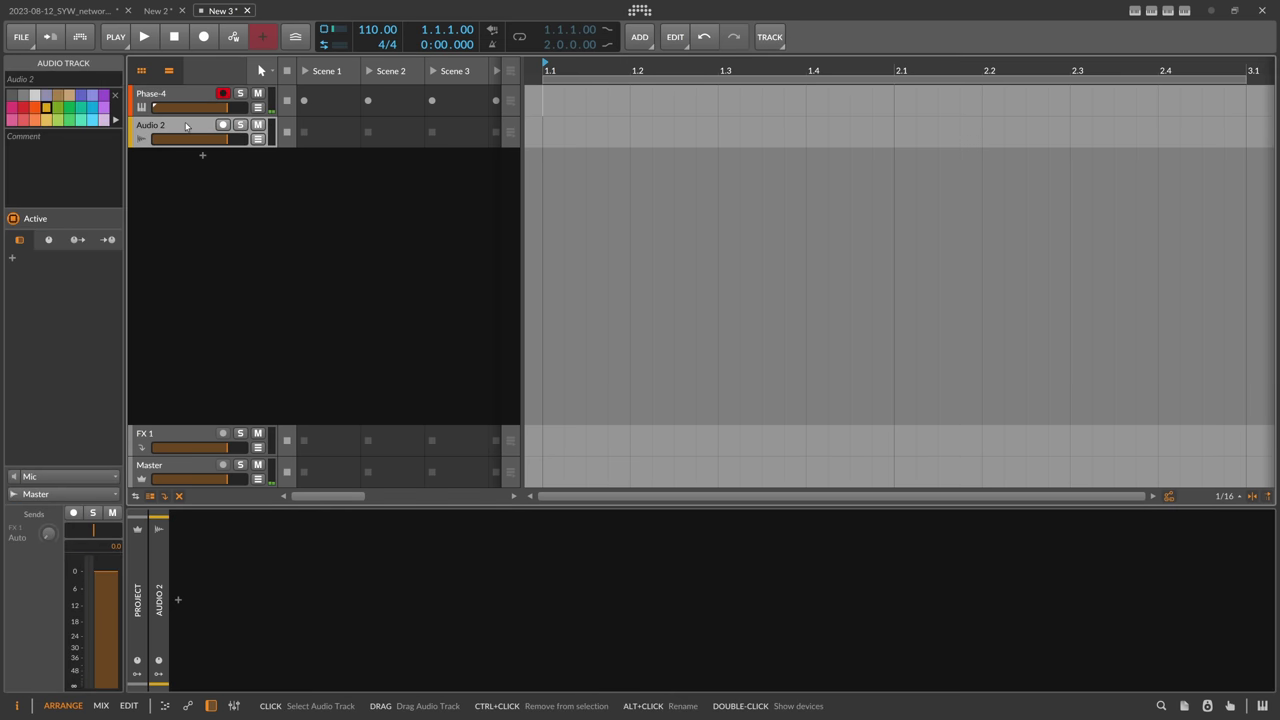
pyautogui.press('Delete')
# Add an instrument track with the Step Sequencer v2 preset and set its Pitches modulator to 6 steps.
pyautogui.click(205, 127)
pyautogui.write('seq')
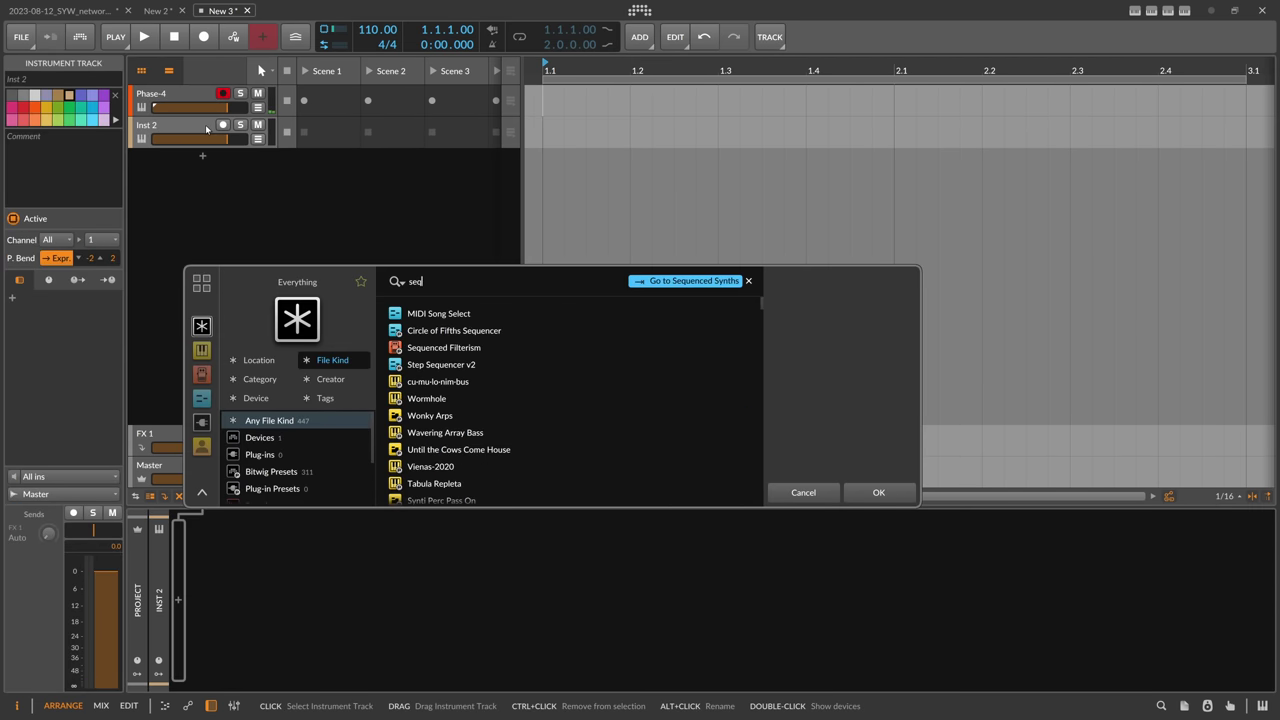
pyautogui.doubleClick(444, 364)
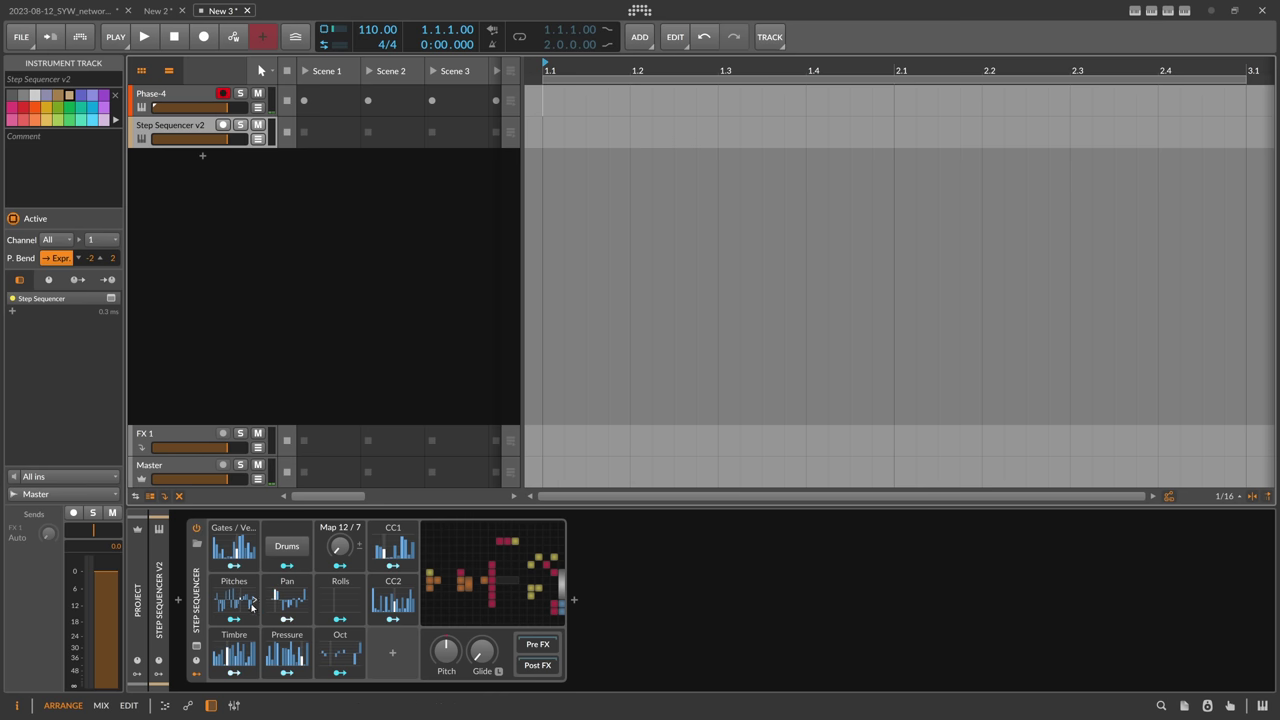
pyautogui.click(240, 604)
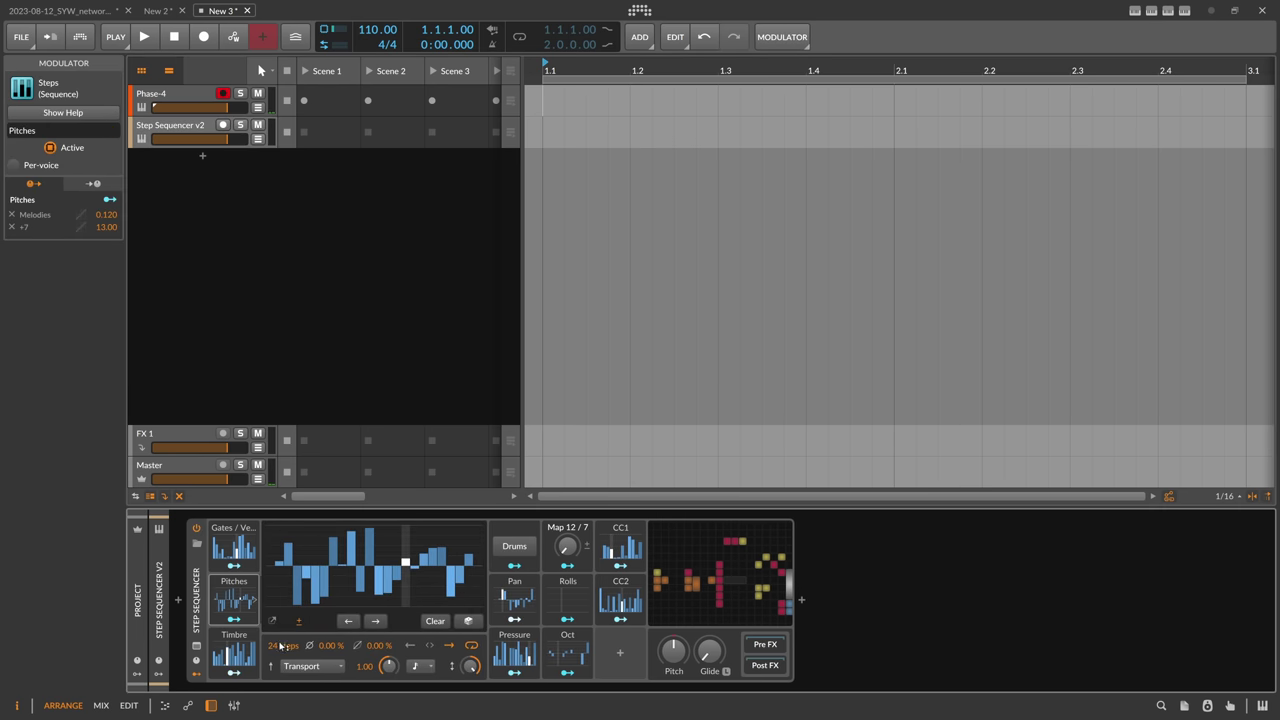
pyautogui.moveTo(280, 645); pyautogui.dragTo(280, 692)
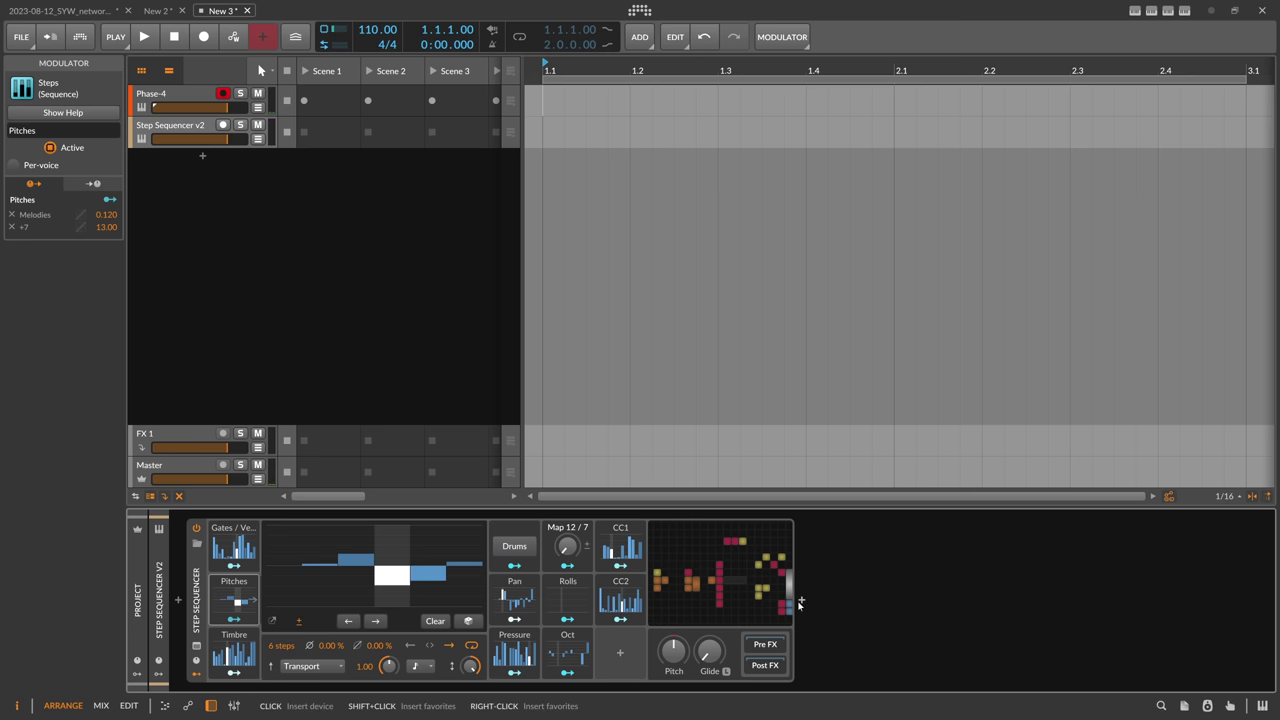
# Insert a Polymer synth after the Step Sequencer.
pyautogui.click(800, 603)
pyautogui.write('polymer')
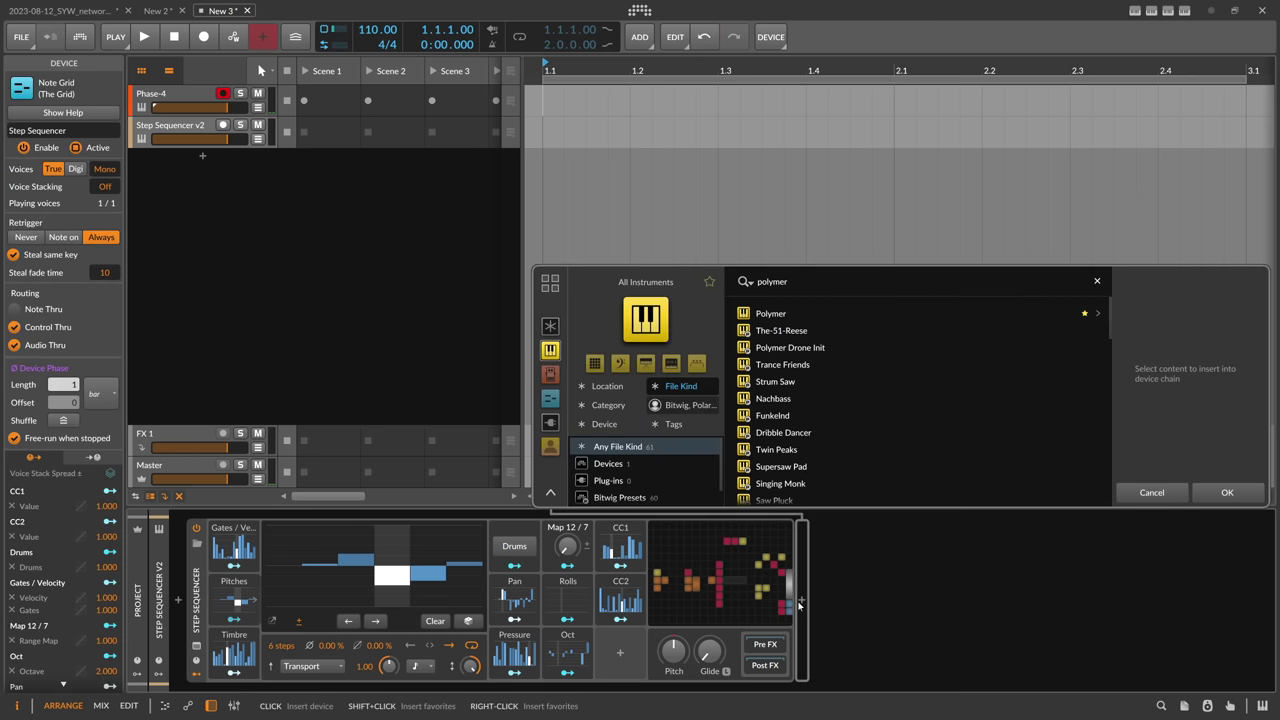
pyautogui.press('Return')
# Load the CheckedOut wavetable from the AAA Polarity-WT category into Polymer's oscillator.
pyautogui.click(962, 598)
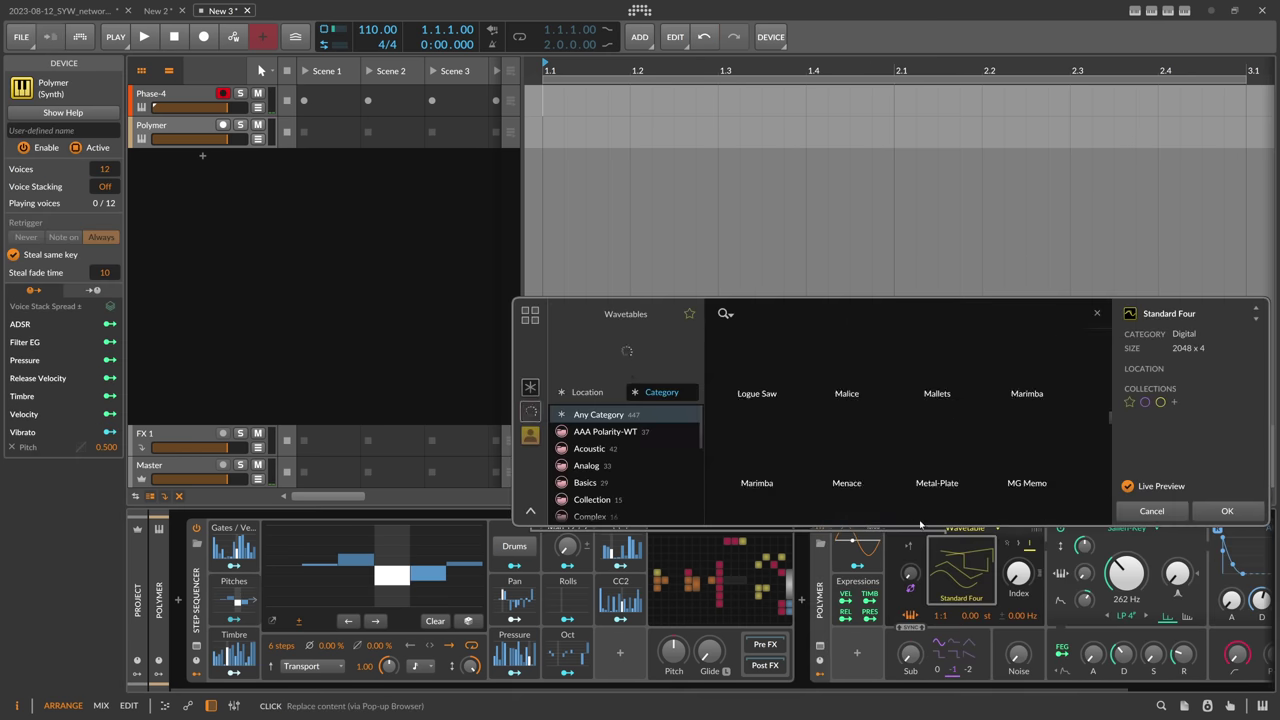
pyautogui.click(605, 431)
pyautogui.click(757, 460)
pyautogui.doubleClick(757, 455)
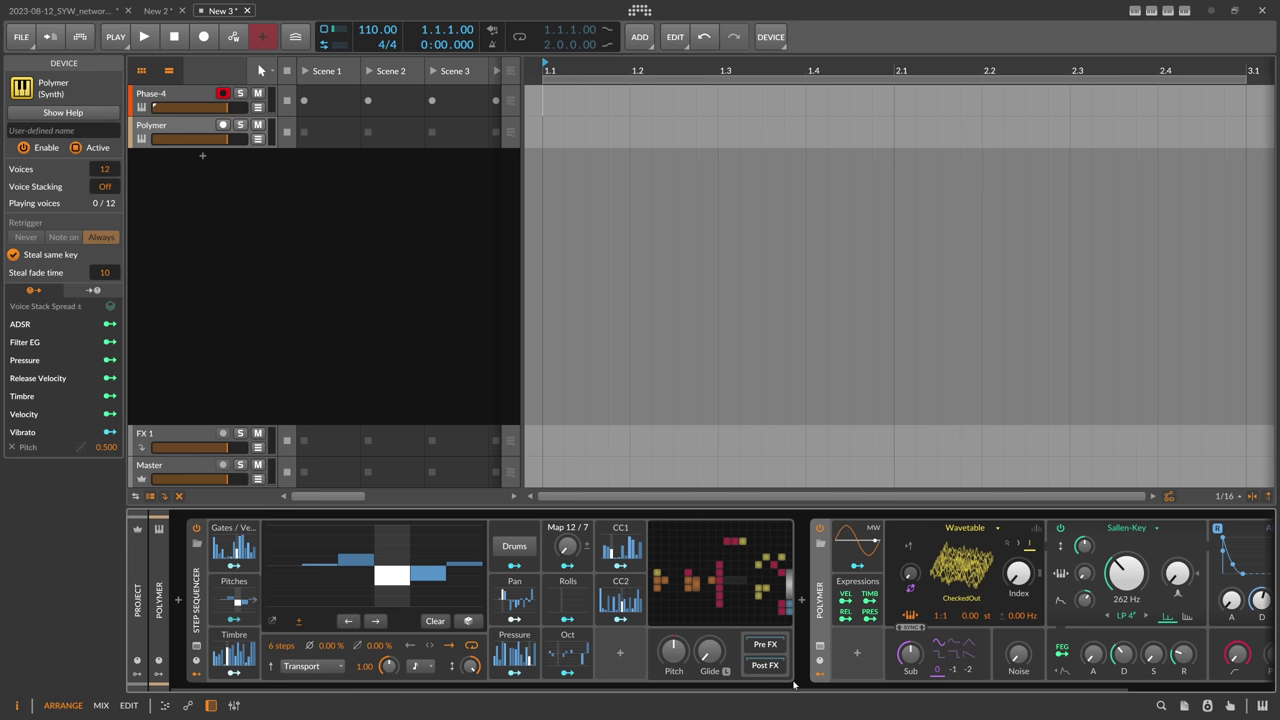
# Modulate Polymer's filter Freq Mod with Pressure by 0.547, and with Timbre the Filter EG Decay by 0.540 and ADSR Decay by 0.300.
pyautogui.moveTo(791, 687); pyautogui.dragTo(922, 655)
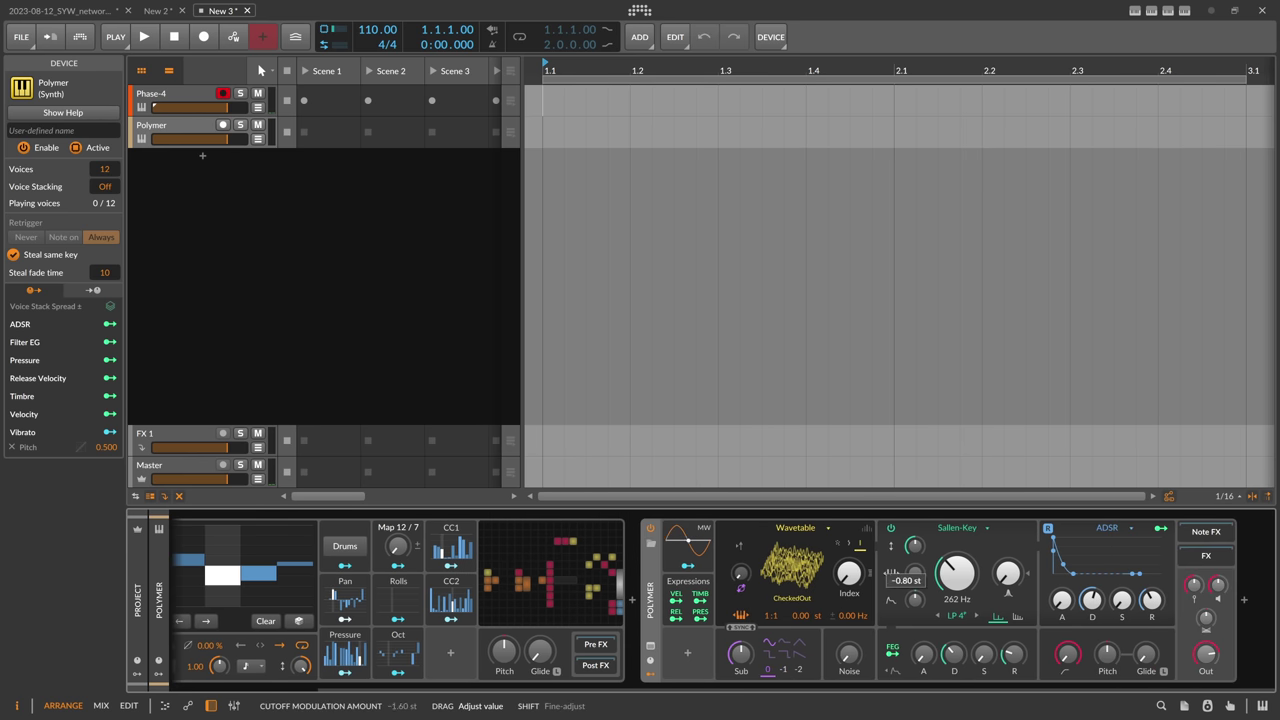
pyautogui.click(701, 617)
pyautogui.moveTo(915, 600); pyautogui.dragTo(915, 597)
pyautogui.click(701, 617)
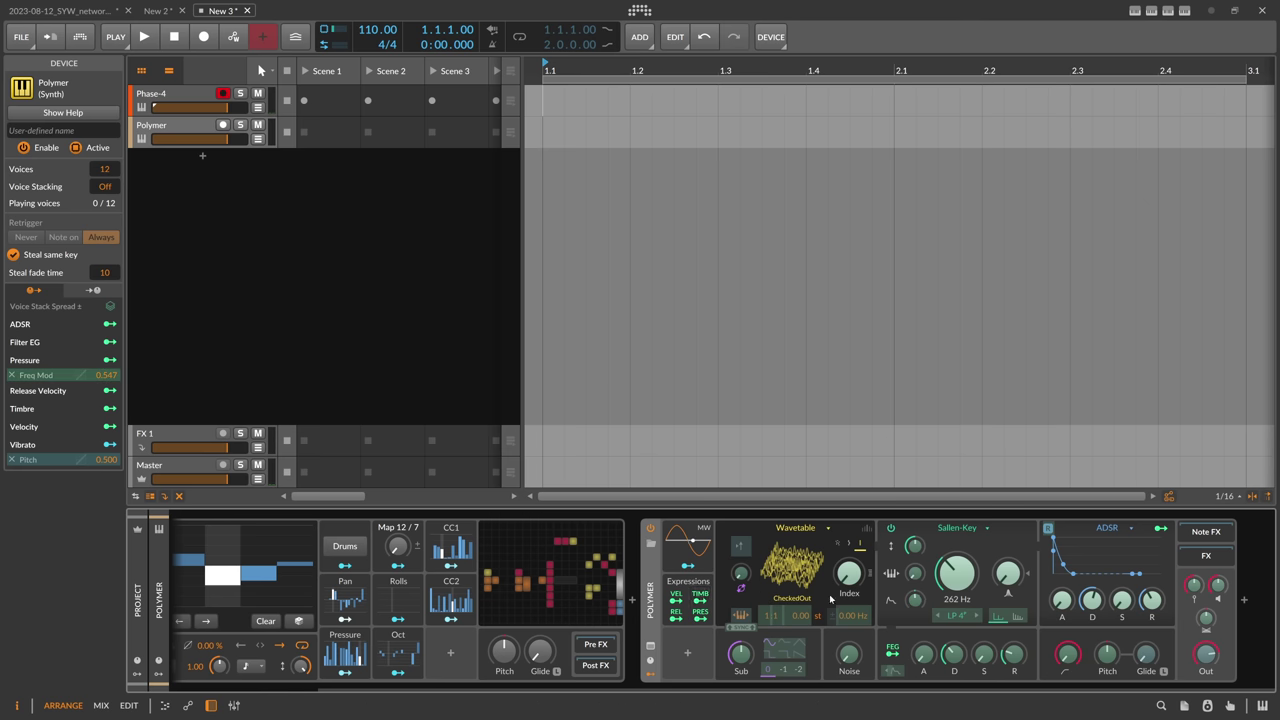
pyautogui.moveTo(953, 653); pyautogui.dragTo(953, 625)
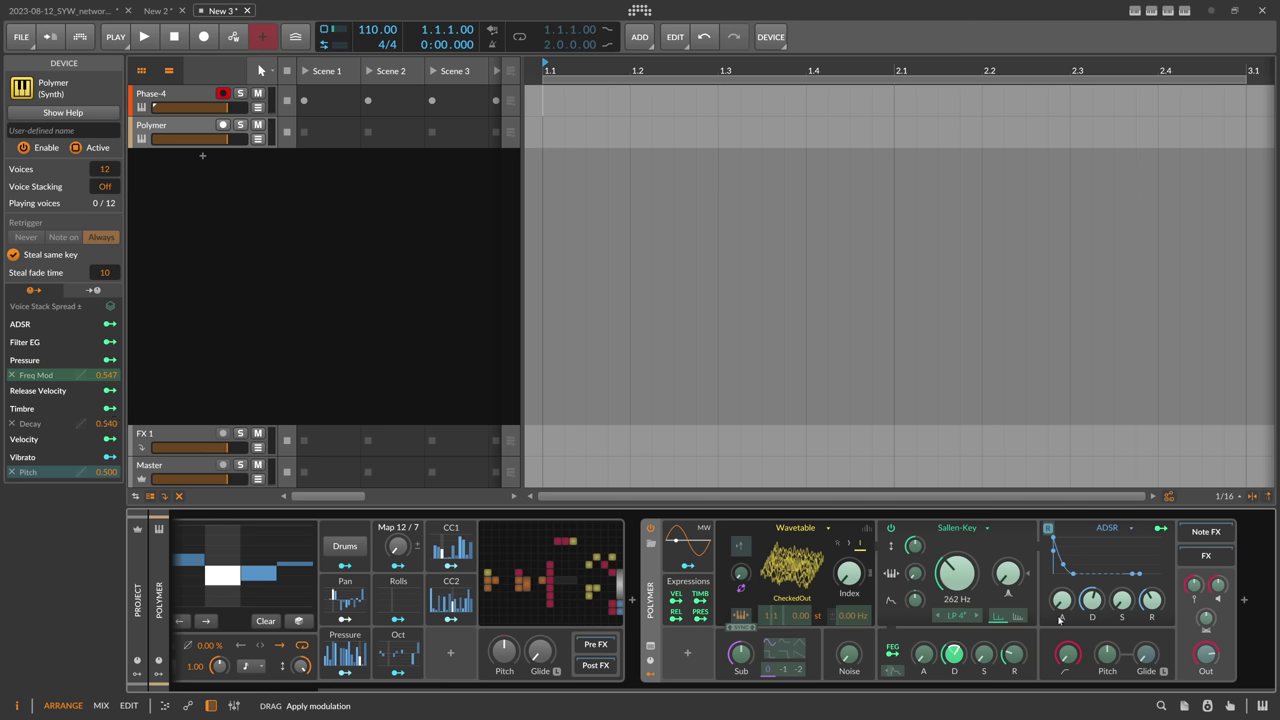
pyautogui.moveTo(1083, 612); pyautogui.dragTo(1083, 596)
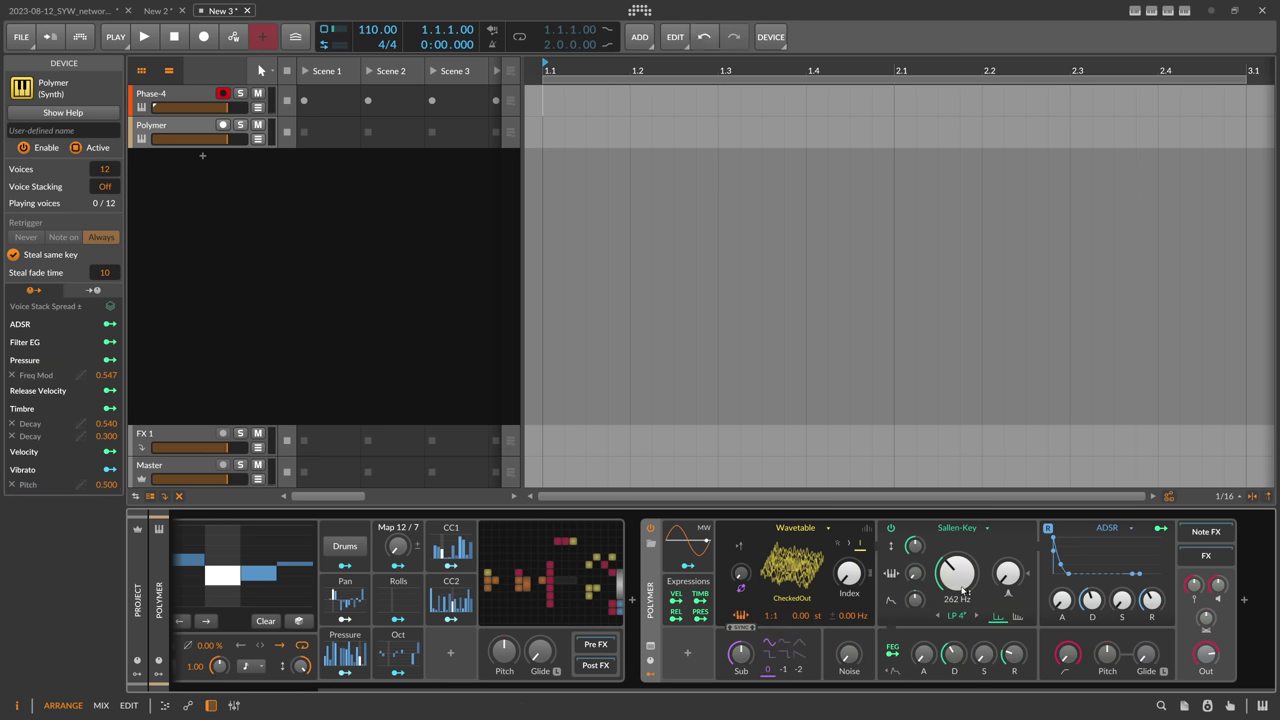
# Lower Polymer's filter cutoff to 204 Hz and audition the soloed Polymer track.
pyautogui.press('space')
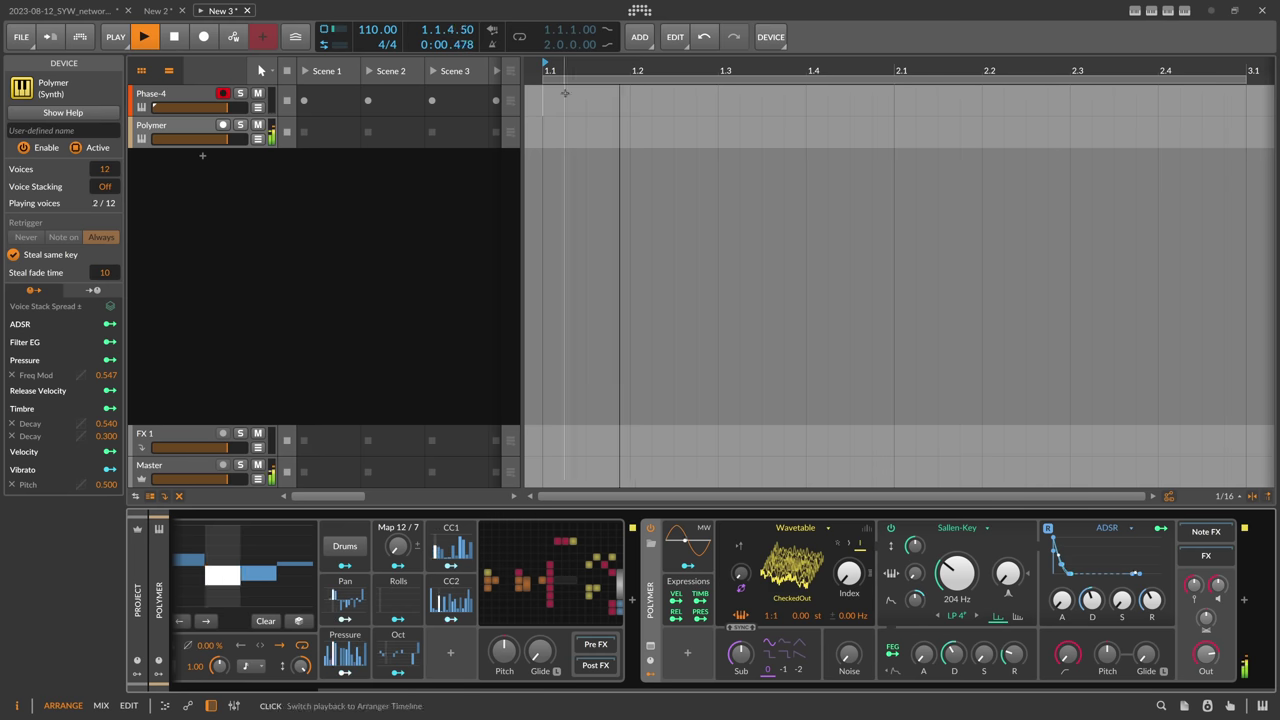
pyautogui.press('space')
pyautogui.moveTo(560, 69); pyautogui.dragTo(588, 170)
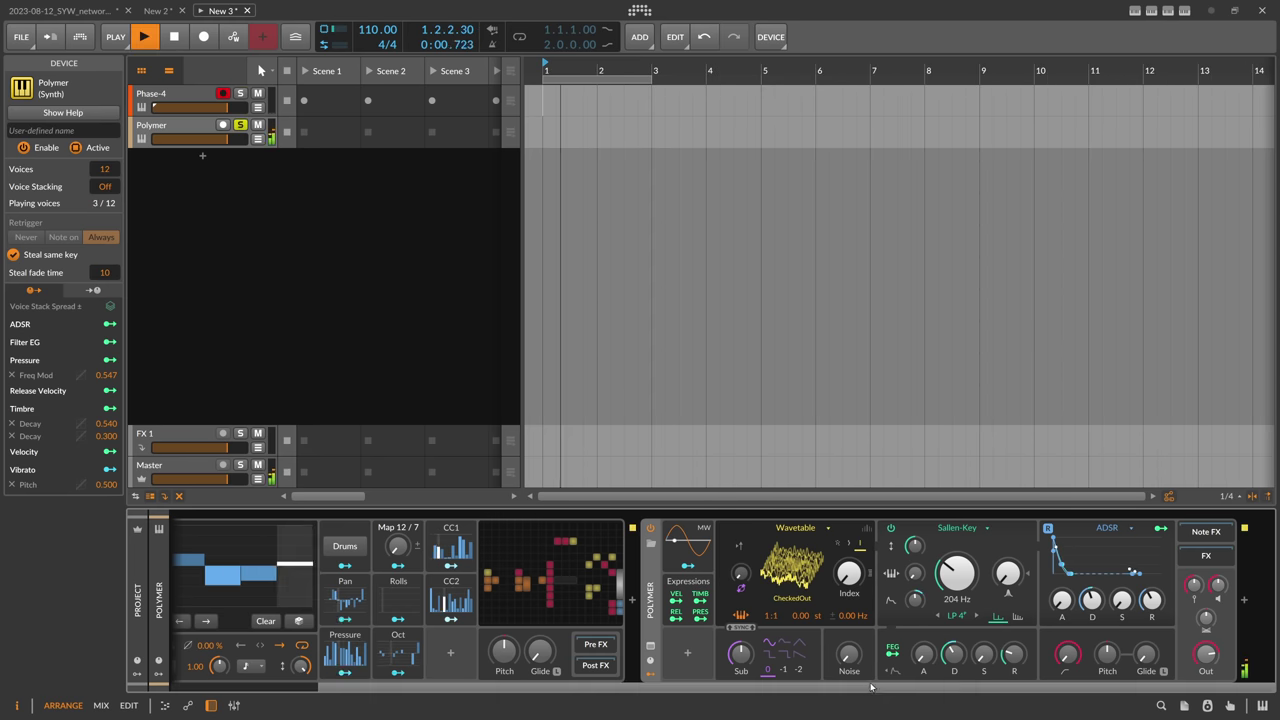
# Insert a Reverb device after Polymer.
pyautogui.click(1242, 601)
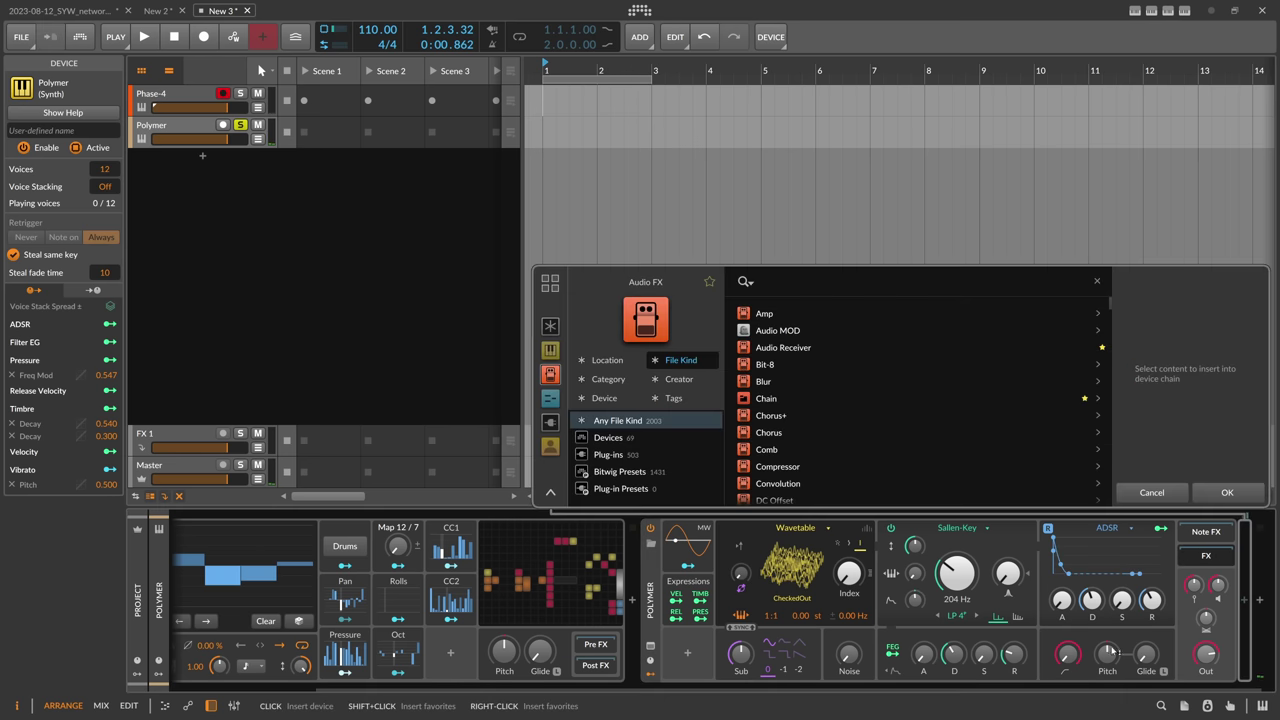
pyautogui.write('reve')
pyautogui.press('Down')
pyautogui.press('Return')
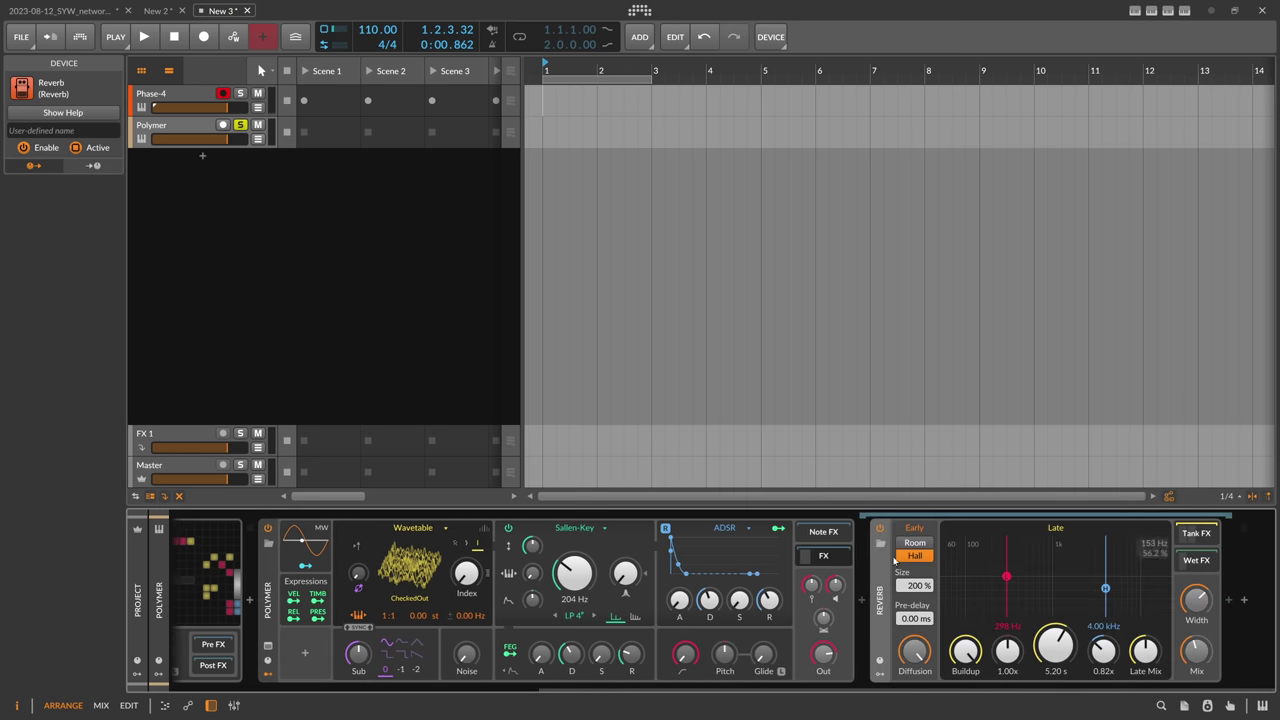
# Insert a Convolution device between Polymer and Reverb and set its Mix to 37%.
pyautogui.click(865, 601)
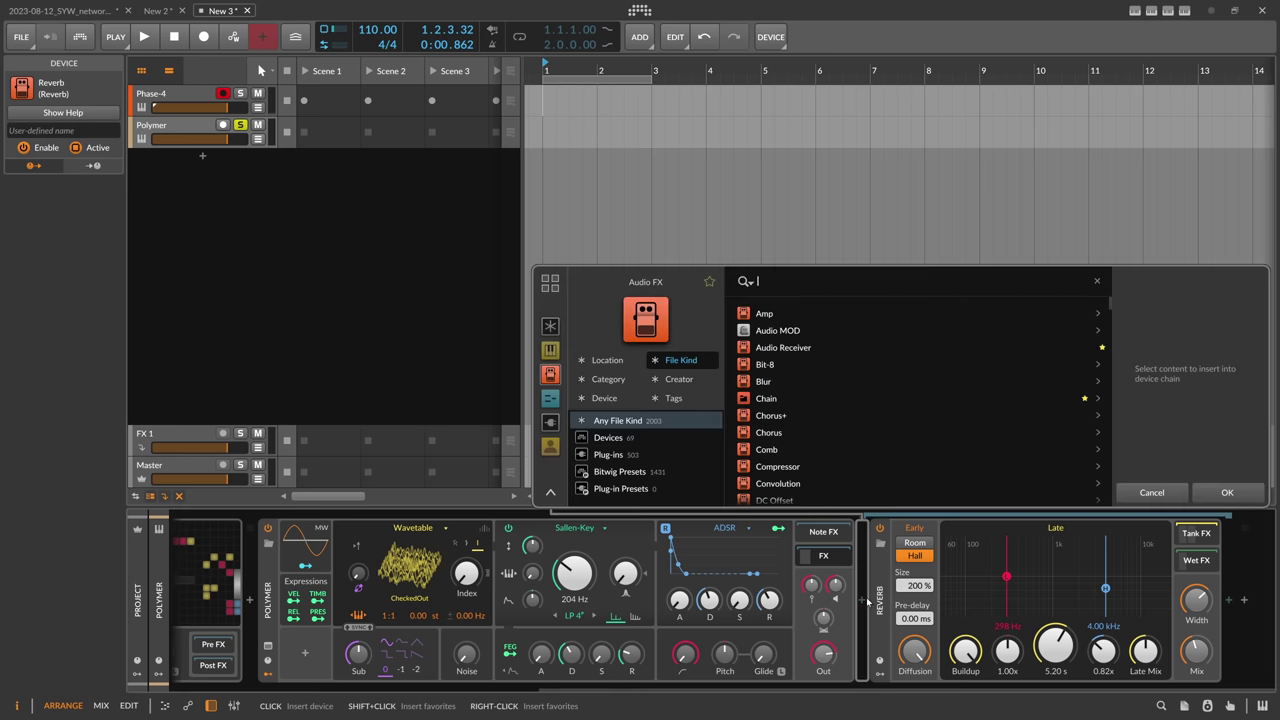
pyautogui.write('convo')
pyautogui.press('Return')
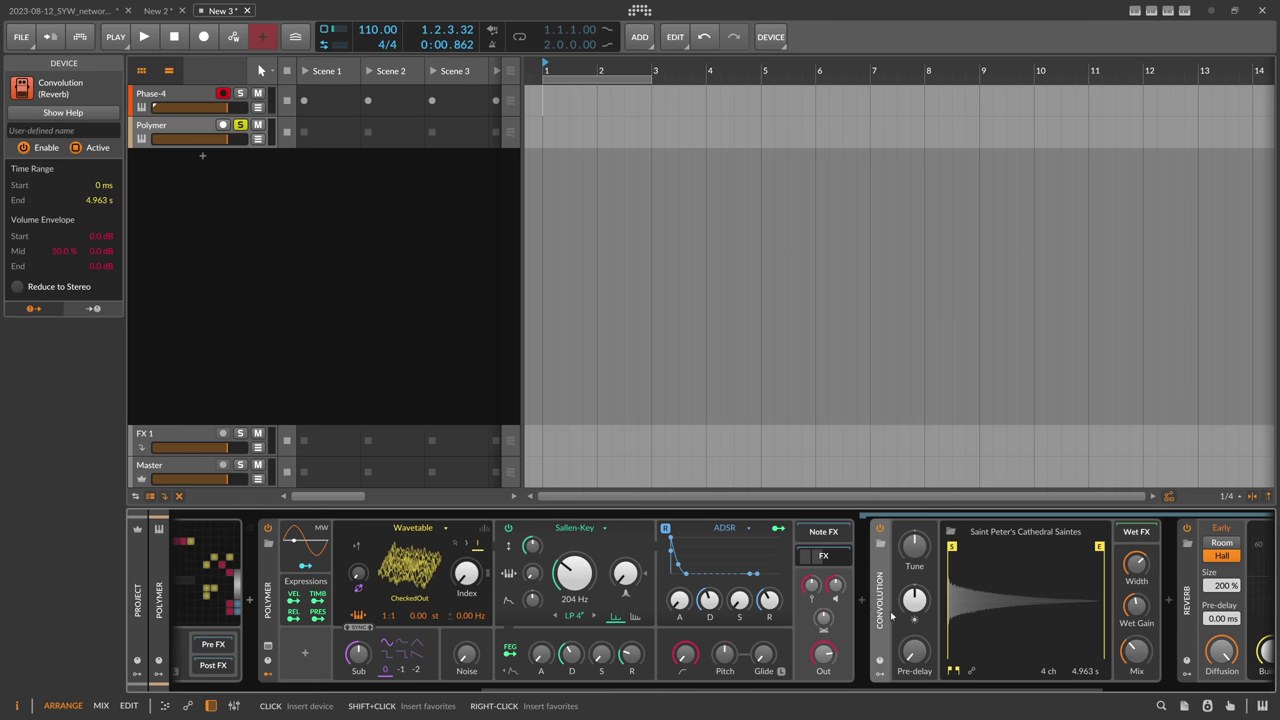
pyautogui.moveTo(843, 691); pyautogui.dragTo(1031, 695)
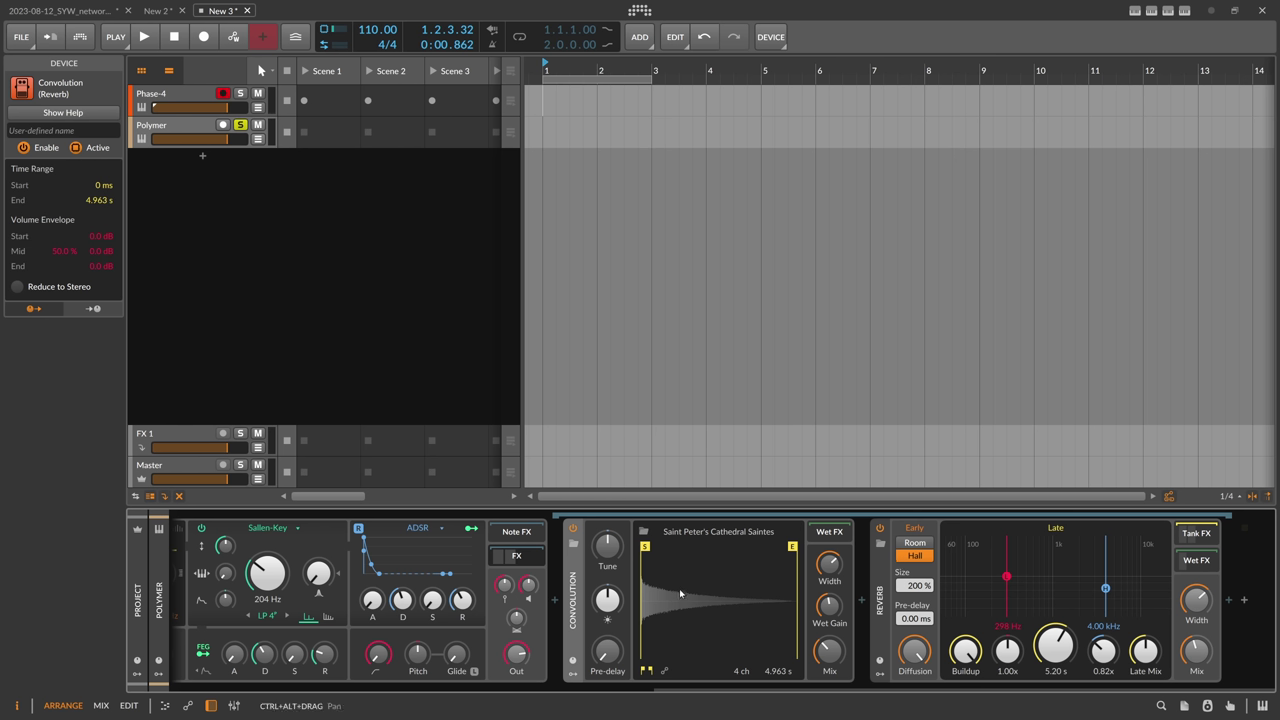
pyautogui.moveTo(829, 651); pyautogui.dragTo(829, 647)
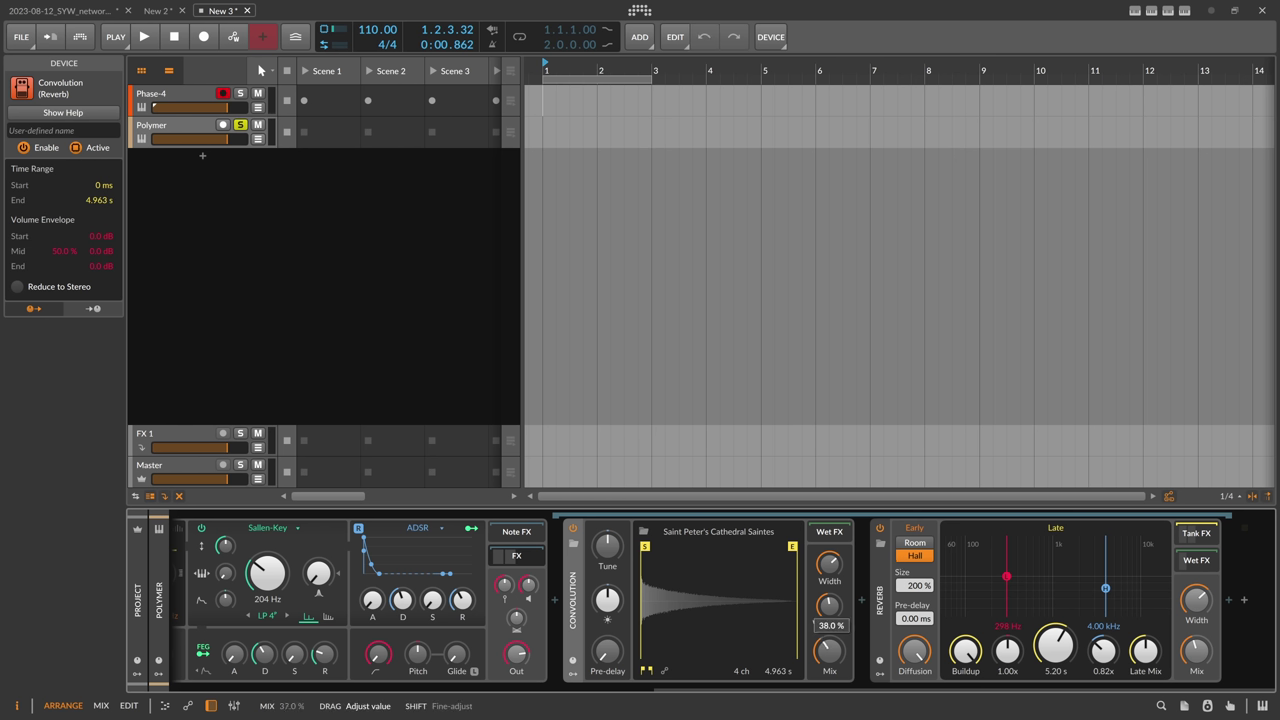
# Insert a Delay+ device between Convolution and Reverb.
pyautogui.click(859, 602)
pyautogui.write('delay')
pyautogui.press('Down')
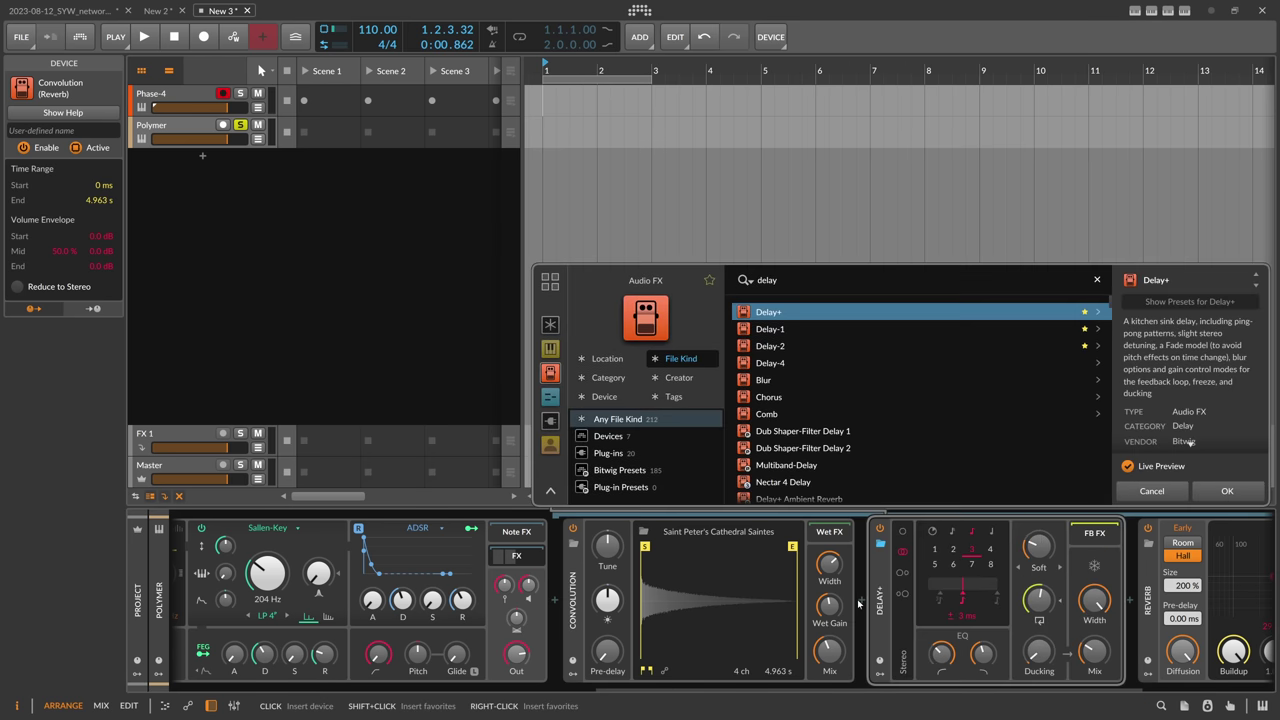
pyautogui.press('Return')
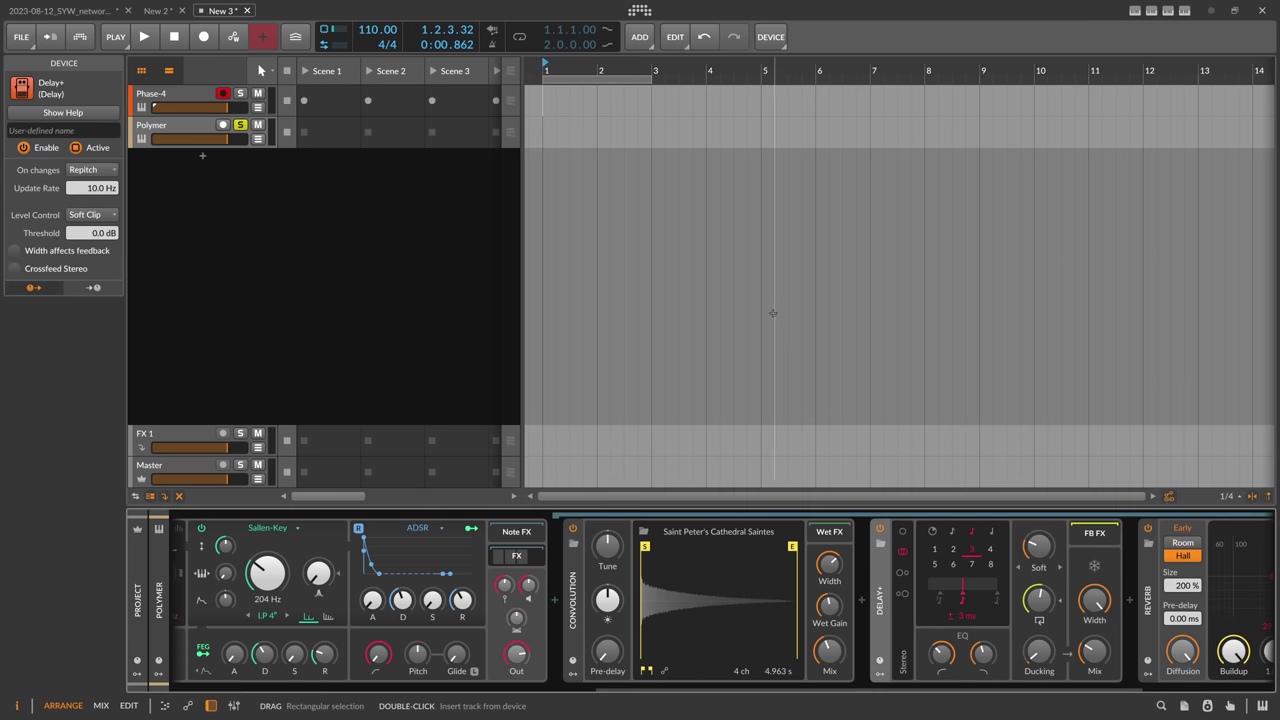
# Set the Delay+ blur character to Space and its Ducking to about 16%.
pyautogui.hscroll(5, 800, 610)
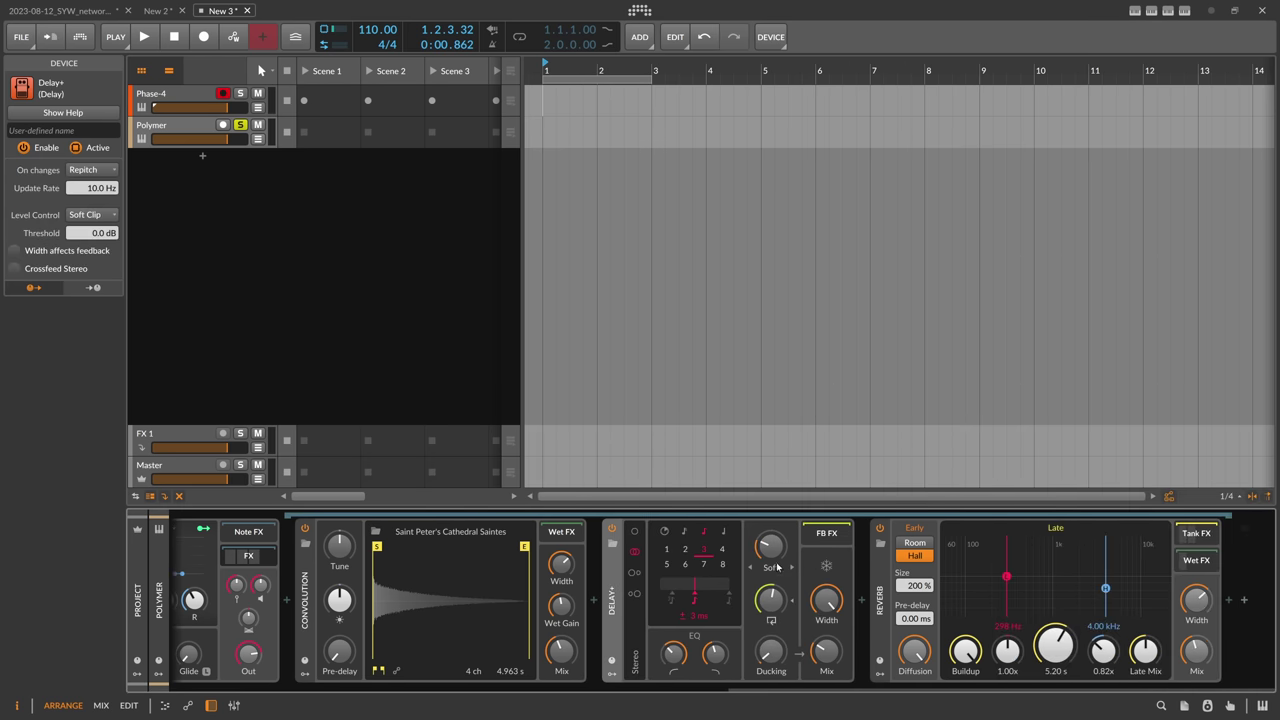
pyautogui.click(772, 567)
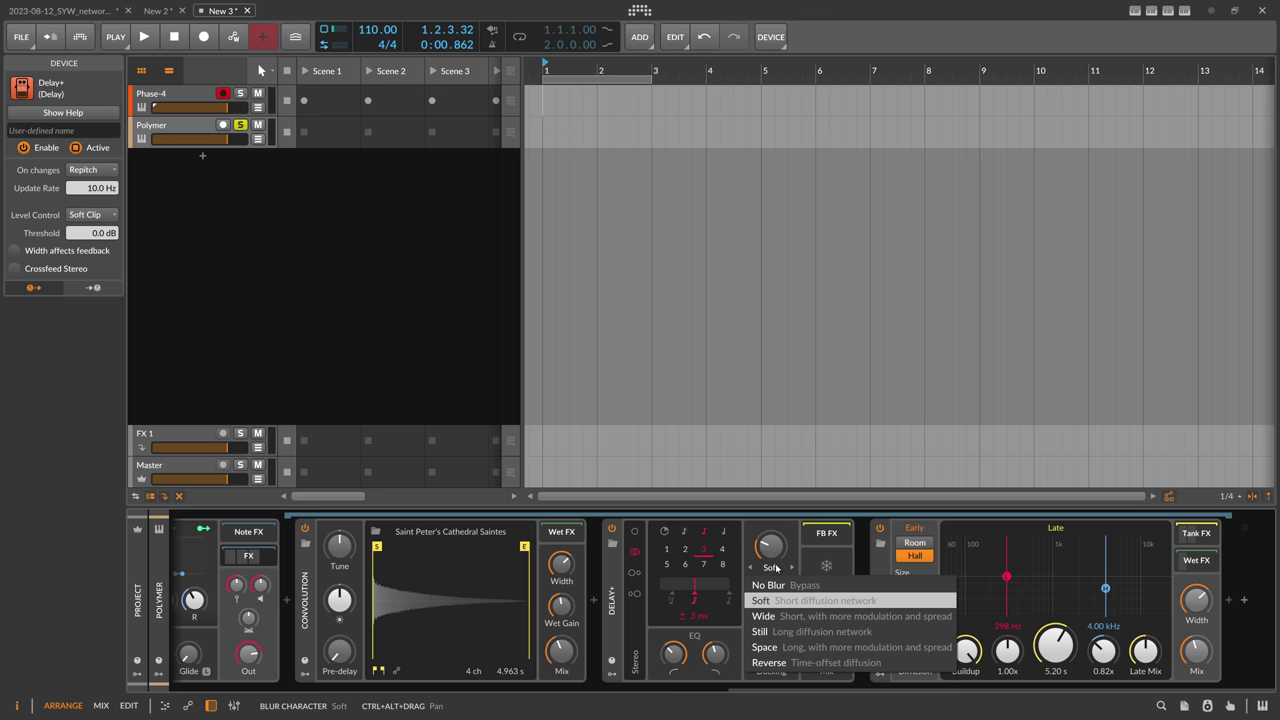
pyautogui.click(790, 647)
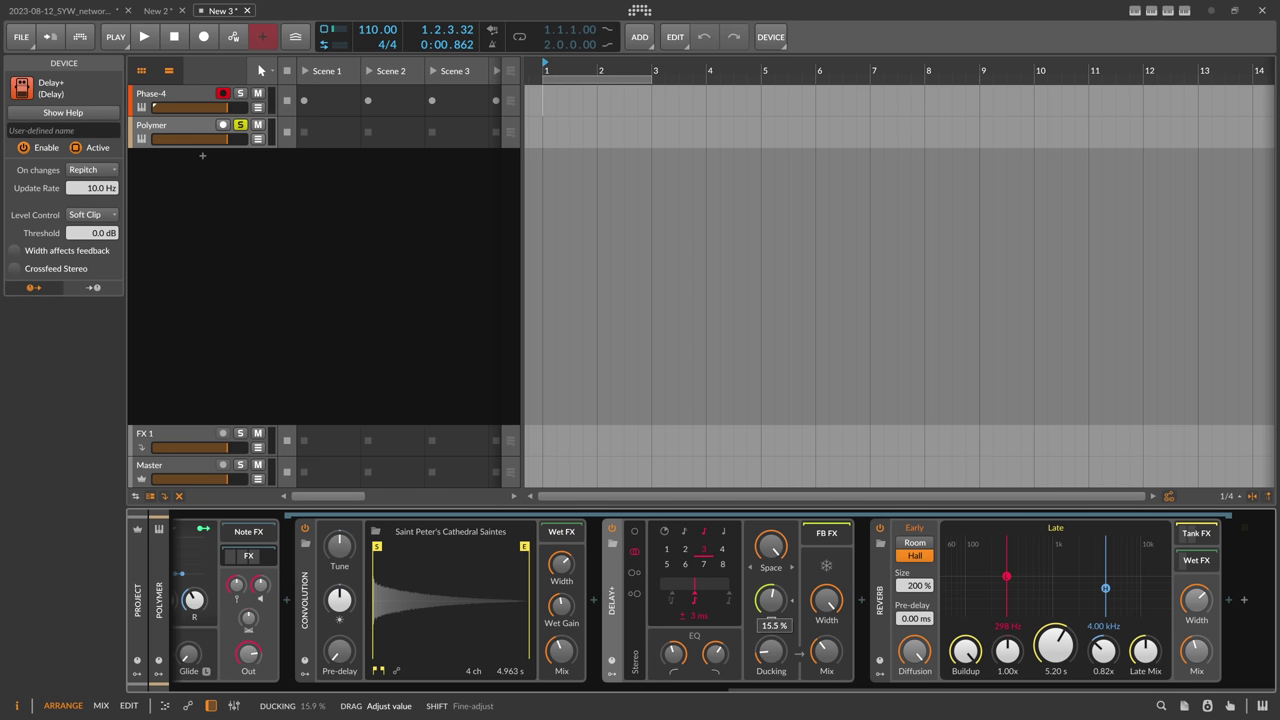
# Bypass the Reverb and reduce the Delay+ Mix to about 23.5% during playback.
pyautogui.click(878, 530)
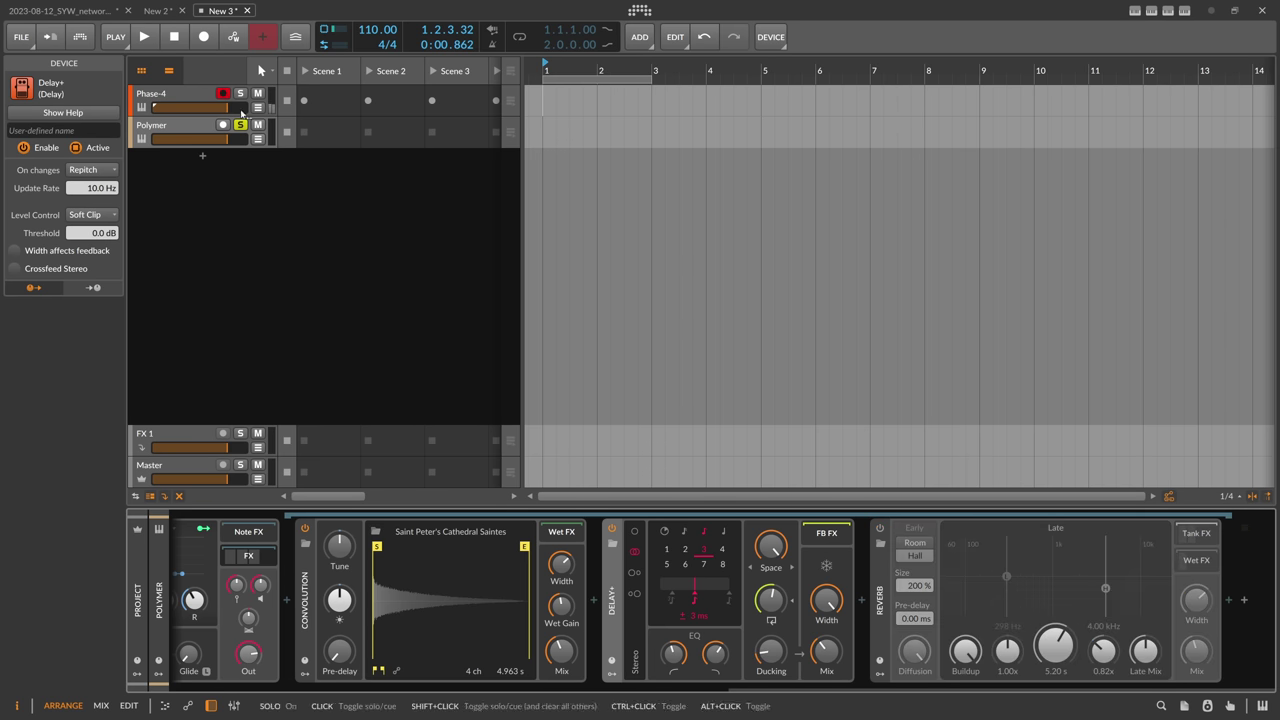
pyautogui.press('space')
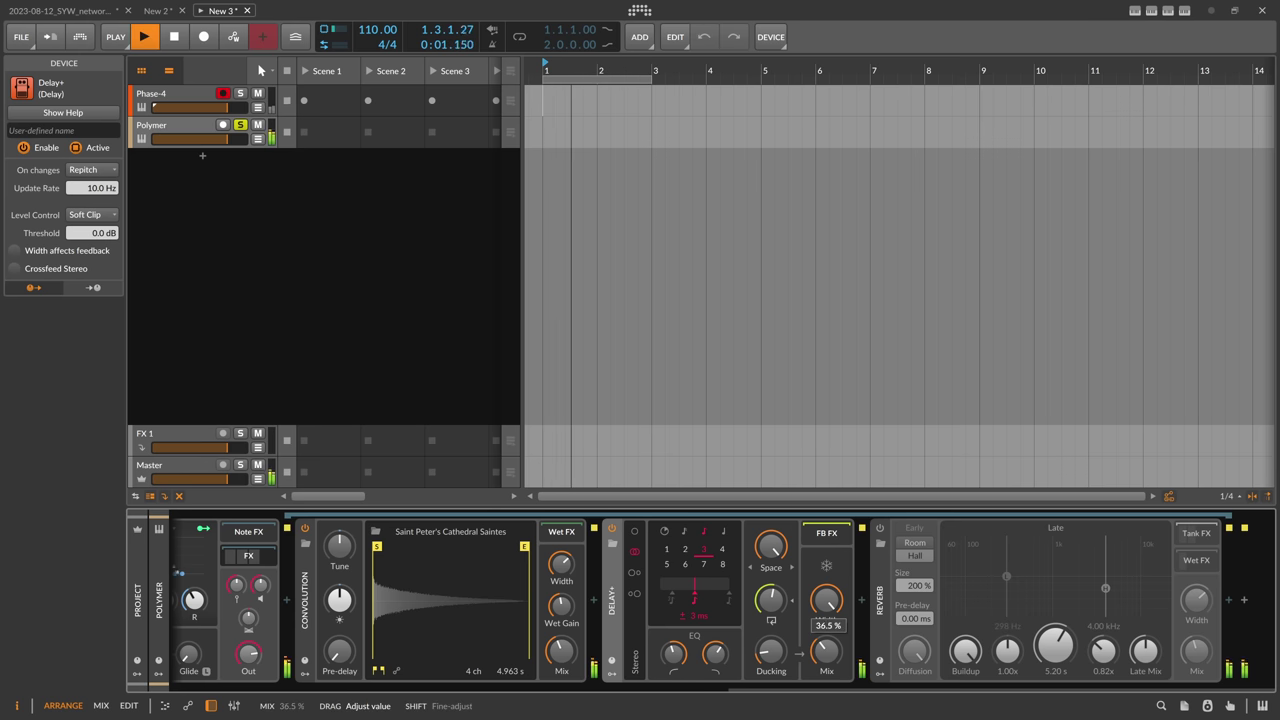
pyautogui.moveTo(674, 654); pyautogui.dragTo(674, 652)
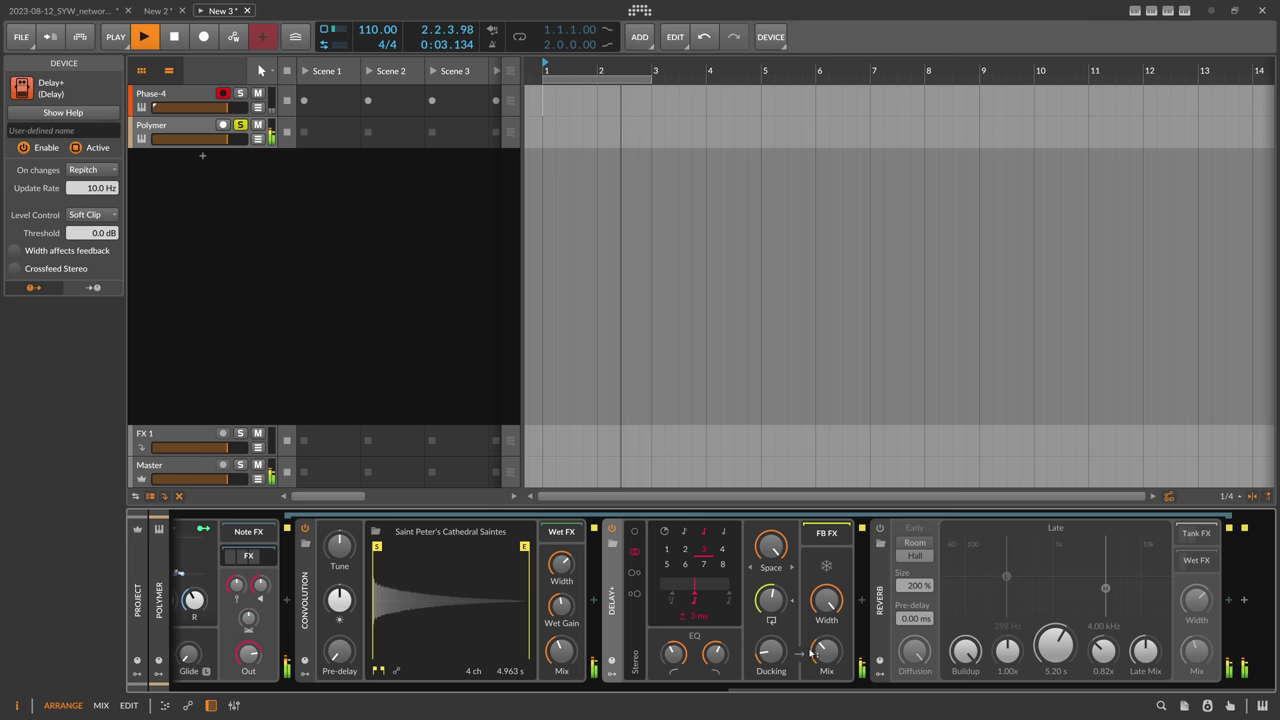
pyautogui.moveTo(824, 650)
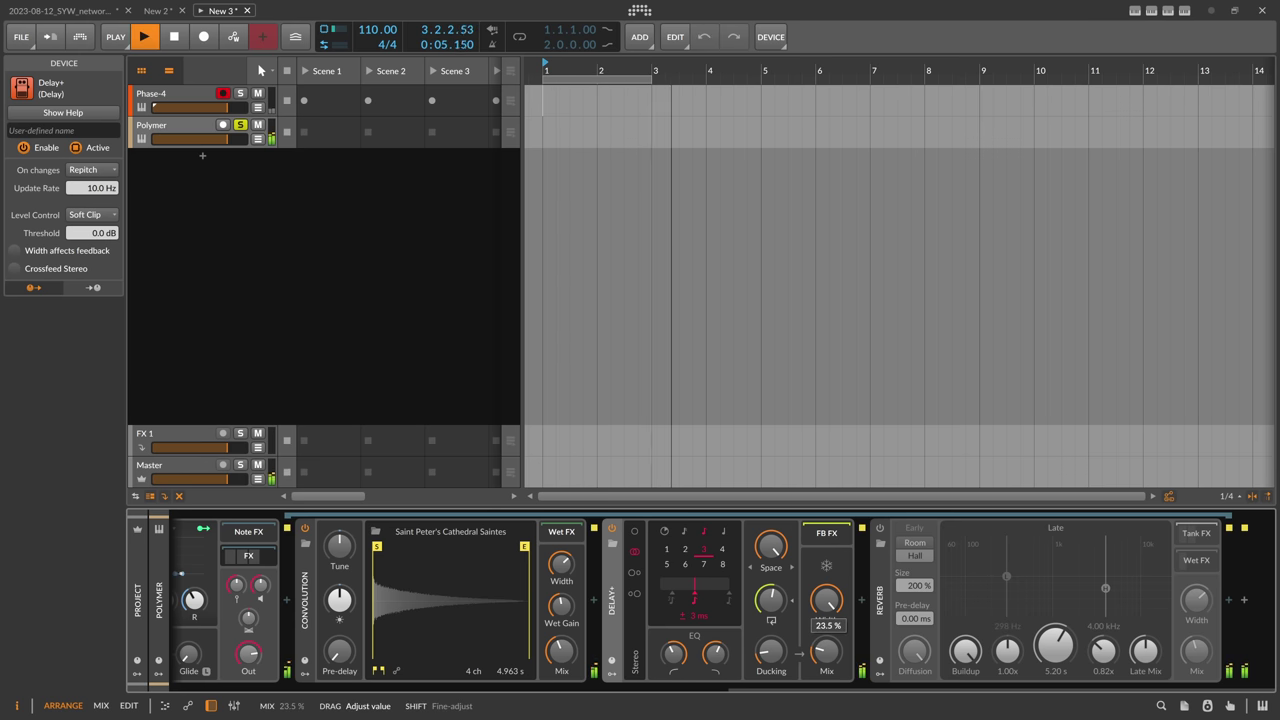
pyautogui.moveTo(825, 651); pyautogui.dragTo(825, 653)
# Re-enable the Reverb and rebalance the Mix amounts of Reverb and Delay+.
pyautogui.click(880, 530)
pyautogui.moveTo(1196, 600)
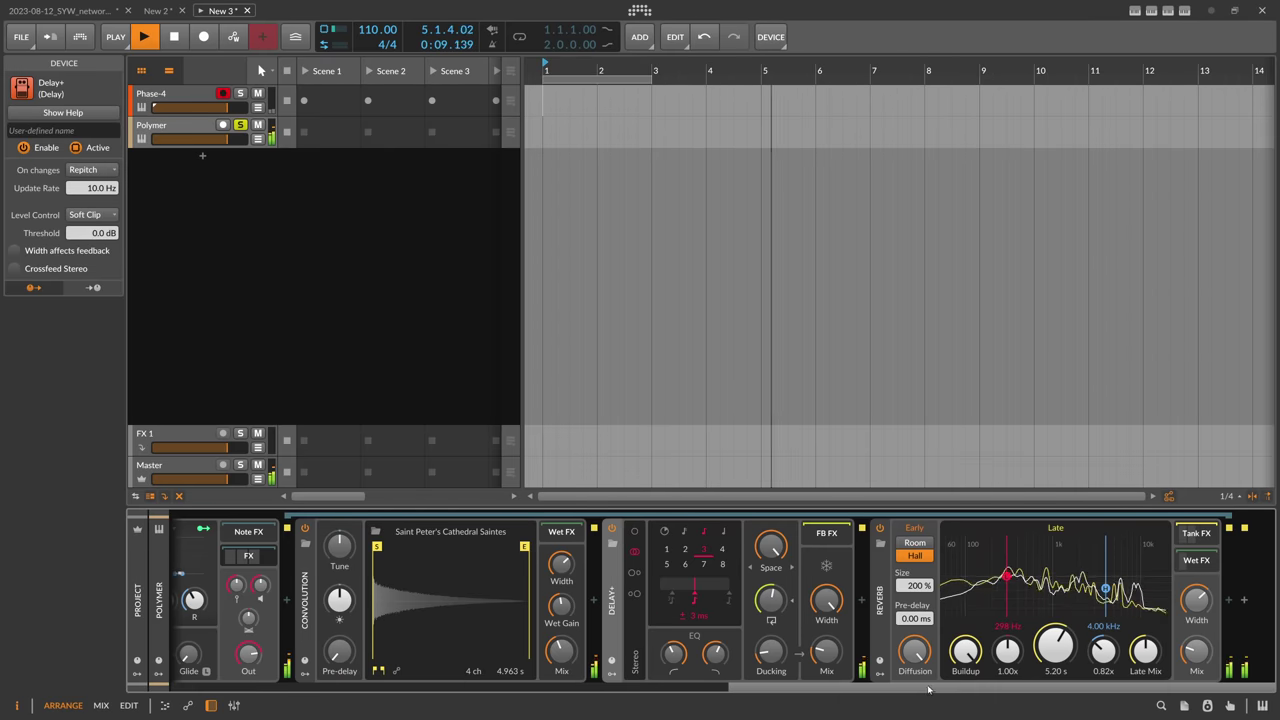
pyautogui.moveTo(826, 651); pyautogui.dragTo(826, 656)
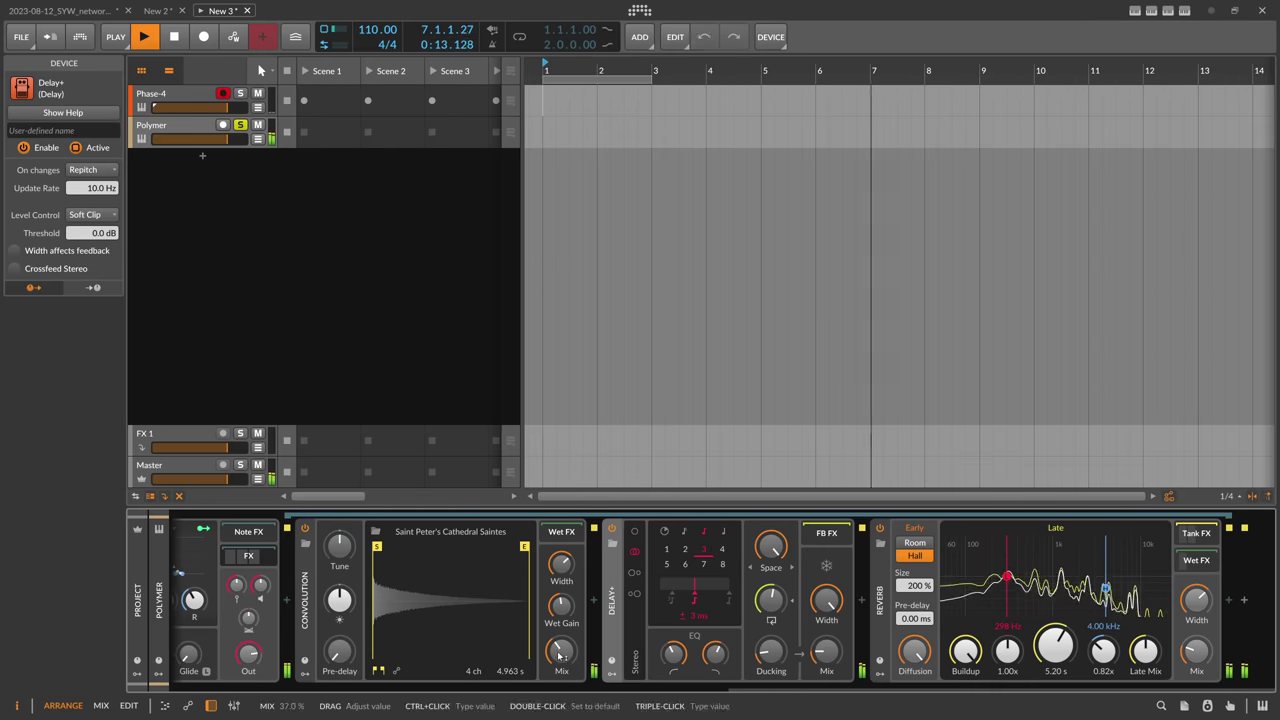
pyautogui.moveTo(1190, 649)
# Insert a Delay-2 device after the Reverb.
pyautogui.click(1236, 607)
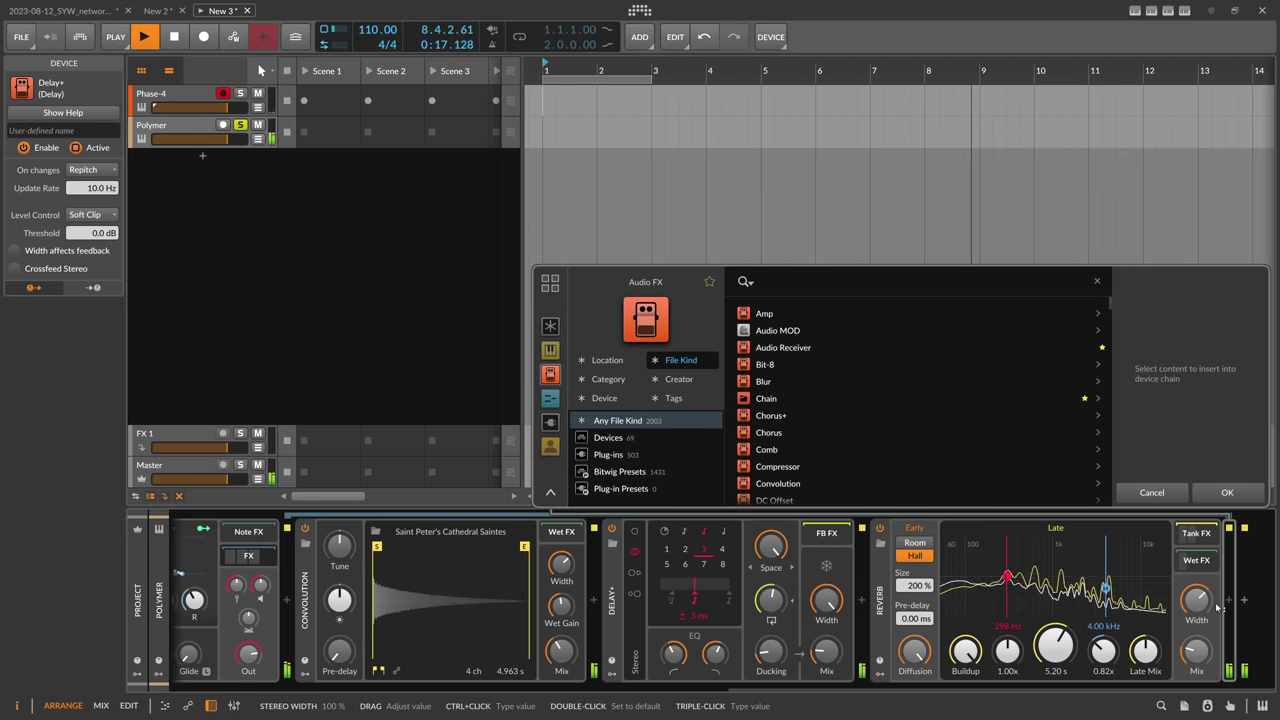
pyautogui.write('delay')
pyautogui.press('Down')
pyautogui.press('Down')
pyautogui.press('Return')
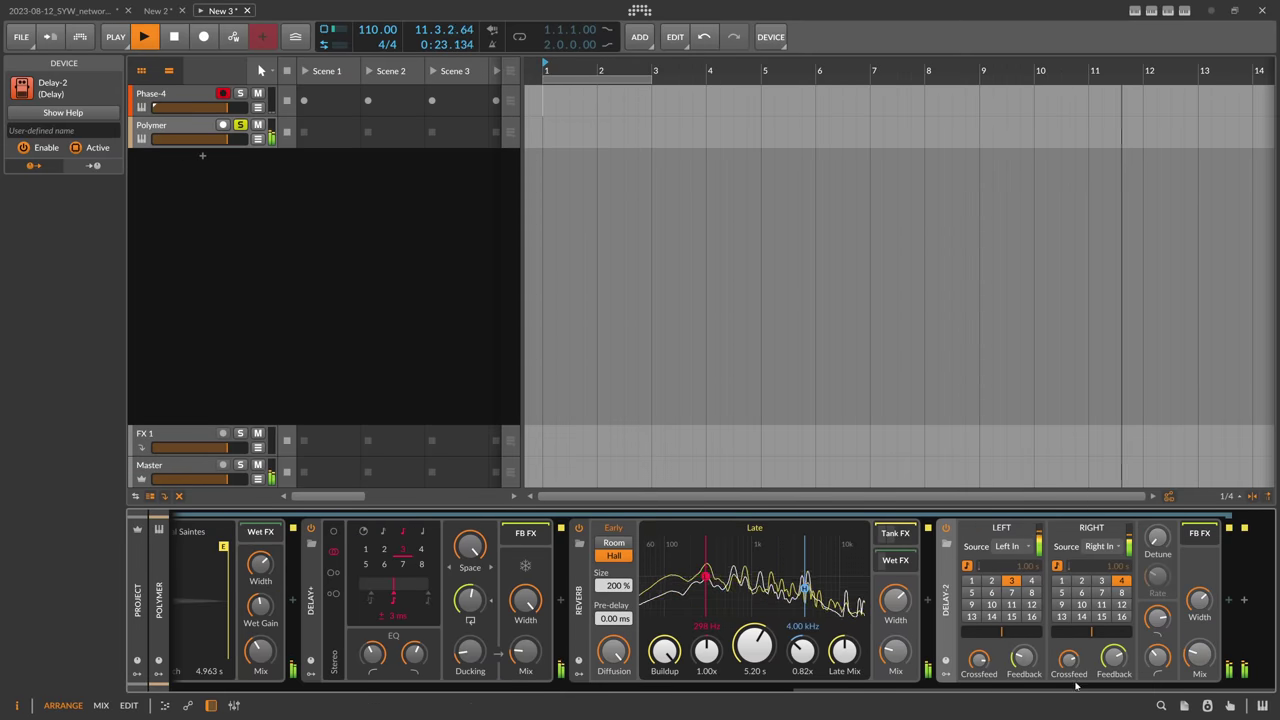
# Insert a Chain device after Polymer and move Convolution, Delay+, Reverb and Delay-2 into it.
pyautogui.moveTo(1075, 688); pyautogui.dragTo(822, 688)
pyautogui.click(614, 601)
pyautogui.write('chain')
pyautogui.press('Return')
pyautogui.moveTo(709, 578); pyautogui.dragTo(668, 532)
pyautogui.moveTo(709, 578); pyautogui.dragTo(670, 533)
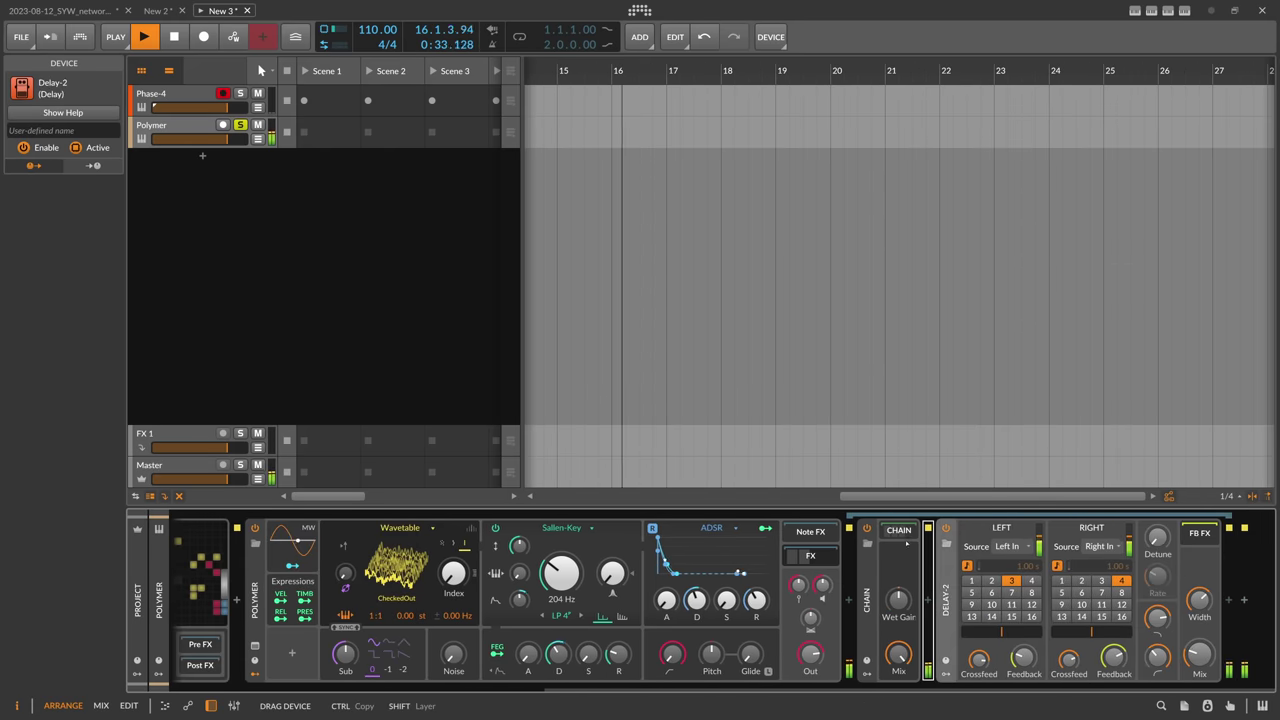
pyautogui.press('Delete')
# Name the Chain device Reverb.
pyautogui.click(97, 130)
pyautogui.write('Rever')
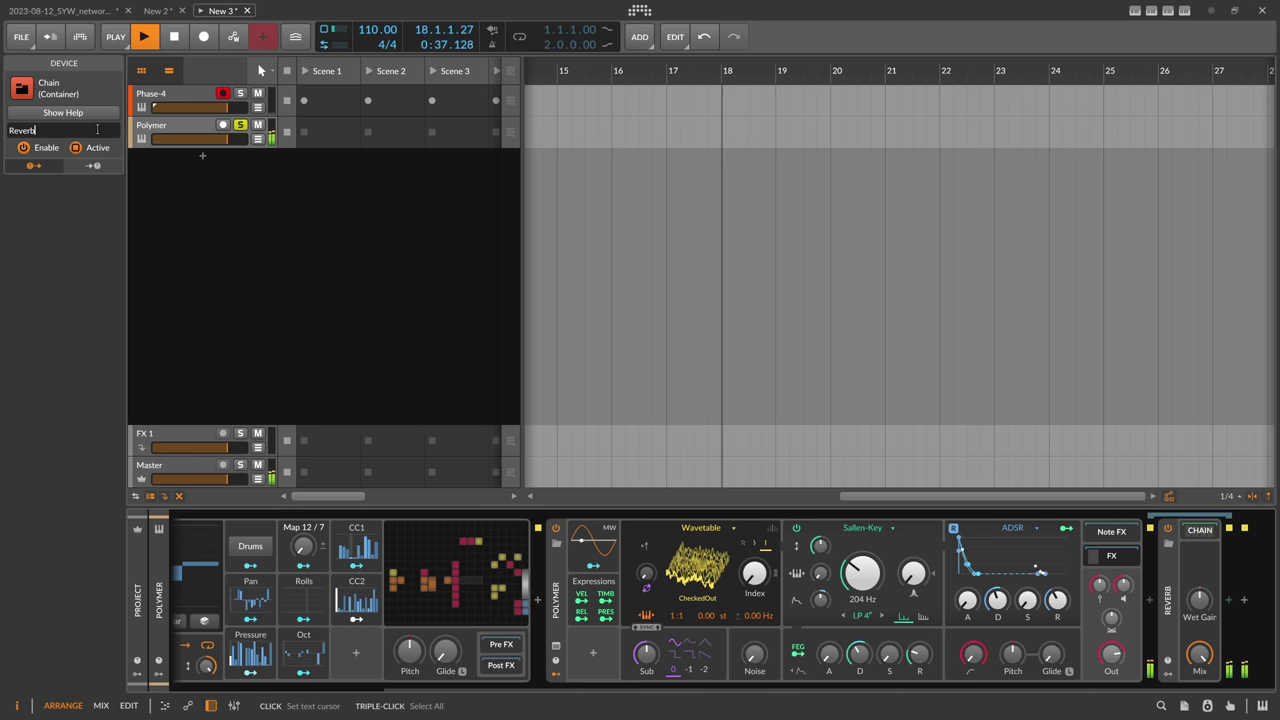
pyautogui.write('b')
pyautogui.press('Return')
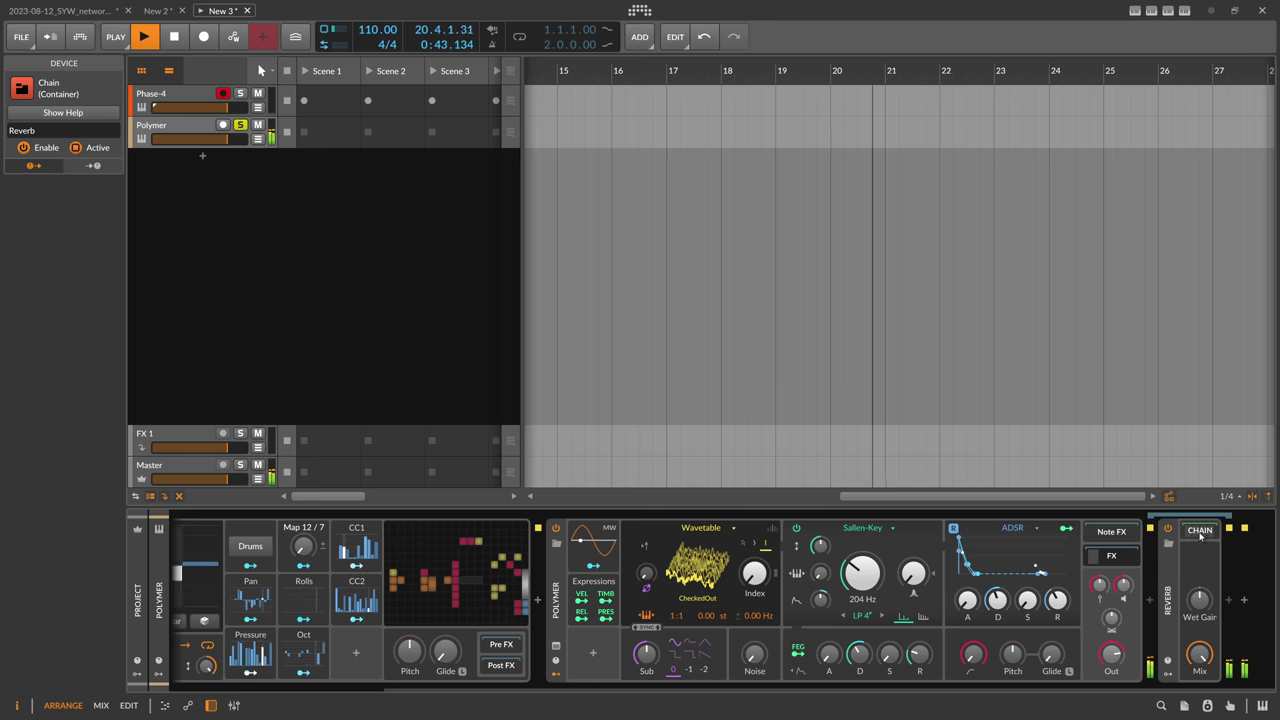
# Open the Reverb chain and examine the order and settings of the effects inside it.
pyautogui.click(1200, 531)
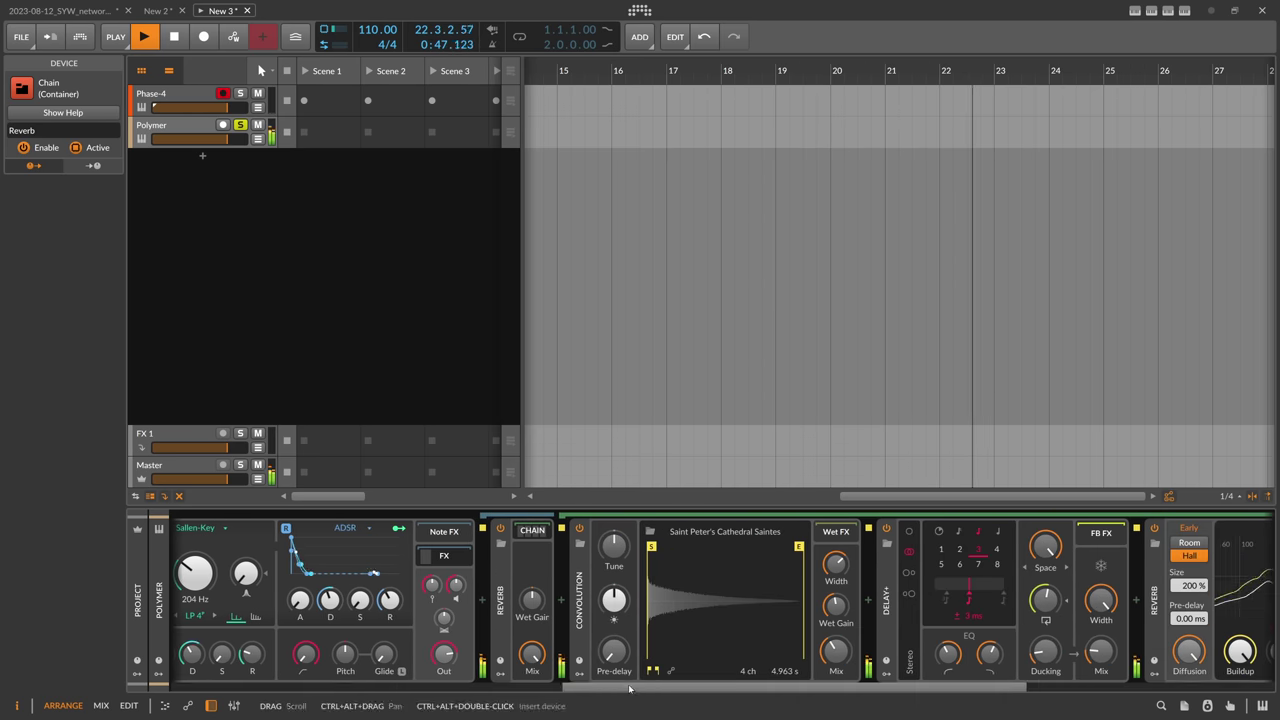
pyautogui.moveTo(631, 689); pyautogui.dragTo(679, 687)
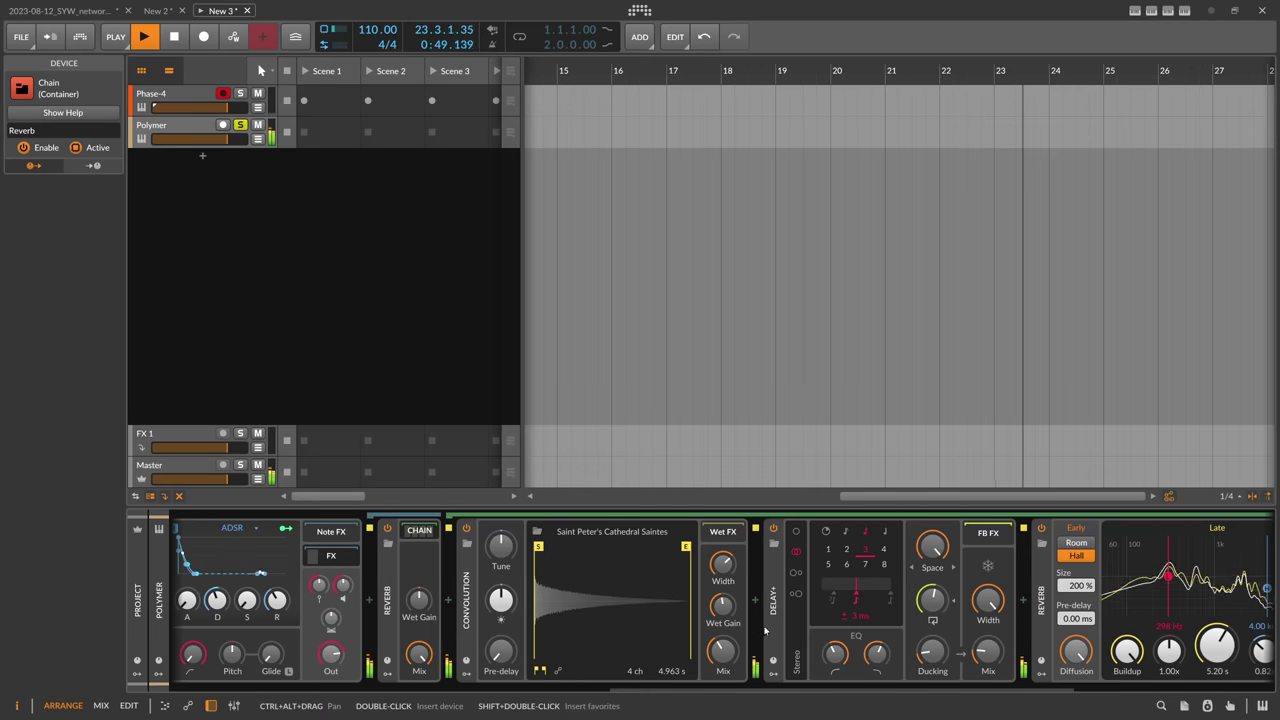
pyautogui.scroll(-3, 788, 678)
pyautogui.scroll(-6, 788, 678)
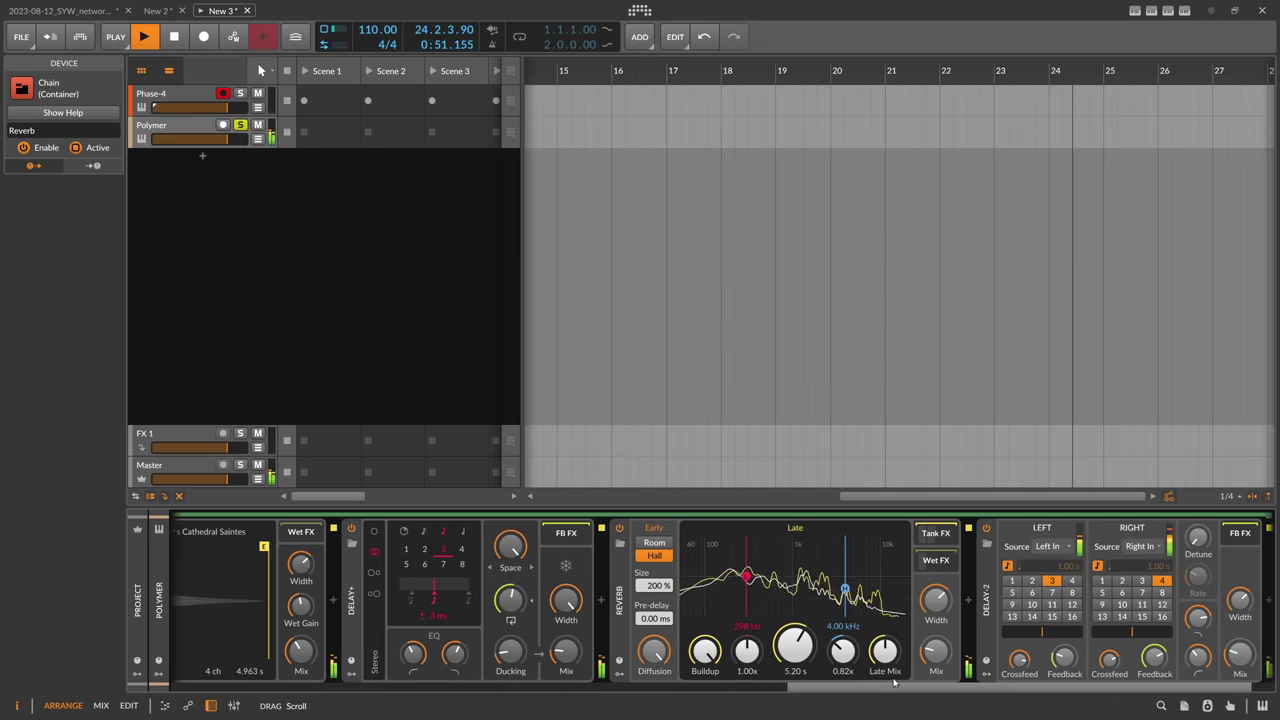
pyautogui.scroll(-1, 985, 680)
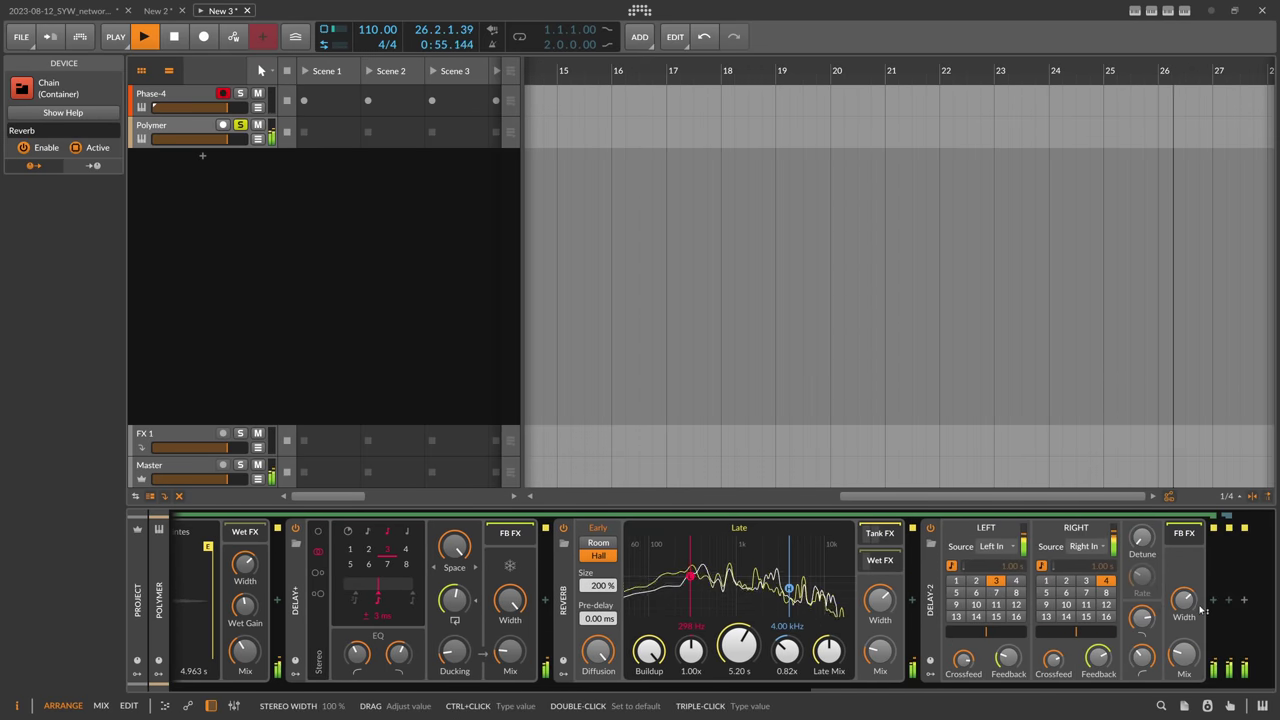
pyautogui.moveTo(860, 688); pyautogui.dragTo(674, 688)
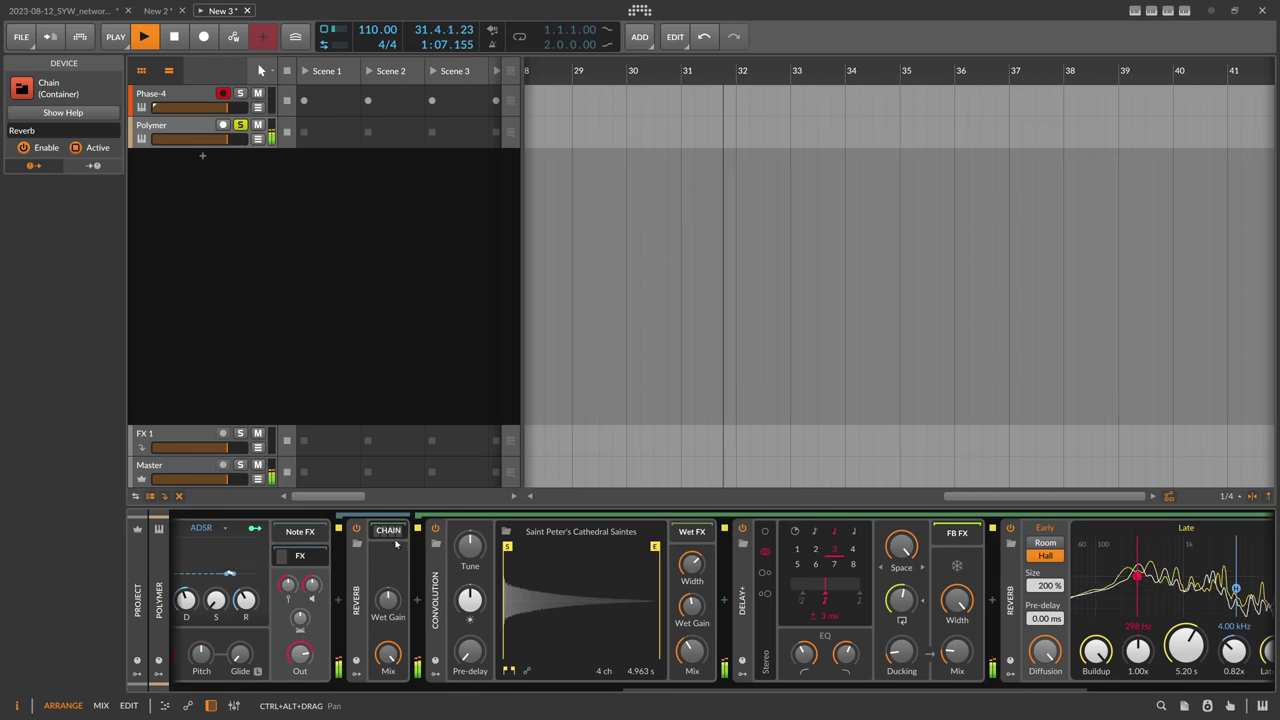
# Set Polymer's sub oscillator to octave 0 and adjust the Pressure expression's modulation of the filter's cutoff modulation amount.
pyautogui.hscroll(-5, 395, 540)
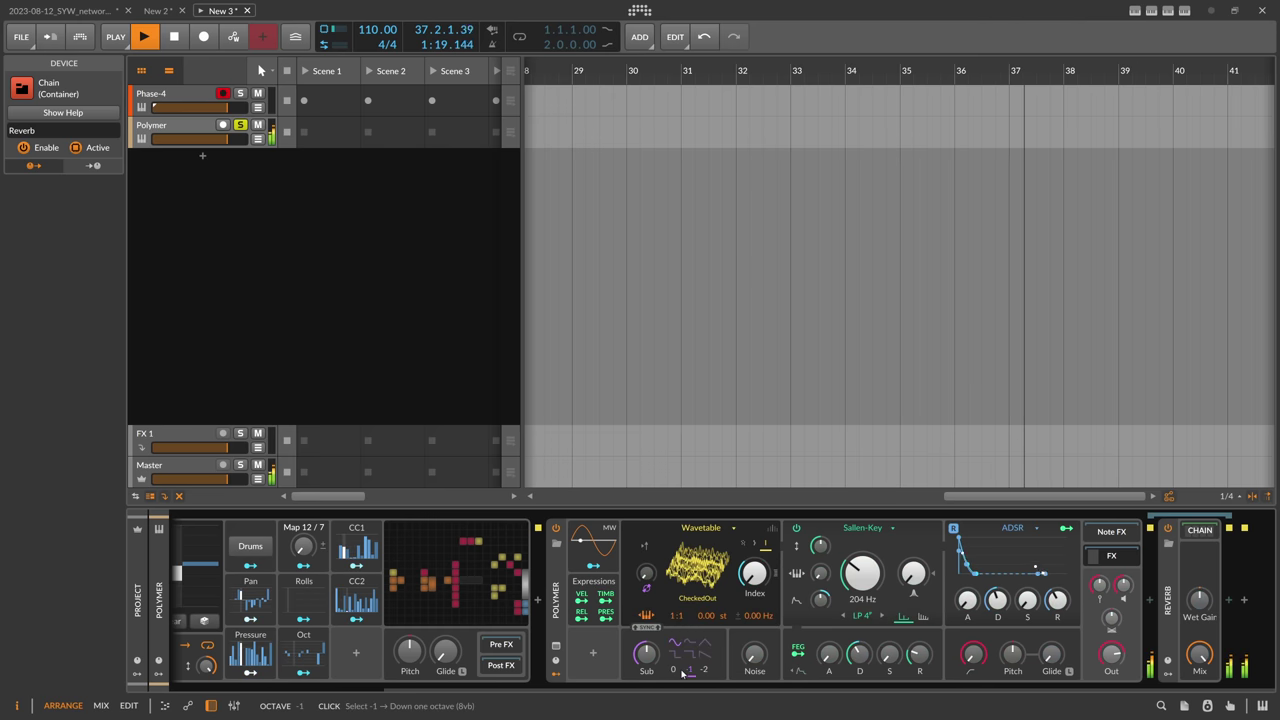
pyautogui.rightClick(821, 600)
pyautogui.click(870, 705)
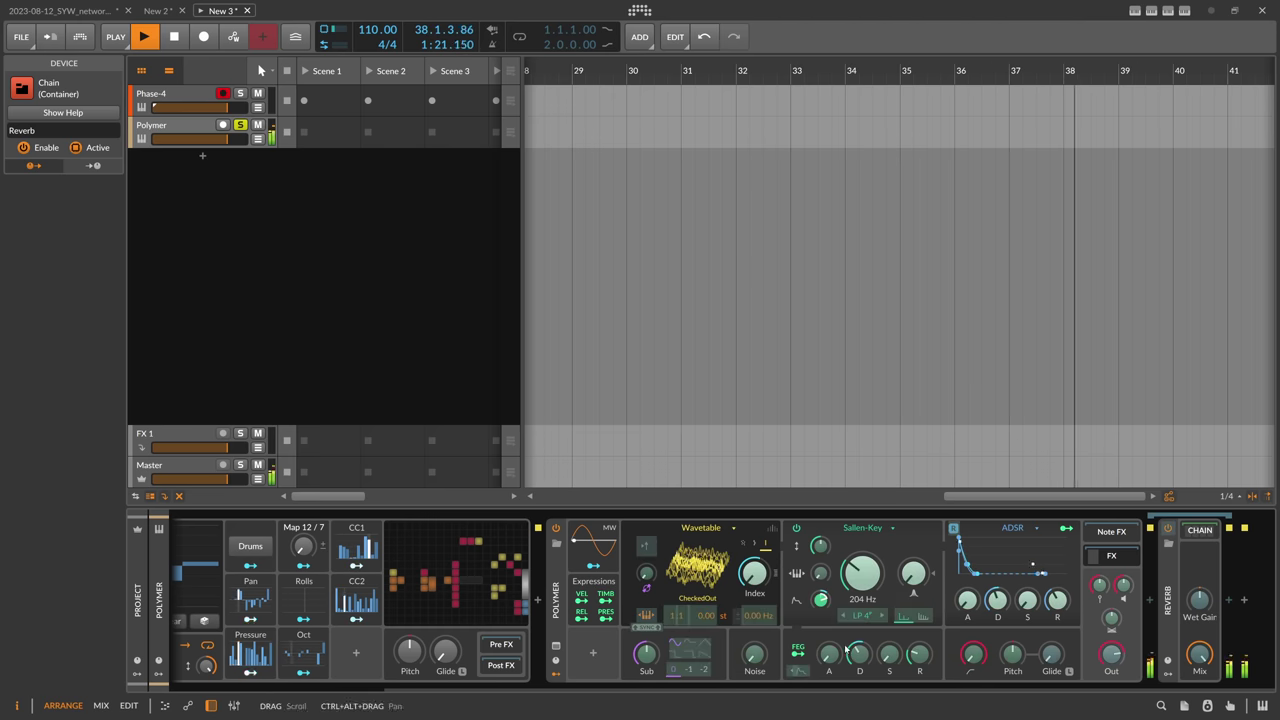
pyautogui.moveTo(821, 600); pyautogui.dragTo(821, 620)
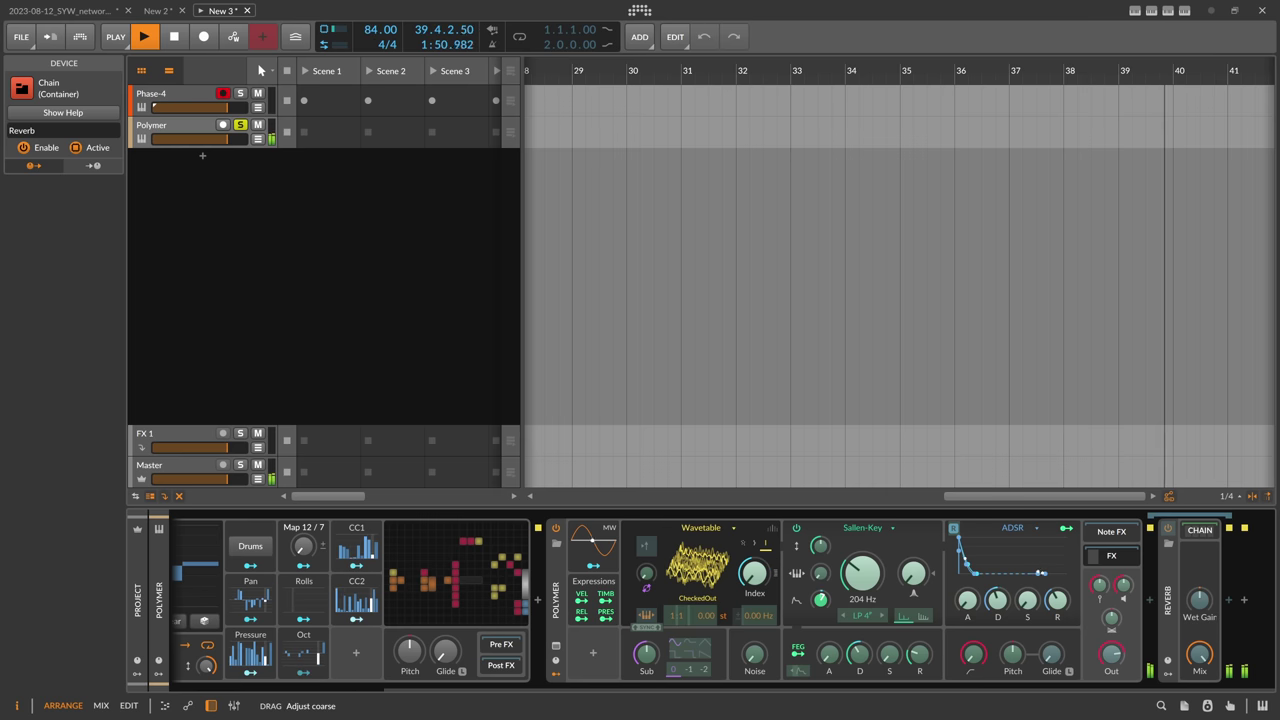
# Set the project tempo to 85 BPM and take the Polymer track out of solo.
pyautogui.moveTo(862, 573); pyautogui.dragTo(862, 574)
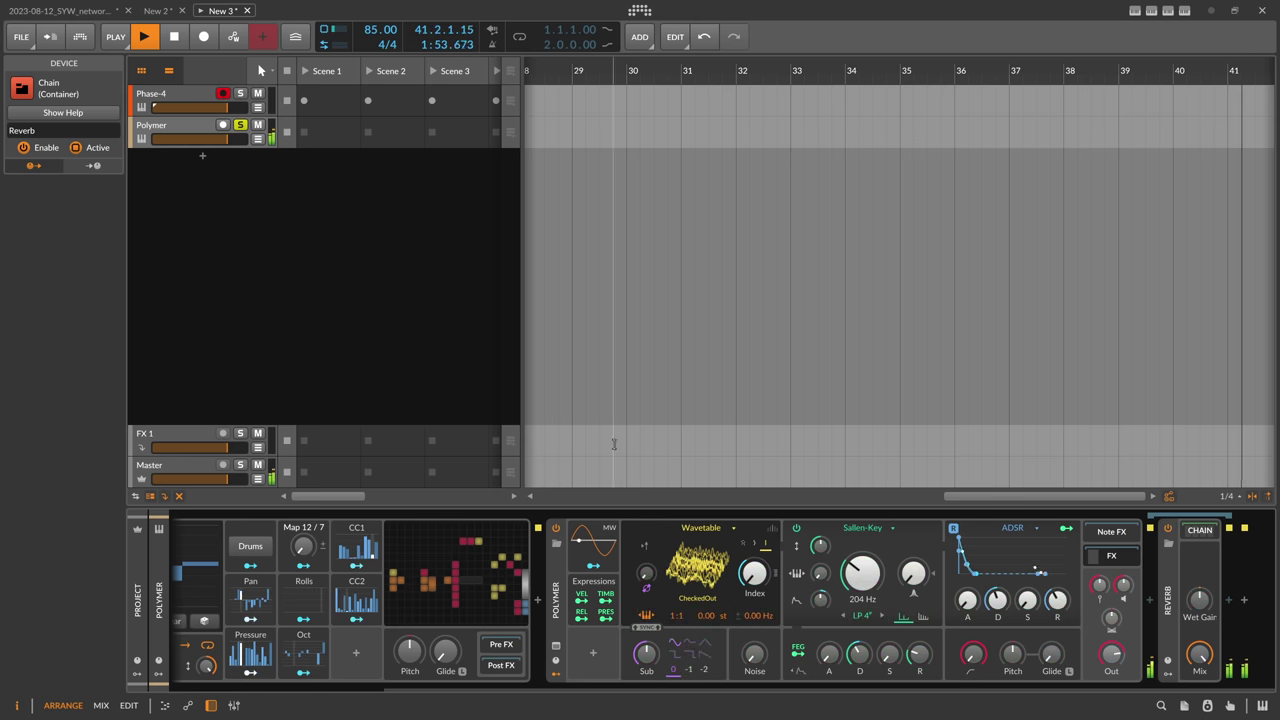
pyautogui.click(246, 127)
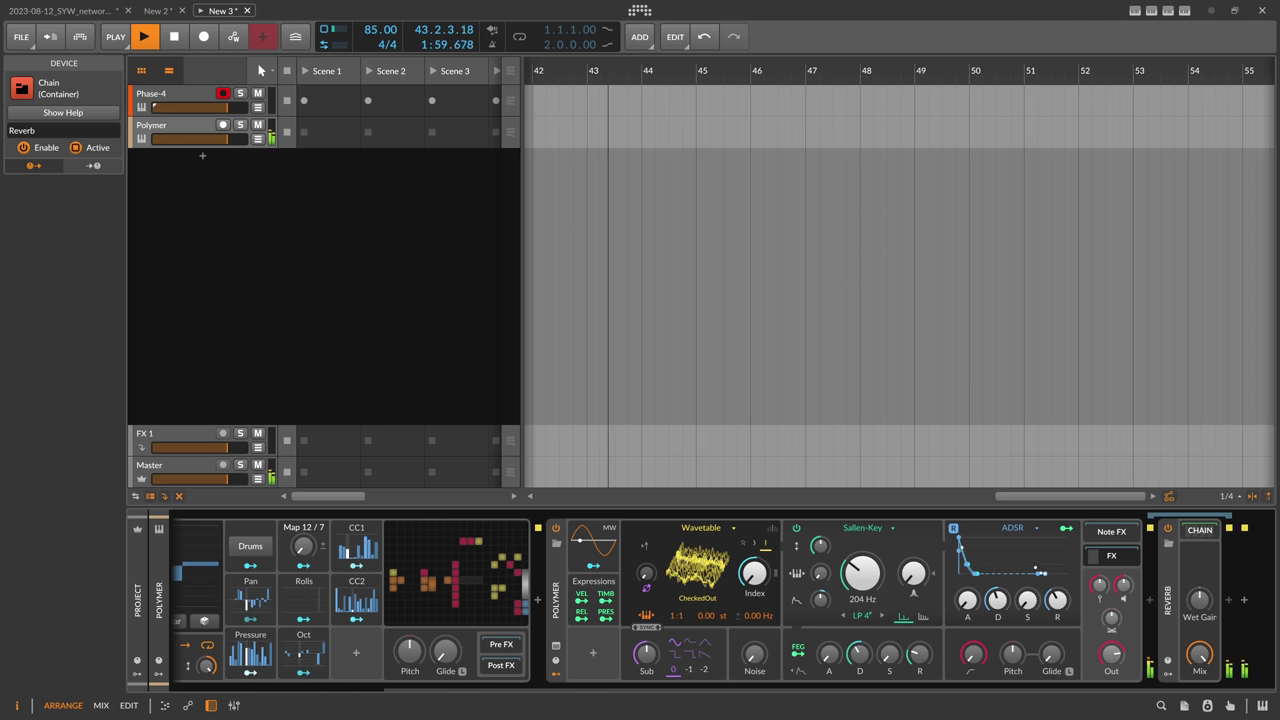
# Insert a Peak Limiter on the Master track and adjust its input level.
pyautogui.click(176, 578)
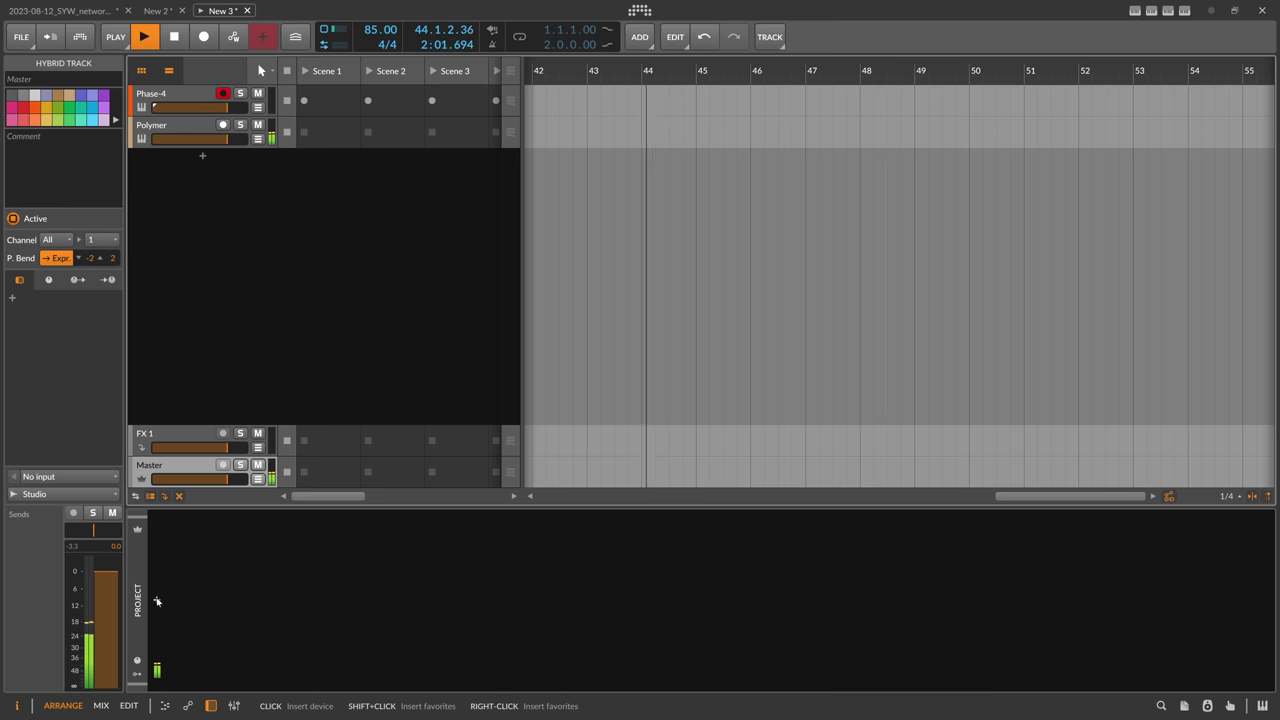
pyautogui.click(157, 601)
pyautogui.write('peak')
pyautogui.press('Return')
pyautogui.moveTo(209, 652); pyautogui.dragTo(220, 685)
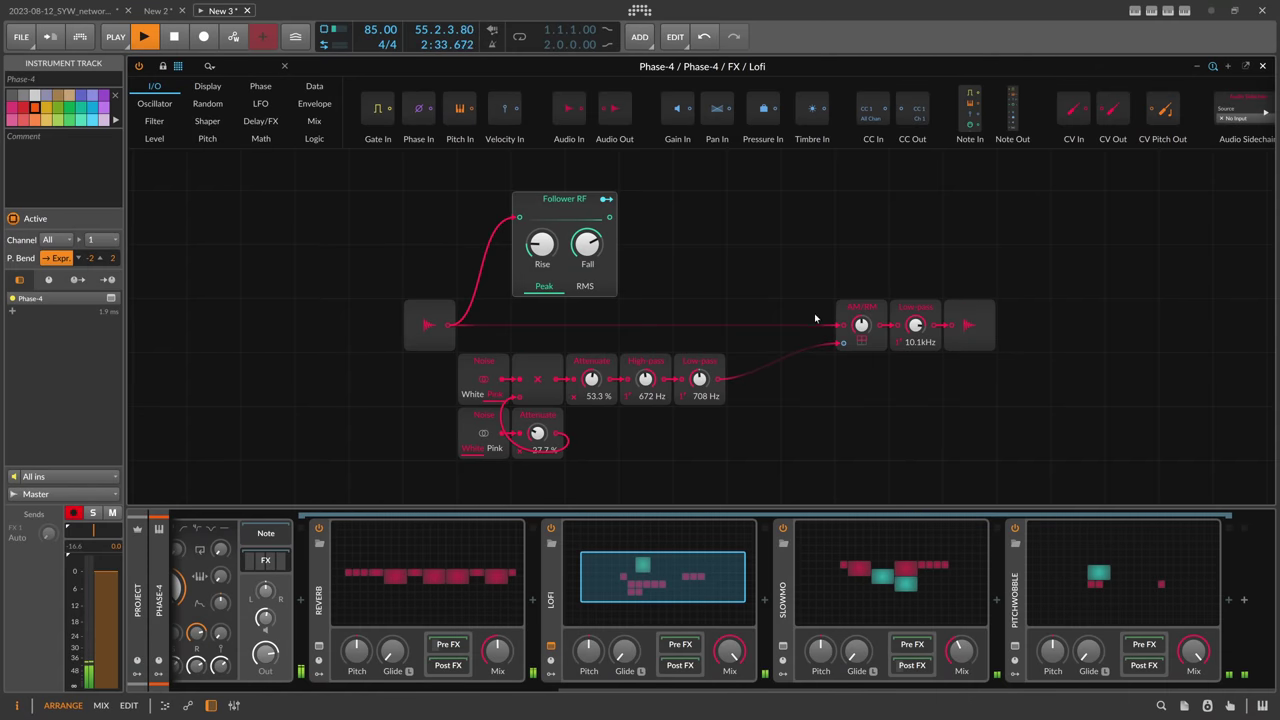
# Move the Pitchwobble FX Grid from the Phase-4 effects chain to the Master track, ahead of the Peak Limiter.
pyautogui.click(1262, 65)
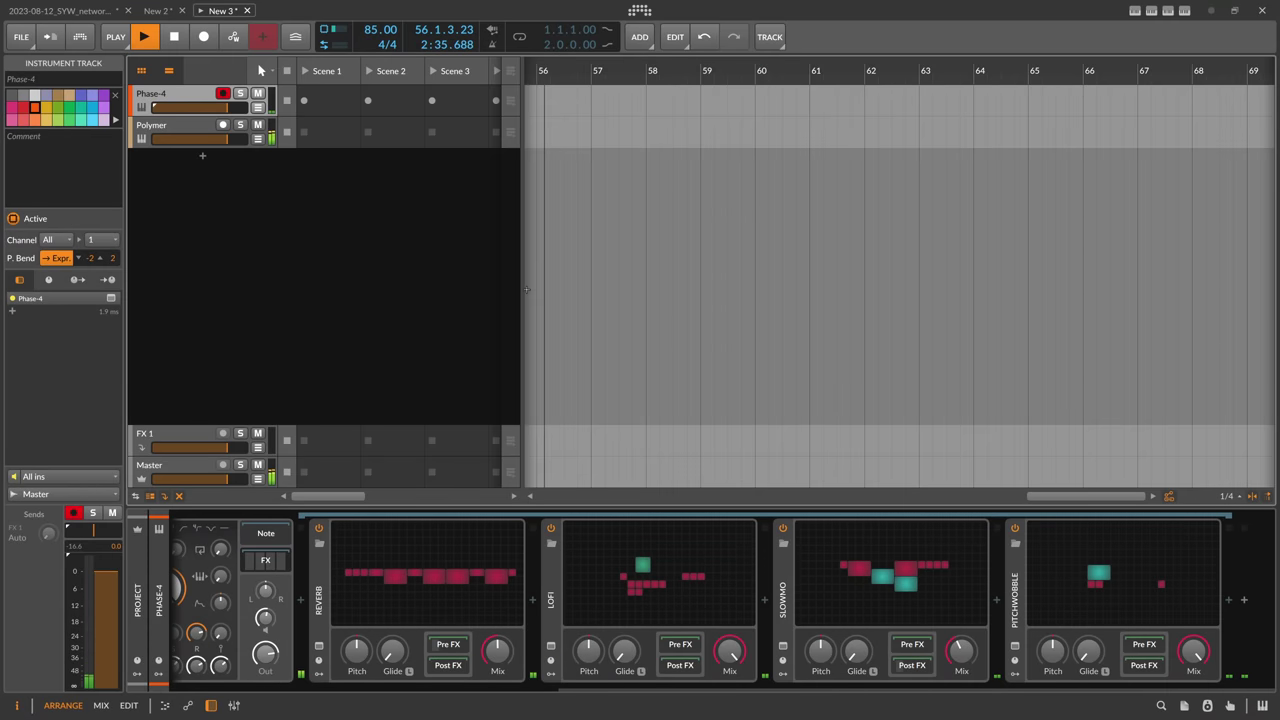
pyautogui.click(990, 577)
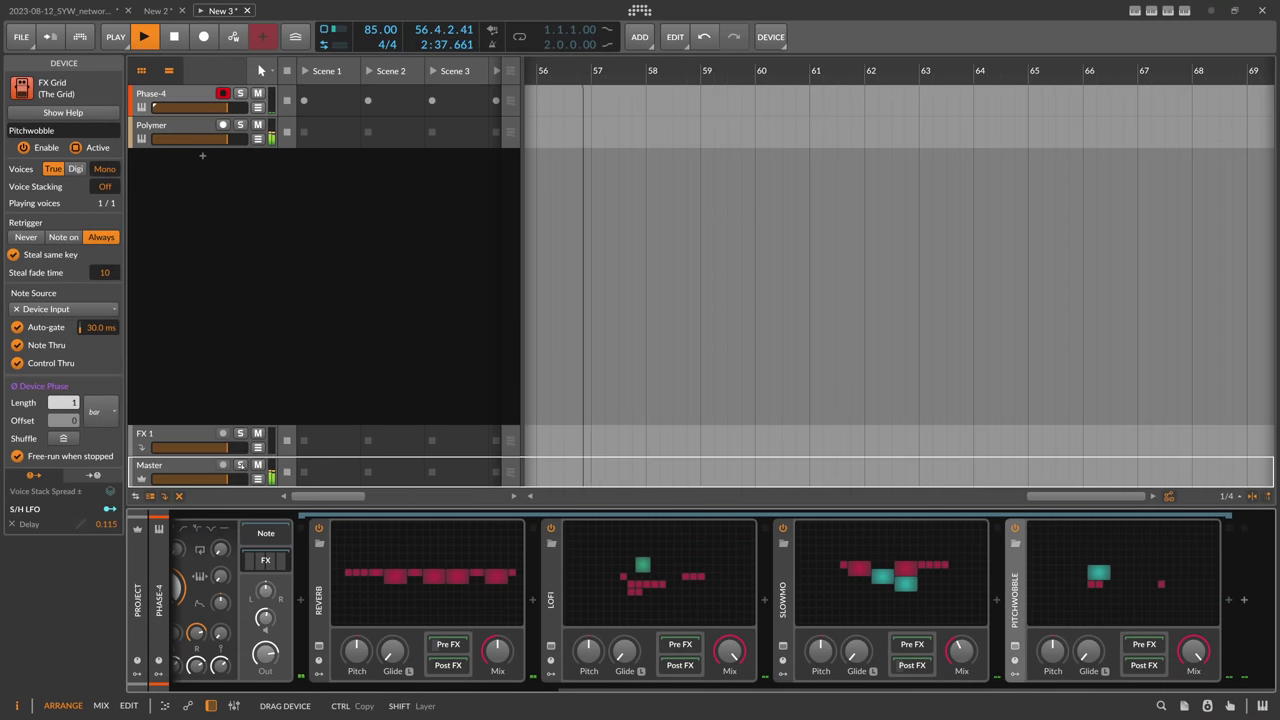
pyautogui.click(178, 467)
pyautogui.moveTo(178, 467); pyautogui.dragTo(158, 580)
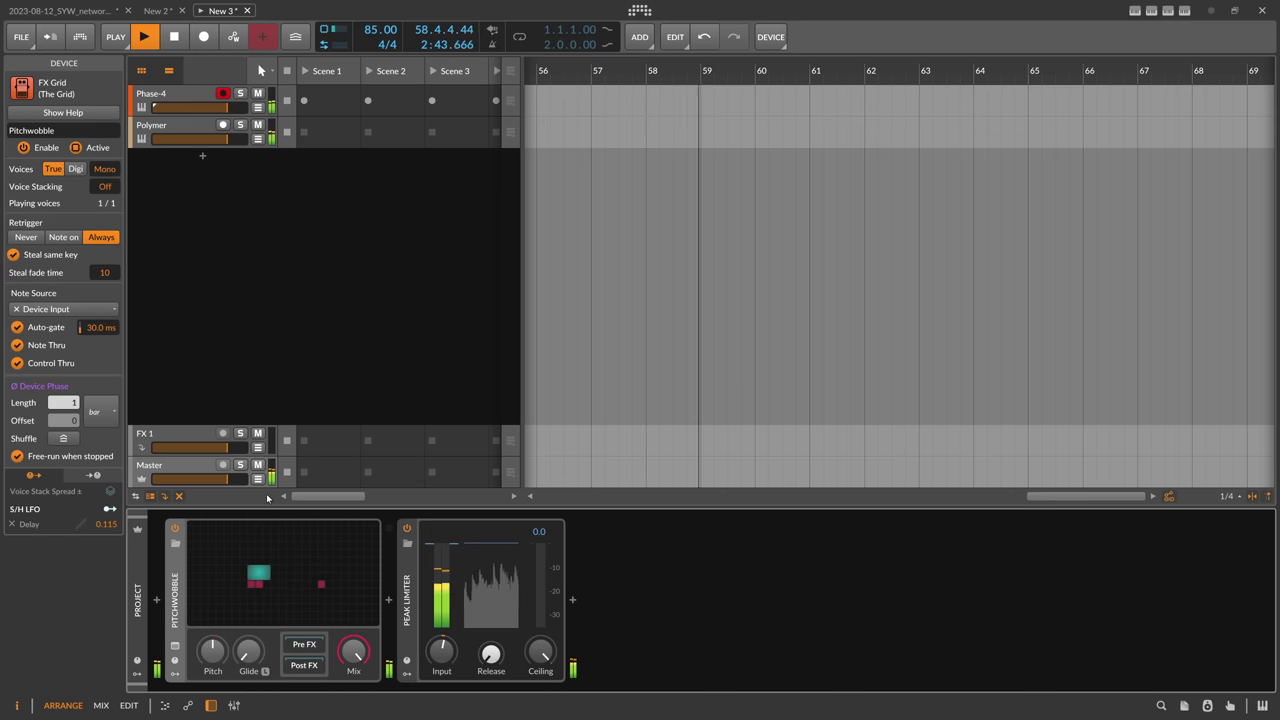
# Set the S/H LFO rate in the Master track's Pitchwobble grid to 5.00 Hz.
pyautogui.click(363, 581)
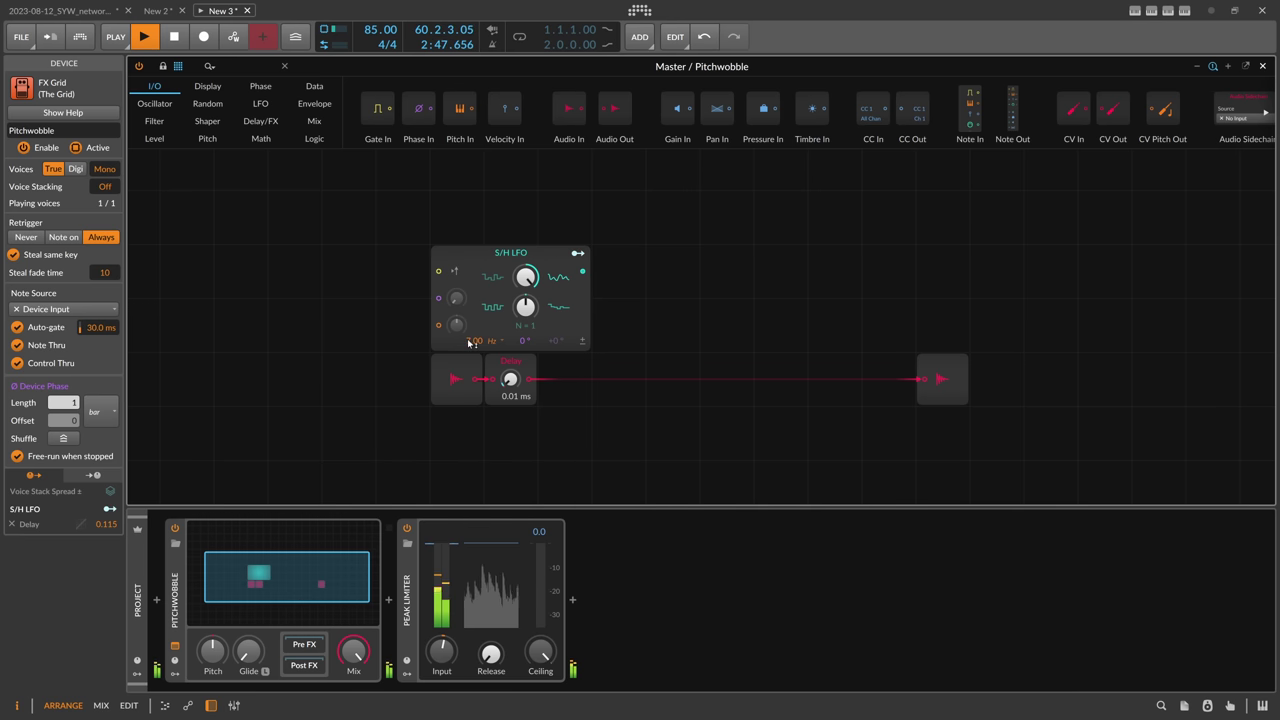
pyautogui.moveTo(468, 343); pyautogui.dragTo(468, 360)
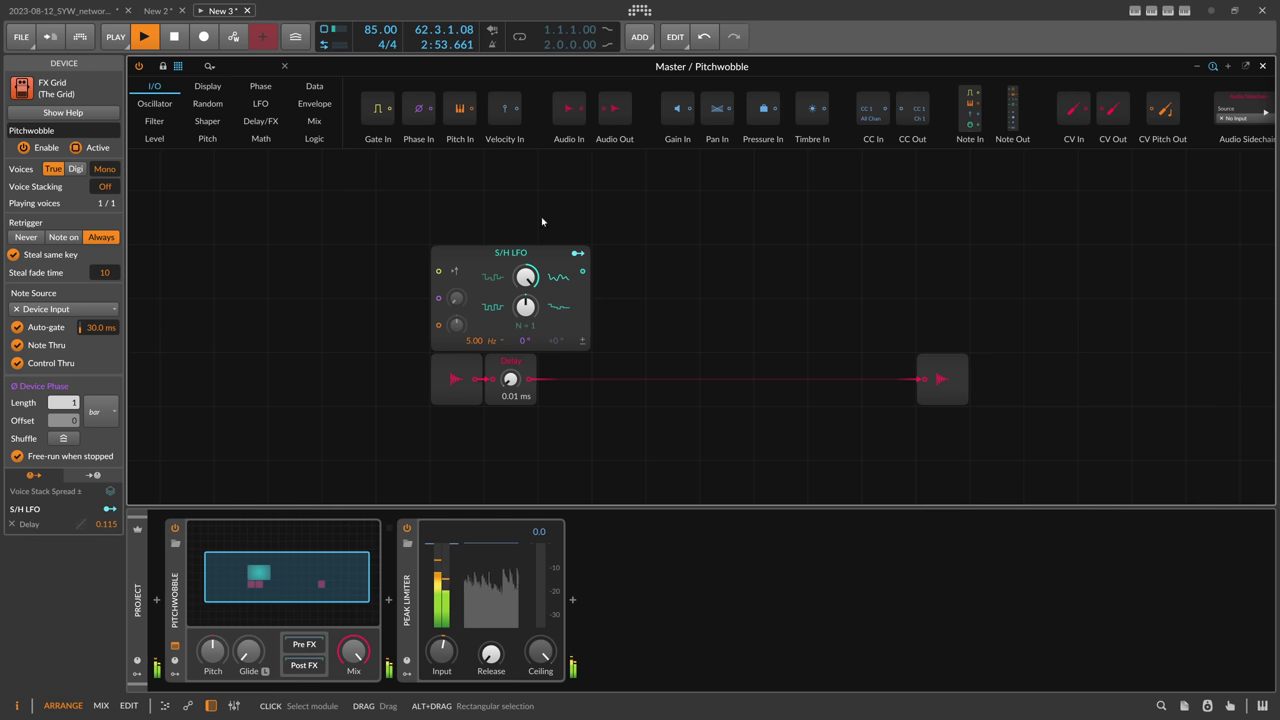
pyautogui.click(1262, 66)
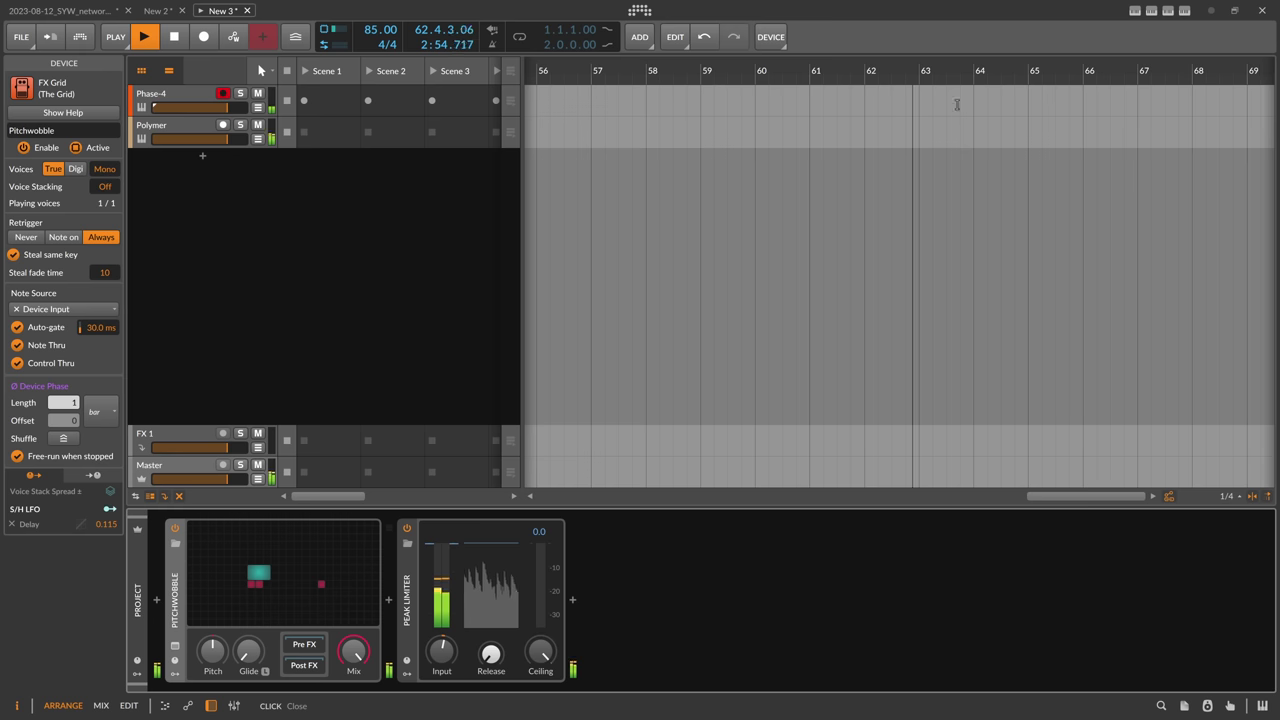
# Readjust the amount by which the Pressure expression modulates the cutoff modulation amount on the Polymer track.
pyautogui.click(183, 127)
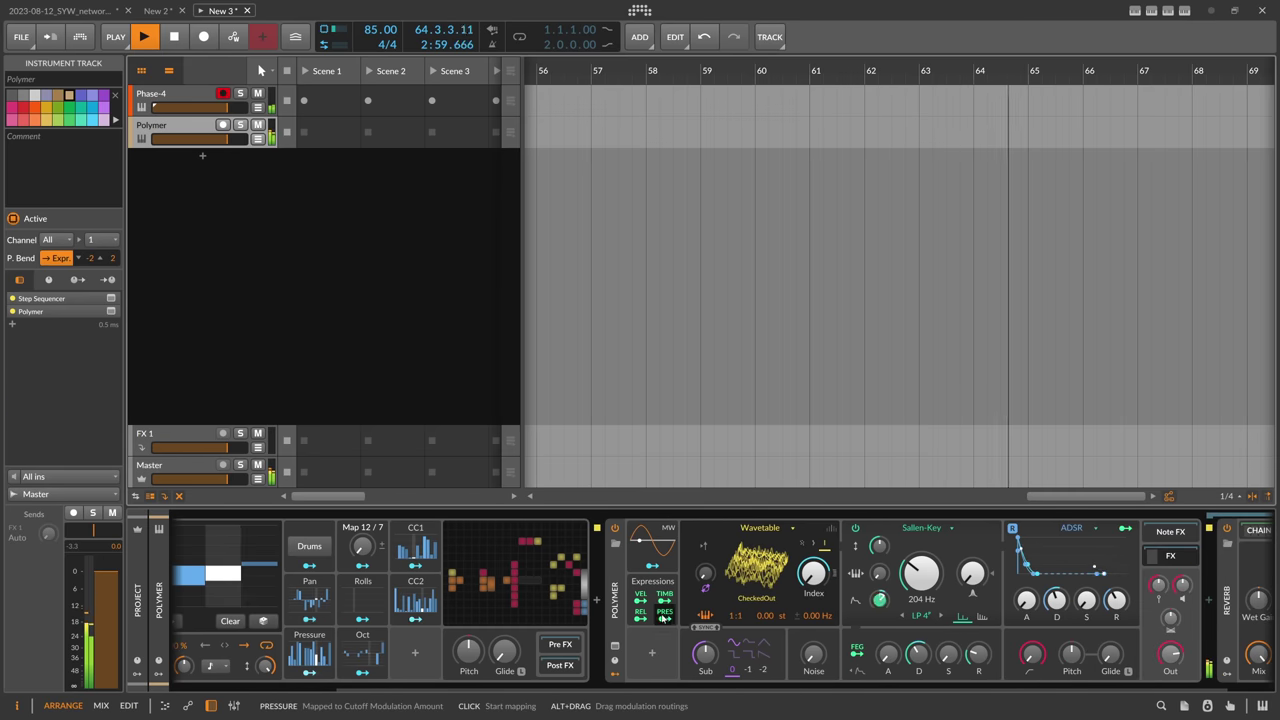
pyautogui.click(664, 614)
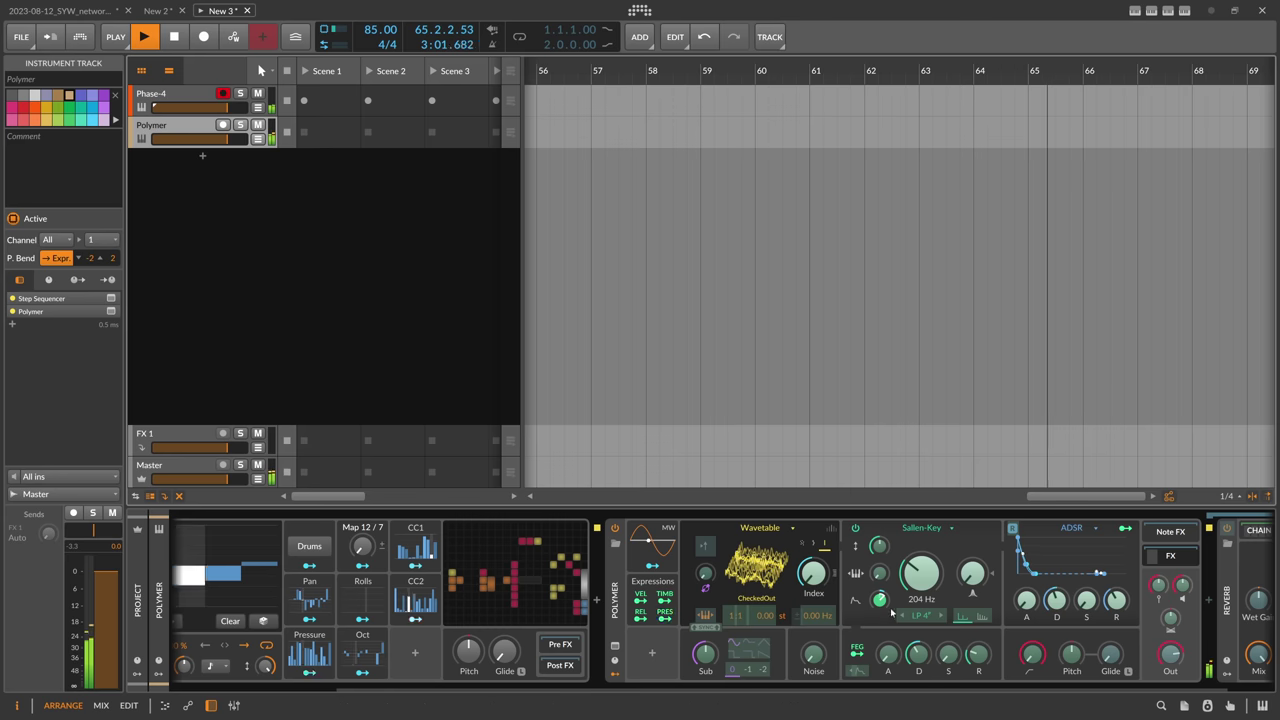
pyautogui.moveTo(881, 598)
pyautogui.moveTo(881, 598); pyautogui.dragTo(881, 582)
pyautogui.click(664, 614)
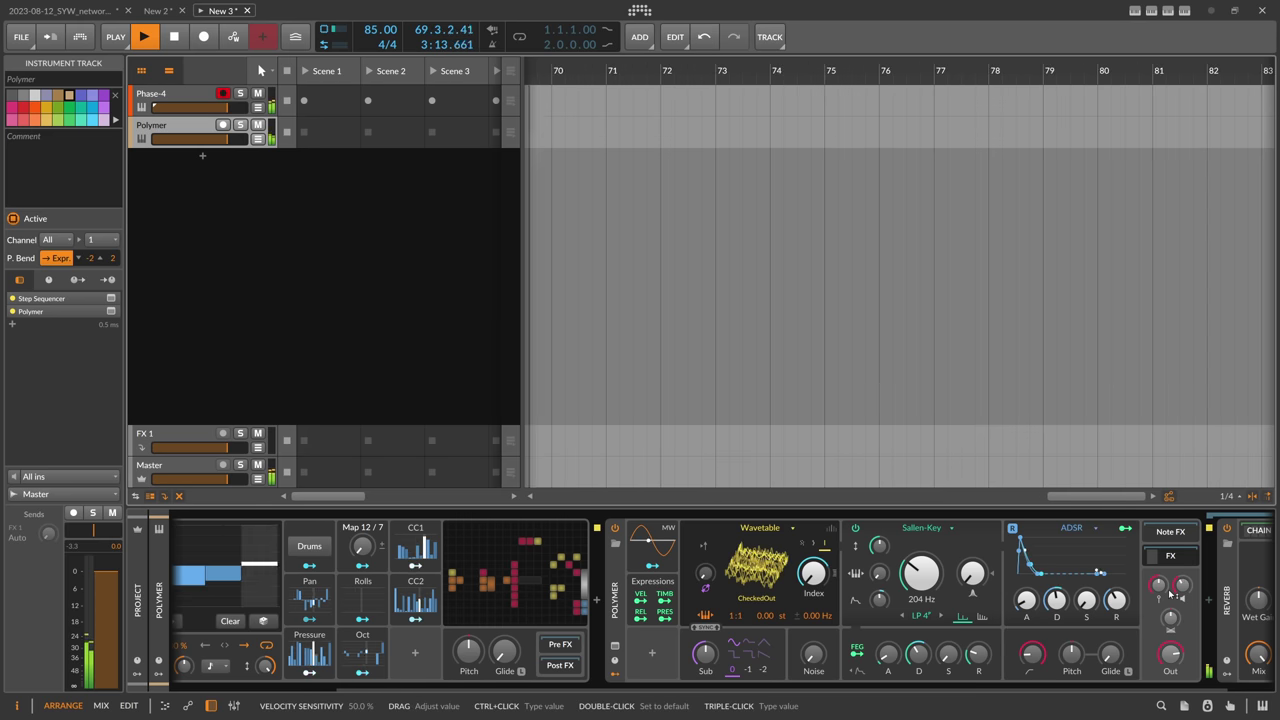
# Reduce the noise level in Phase-4's Lofi grid by setting the Attenuate module before the high-pass filter to 29.0 %.
pyautogui.click(187, 96)
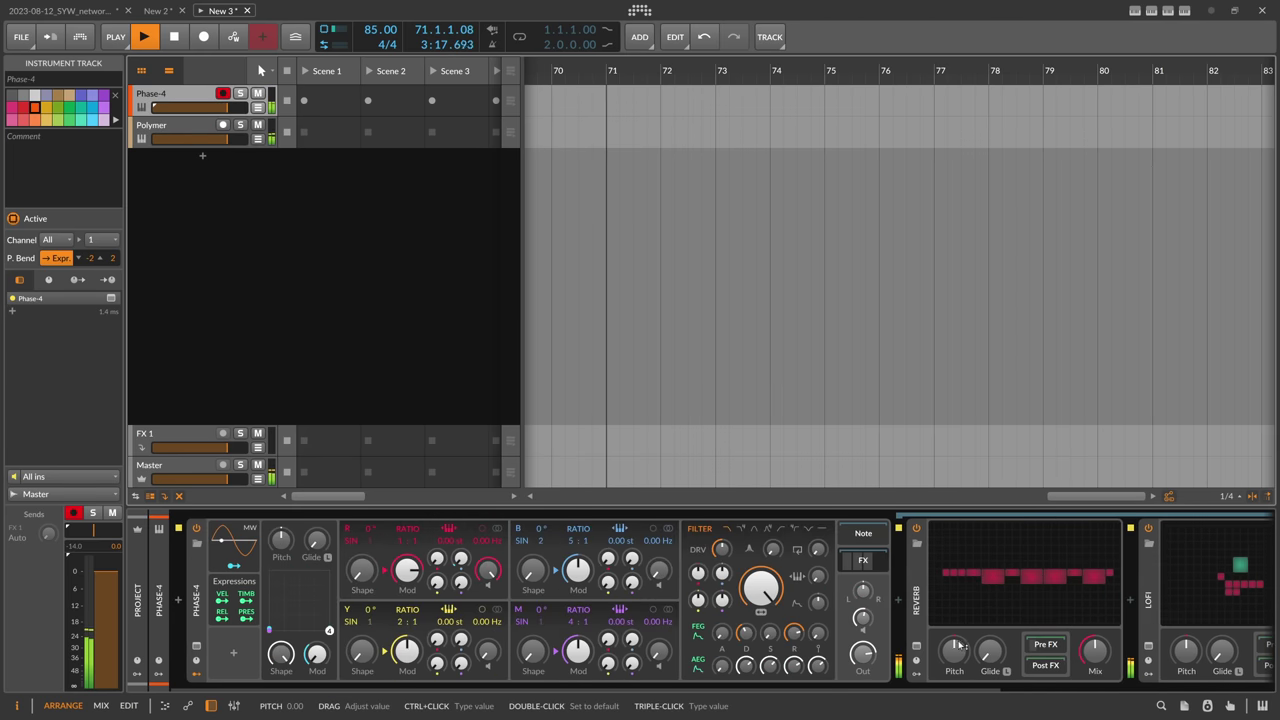
pyautogui.hscroll(5, 869, 688)
pyautogui.click(934, 577)
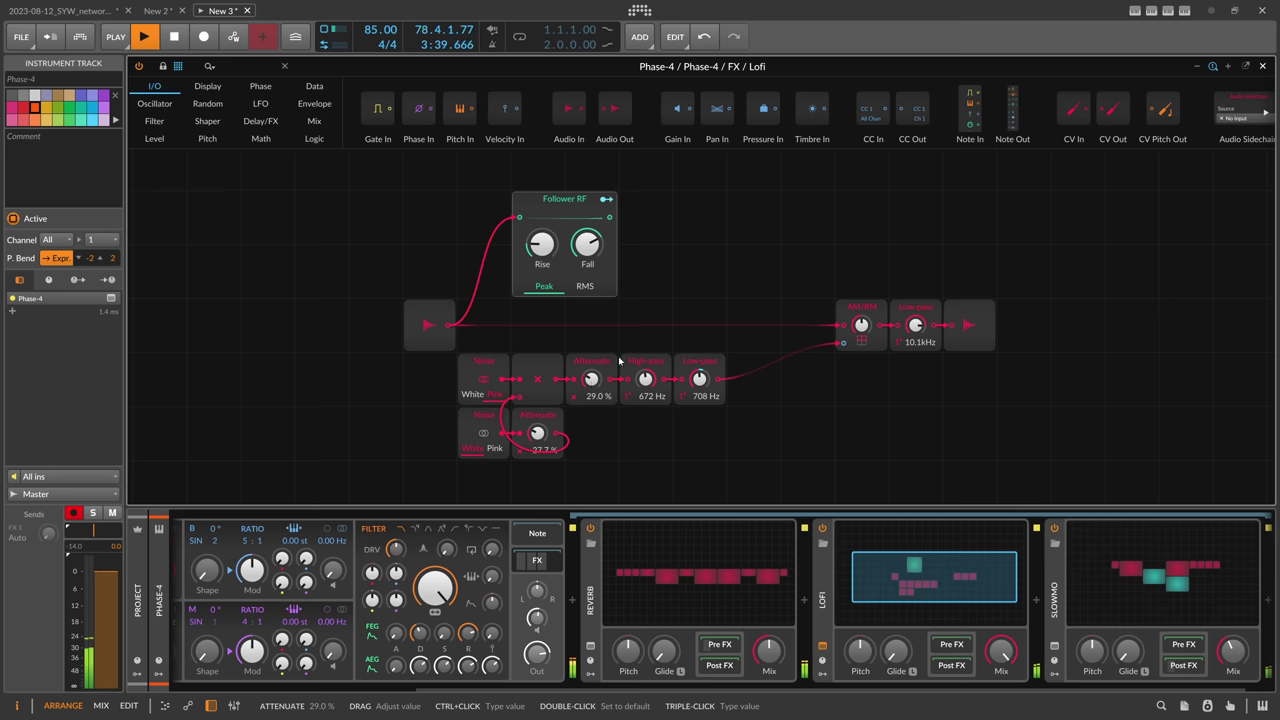
pyautogui.click(1262, 66)
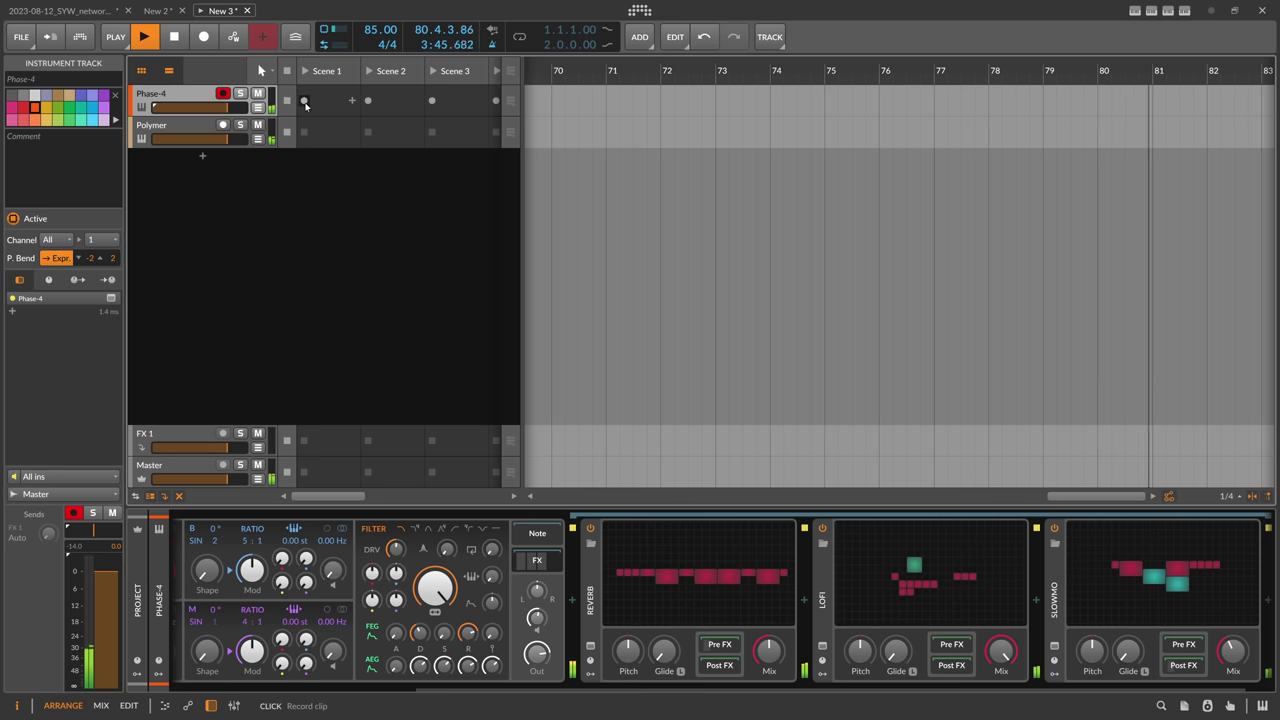
# Record a launcher clip for Phase-4 in Scene 1, switch it to playback, and disarm the track.
pyautogui.click(304, 101)
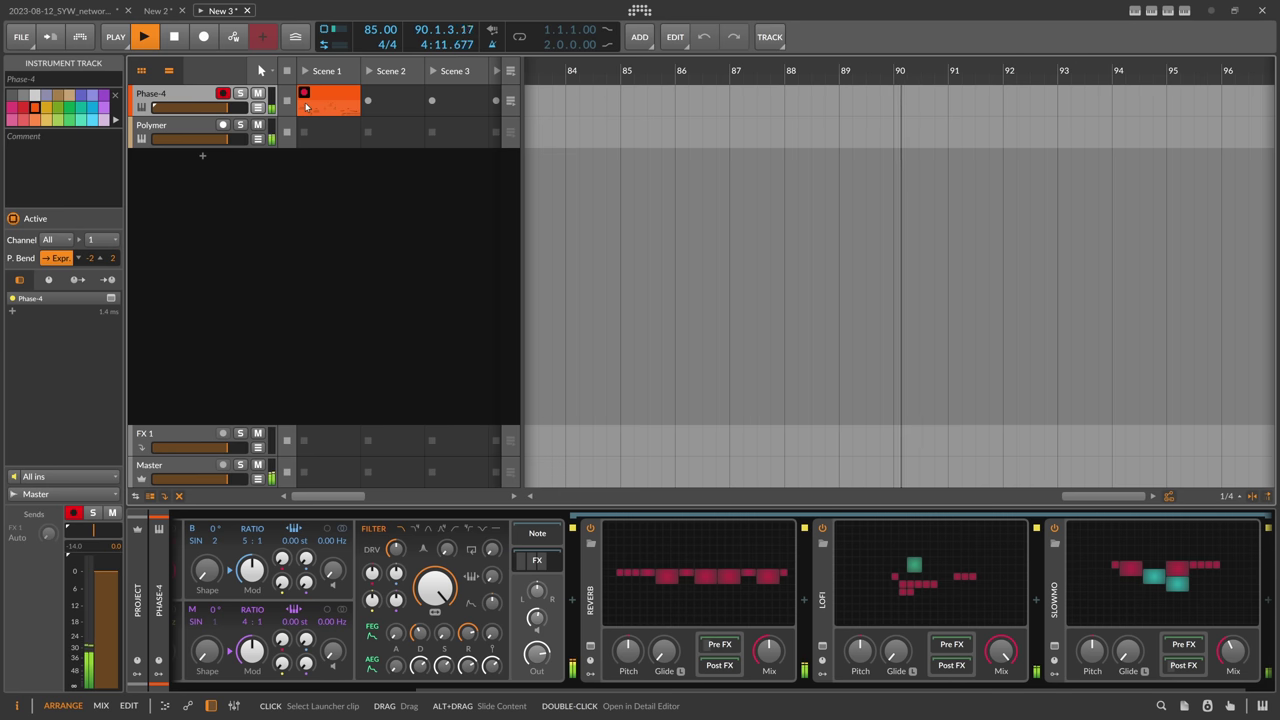
pyautogui.click(304, 93)
pyautogui.click(223, 94)
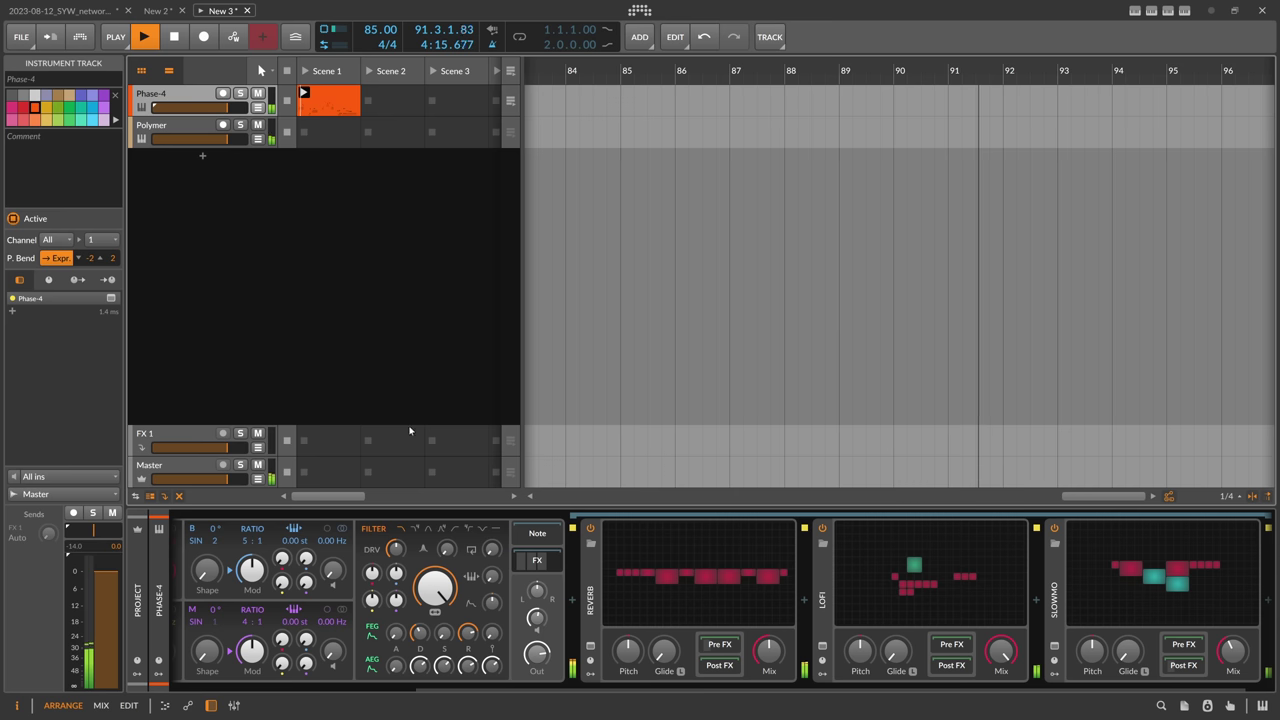